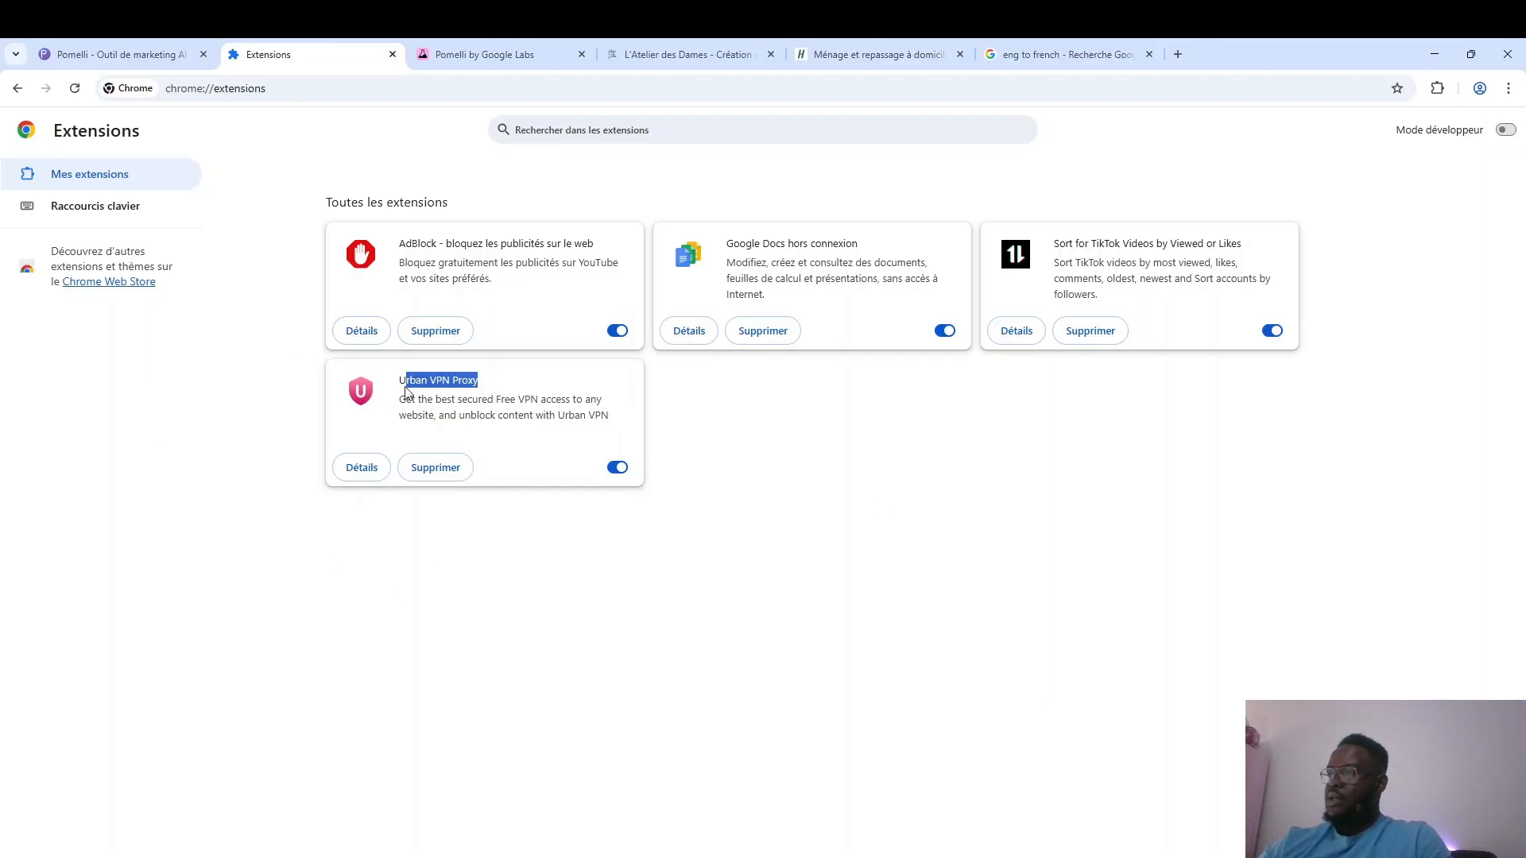
Find the Urban VPN Proxy extension in the Chrome Web Store, view its page, and return to the installed extensions.
{"action": "left_click", "coordinate": [229, 353]}
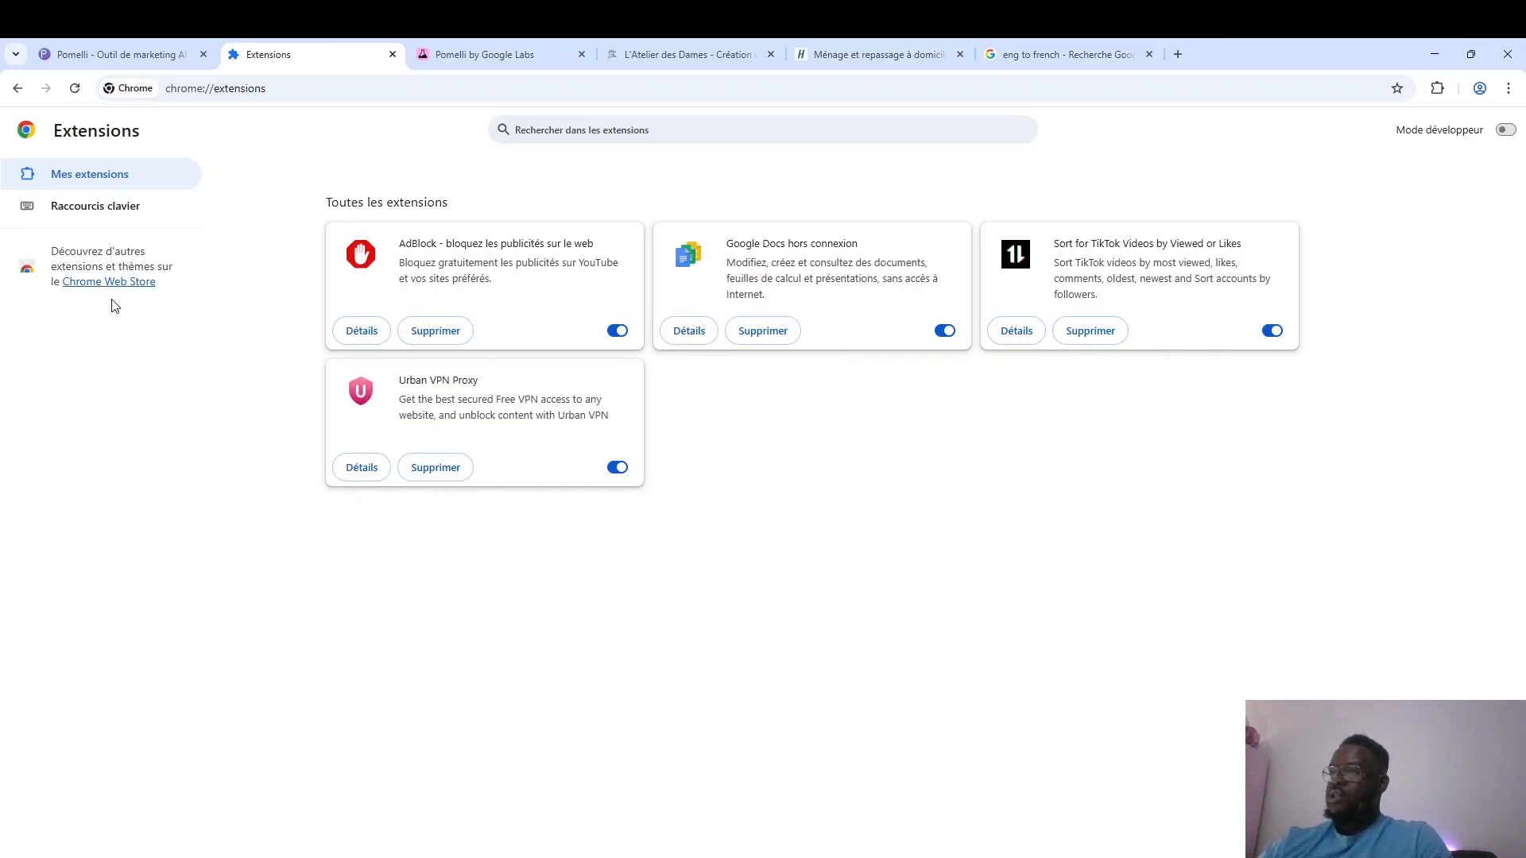
{"action": "left_click", "coordinate": [102, 283]}
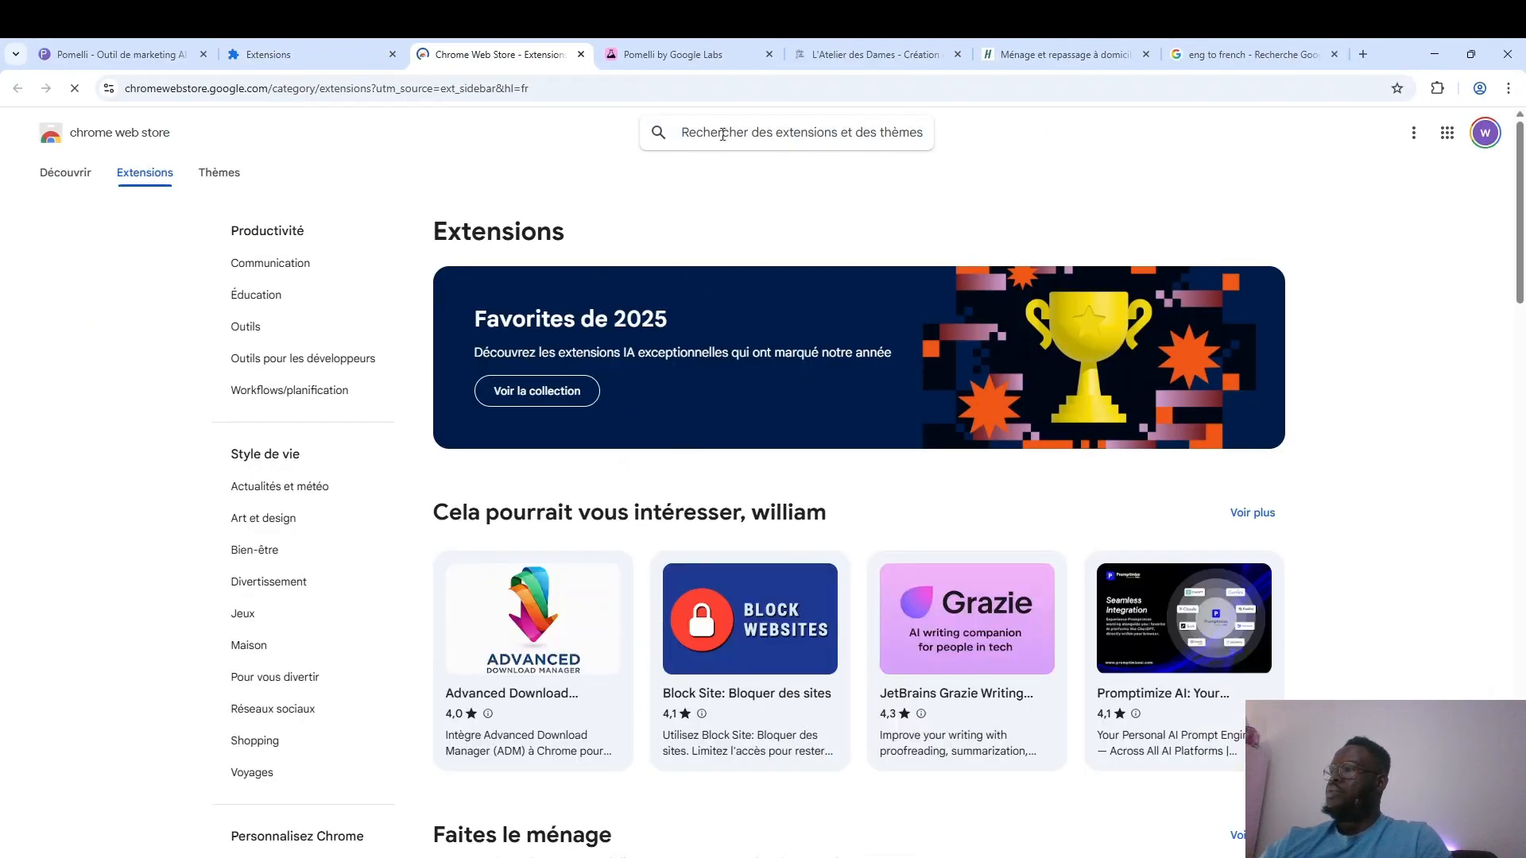
{"action": "left_click", "coordinate": [747, 137]}
{"action": "type", "text": "Urban VPN Proxy"}
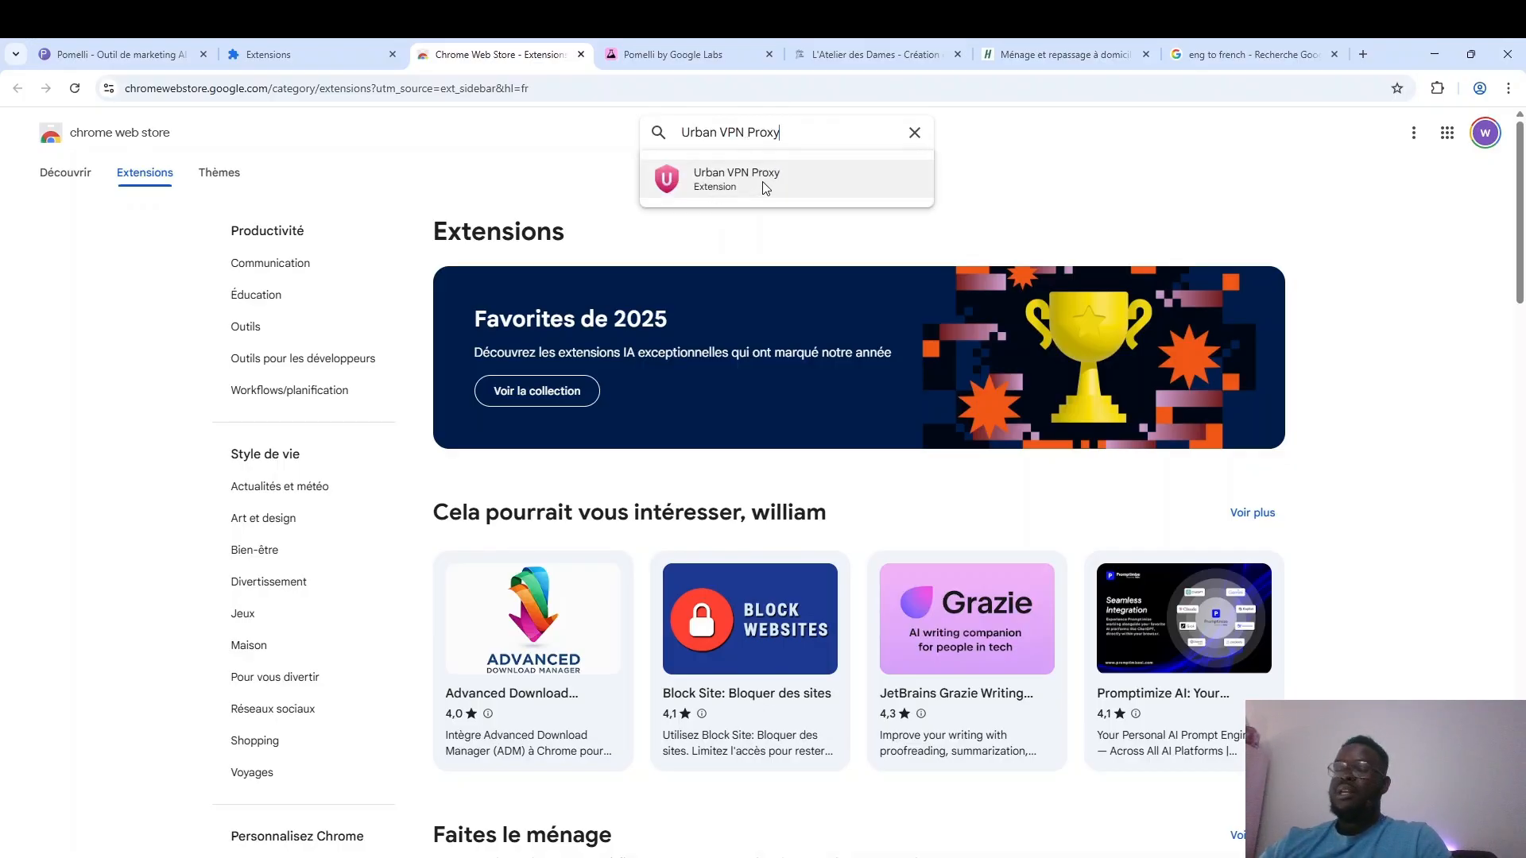
{"action": "left_click", "coordinate": [765, 187]}
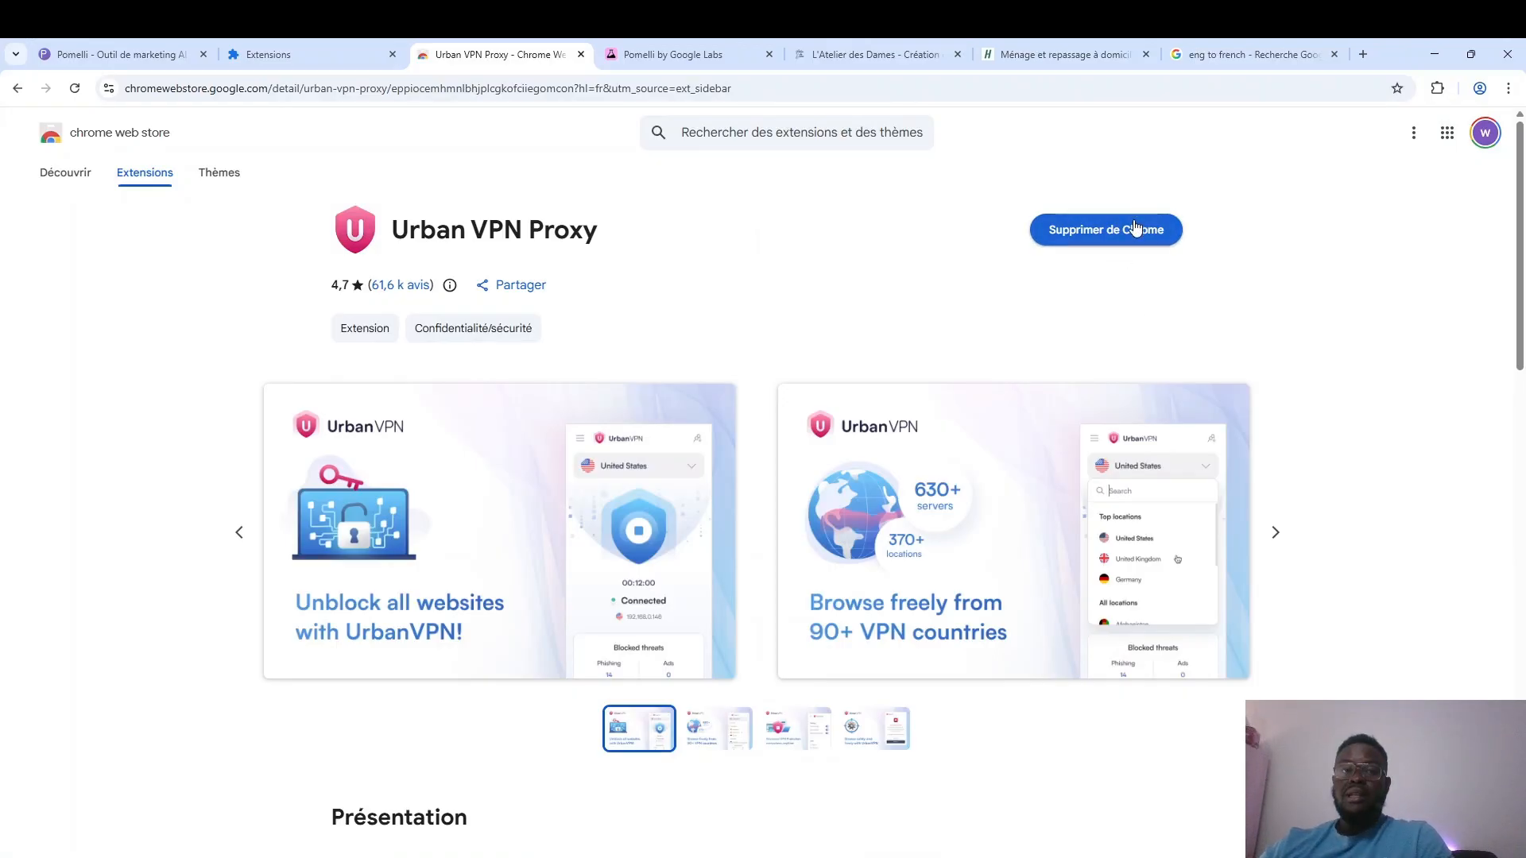
{"action": "left_click", "coordinate": [581, 54]}
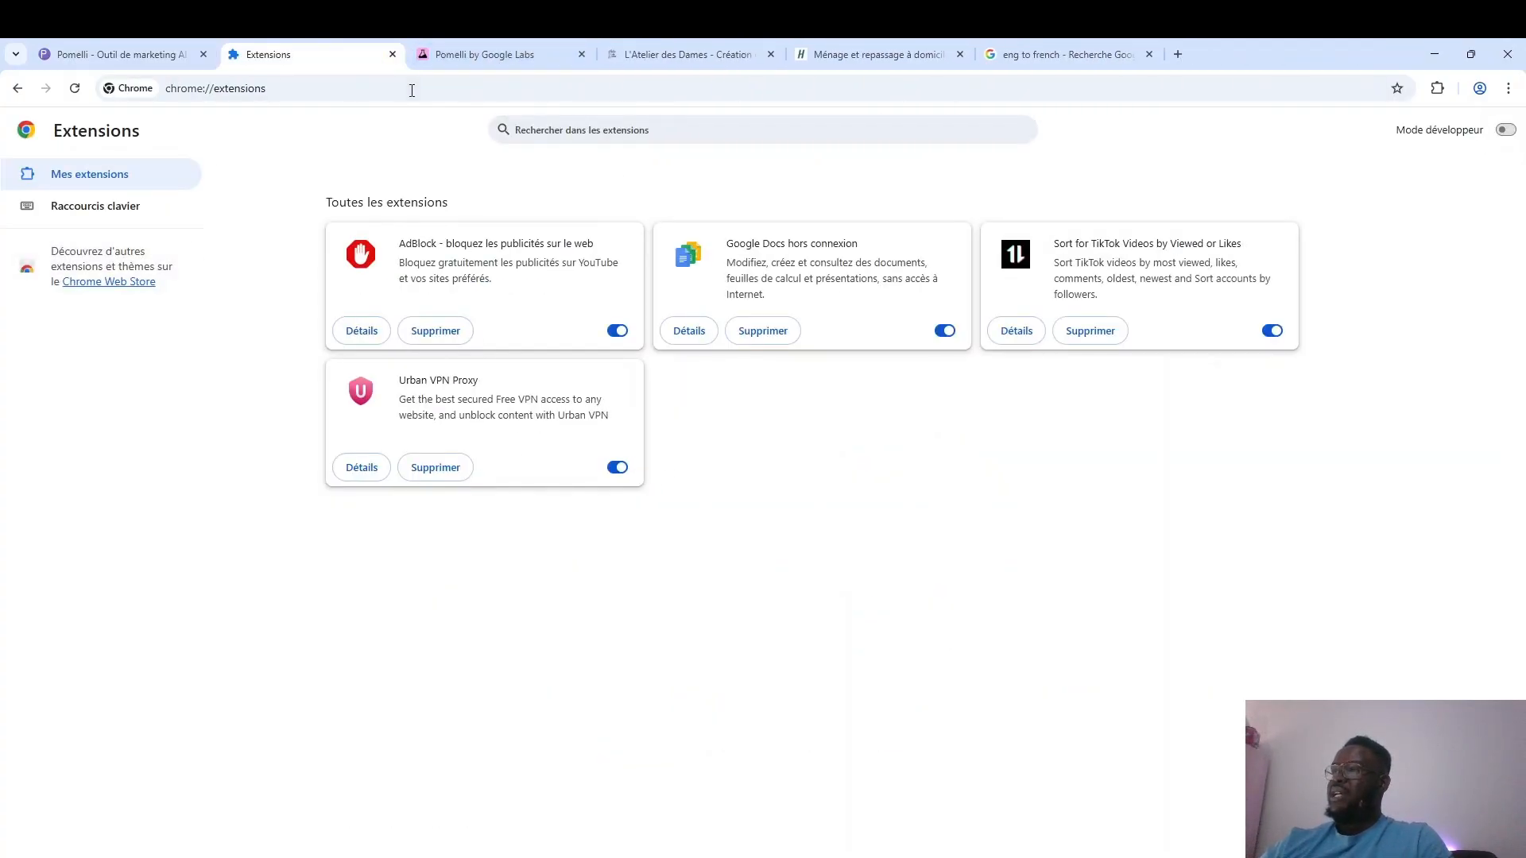
{"action": "left_click", "coordinate": [145, 50]}
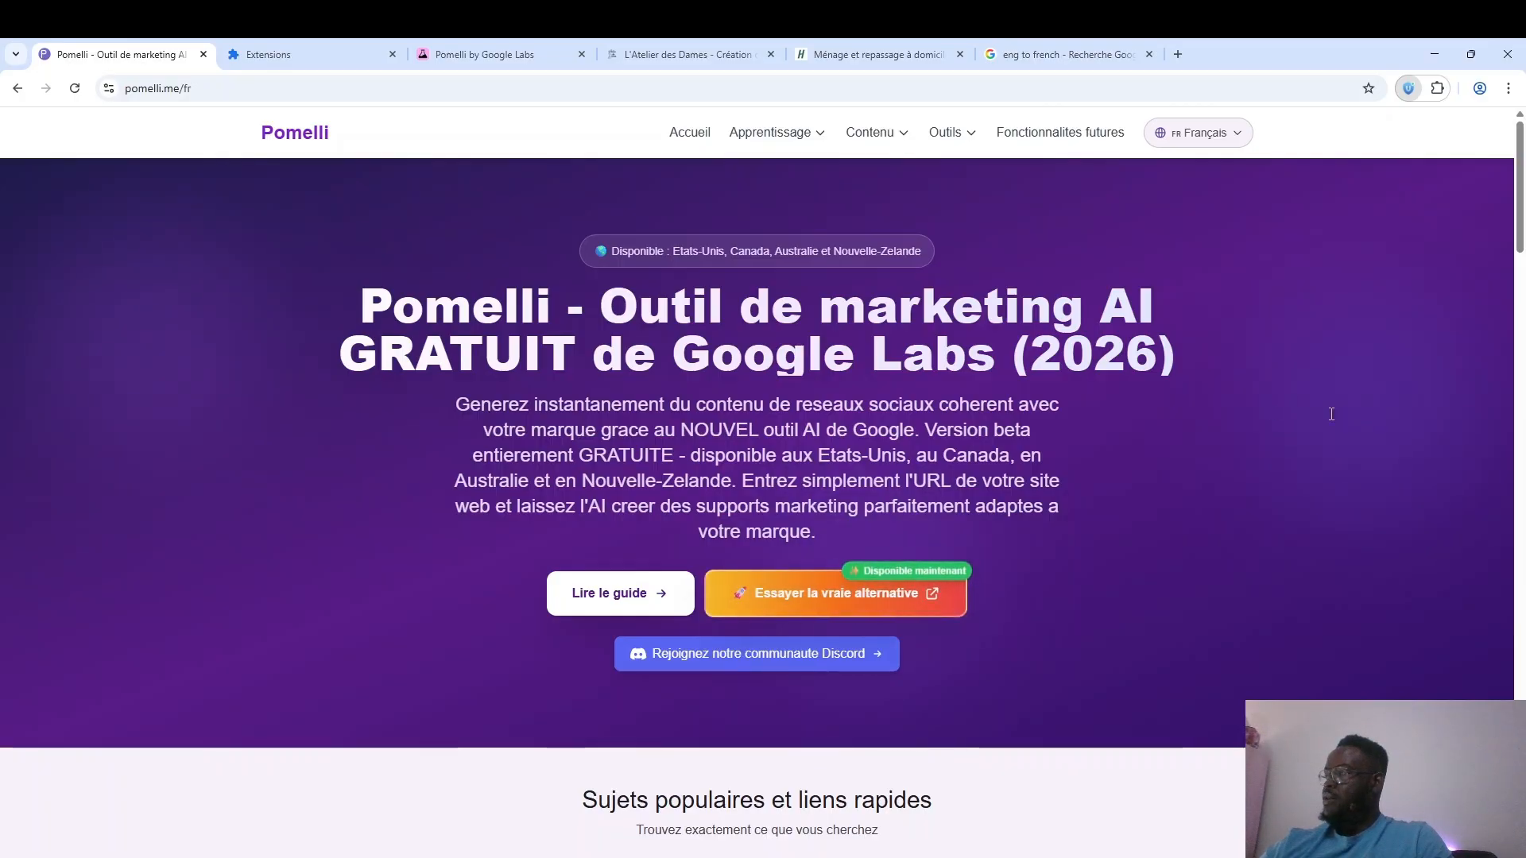
{"action": "left_click", "coordinate": [432, 38]}
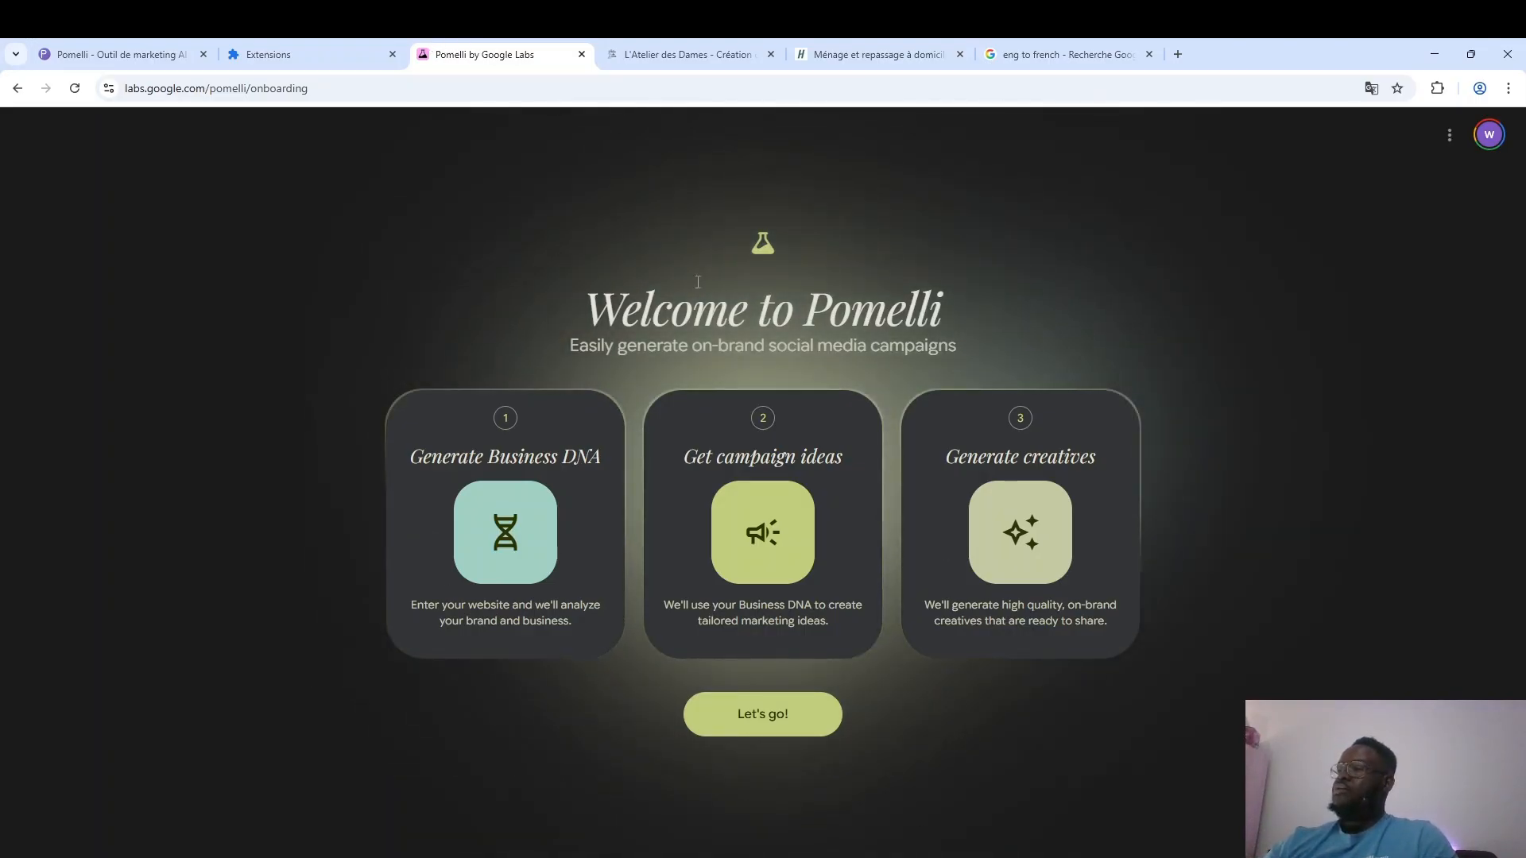
{"action": "left_click", "coordinate": [755, 725]}
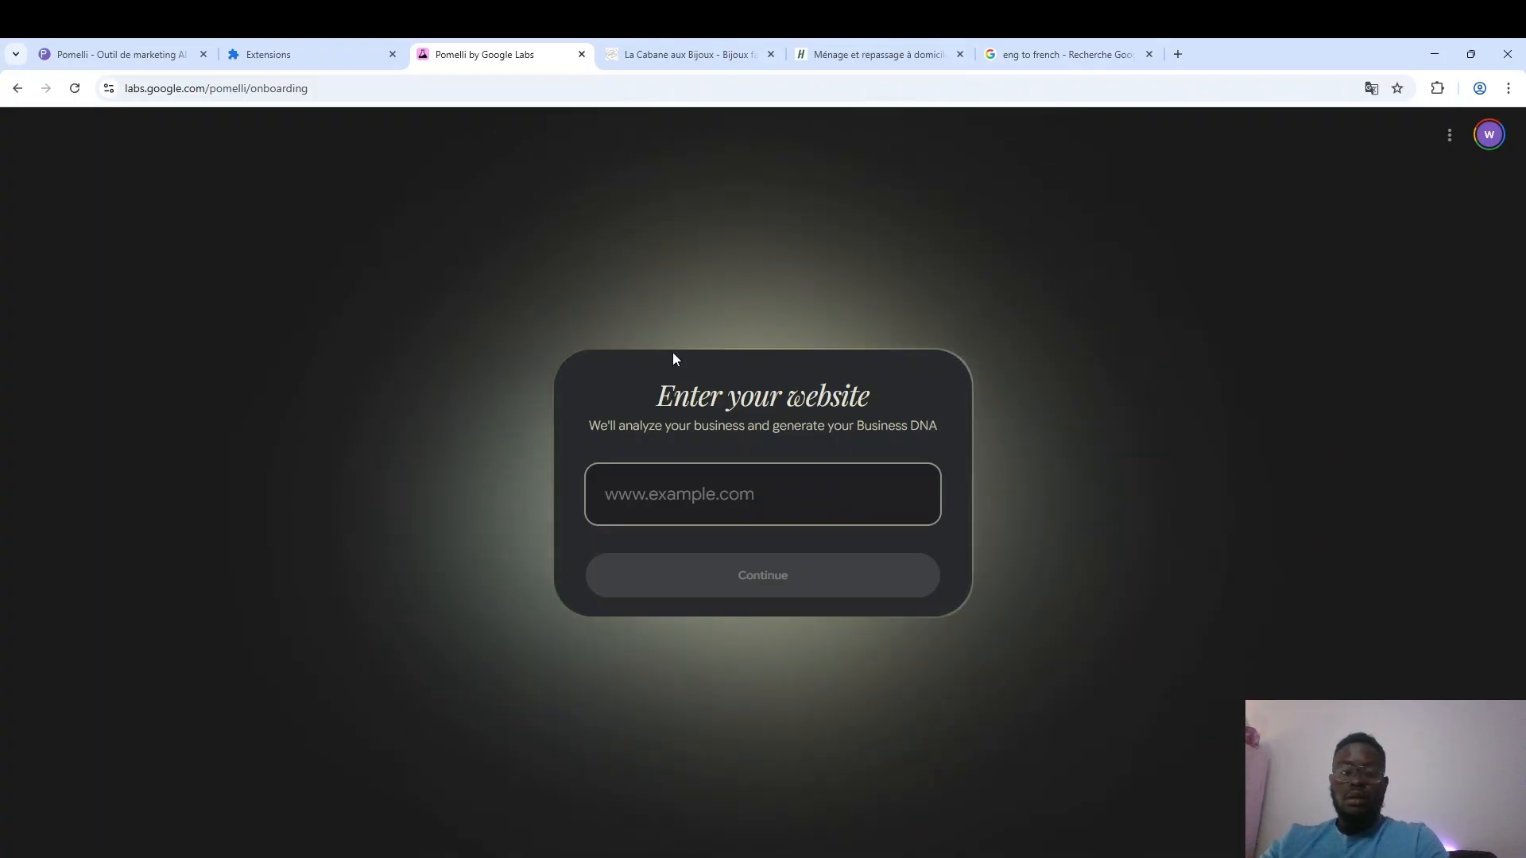
{"action": "type", "text": "https://lacabaneauxbijoux.fr/"}
{"action": "left_click", "coordinate": [801, 592]}
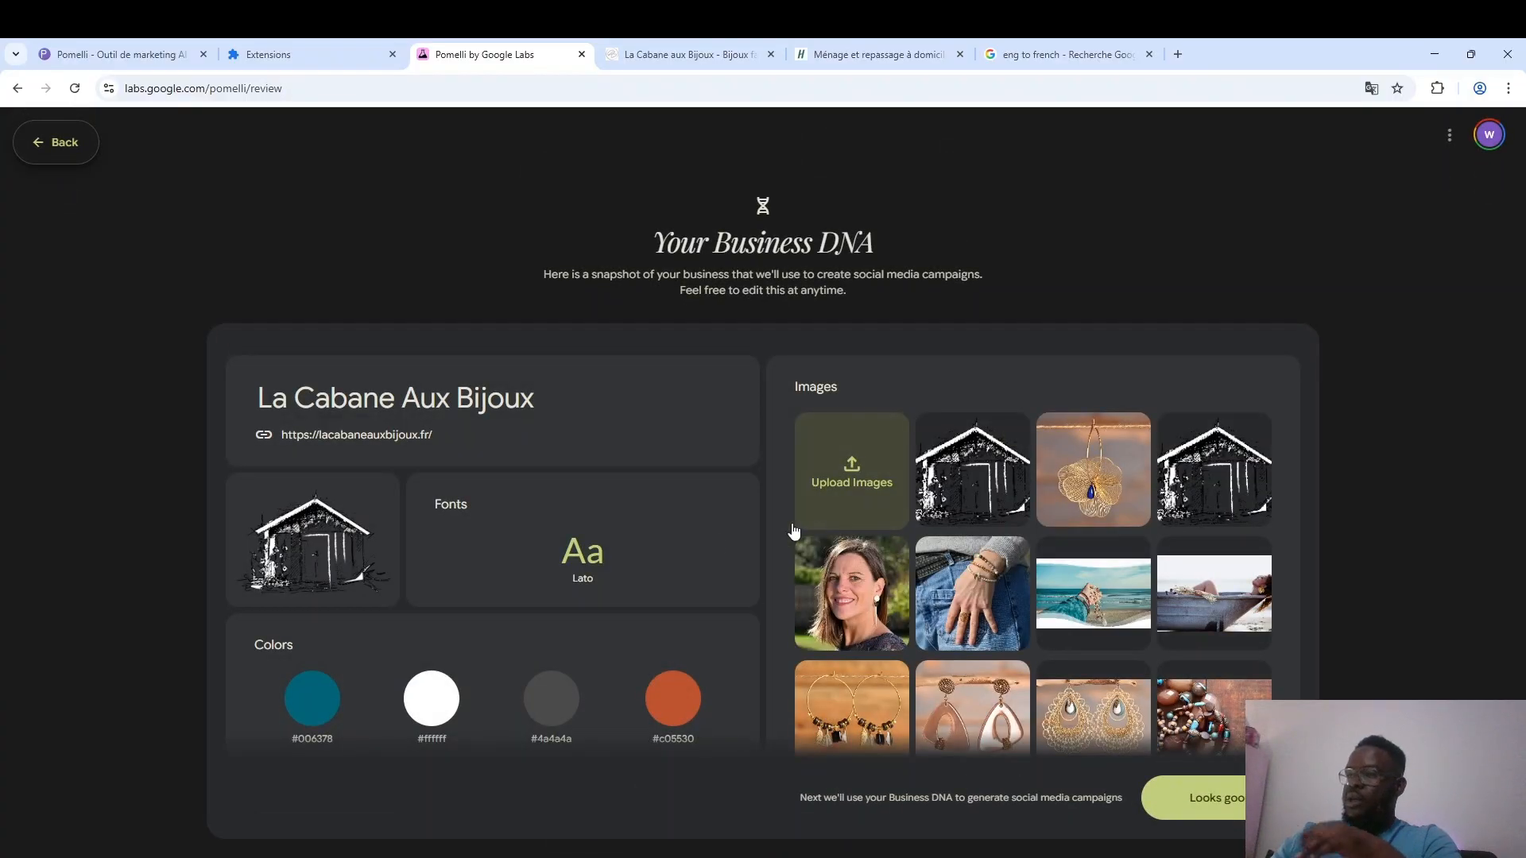
Review the generated Business DNA, including the images, tagline, brand values, aesthetic, tone of voice and business overview.
{"action": "scroll", "coordinate": [1002, 636], "scroll_direction": "down", "scroll_amount": 3}
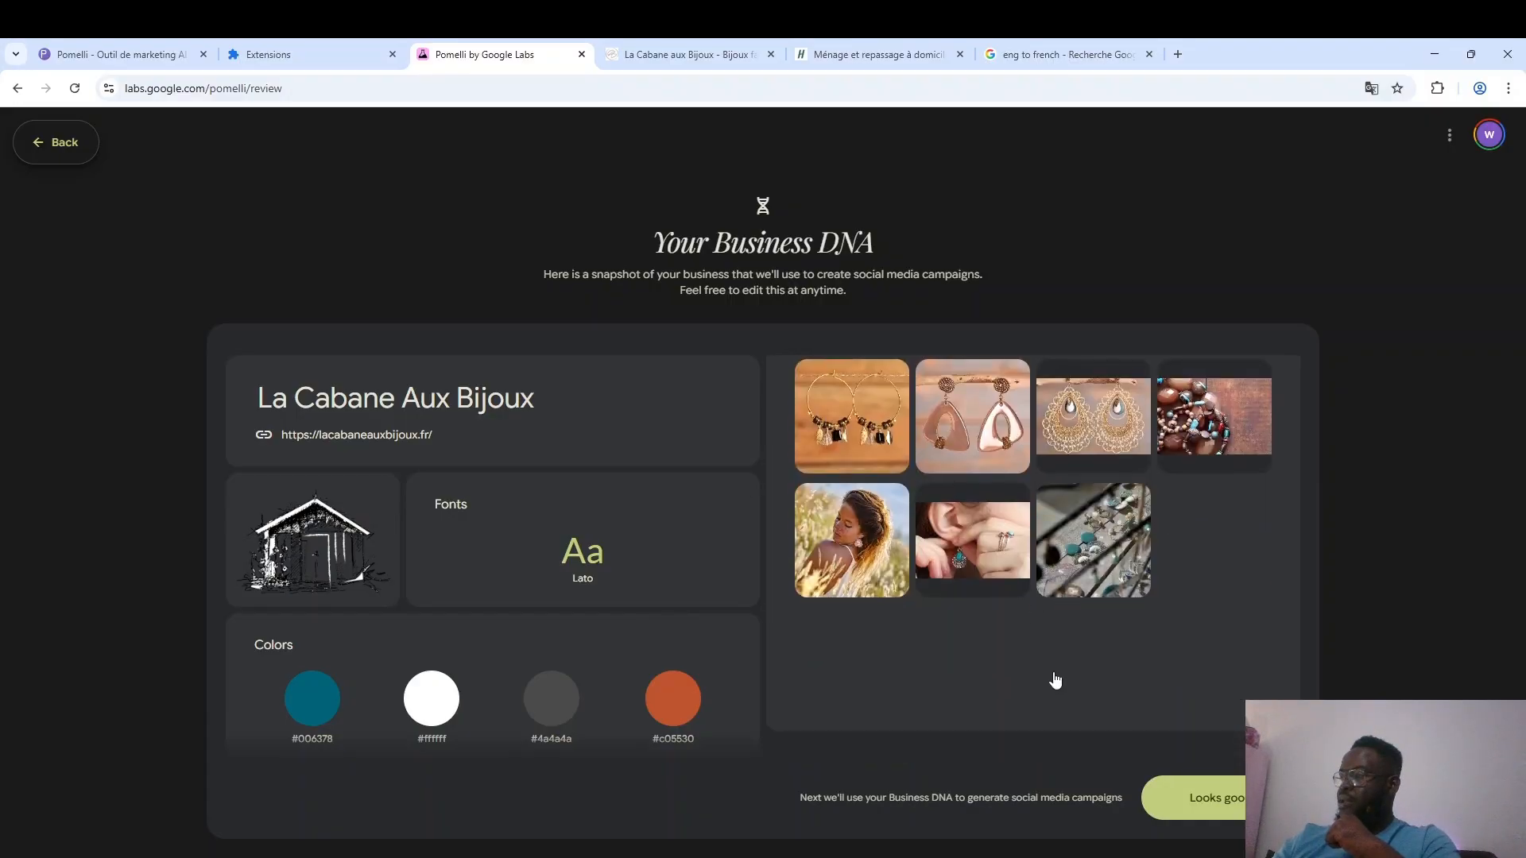
{"action": "scroll", "coordinate": [948, 570], "scroll_direction": "up", "scroll_amount": 4}
{"action": "scroll", "coordinate": [946, 572], "scroll_direction": "down", "scroll_amount": 3}
{"action": "scroll", "coordinate": [687, 589], "scroll_direction": "down", "scroll_amount": 5}
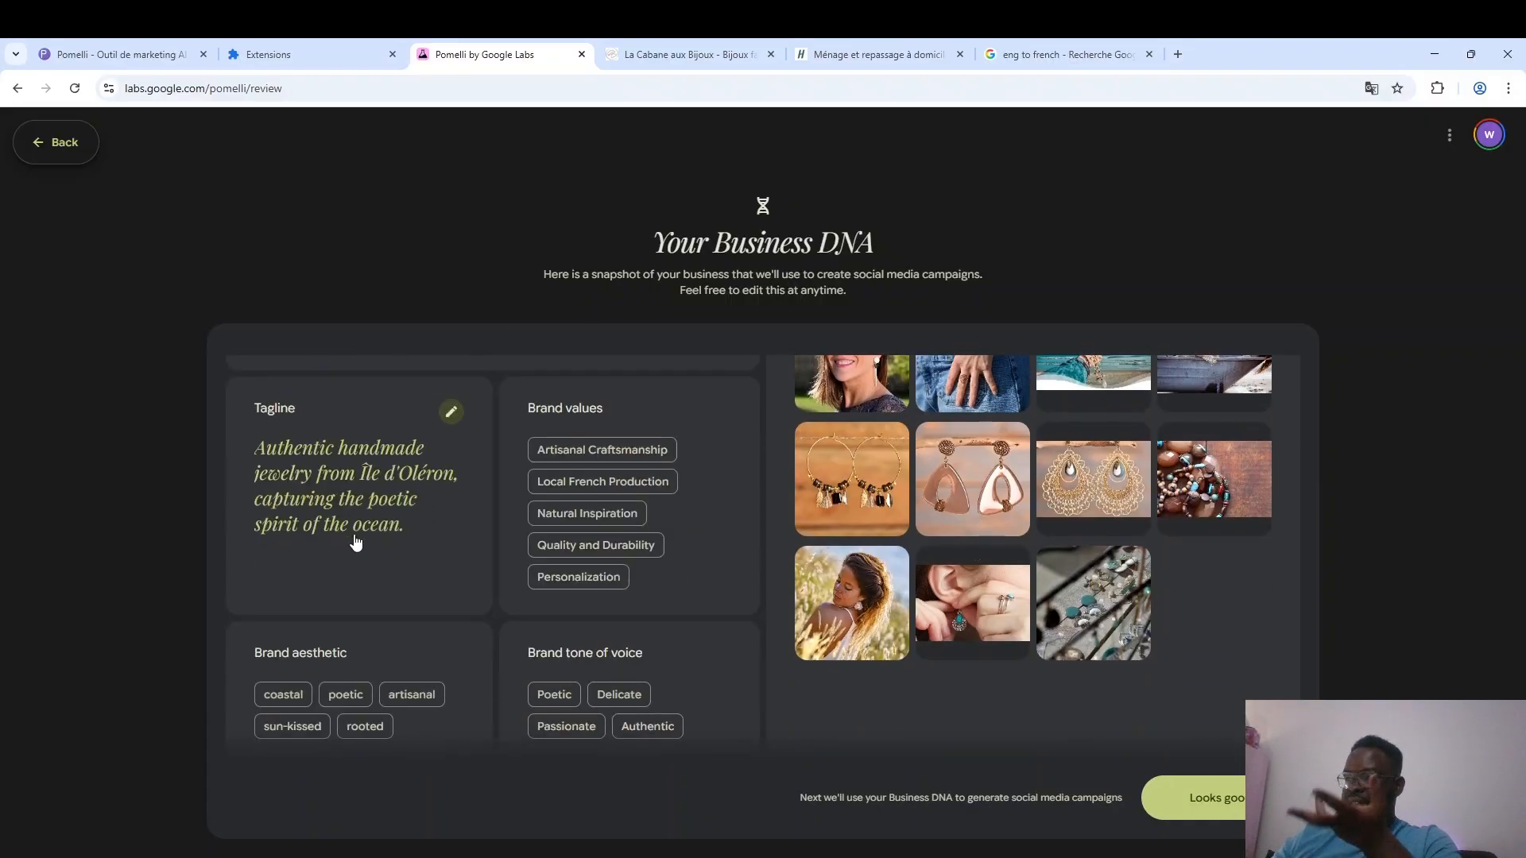
{"action": "scroll", "coordinate": [465, 534], "scroll_direction": "down", "scroll_amount": 1}
{"action": "scroll", "coordinate": [471, 535], "scroll_direction": "up", "scroll_amount": 1}
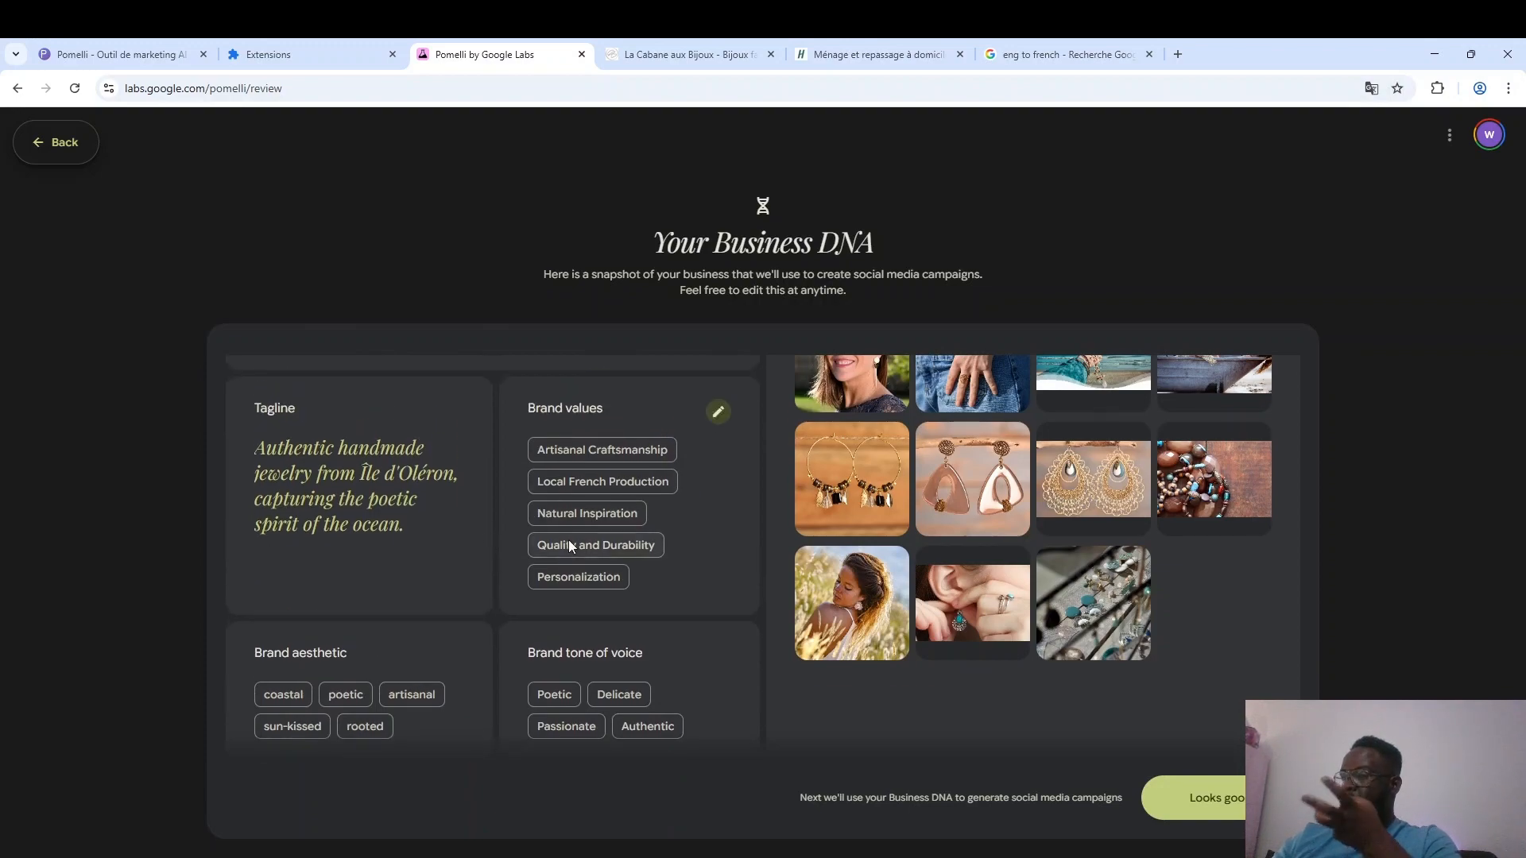
{"action": "scroll", "coordinate": [569, 541], "scroll_direction": "down", "scroll_amount": 2}
{"action": "scroll", "coordinate": [569, 542], "scroll_direction": "down", "scroll_amount": 1}
{"action": "scroll", "coordinate": [566, 540], "scroll_direction": "down", "scroll_amount": 1}
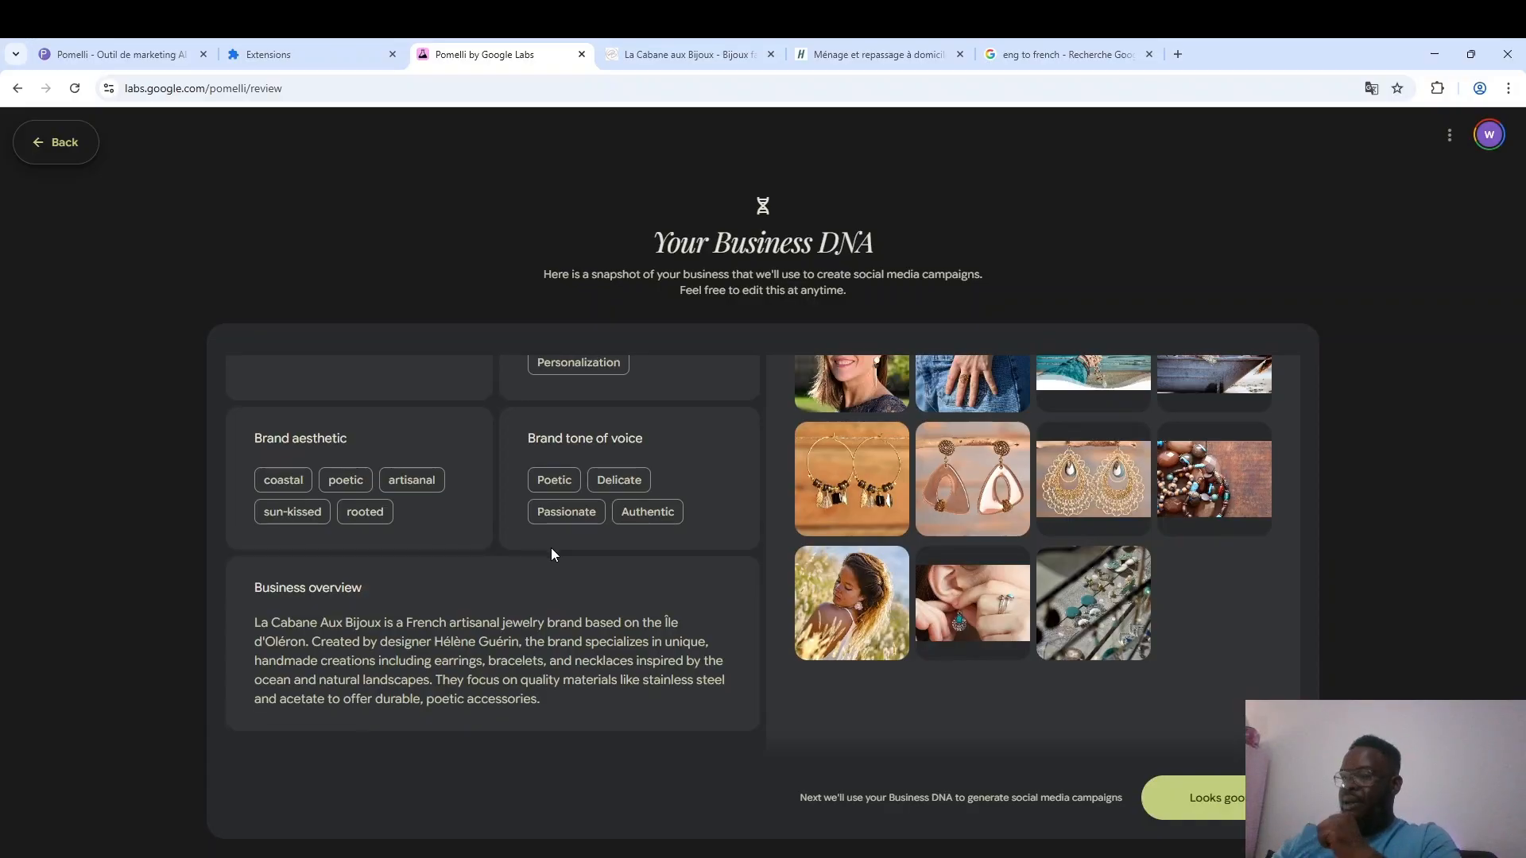
Accept the Business DNA and open the "Forged in Stainless Steel" creative from the suggested campaign "French craft, coastal strength.".
{"action": "left_click", "coordinate": [1189, 811]}
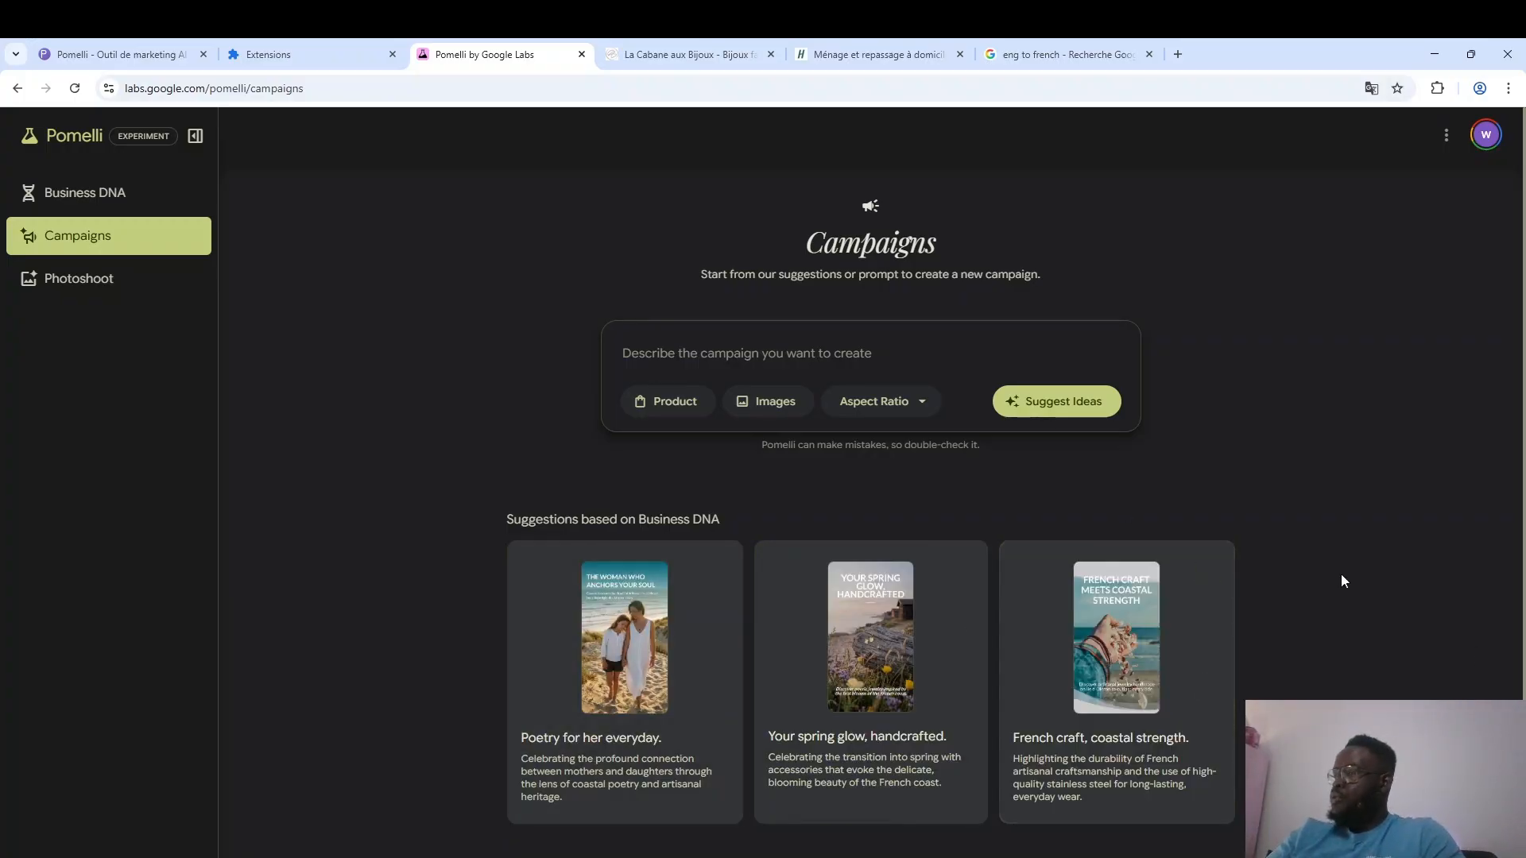
{"action": "scroll", "coordinate": [1380, 596], "scroll_direction": "down", "scroll_amount": 1}
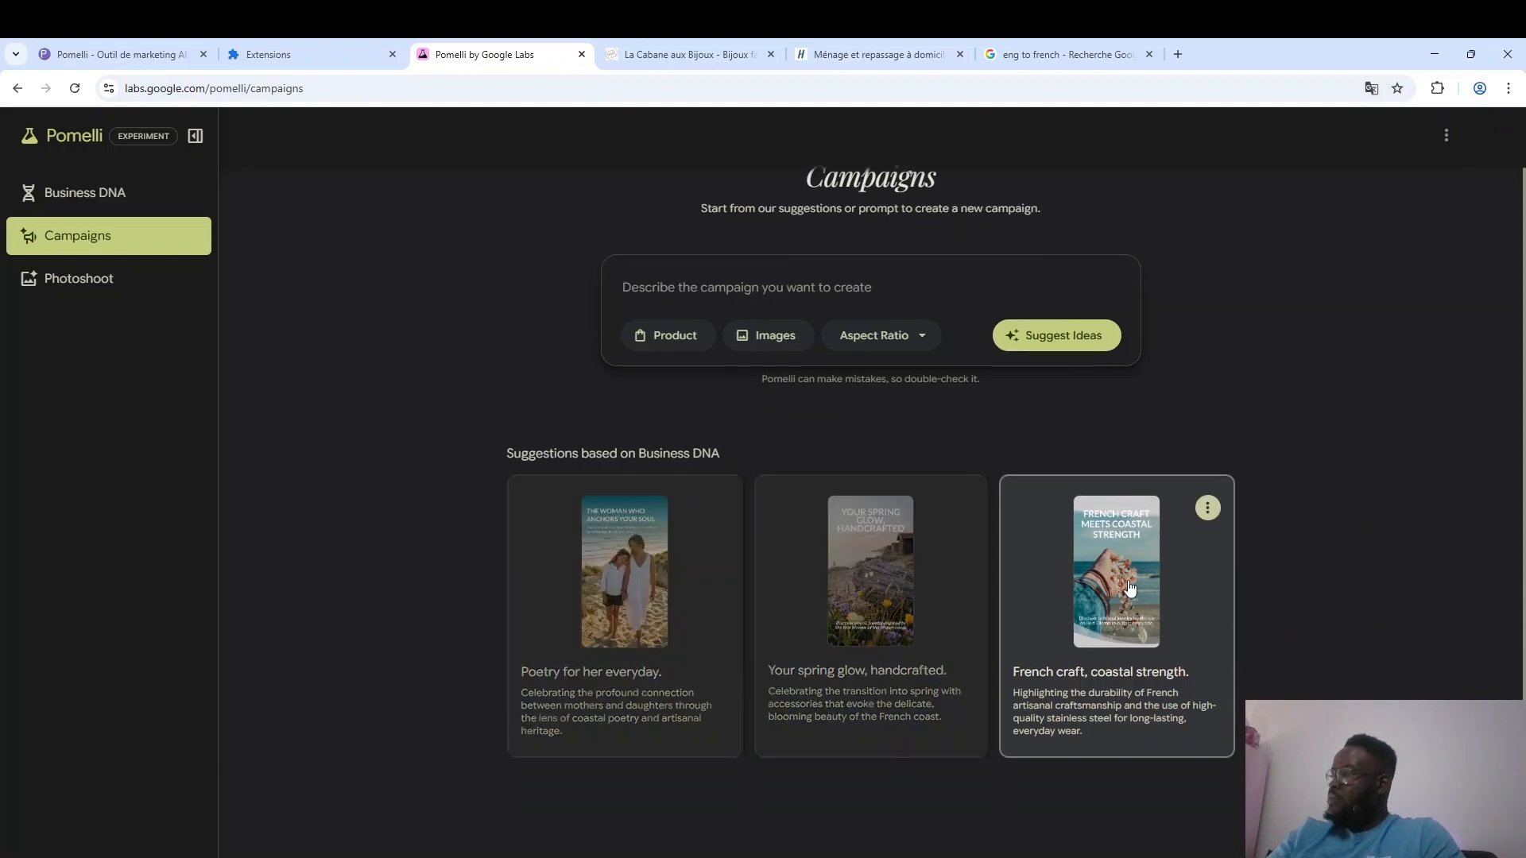
{"action": "left_click", "coordinate": [1121, 584]}
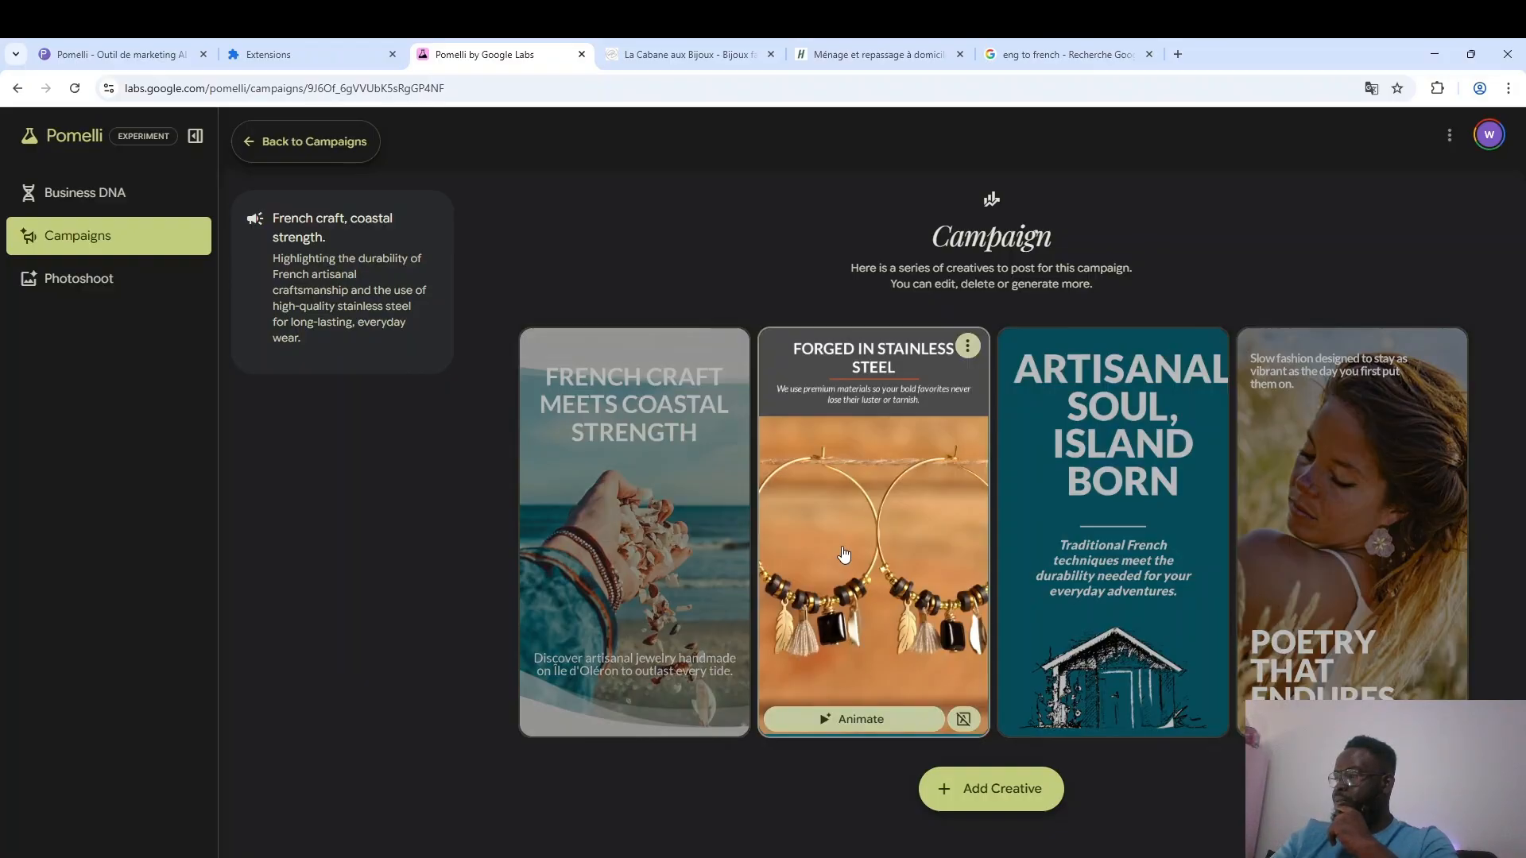
{"action": "left_click", "coordinate": [844, 554]}
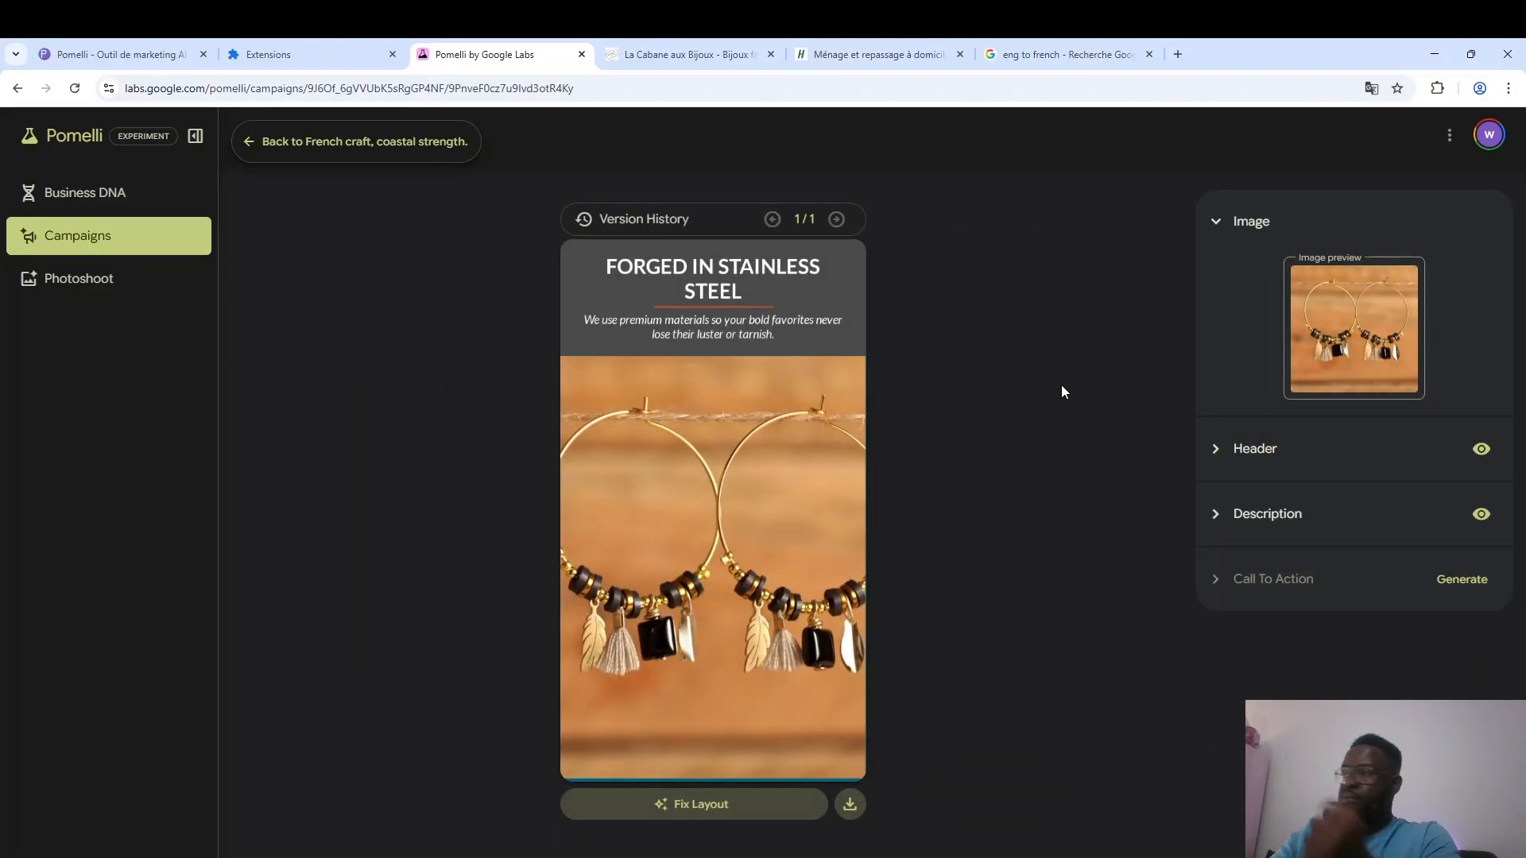
{"action": "left_click", "coordinate": [119, 54]}
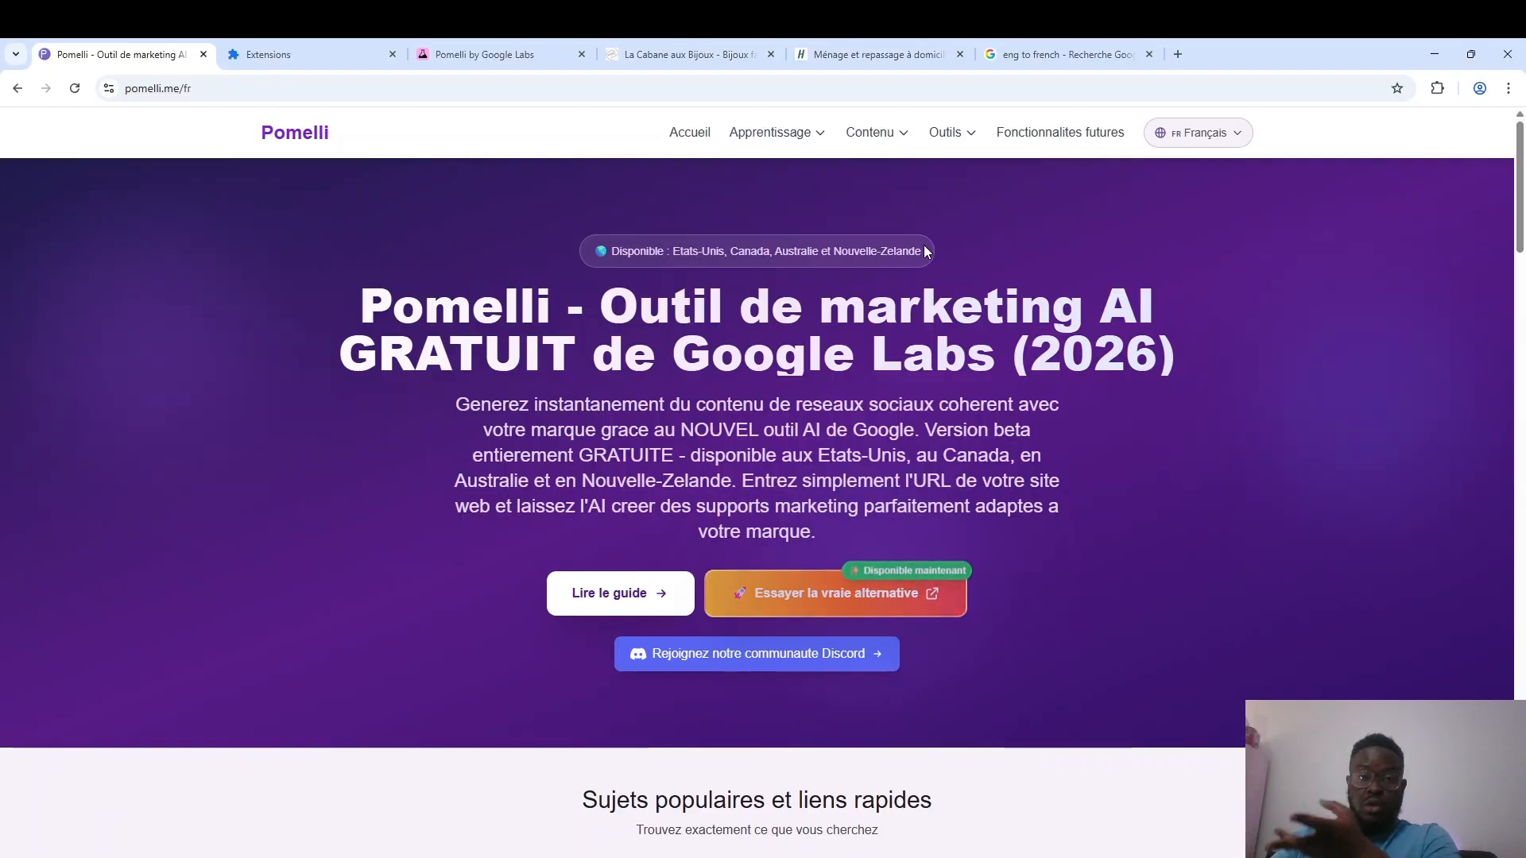
{"action": "left_click", "coordinate": [480, 47]}
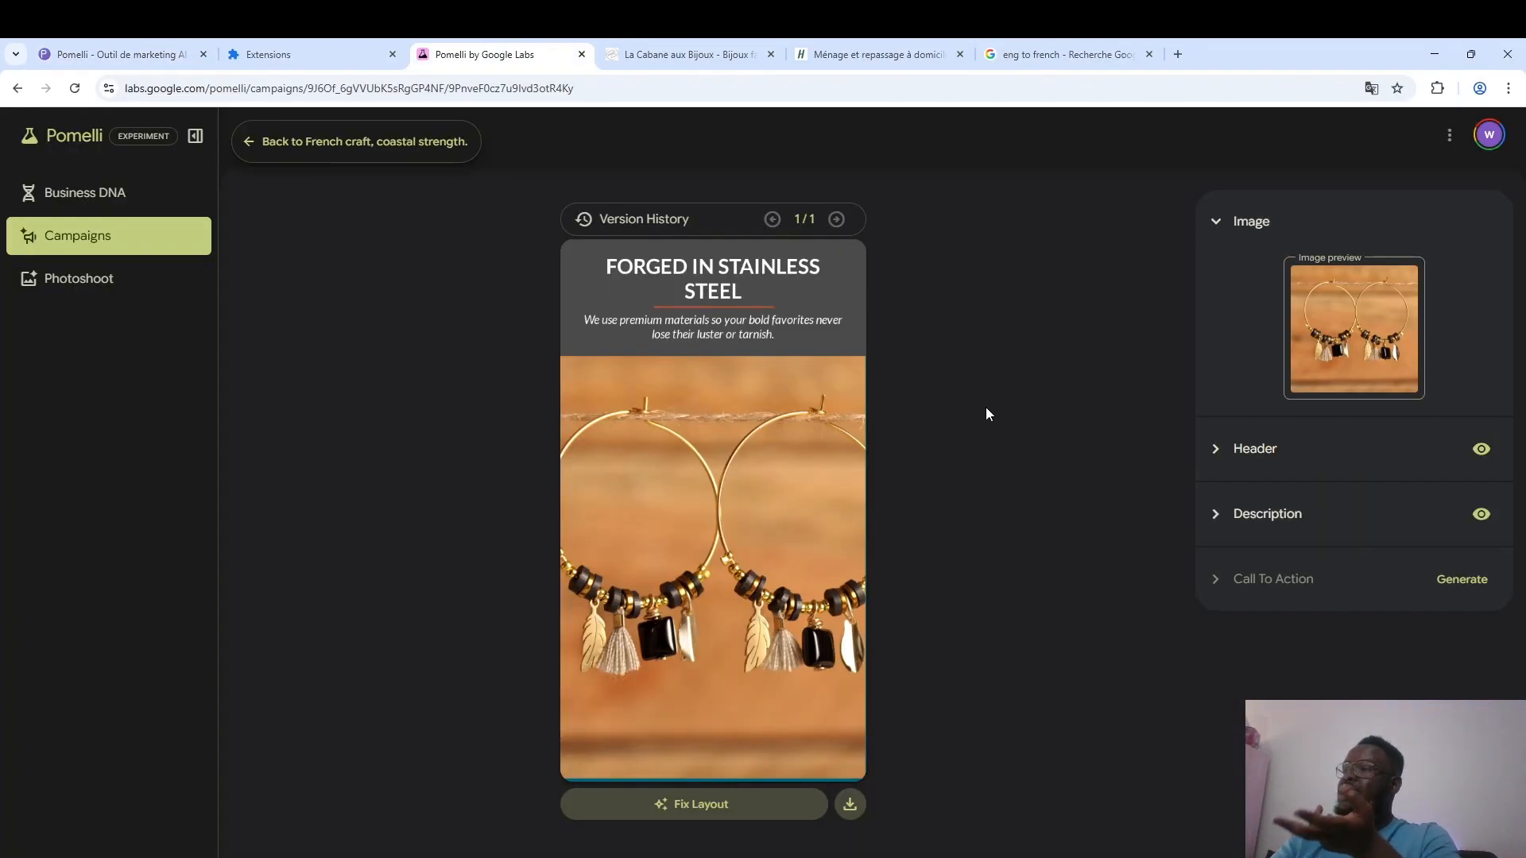
Translate the creative's header into French with Google's translator and replace the header text with "Forgé en acier inoxydable".
{"action": "left_click", "coordinate": [1317, 436]}
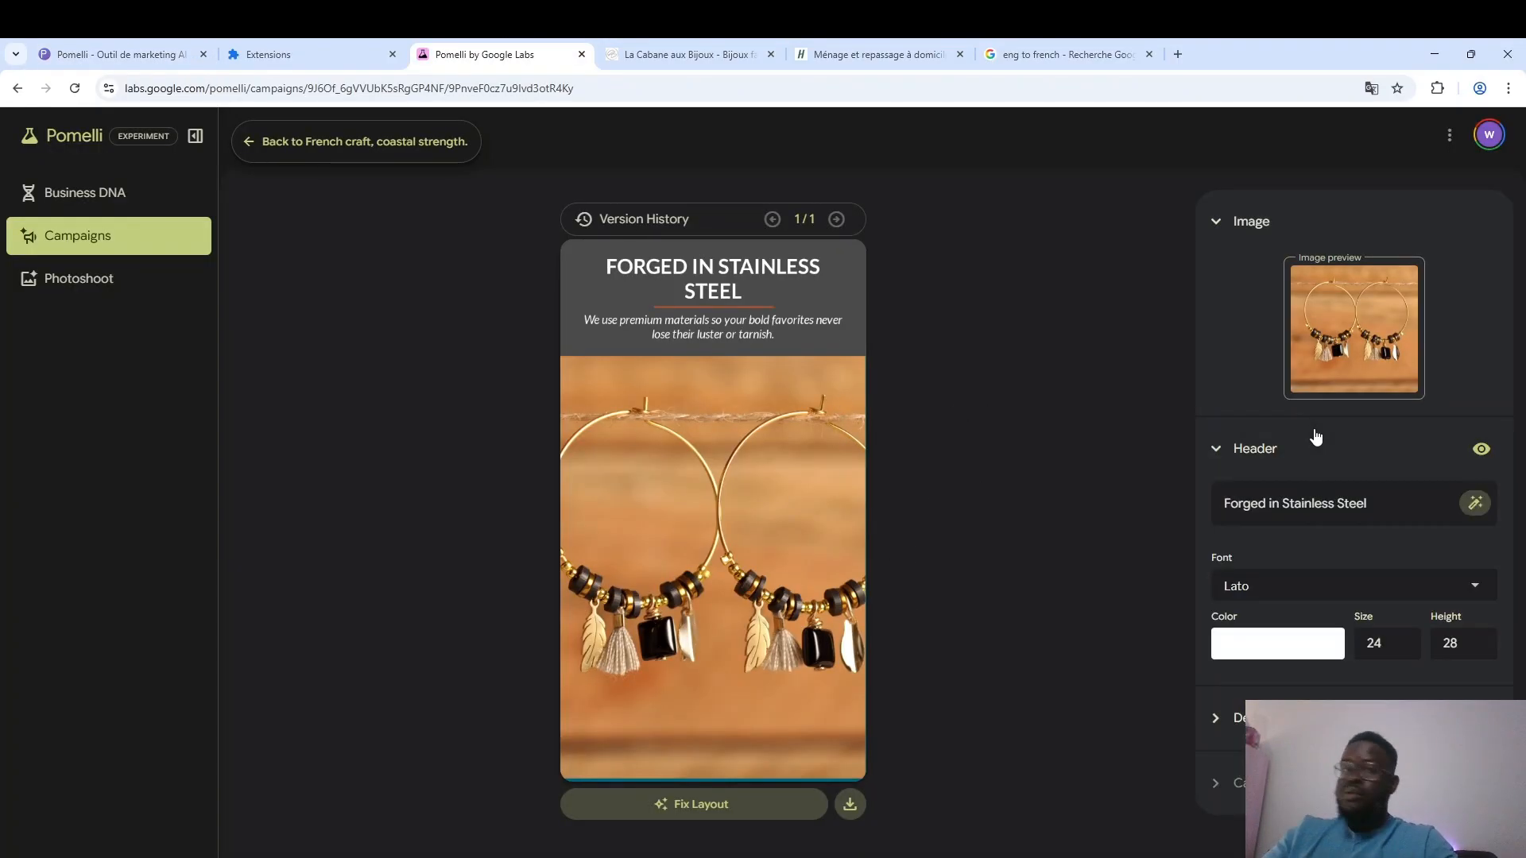
{"action": "triple_click", "coordinate": [1327, 499]}
{"action": "key", "text": "ctrl+c"}
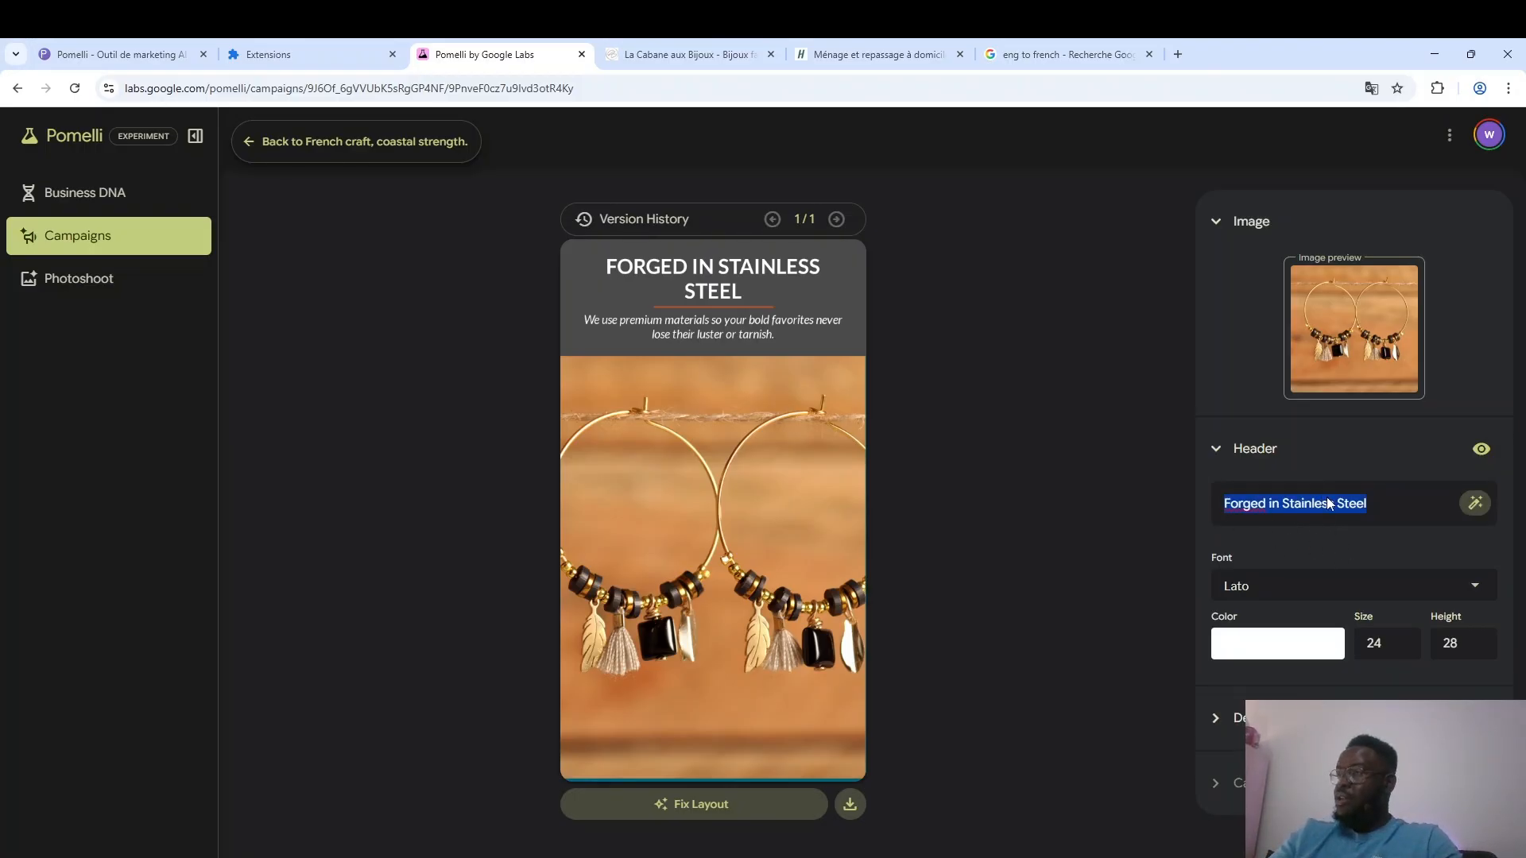
{"action": "left_click", "coordinate": [1037, 48]}
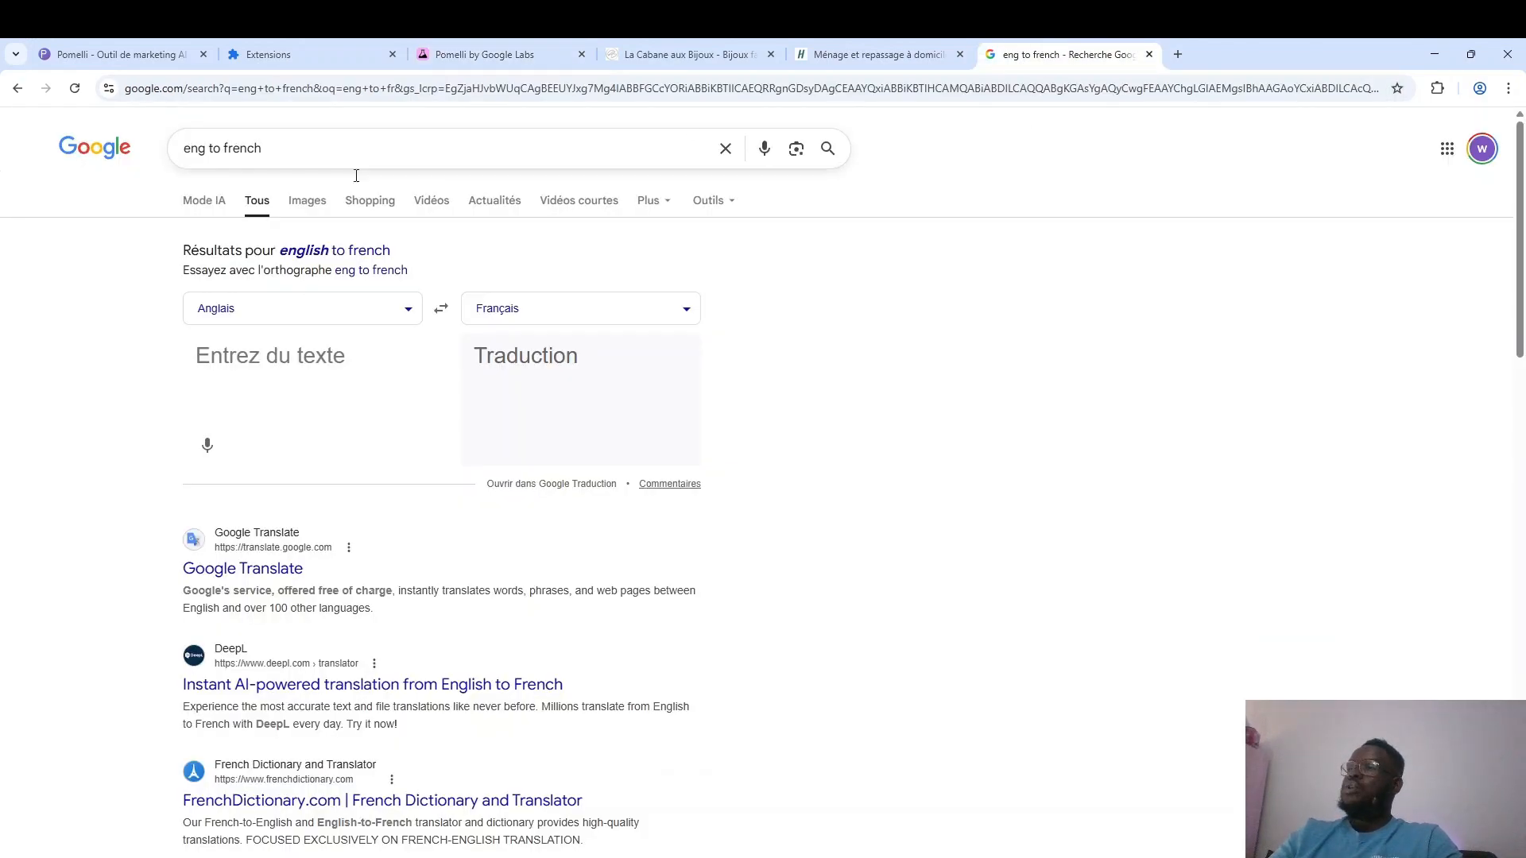
{"action": "left_click", "coordinate": [307, 364]}
{"action": "key", "text": "ctrl+v"}
{"action": "left_click_drag", "start_coordinate": [598, 389], "coordinate": [471, 357]}
{"action": "key", "text": "ctrl+c"}
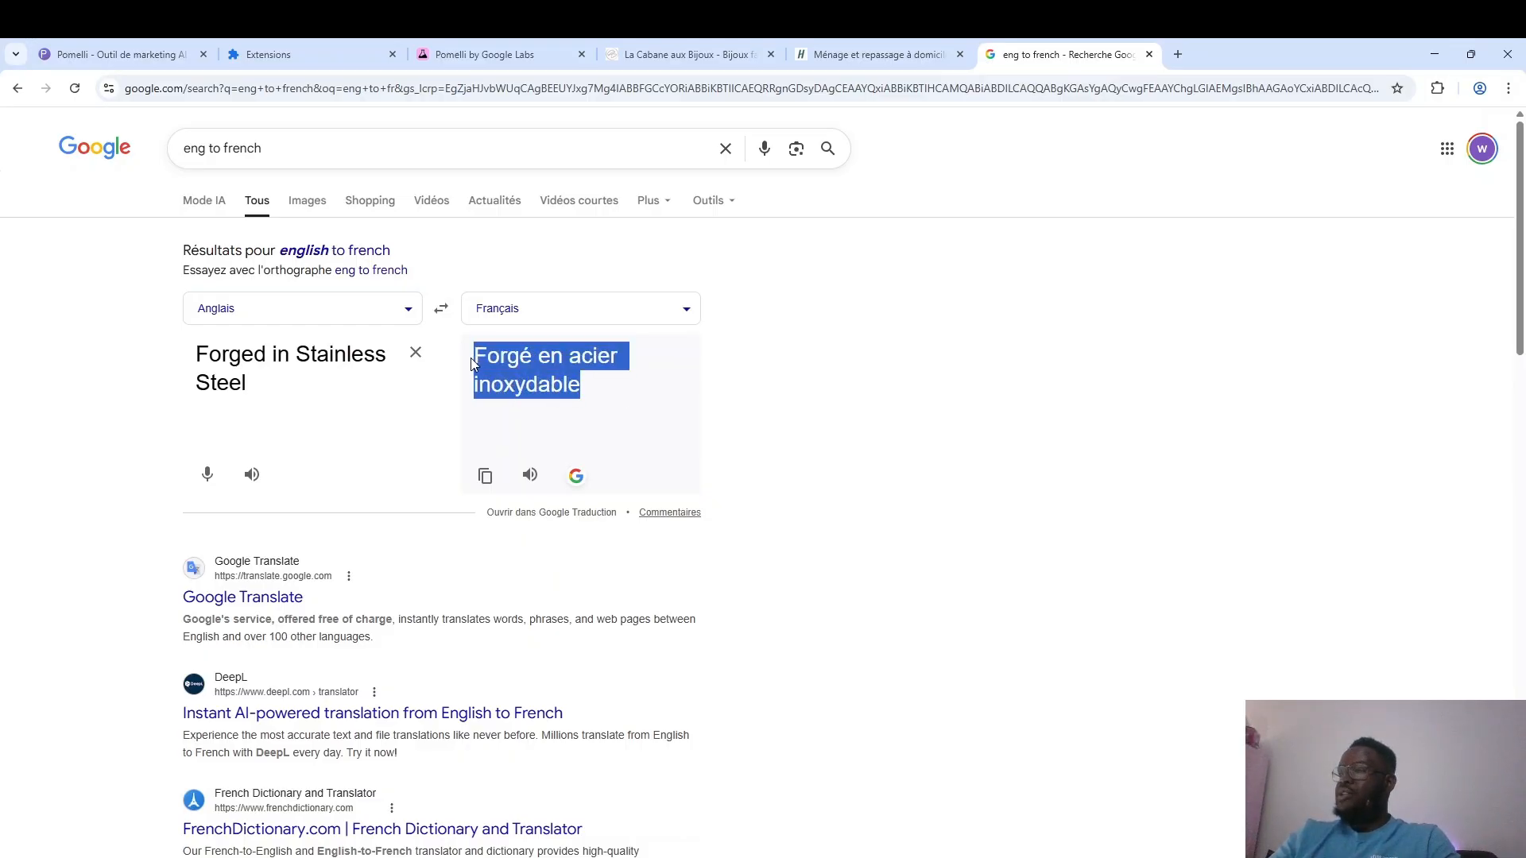
{"action": "left_click", "coordinate": [480, 49]}
{"action": "key", "text": "ctrl+v"}
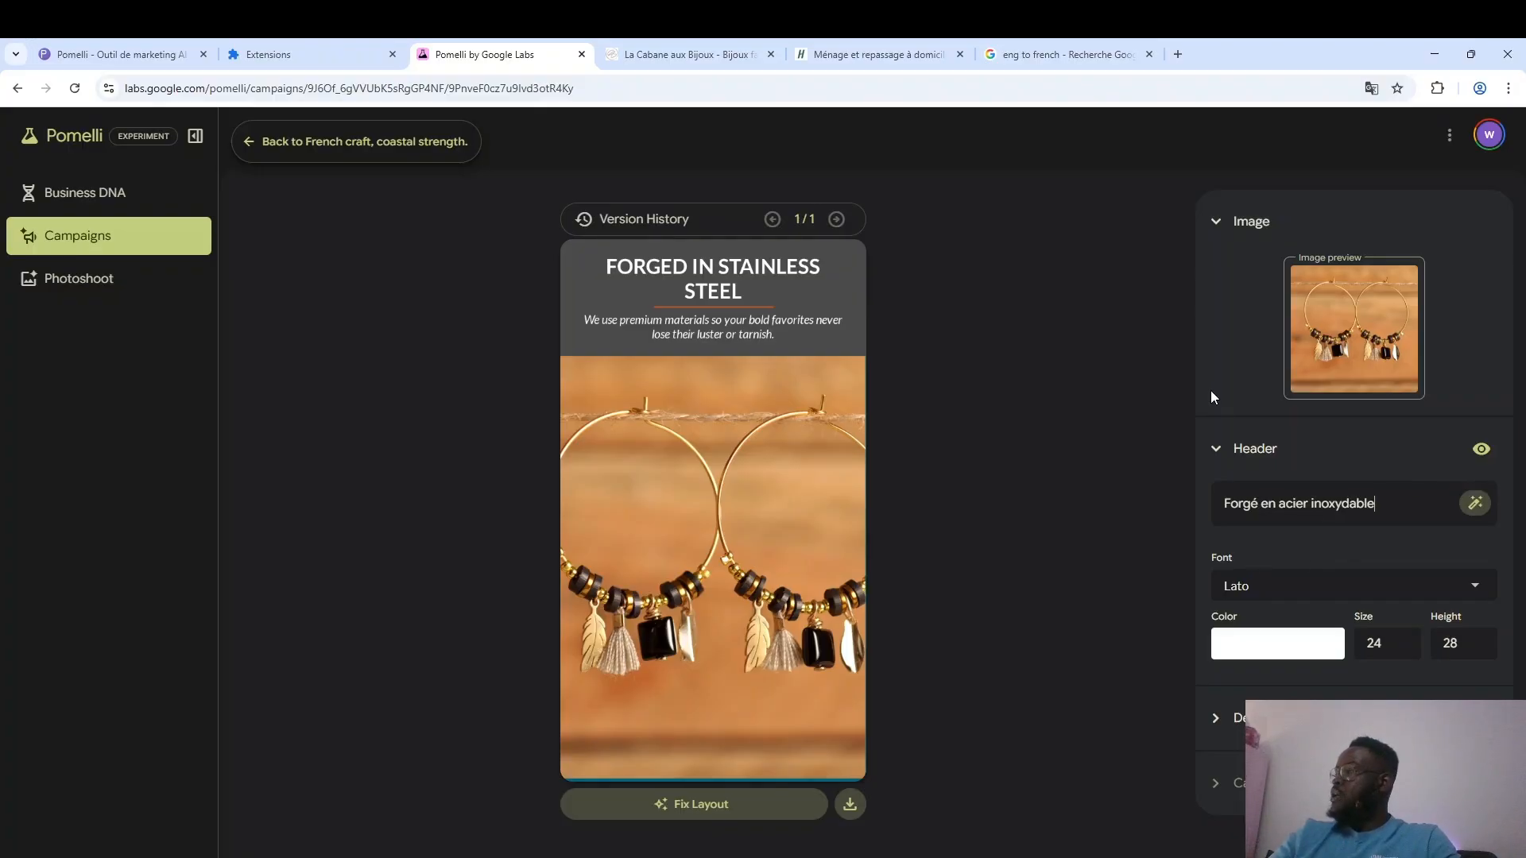
{"action": "left_click", "coordinate": [1220, 455]}
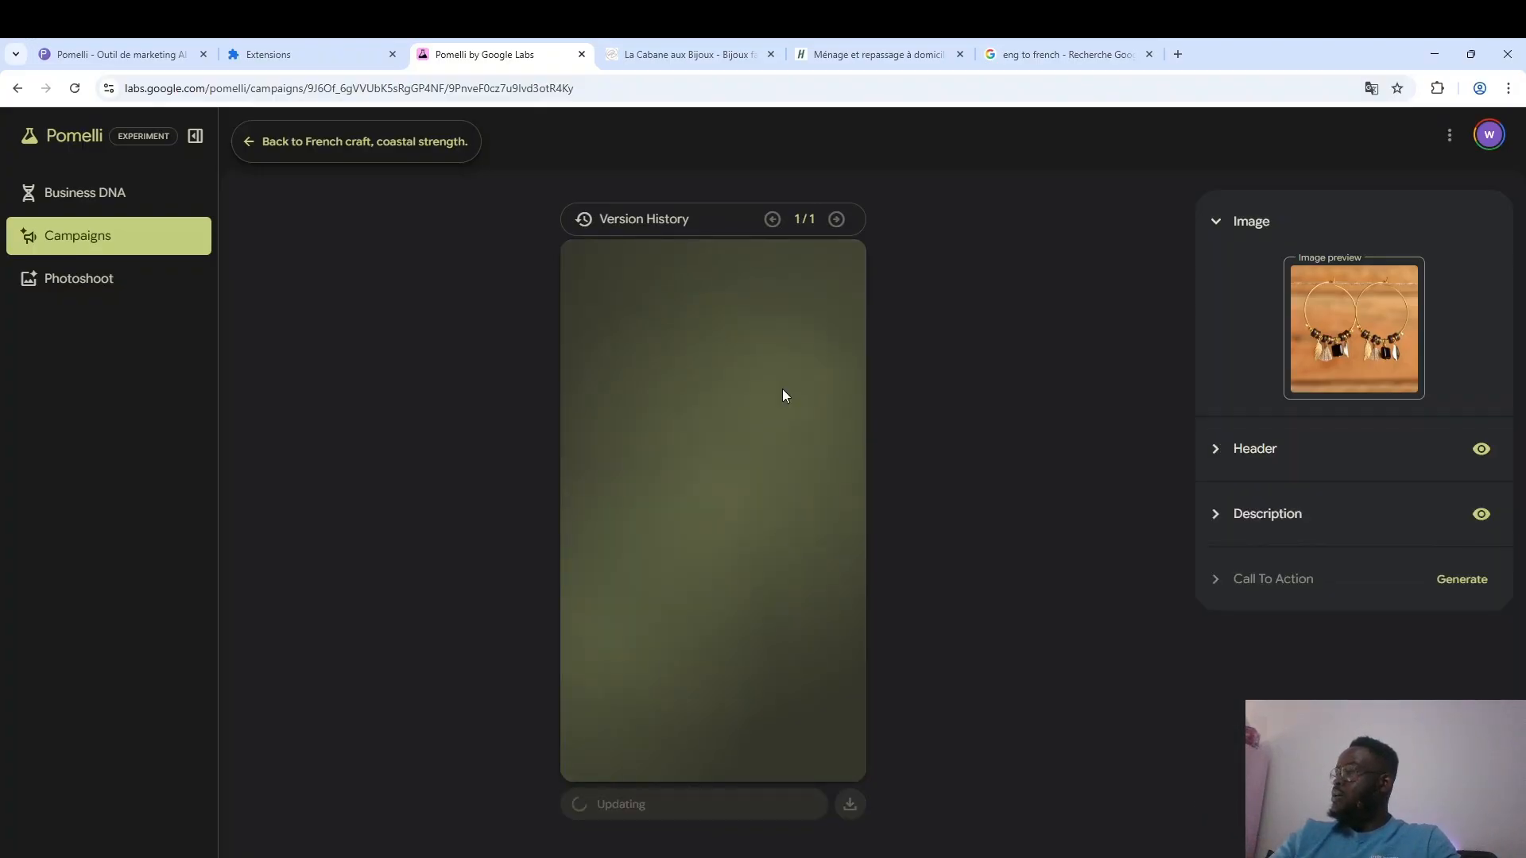
Translate the creative's description into French with Google's translator and replace the English description with the full French translation.
{"action": "left_click", "coordinate": [1237, 515]}
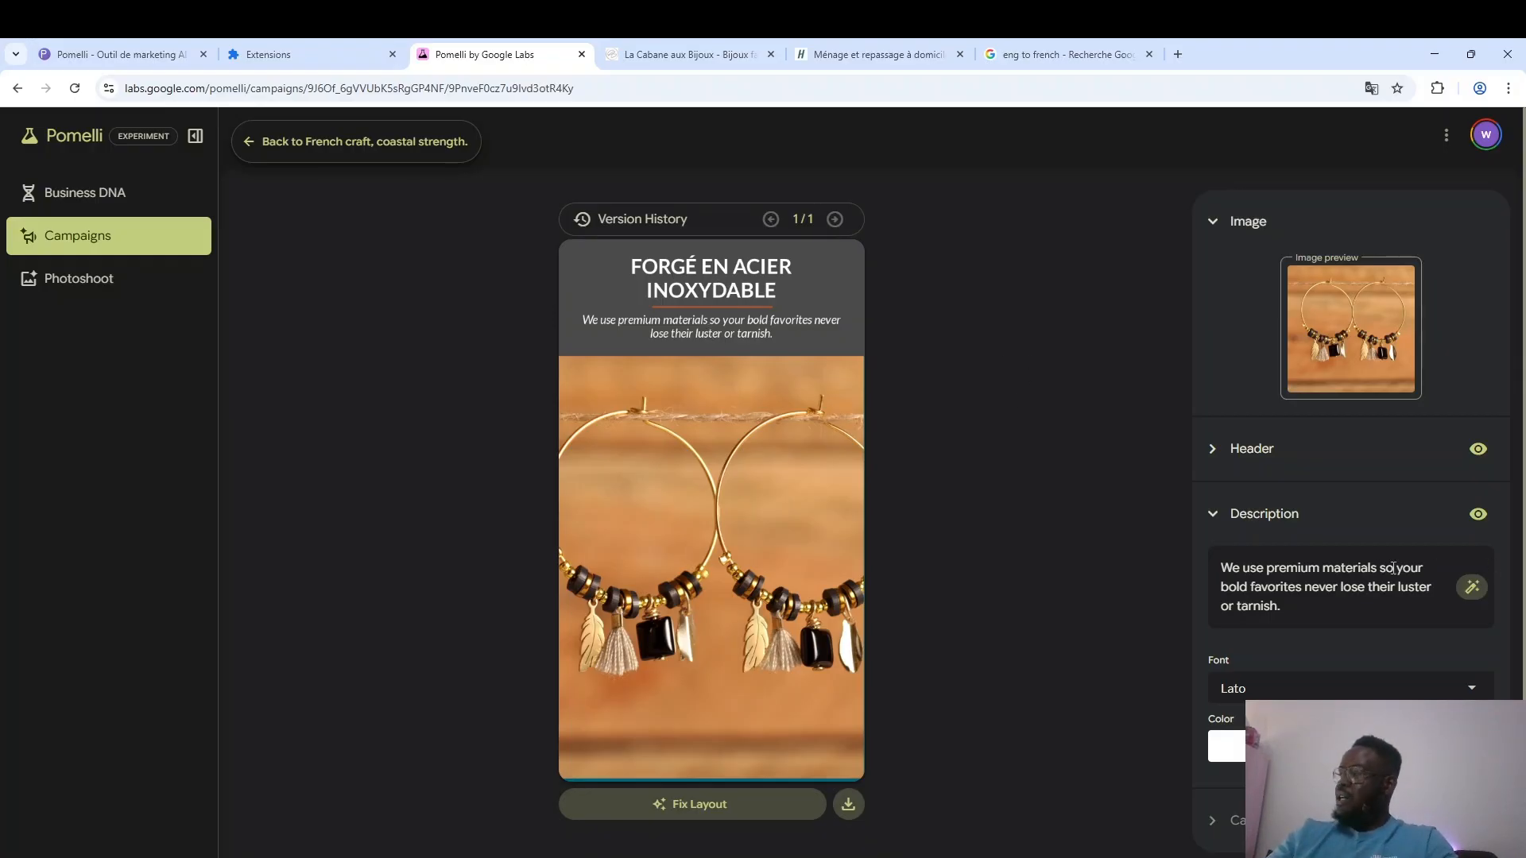
{"action": "triple_click", "coordinate": [1353, 567]}
{"action": "key", "text": "ctrl+c"}
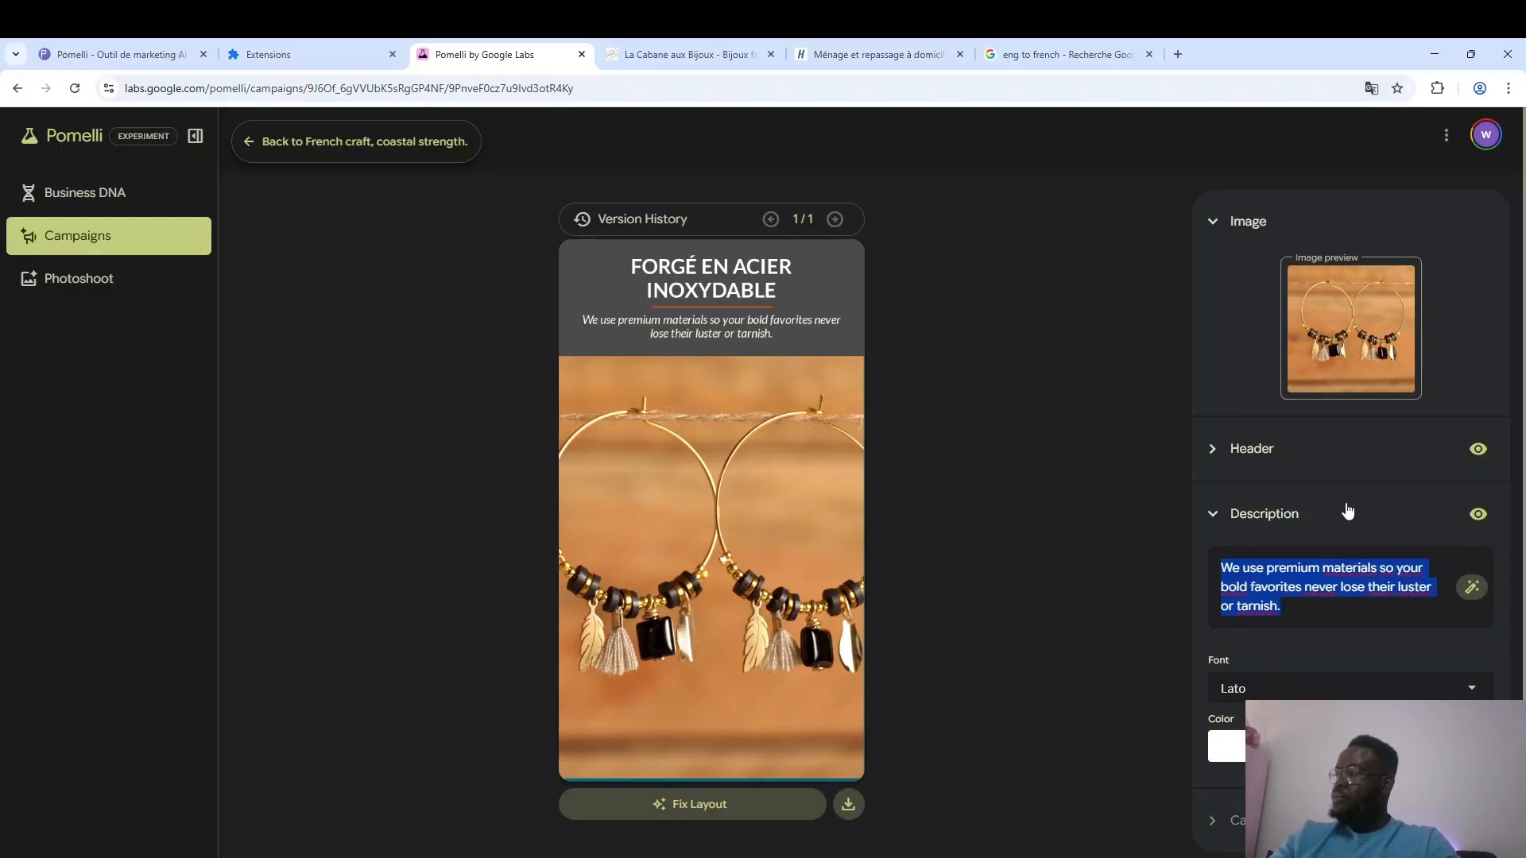
{"action": "left_click", "coordinate": [1053, 50]}
{"action": "triple_click", "coordinate": [209, 389]}
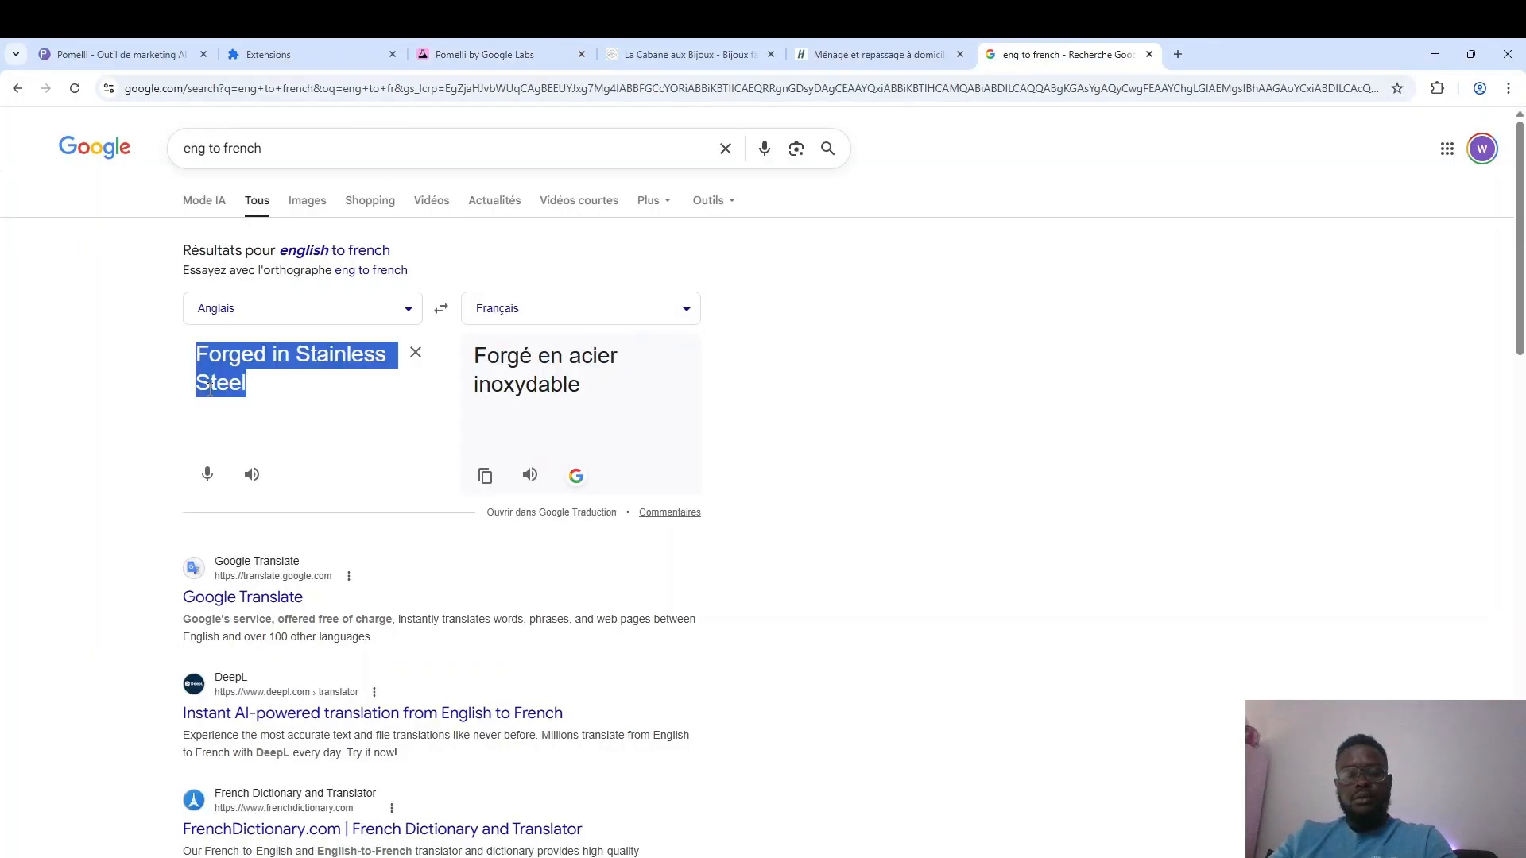
{"action": "key", "text": "ctrl+v"}
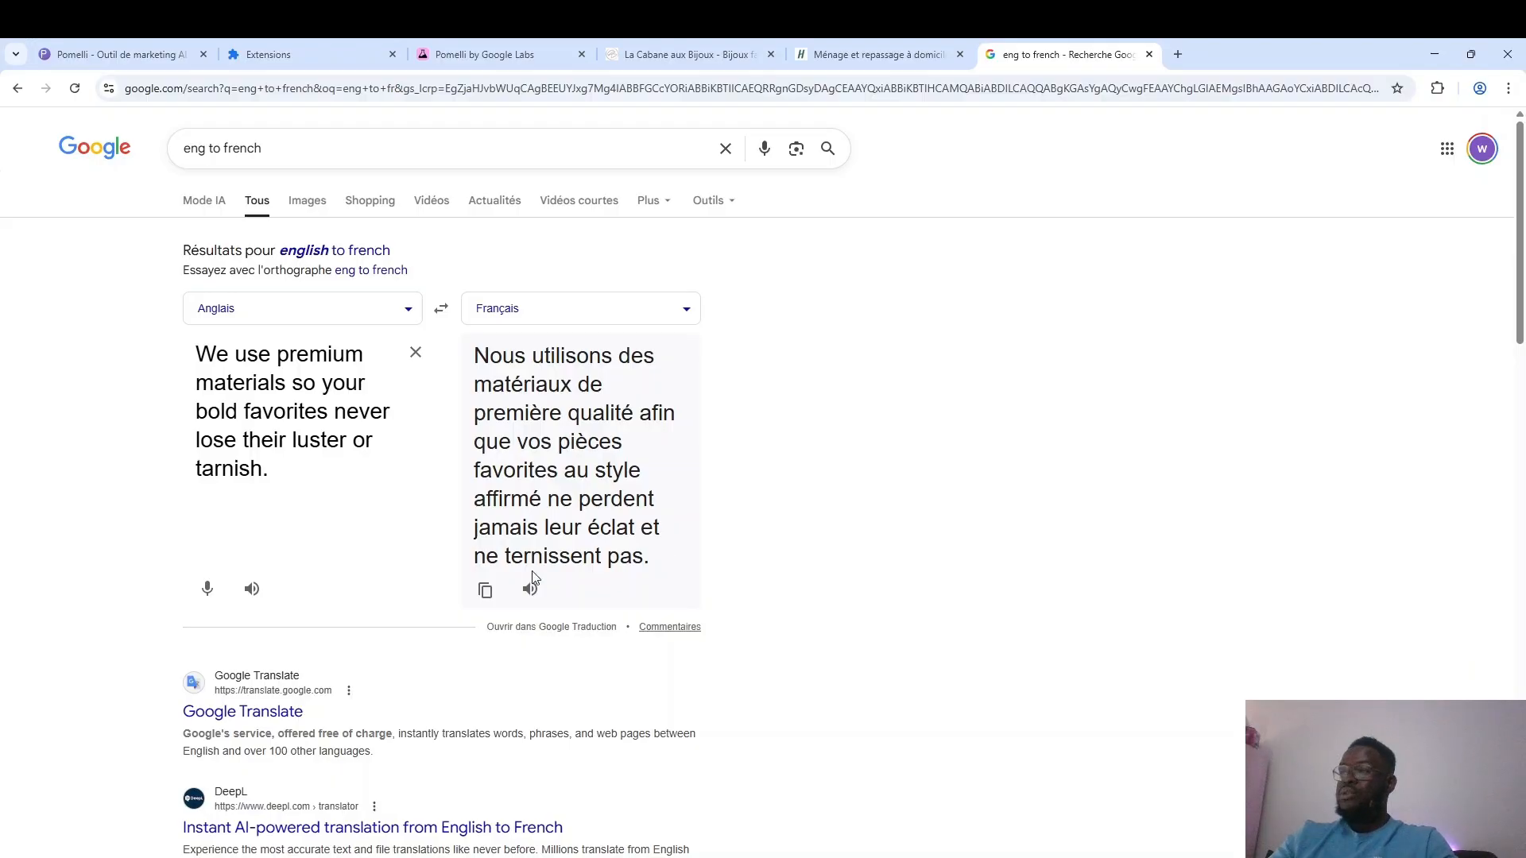
{"action": "left_click", "coordinate": [485, 589]}
{"action": "left_click", "coordinate": [485, 54]}
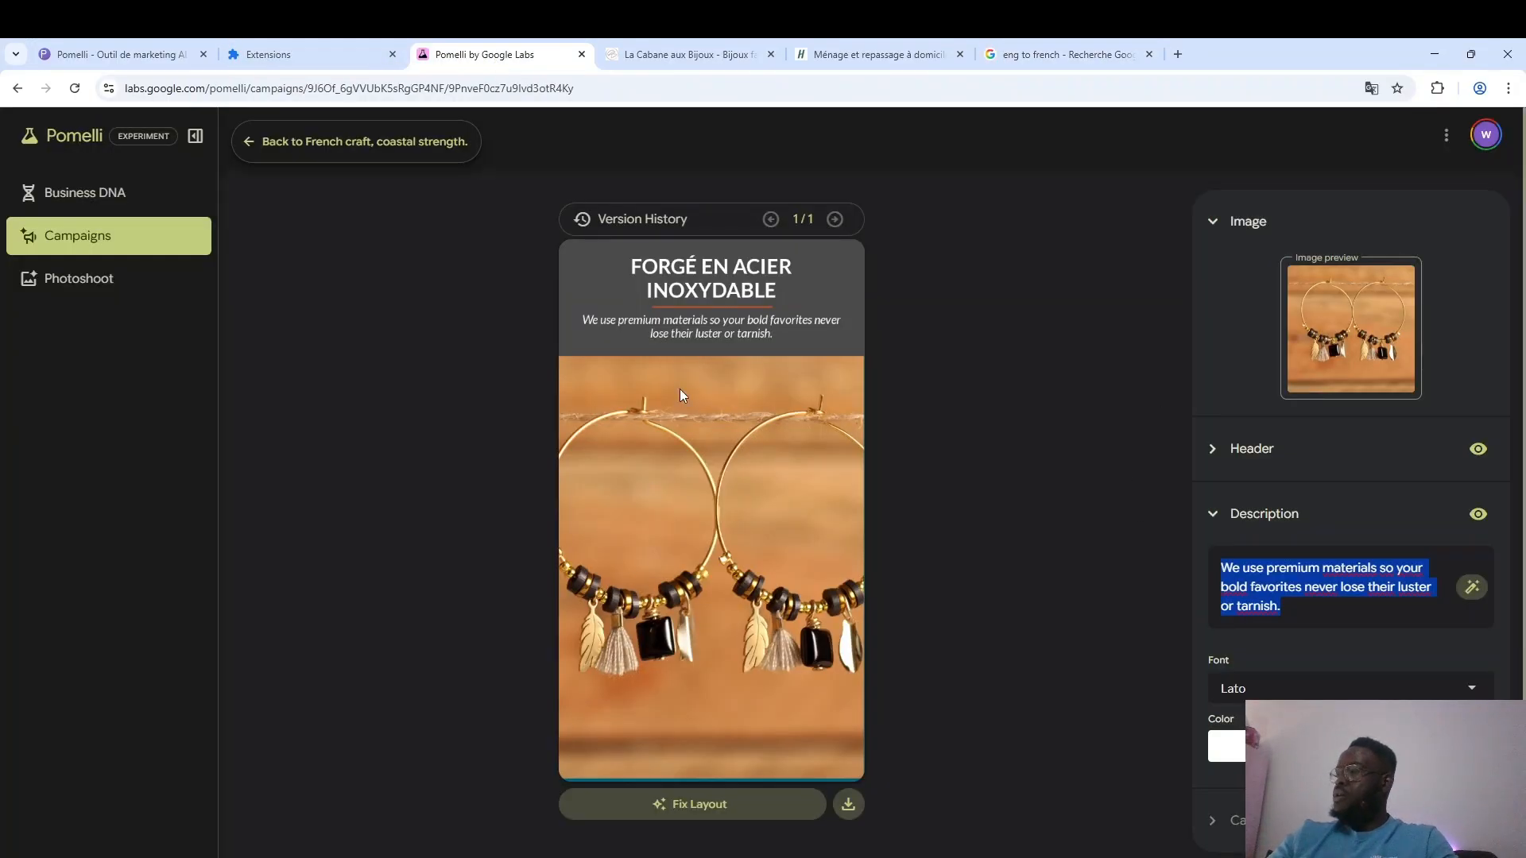
{"action": "key", "text": "ctrl+v"}
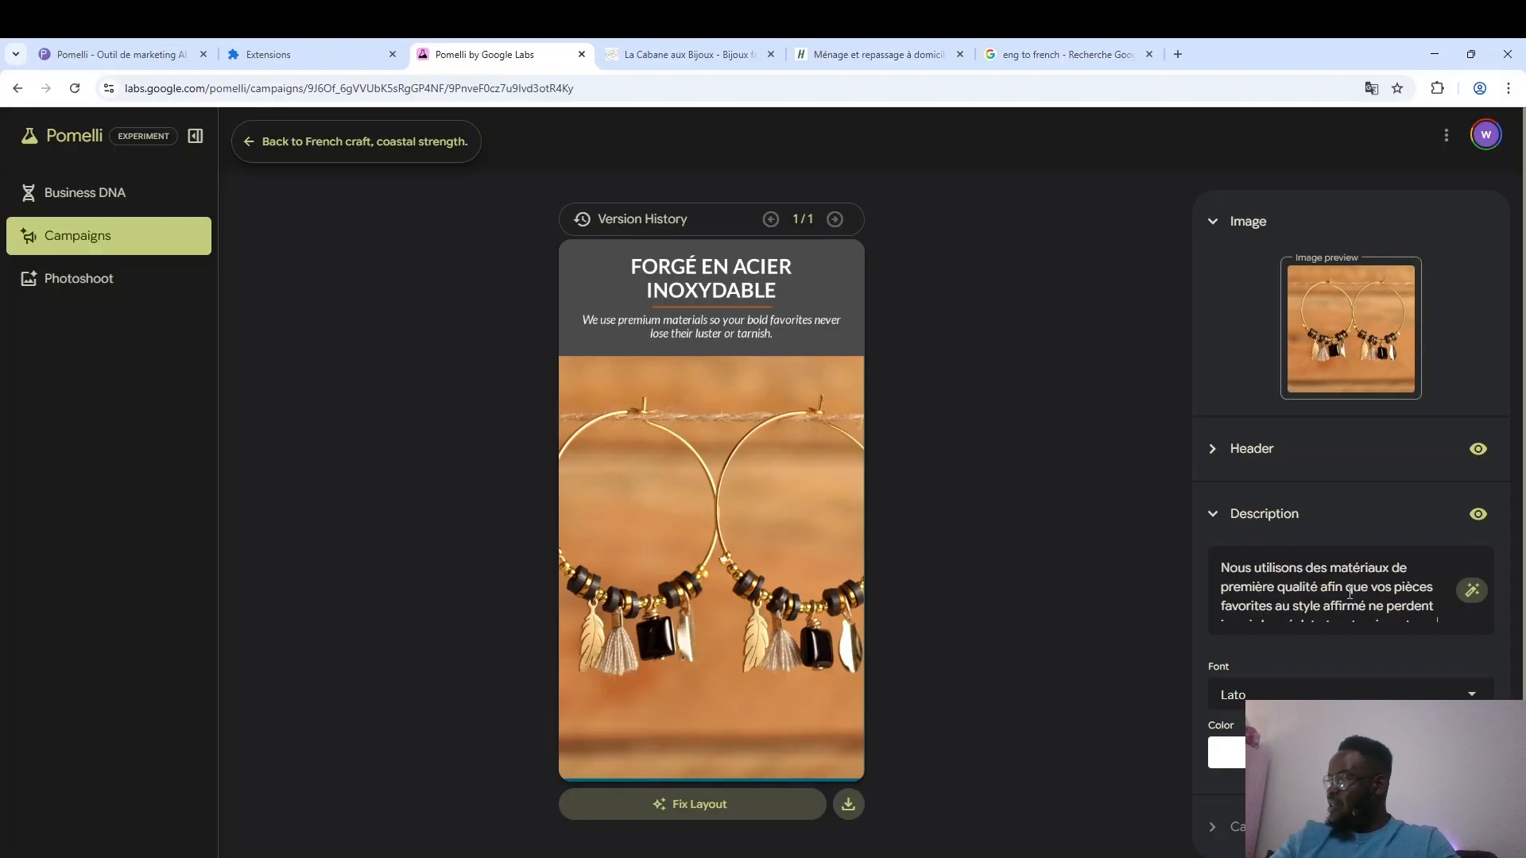
Reword the French description so its middle part reads "favorites aient un style affirmé et ne perdent jamais leur éclat".
{"action": "scroll", "coordinate": [1318, 581], "scroll_direction": "down", "scroll_amount": 1}
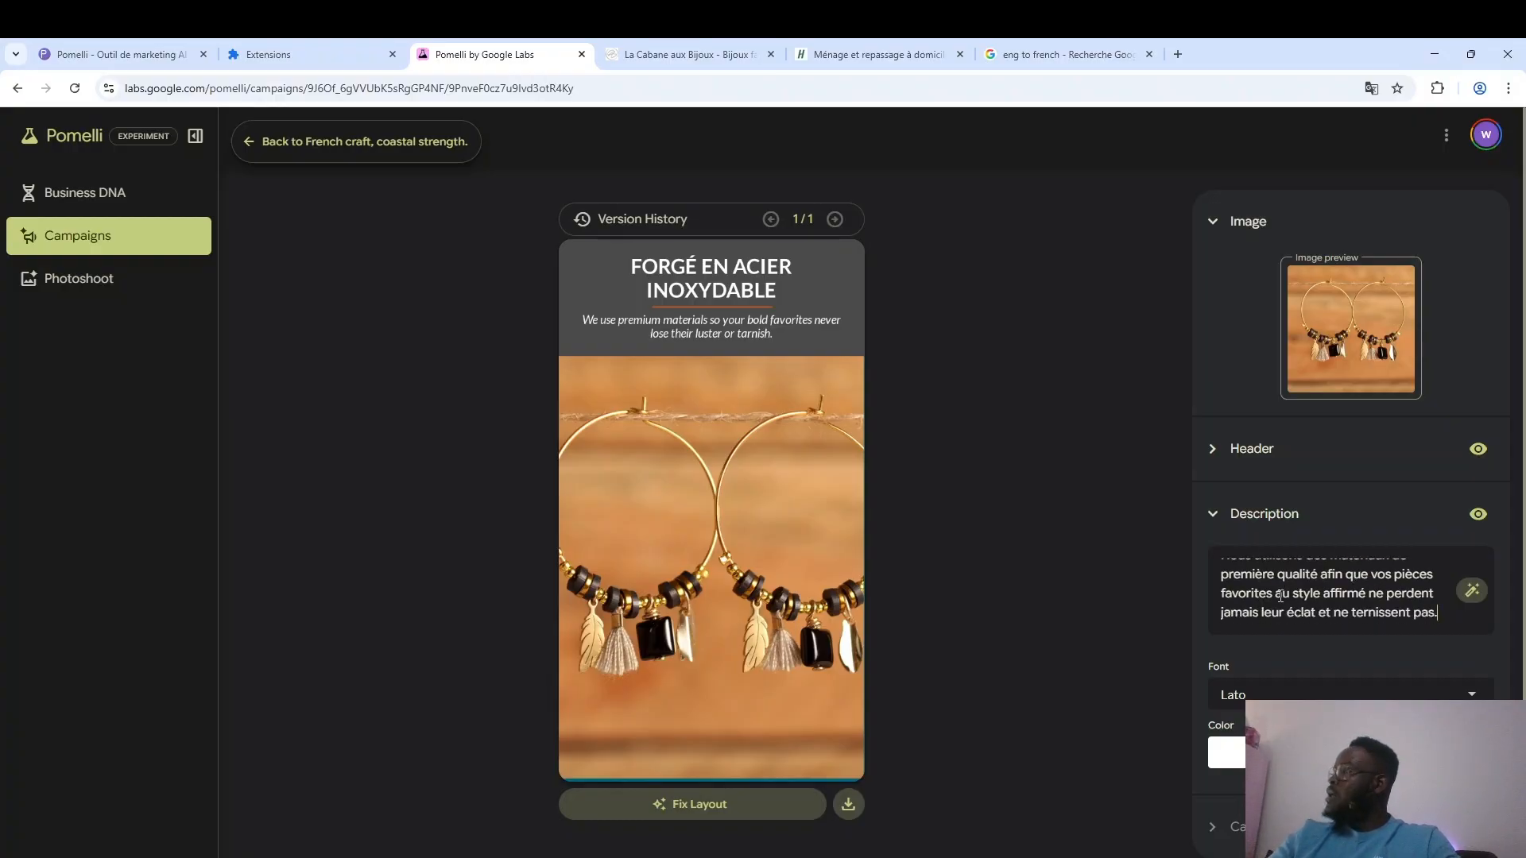
{"action": "type", "text": "ient"}
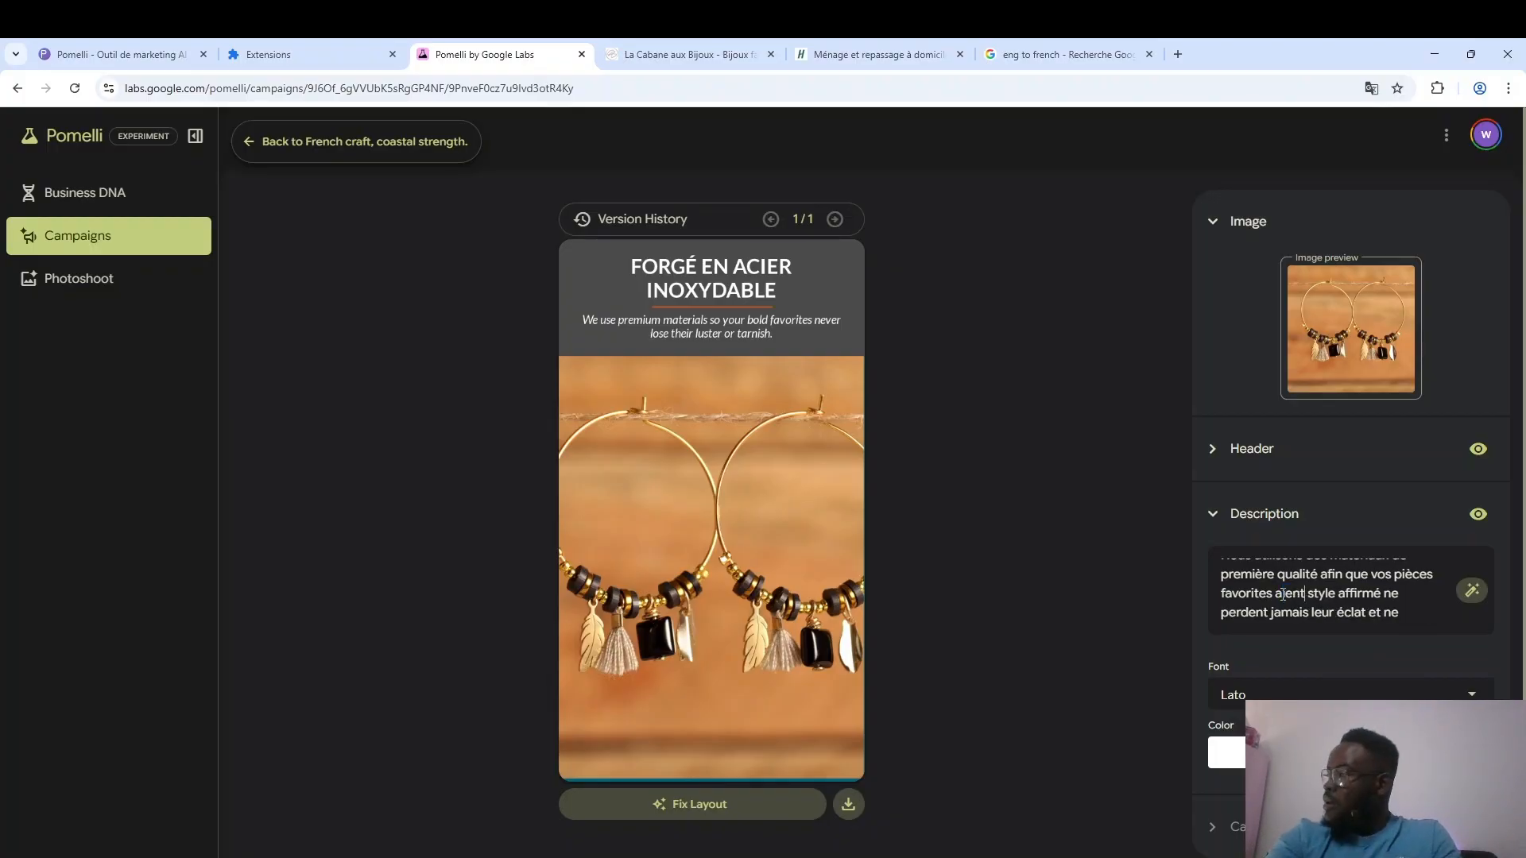
{"action": "type", "text": " un"}
{"action": "scroll", "coordinate": [1398, 583], "scroll_direction": "down", "scroll_amount": 1}
{"action": "type", "text": "et"}
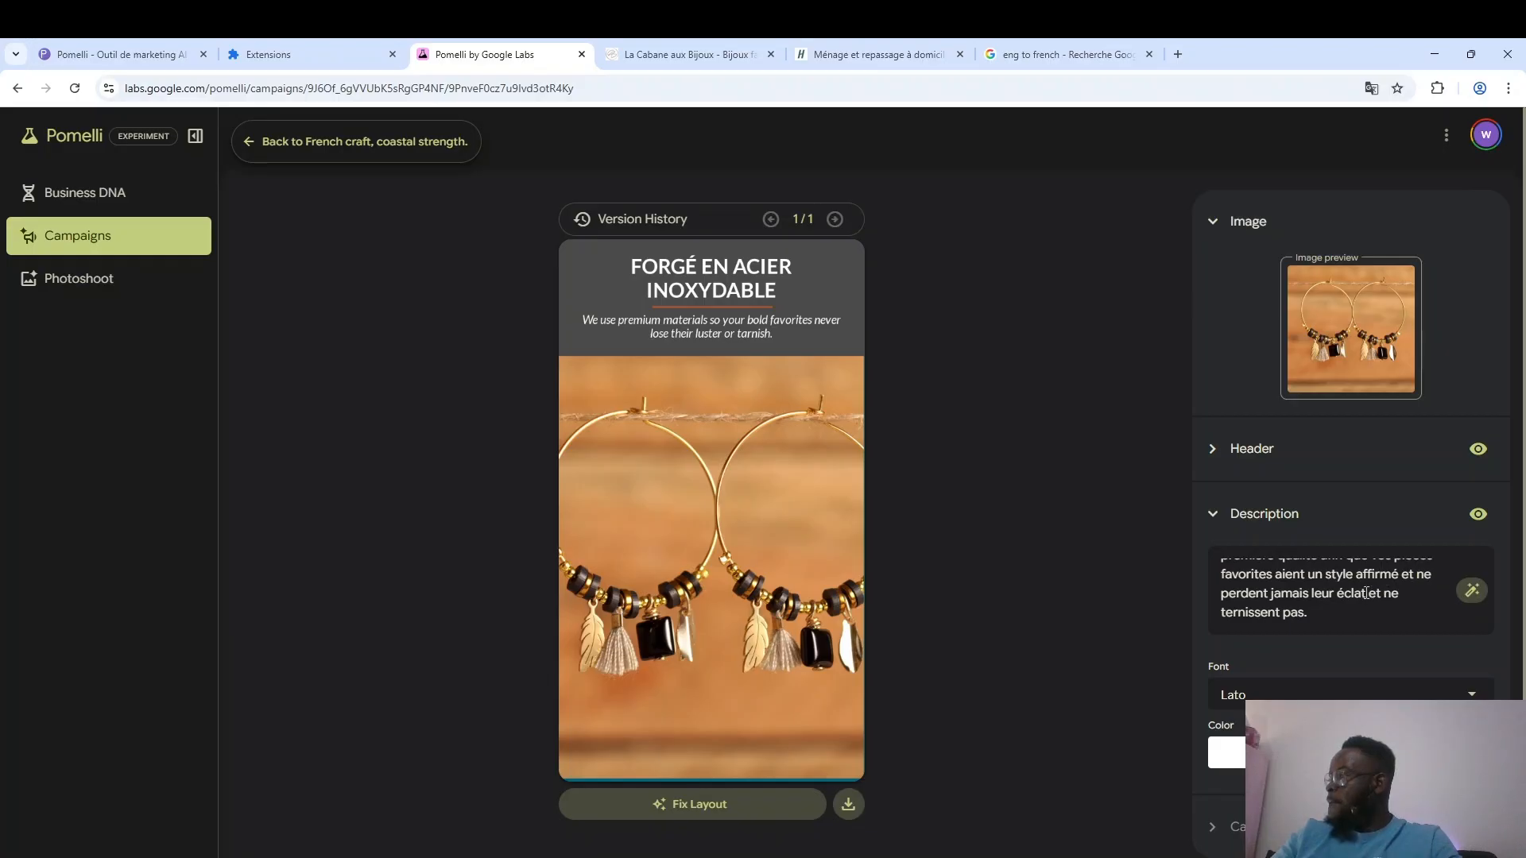
Remove "et ne ternissent pas" from the description so it ends with "leur éclat." and apply the text to the creative.
{"action": "left_click_drag", "start_coordinate": [1368, 595], "coordinate": [1370, 607]}
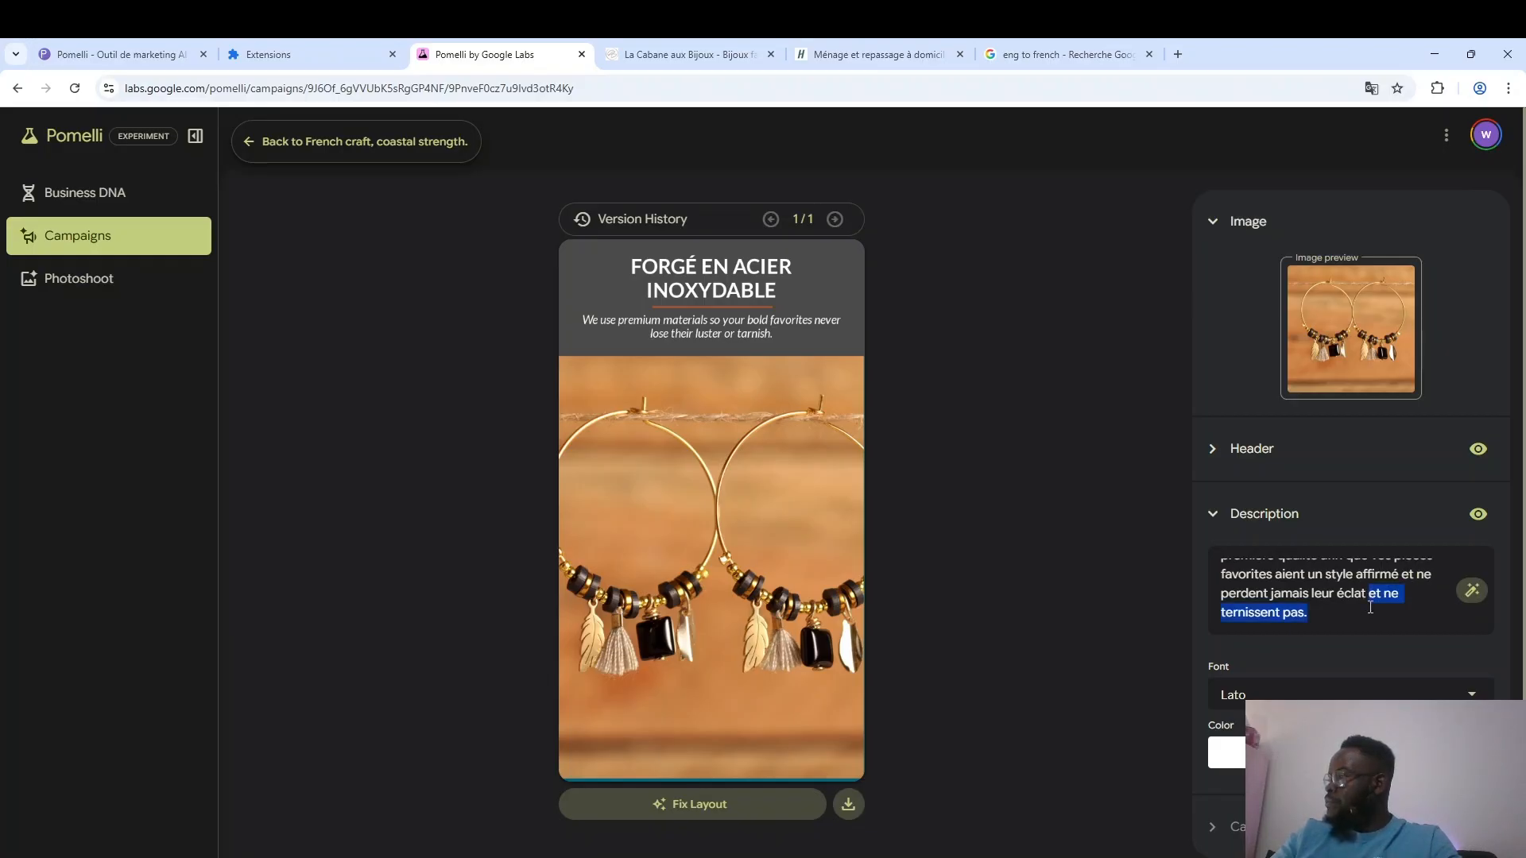
{"action": "key", "text": "BackSpace"}
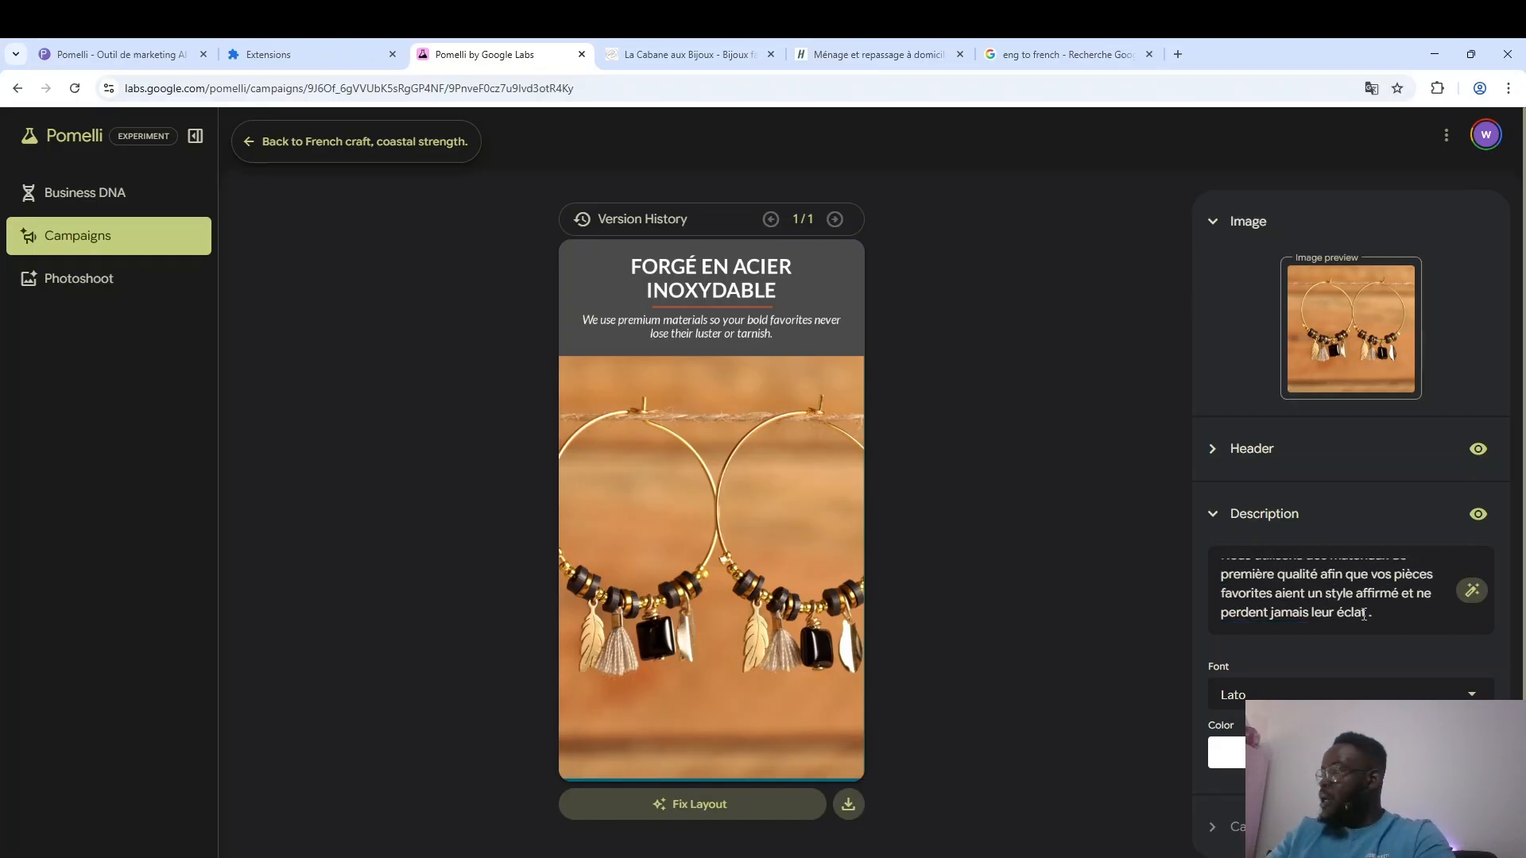
{"action": "scroll", "coordinate": [1370, 598], "scroll_direction": "up", "scroll_amount": 1}
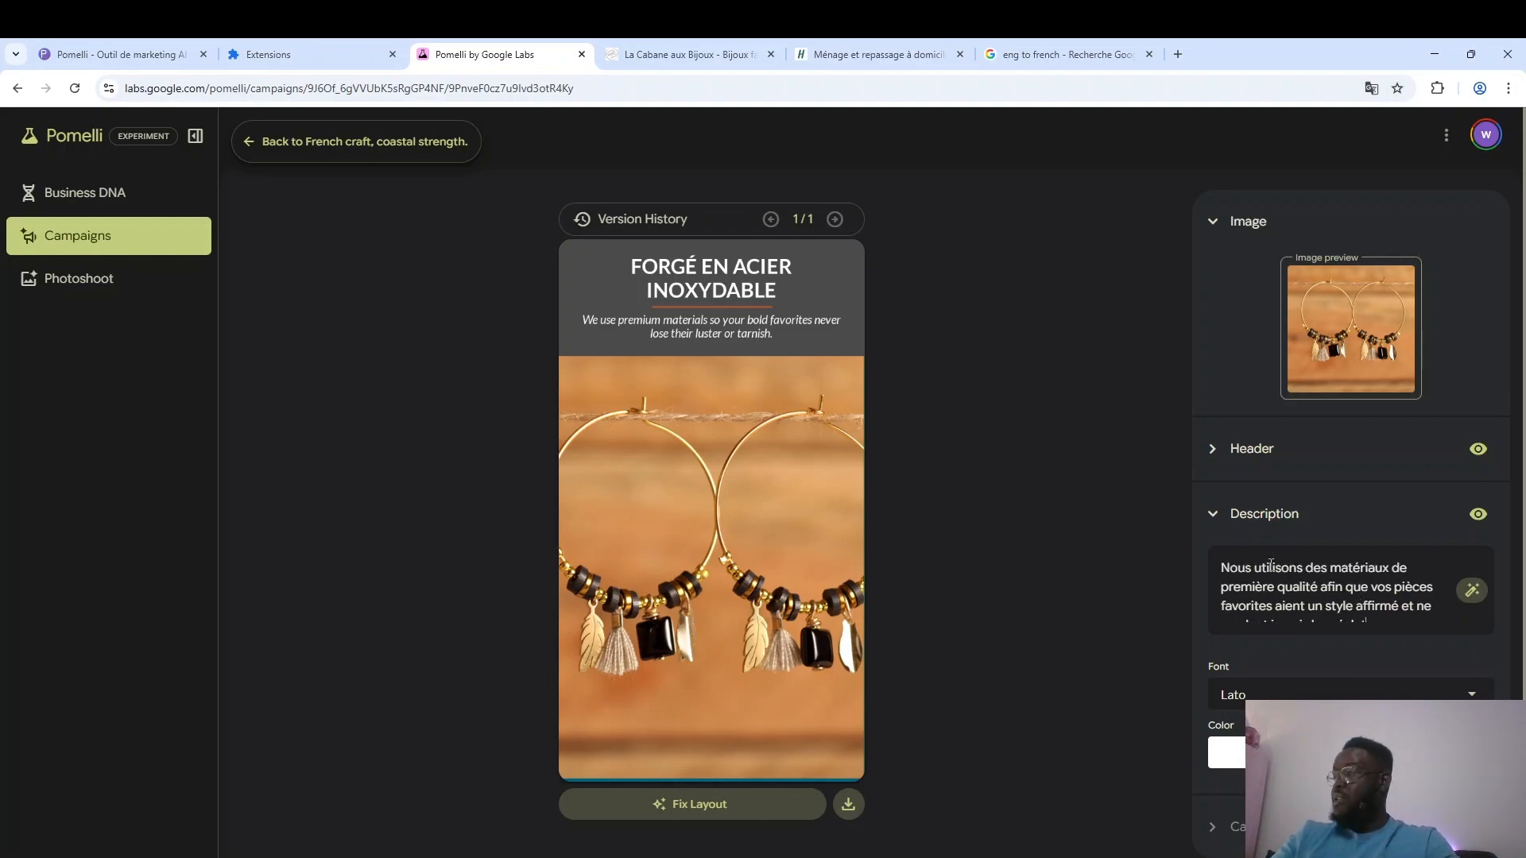
{"action": "left_click", "coordinate": [1197, 584]}
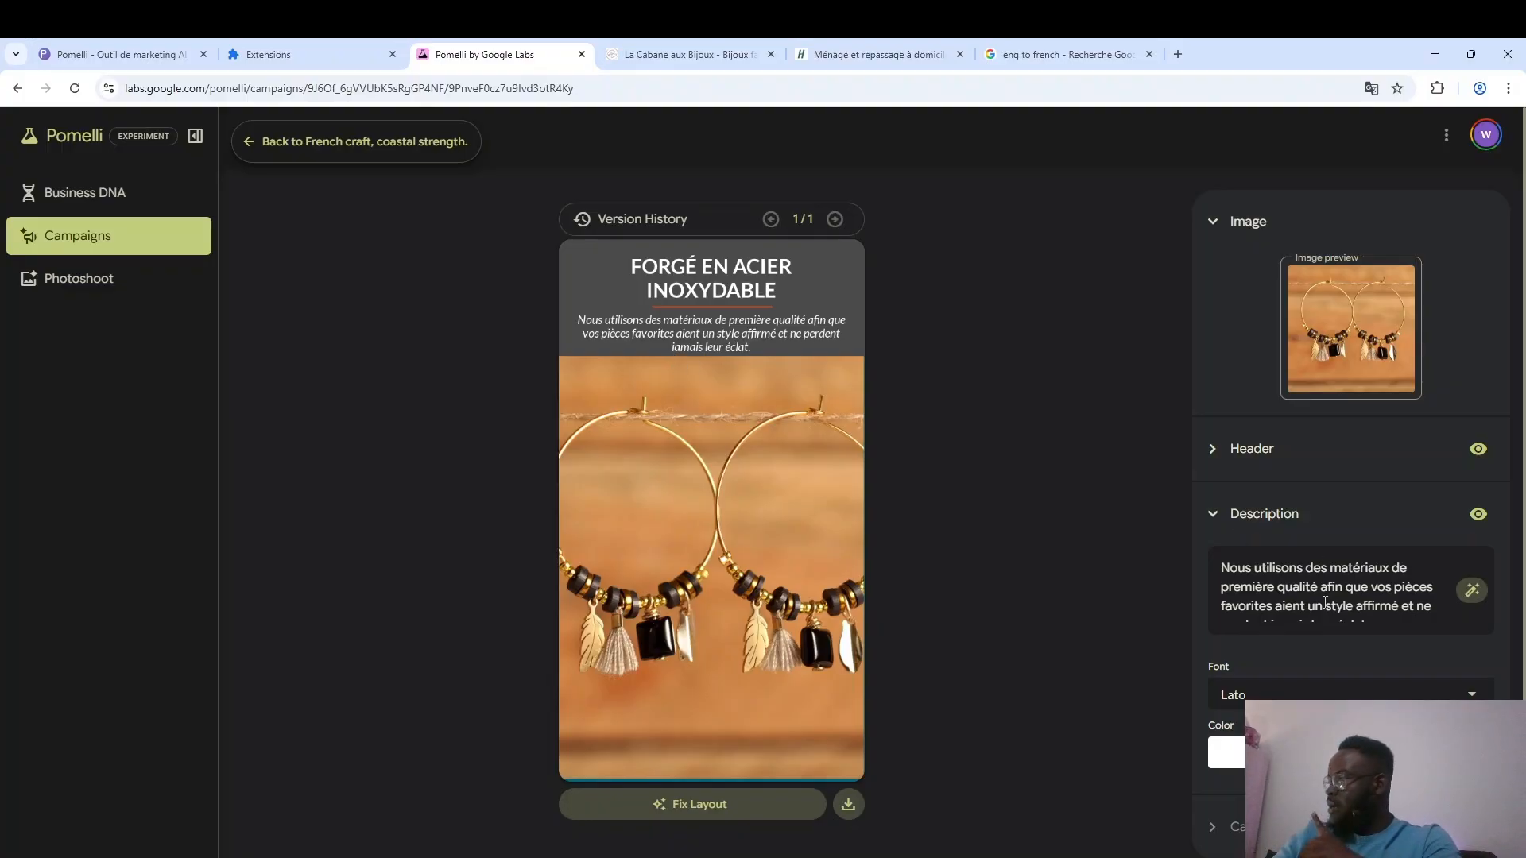
Tighten the description's line spacing so all of its lines fit within the grey band above the photo.
{"action": "scroll", "coordinate": [1274, 604], "scroll_direction": "down", "scroll_amount": 1}
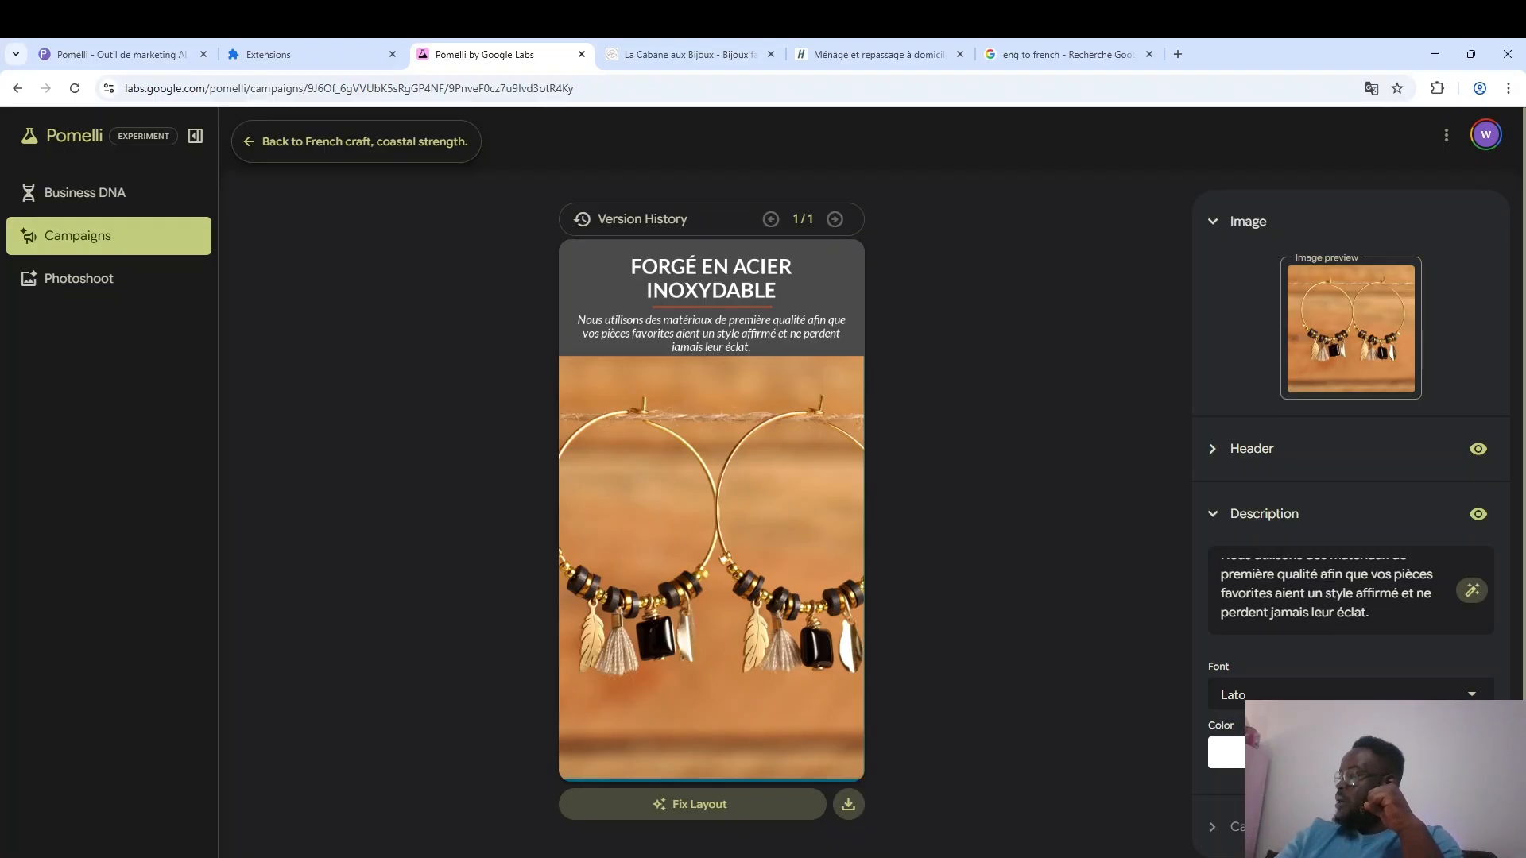
{"action": "left_click", "coordinate": [1461, 752]}
{"action": "left_click", "coordinate": [1386, 660]}
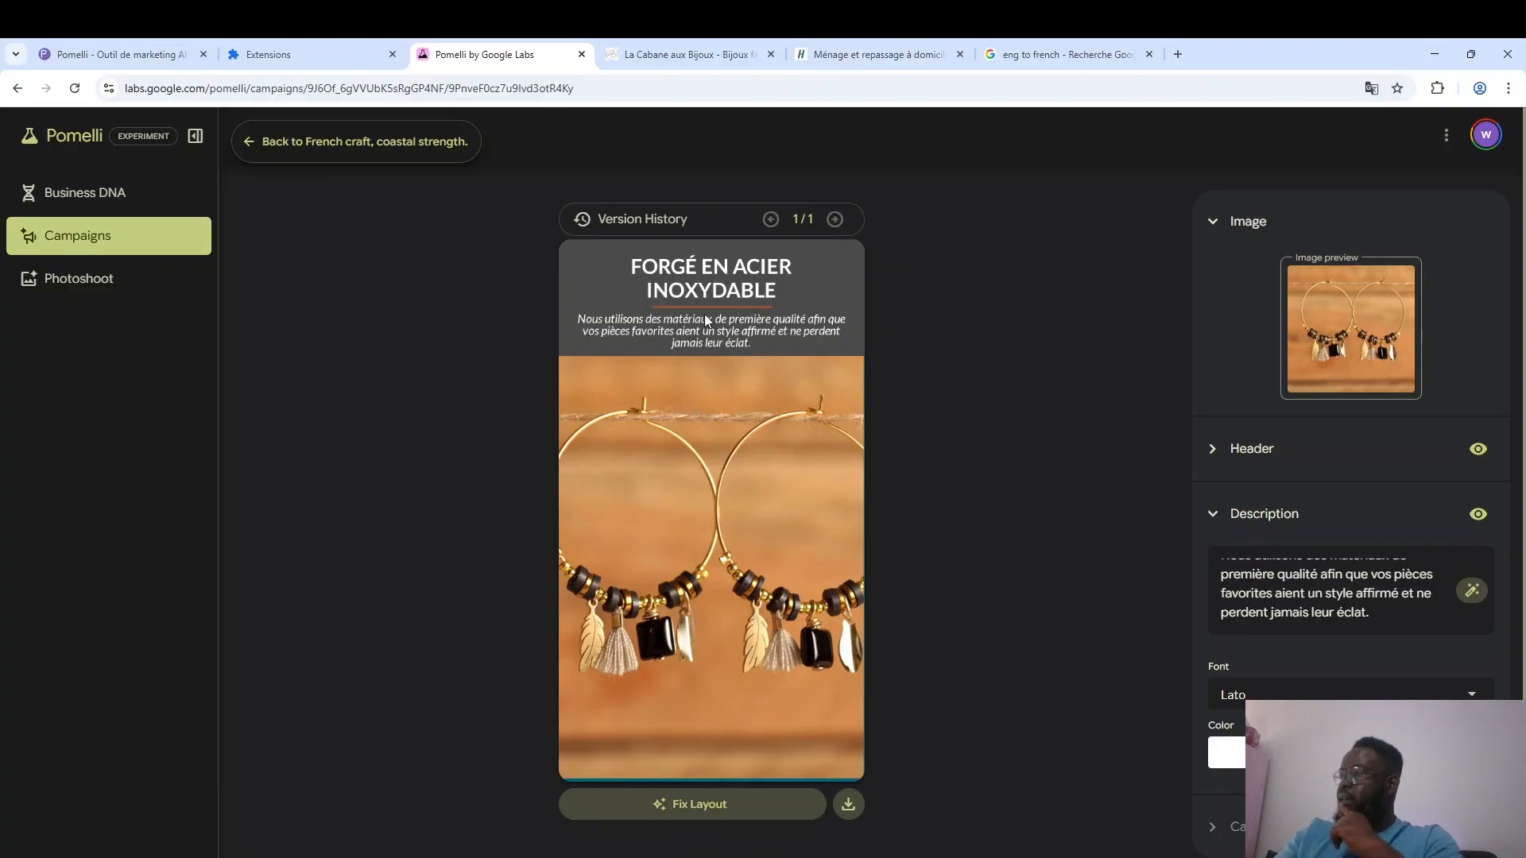
Generate a call to action for the creative and open its text settings.
{"action": "left_click", "coordinate": [1247, 515]}
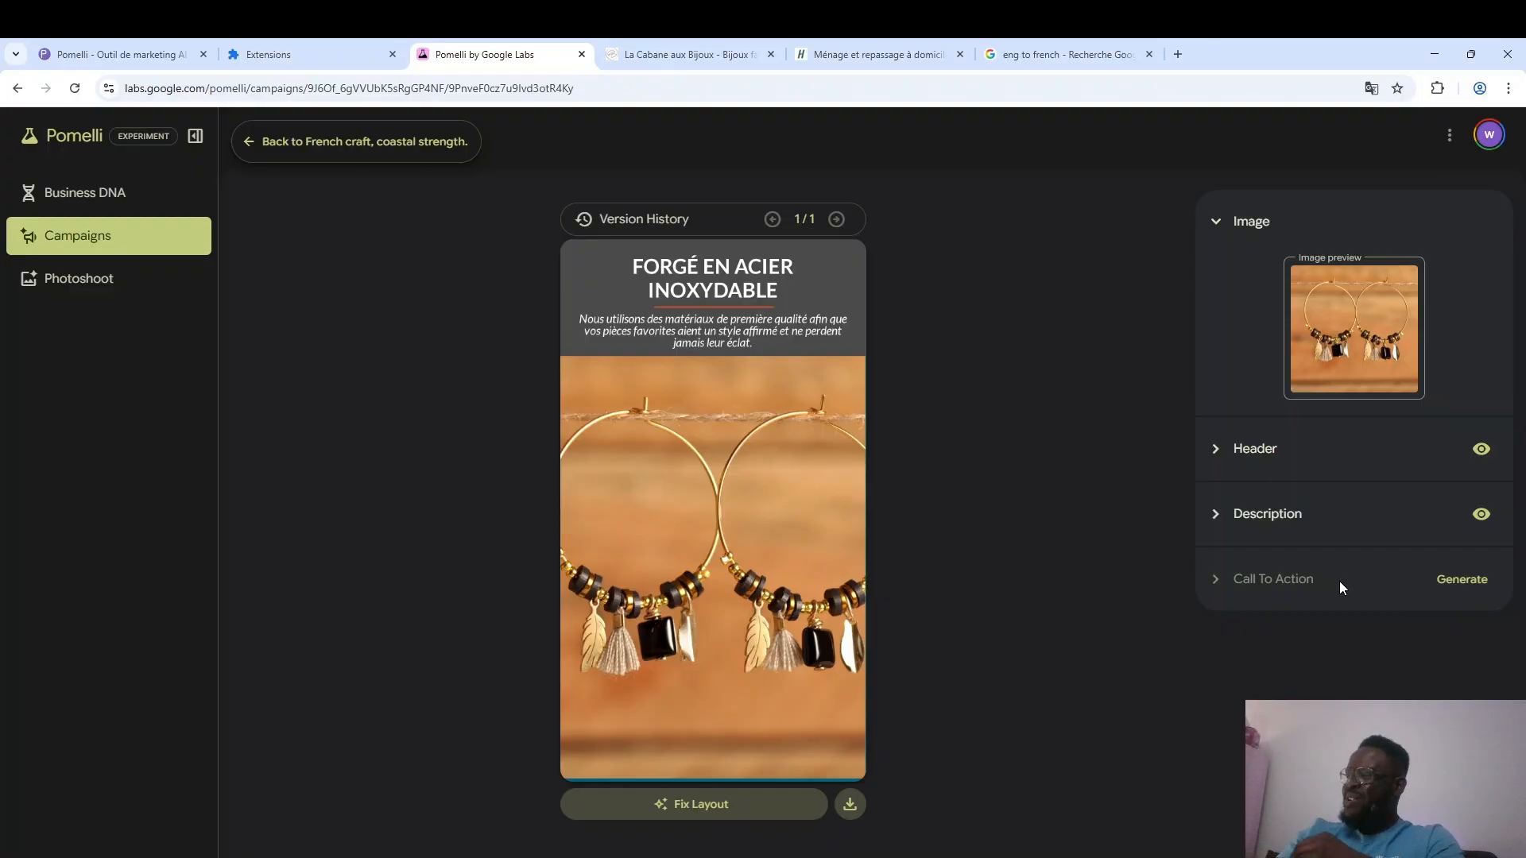
{"action": "left_click", "coordinate": [1470, 580]}
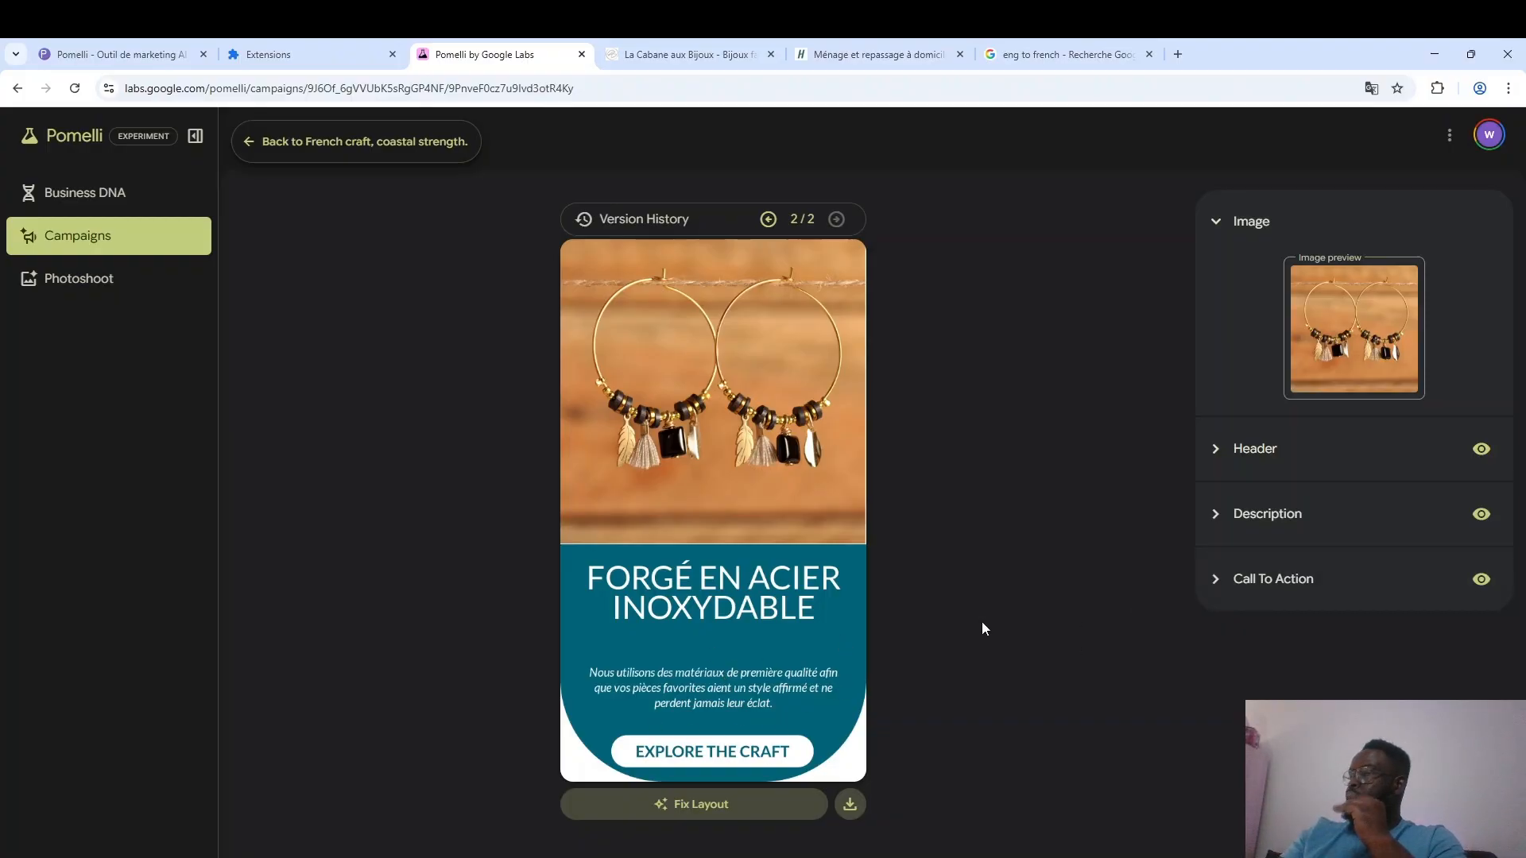
{"action": "left_click", "coordinate": [1269, 587]}
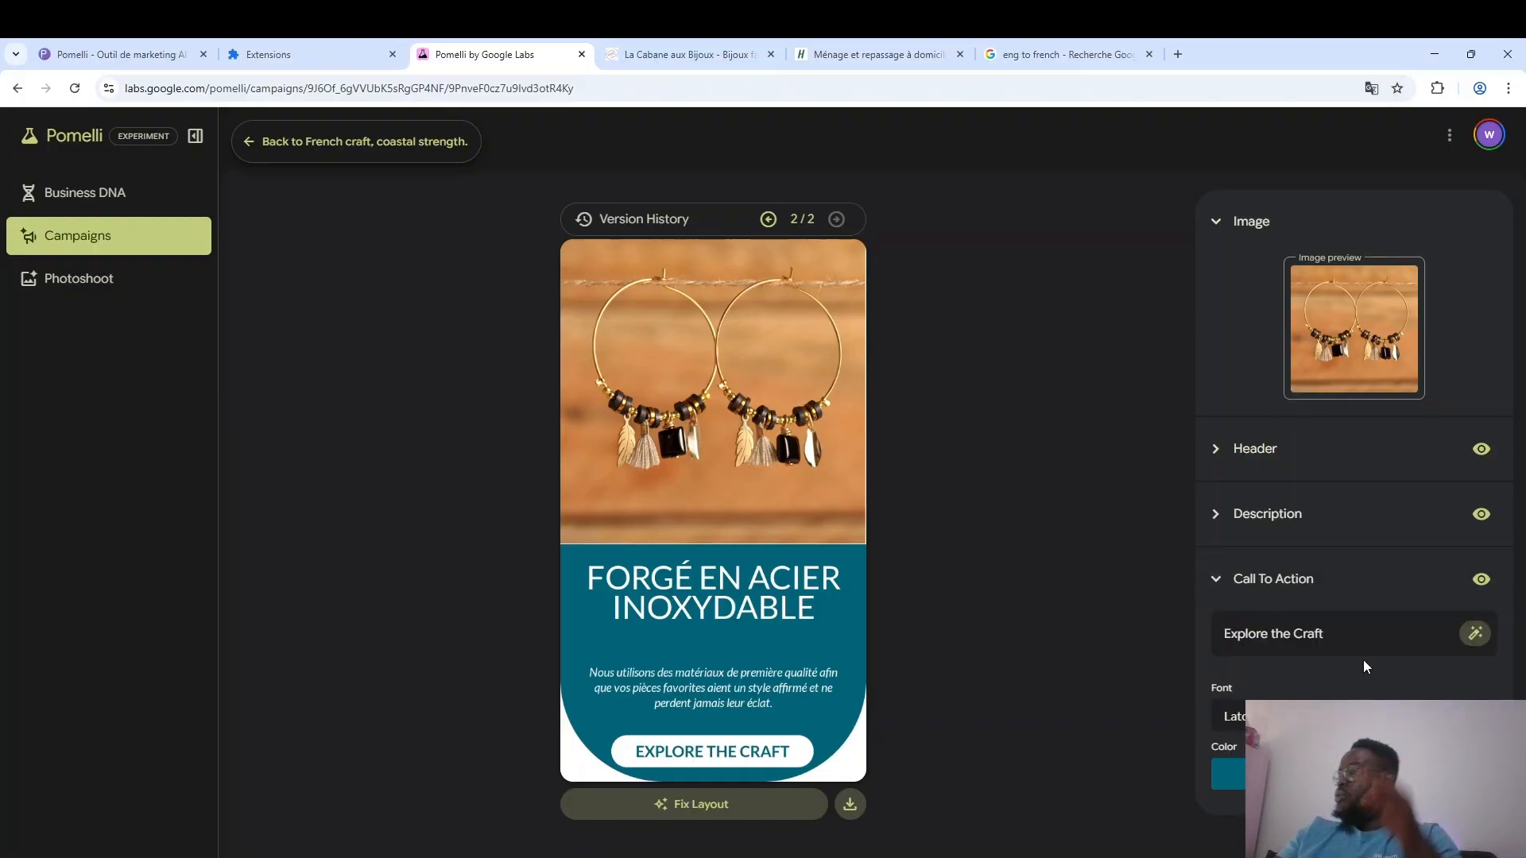
Translate the call to action "Explore the Craft" into French with Google's translator and replace its text with "Explorez l'artisanat".
{"action": "left_click_drag", "start_coordinate": [1352, 633], "coordinate": [1221, 626]}
{"action": "key", "text": "ctrl+c"}
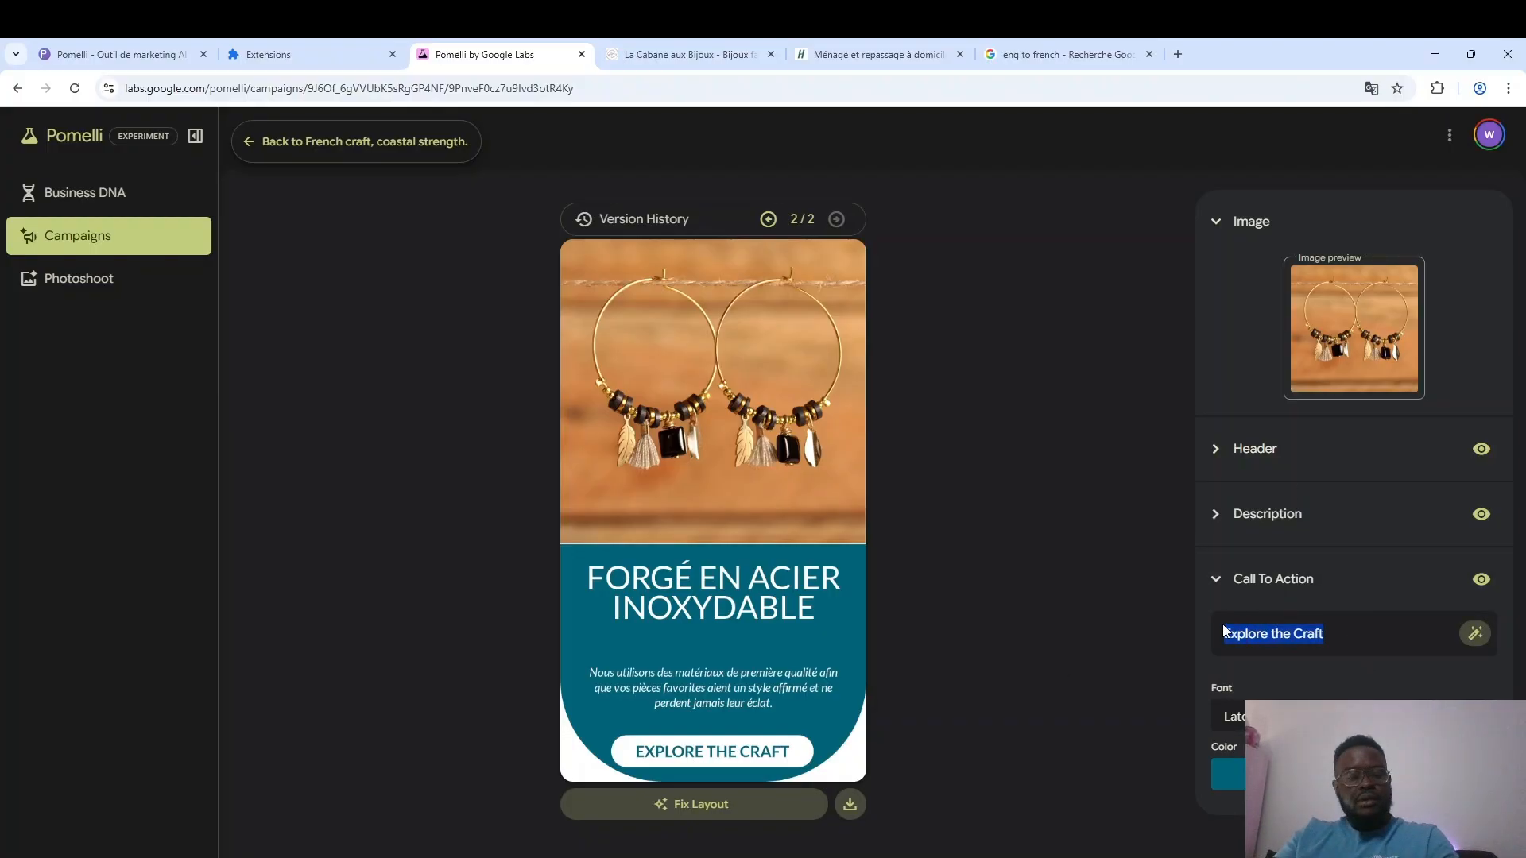
{"action": "left_click", "coordinate": [1109, 39]}
{"action": "left_click", "coordinate": [235, 451]}
{"action": "key", "text": "ctrl+a"}
{"action": "key", "text": "ctrl+v"}
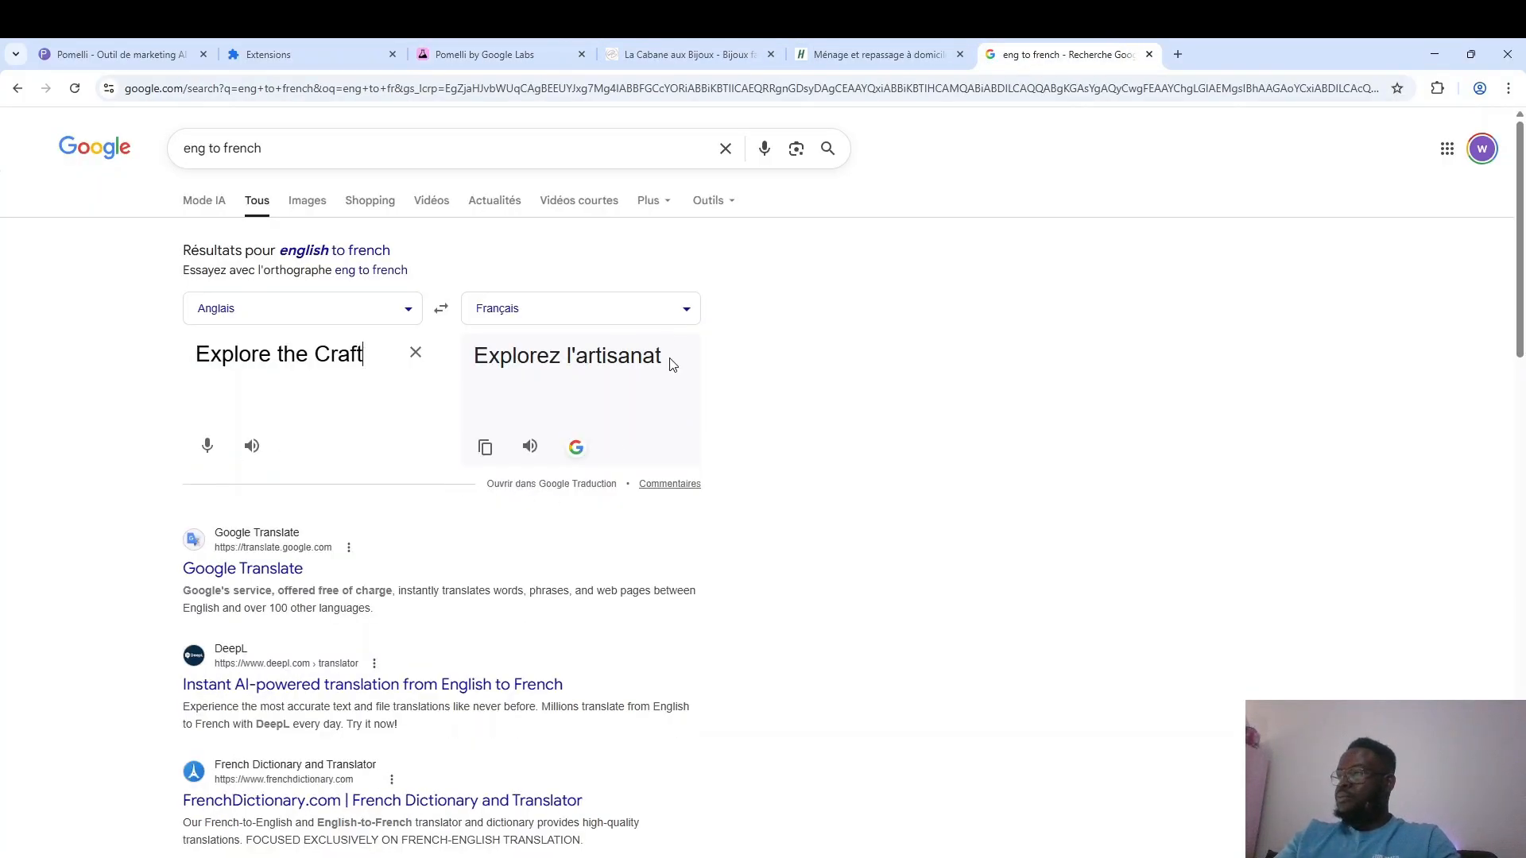
{"action": "left_click_drag", "start_coordinate": [670, 358], "coordinate": [459, 360]}
{"action": "key", "text": "ctrl+c"}
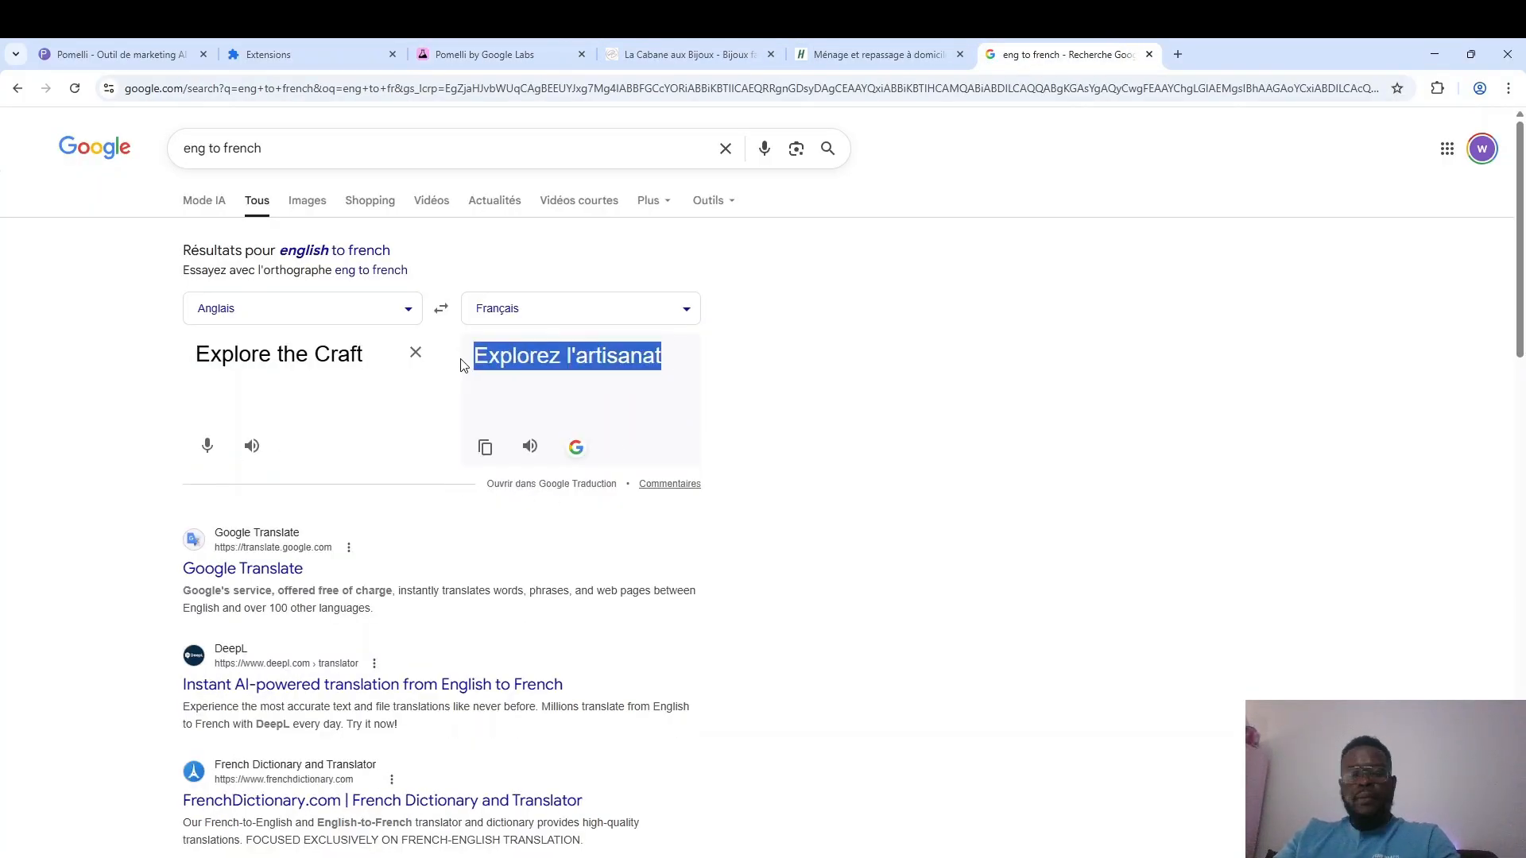
{"action": "left_click", "coordinate": [467, 49]}
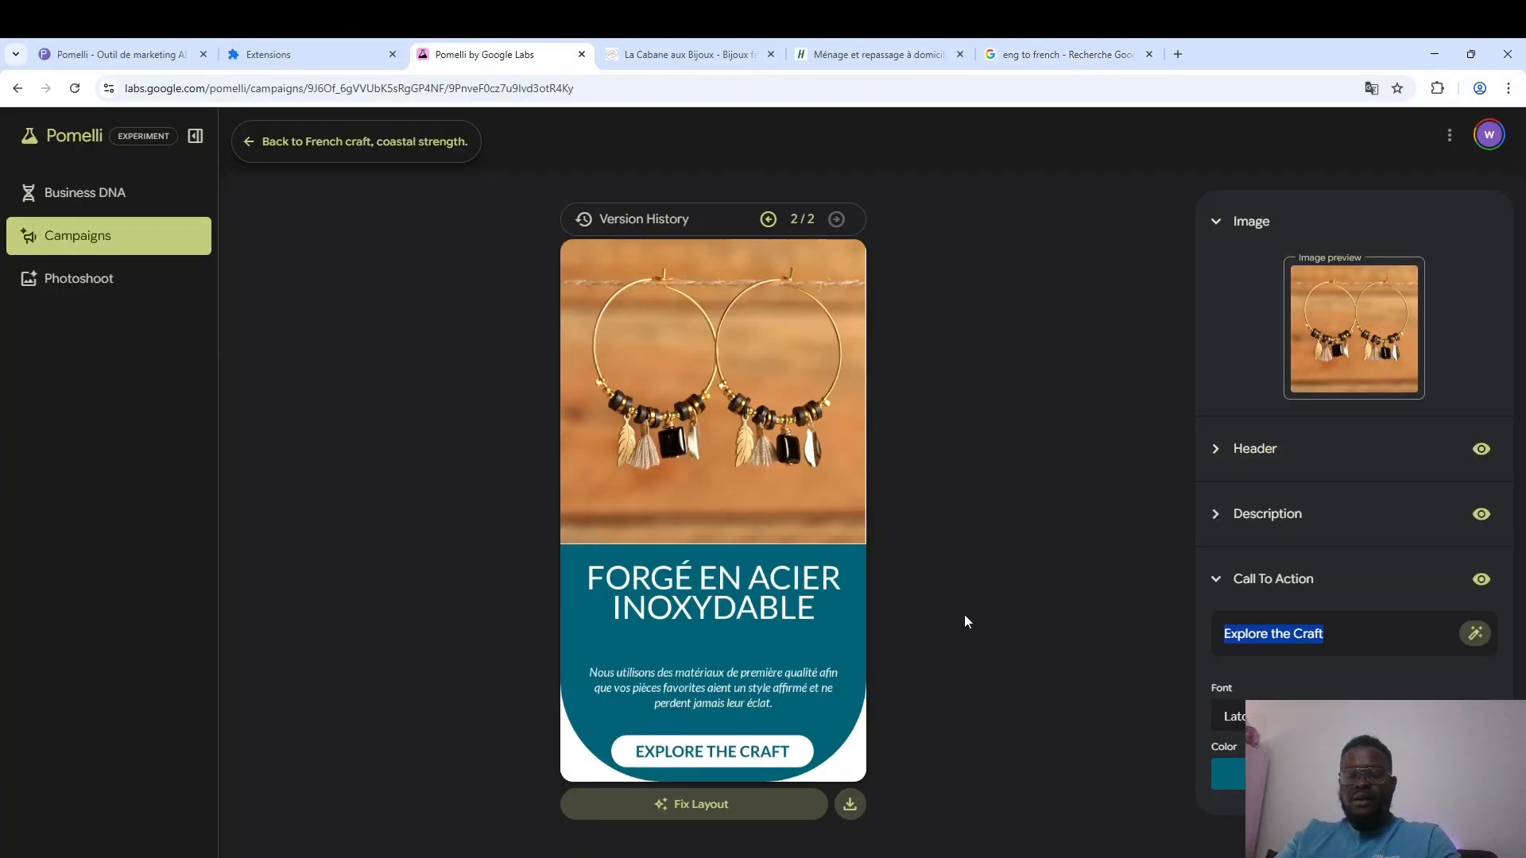
{"action": "key", "text": "ctrl+v"}
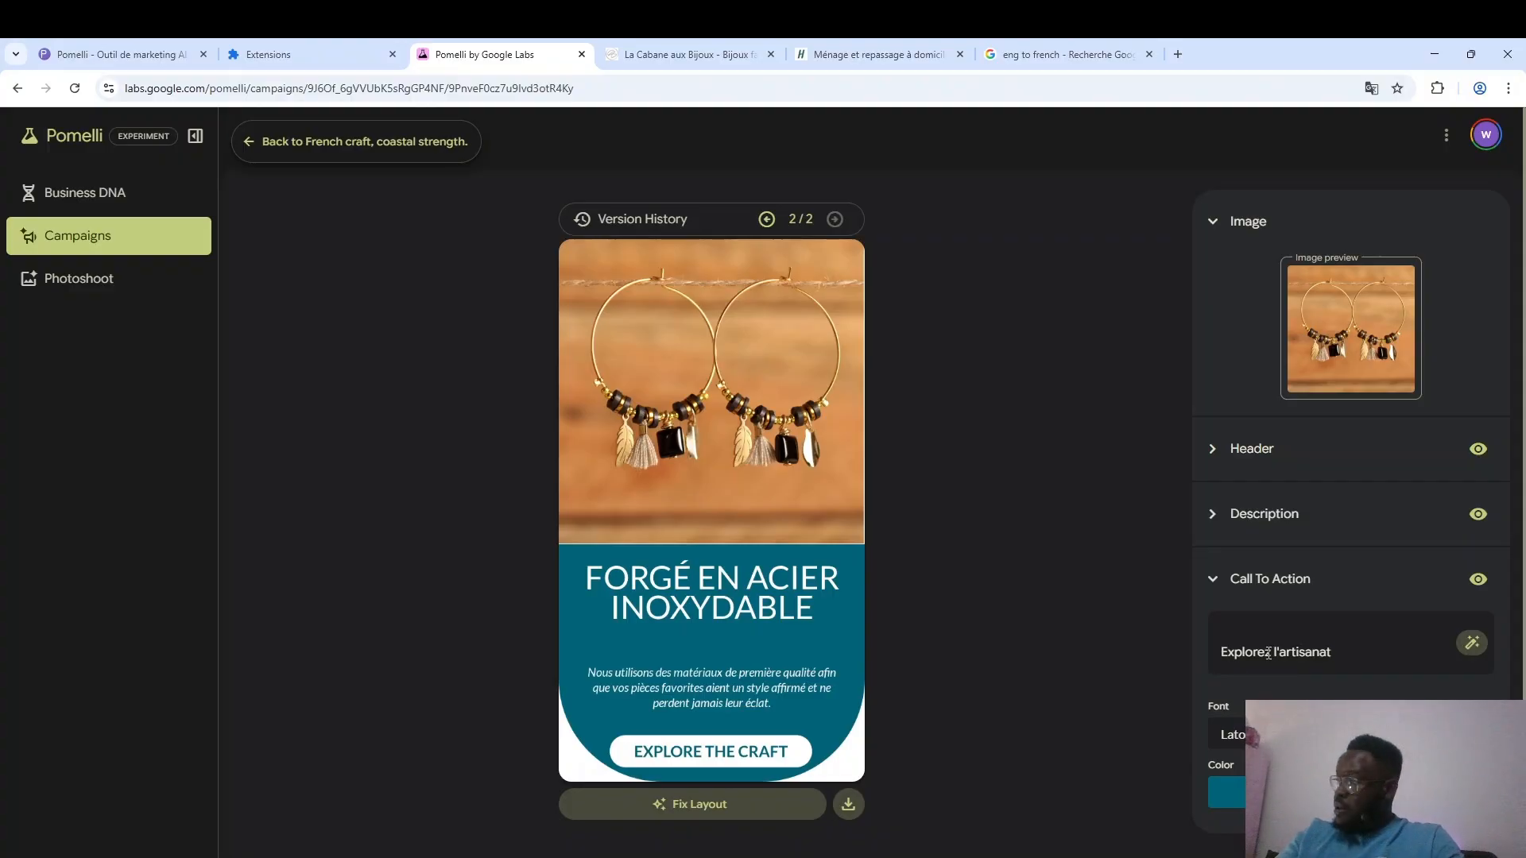
Reword the call to action as "Découvrez notre artisanat" and reduce its font size so the text fits inside its button.
{"action": "left_click_drag", "start_coordinate": [1266, 654], "coordinate": [1230, 659]}
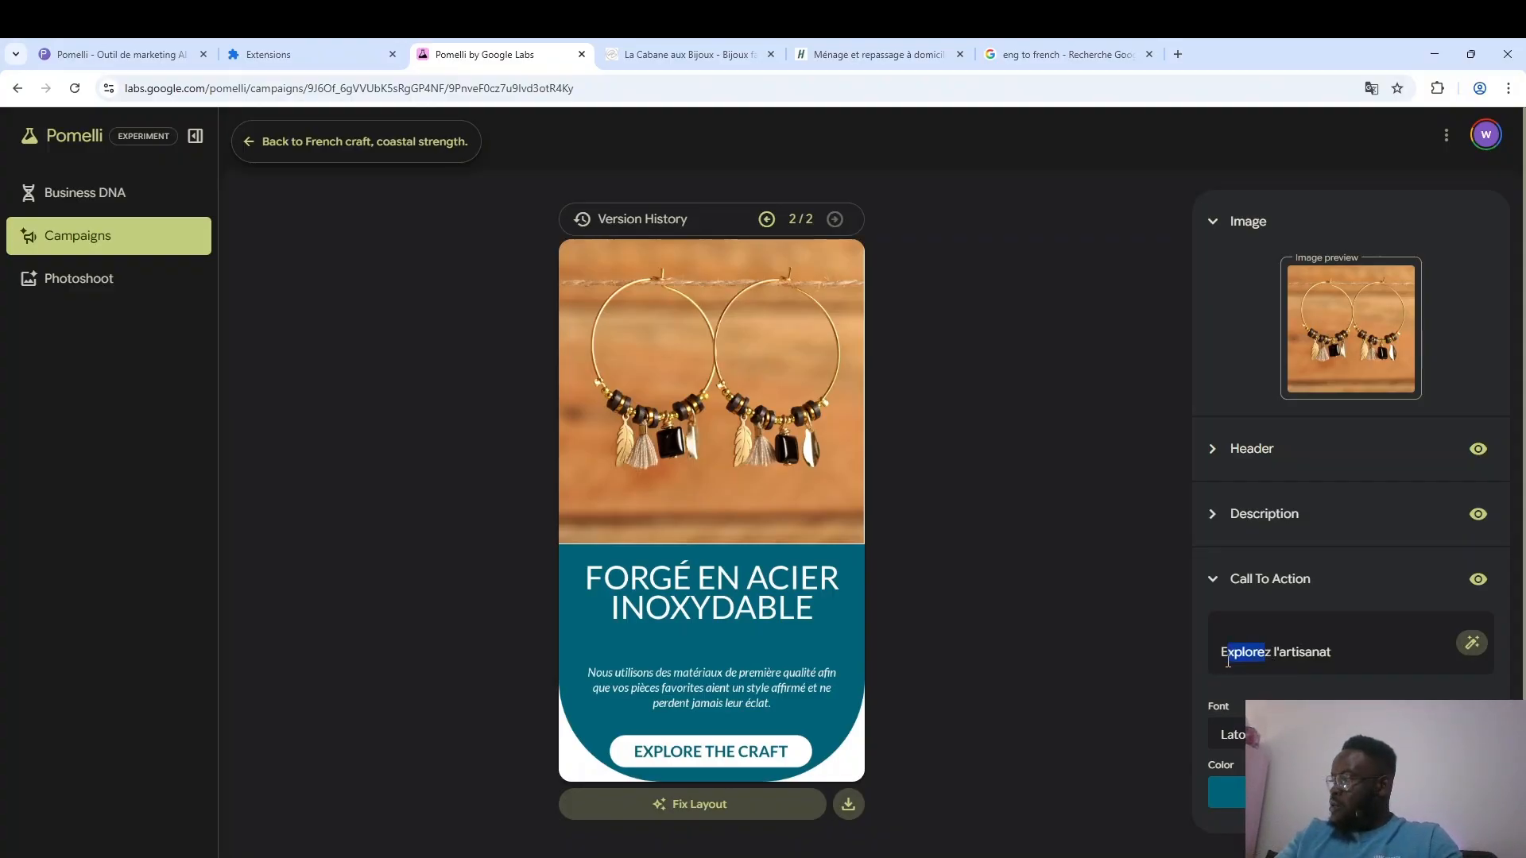
{"action": "type", "text": "Découvr"}
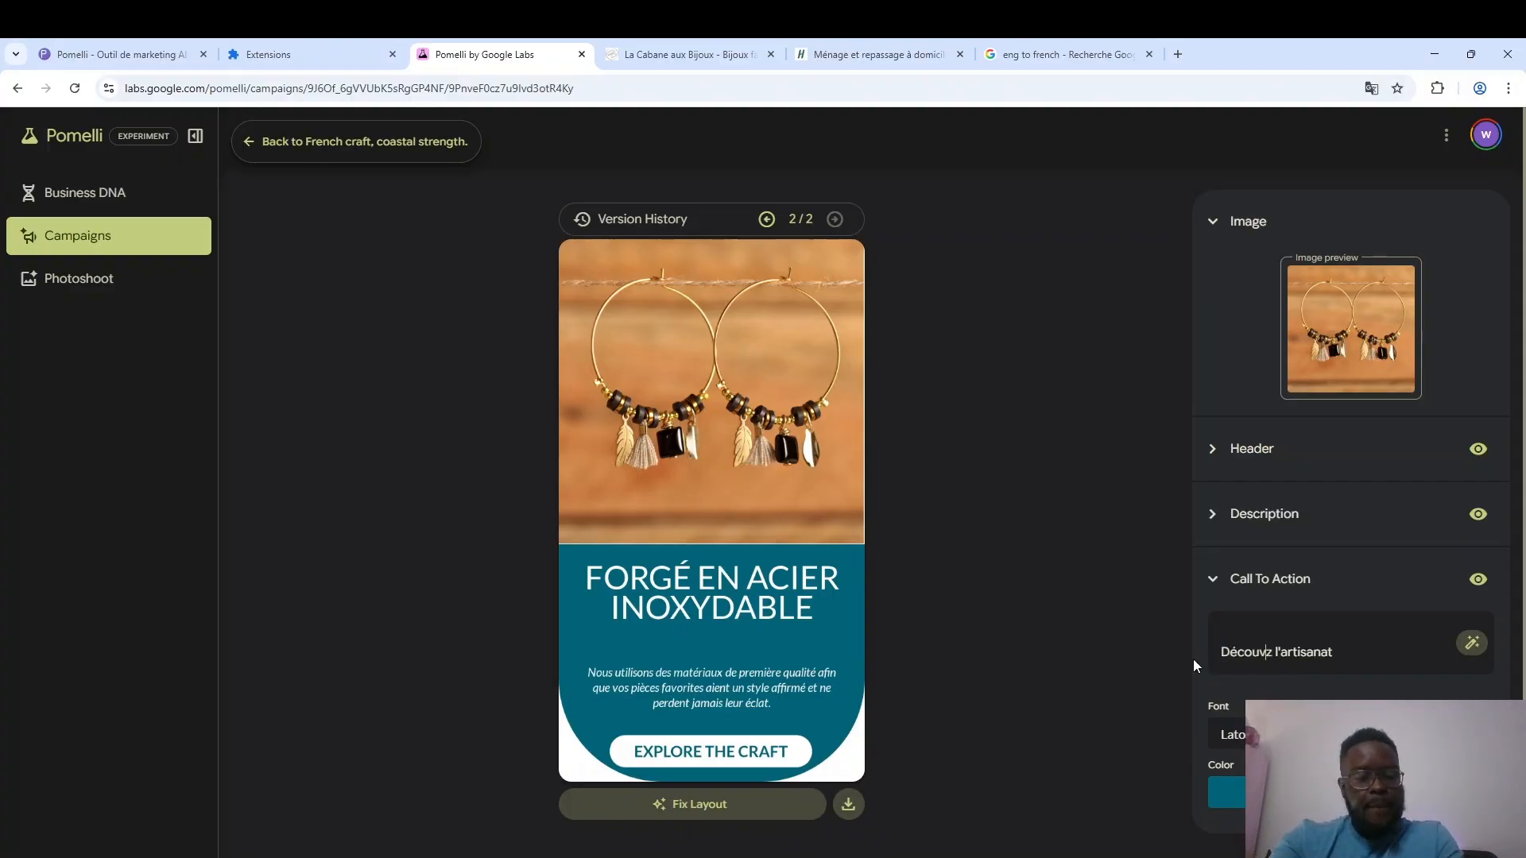
{"action": "type", "text": "e"}
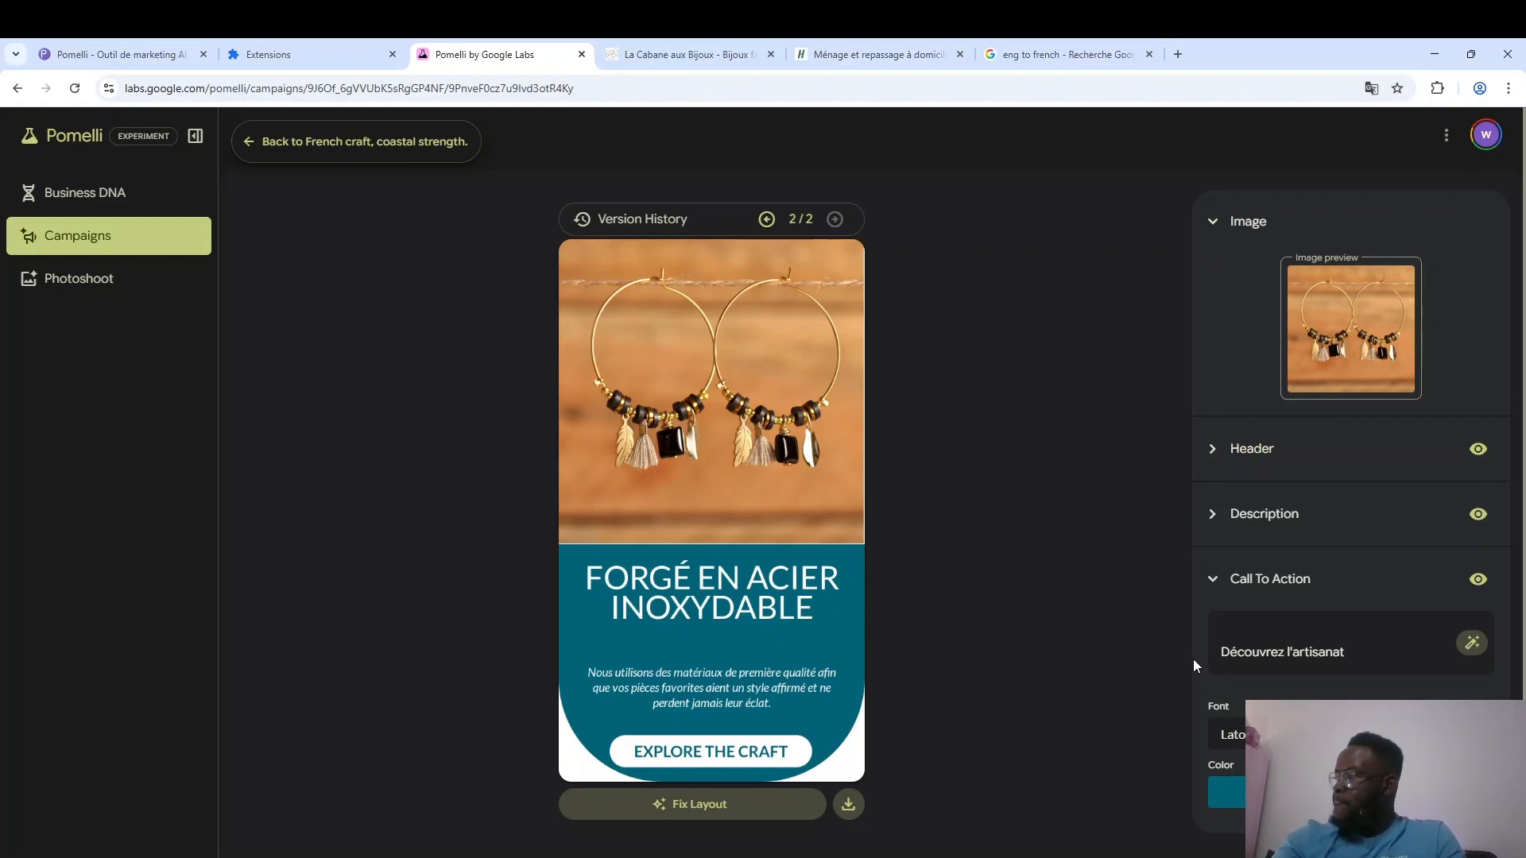
{"action": "key", "text": "Delete"}
{"action": "key", "text": "Delete"}
{"action": "type", "text": "notre"}
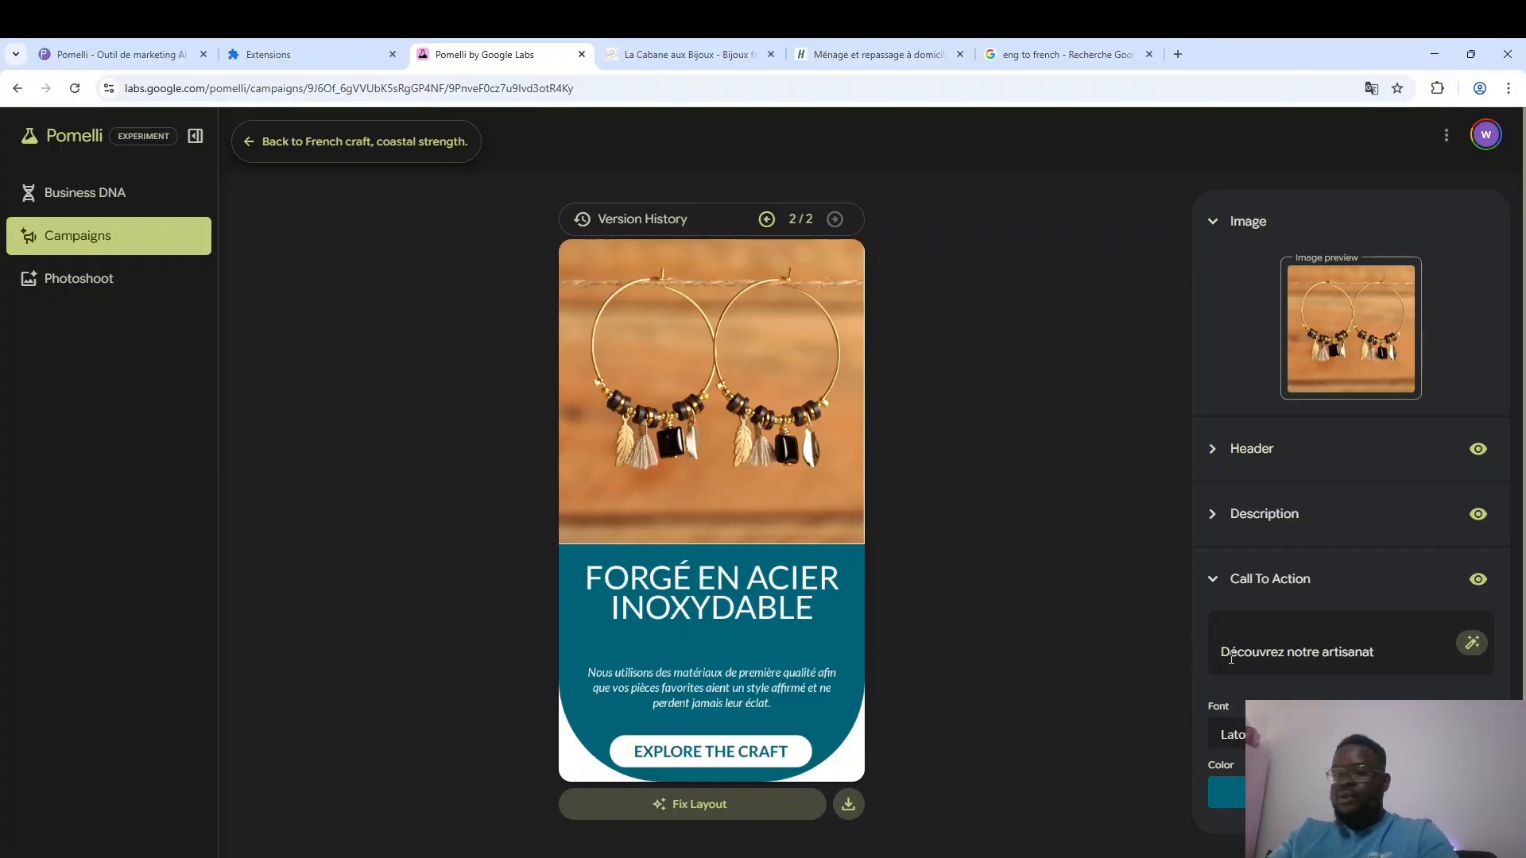
{"action": "key", "text": "BackSpace"}
{"action": "left_click", "coordinate": [1189, 659]}
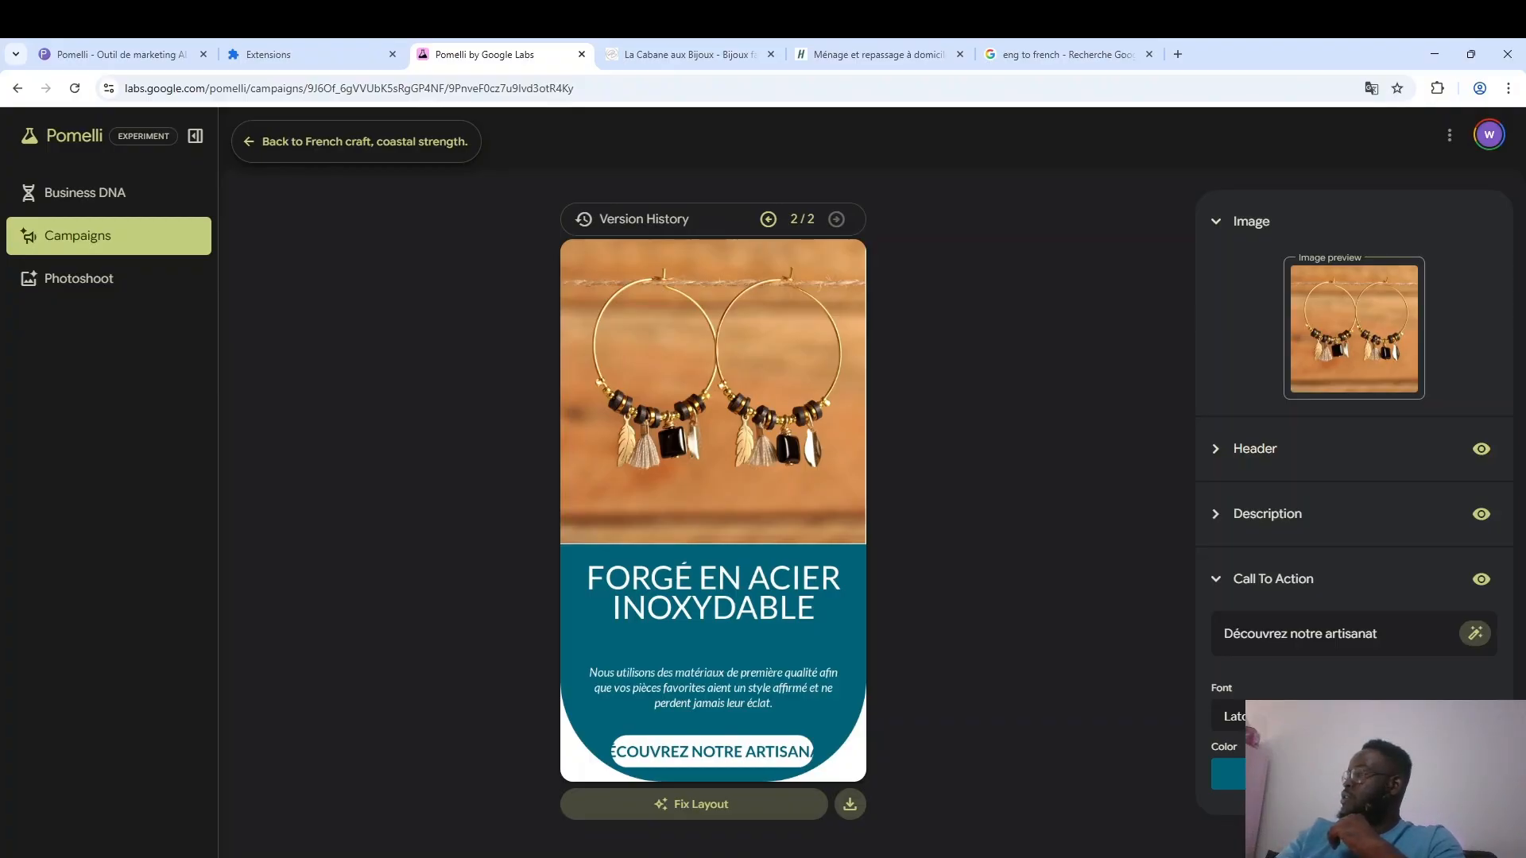
{"action": "left_click", "coordinate": [1387, 717]}
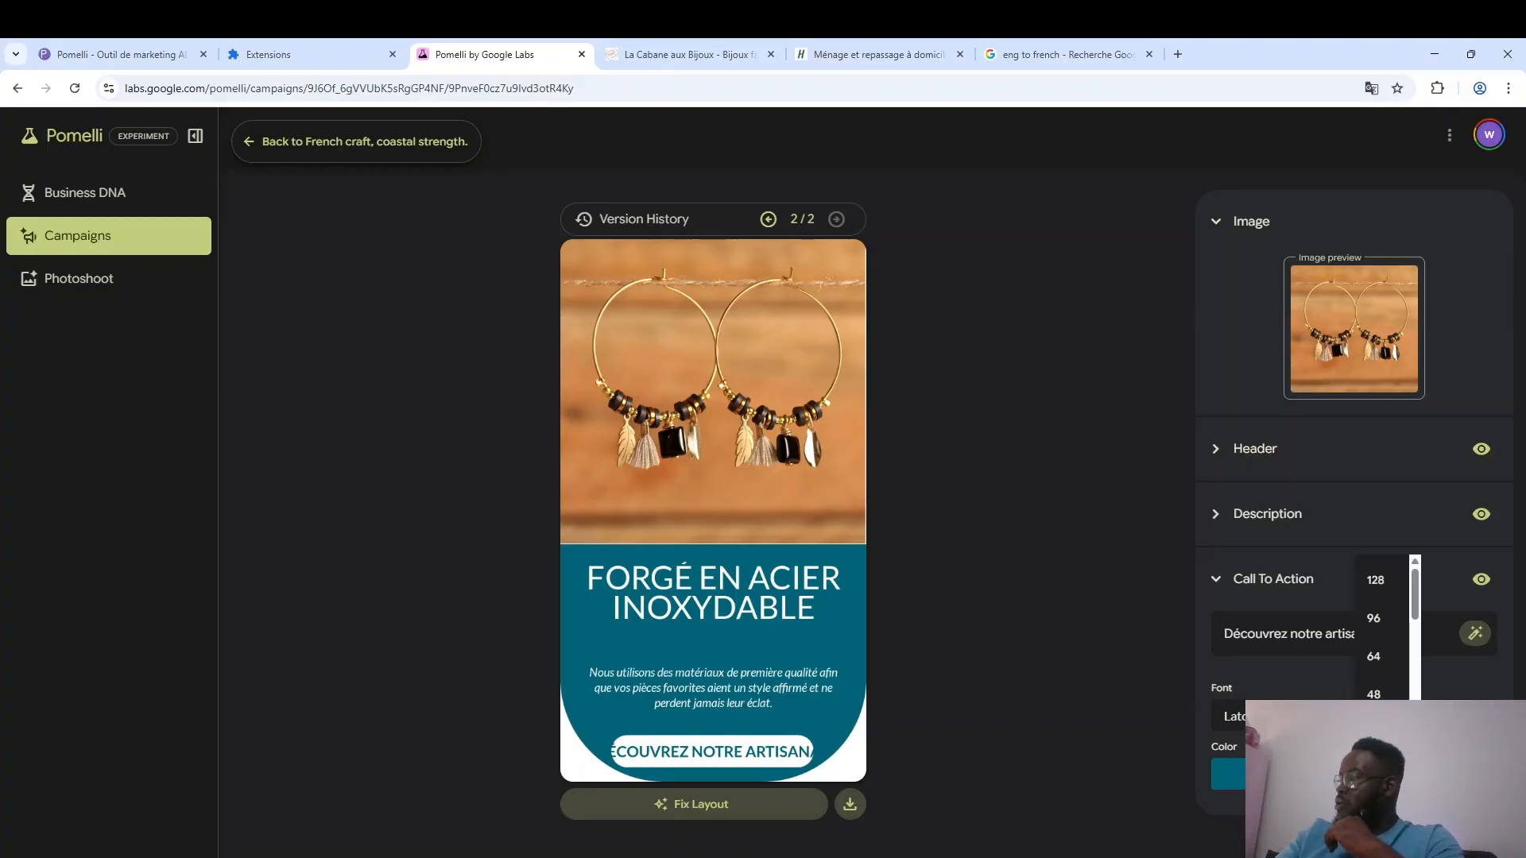
{"action": "left_click", "coordinate": [1266, 682]}
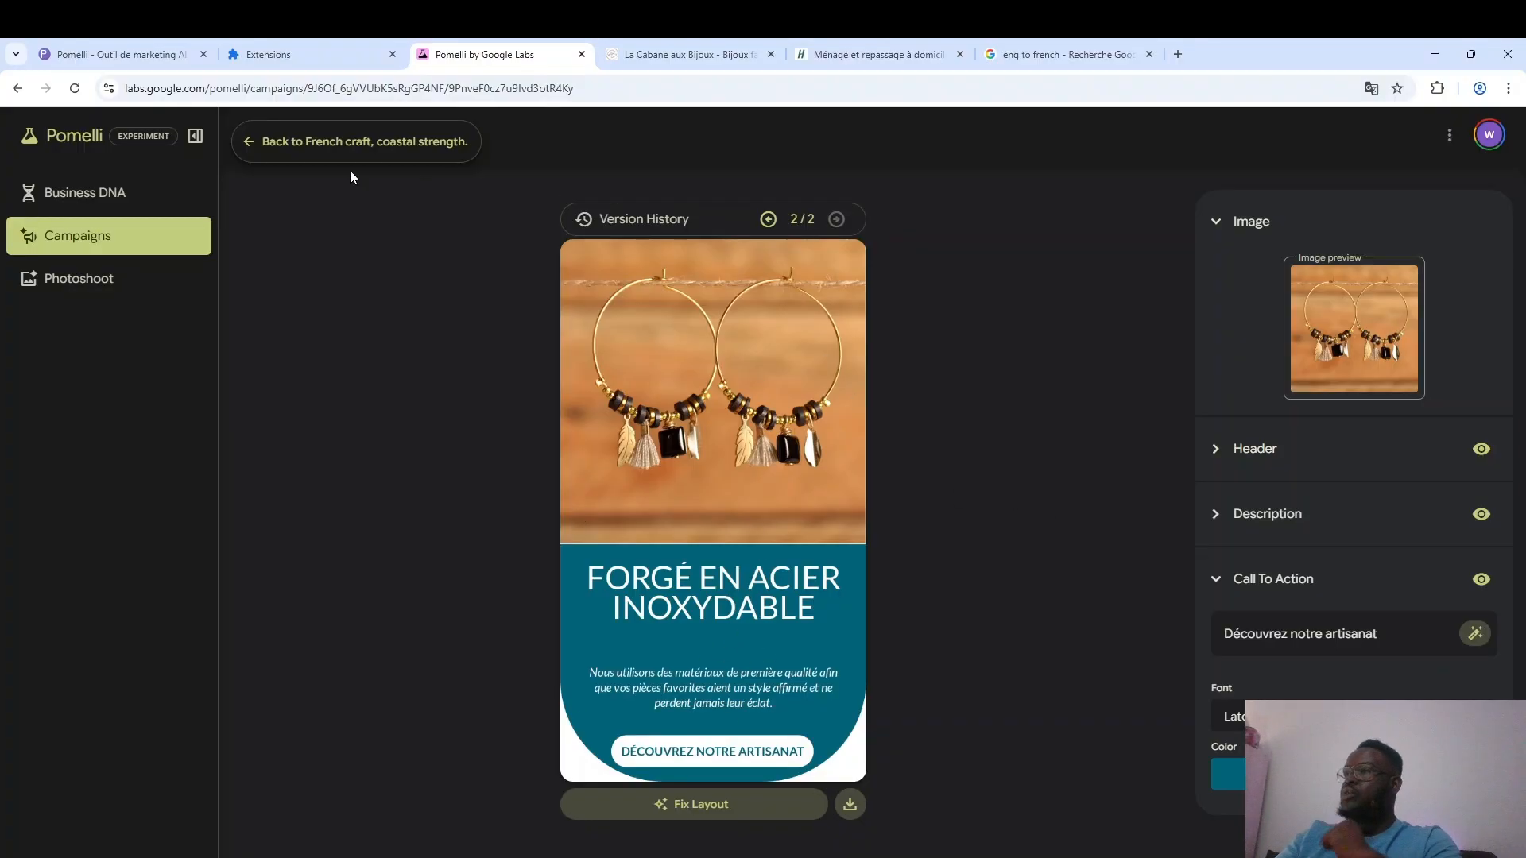
Return to the "French craft, coastal strength." campaign and download the "Forgé en acier inoxydable" creative.
{"action": "left_click", "coordinate": [295, 151]}
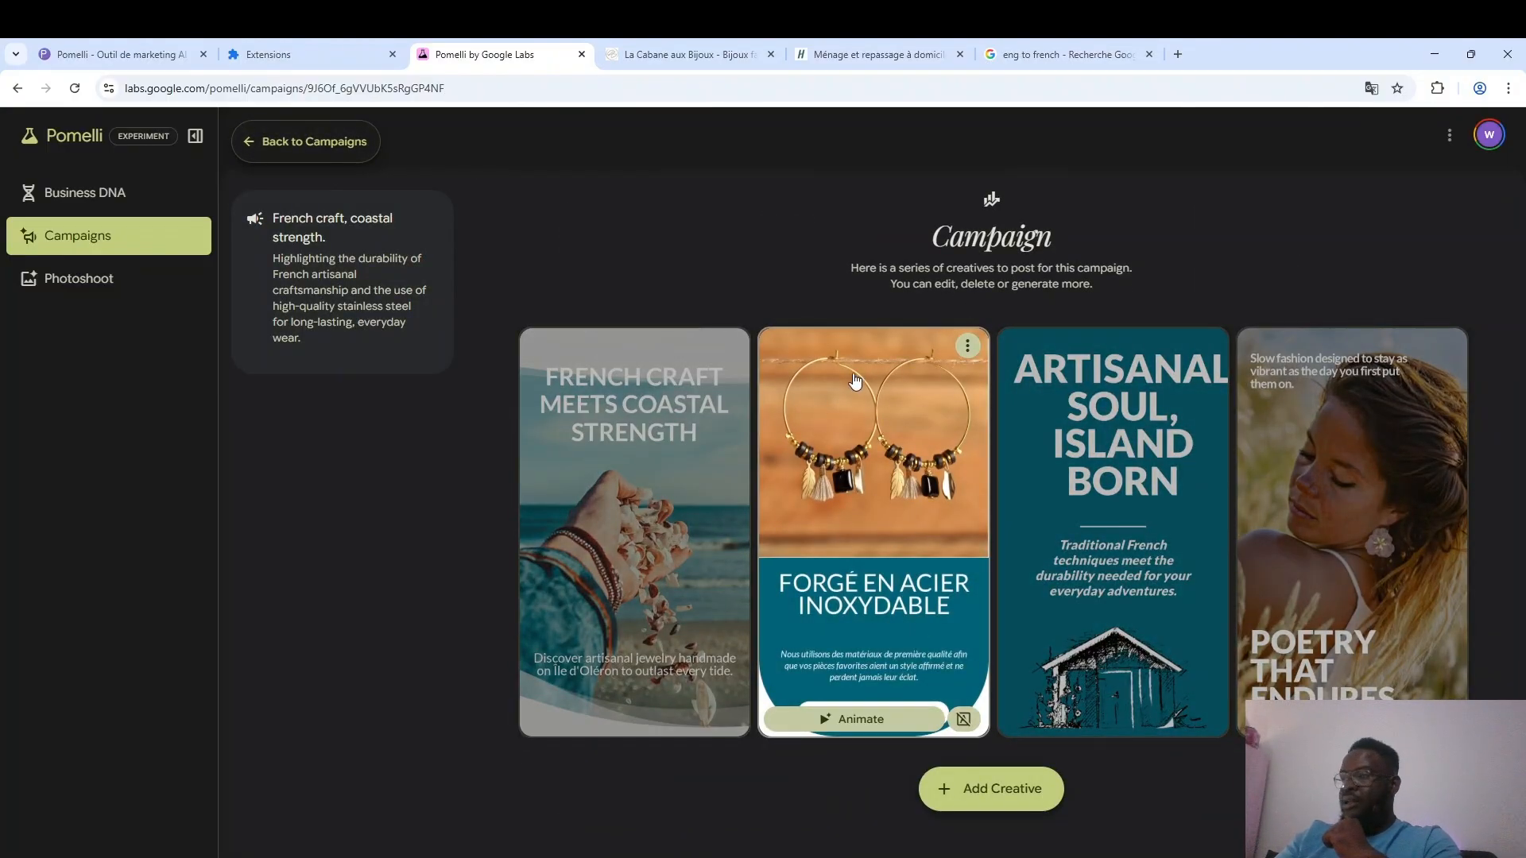
{"action": "left_click", "coordinate": [968, 346]}
{"action": "left_click", "coordinate": [756, 250]}
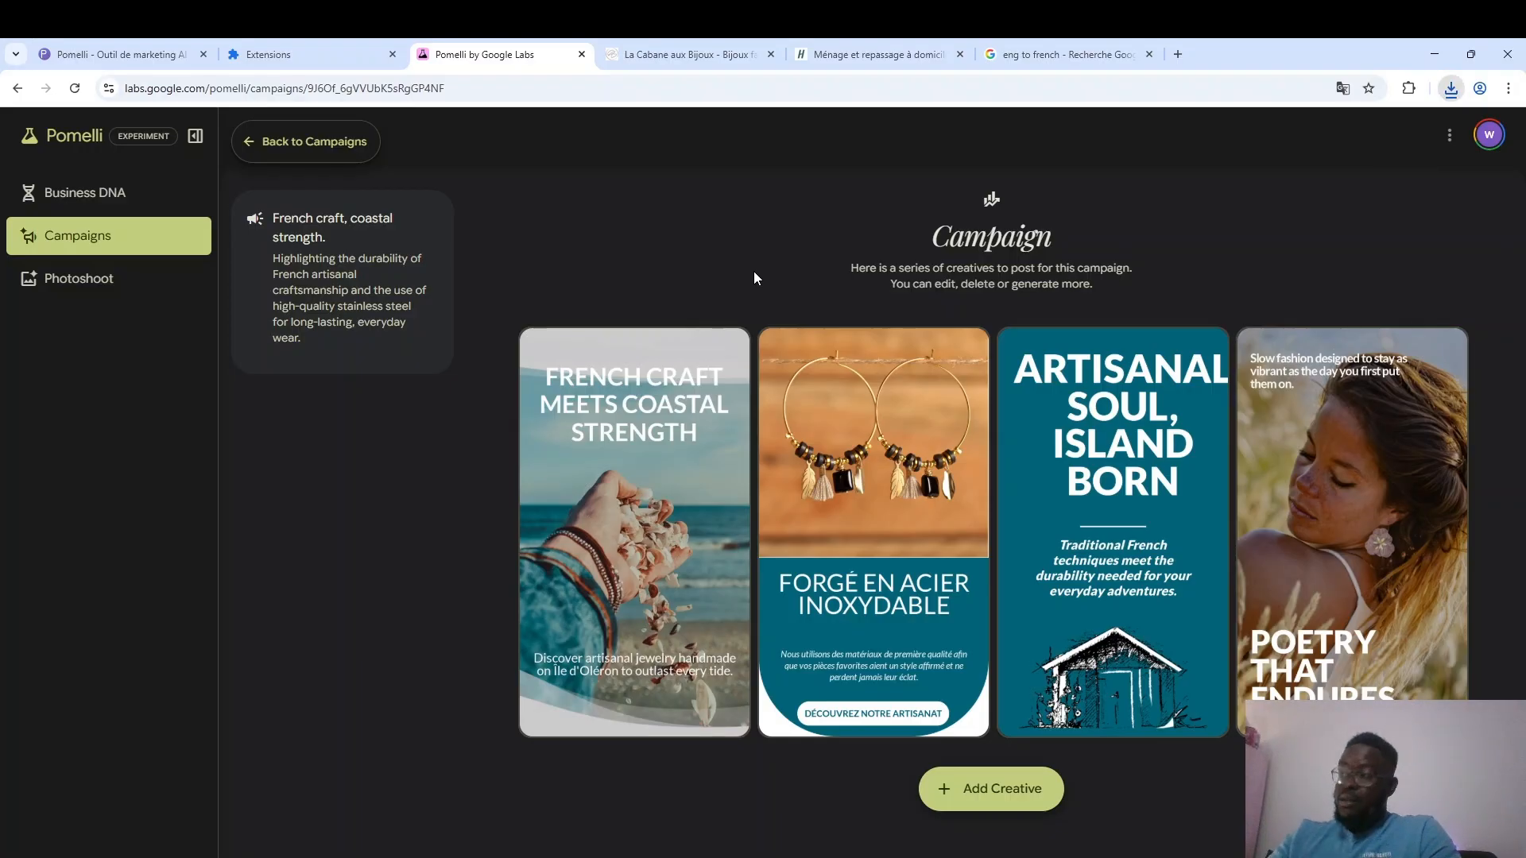
Generate an animated version of the "Forgé en acier inoxydable" creative and play it.
{"action": "mouse_move", "coordinate": [874, 675]}
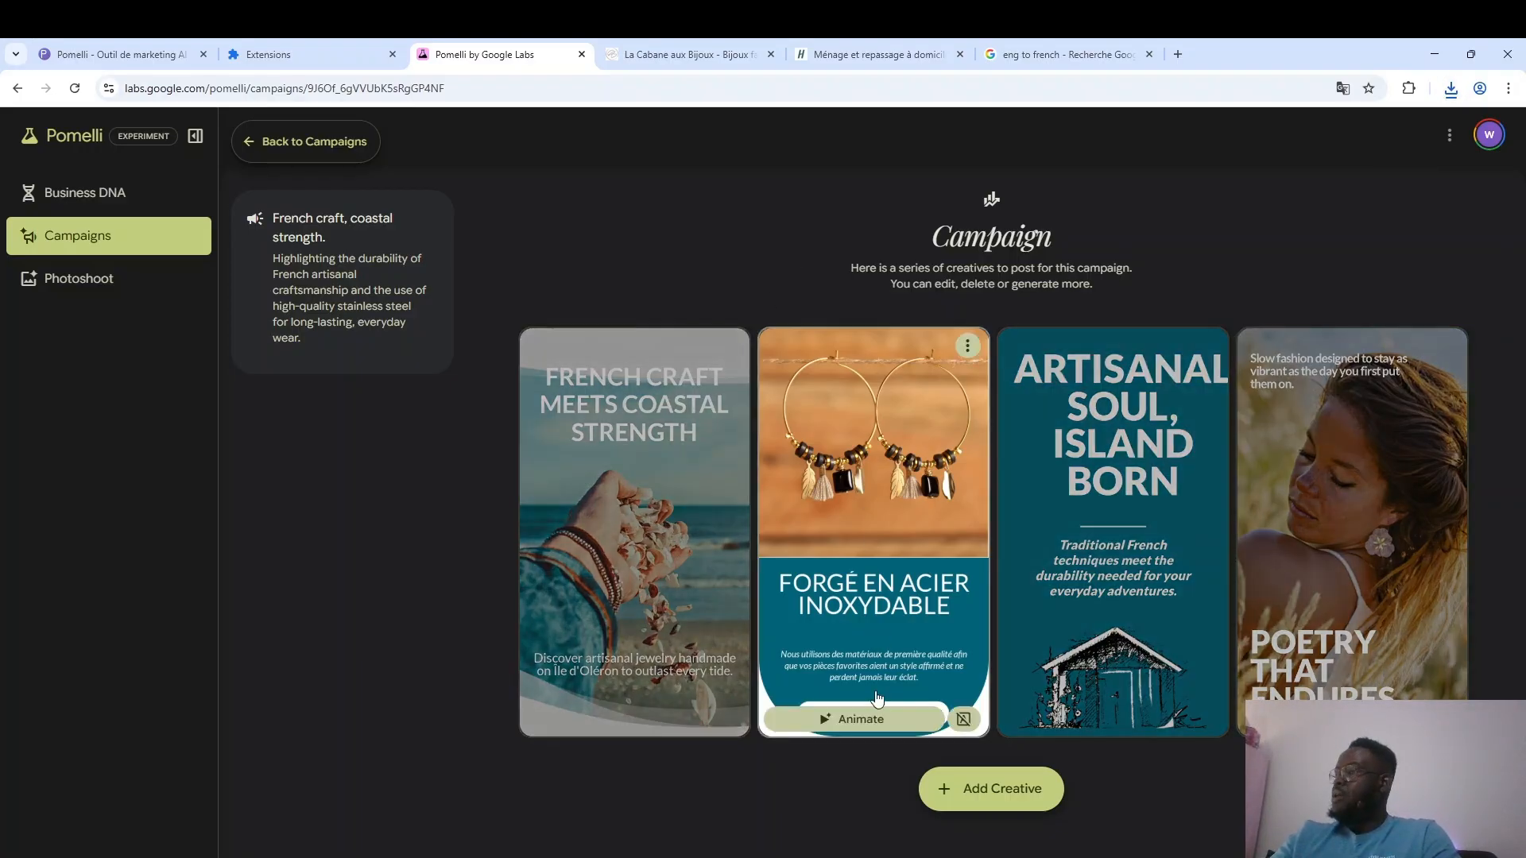
{"action": "left_click", "coordinate": [860, 719]}
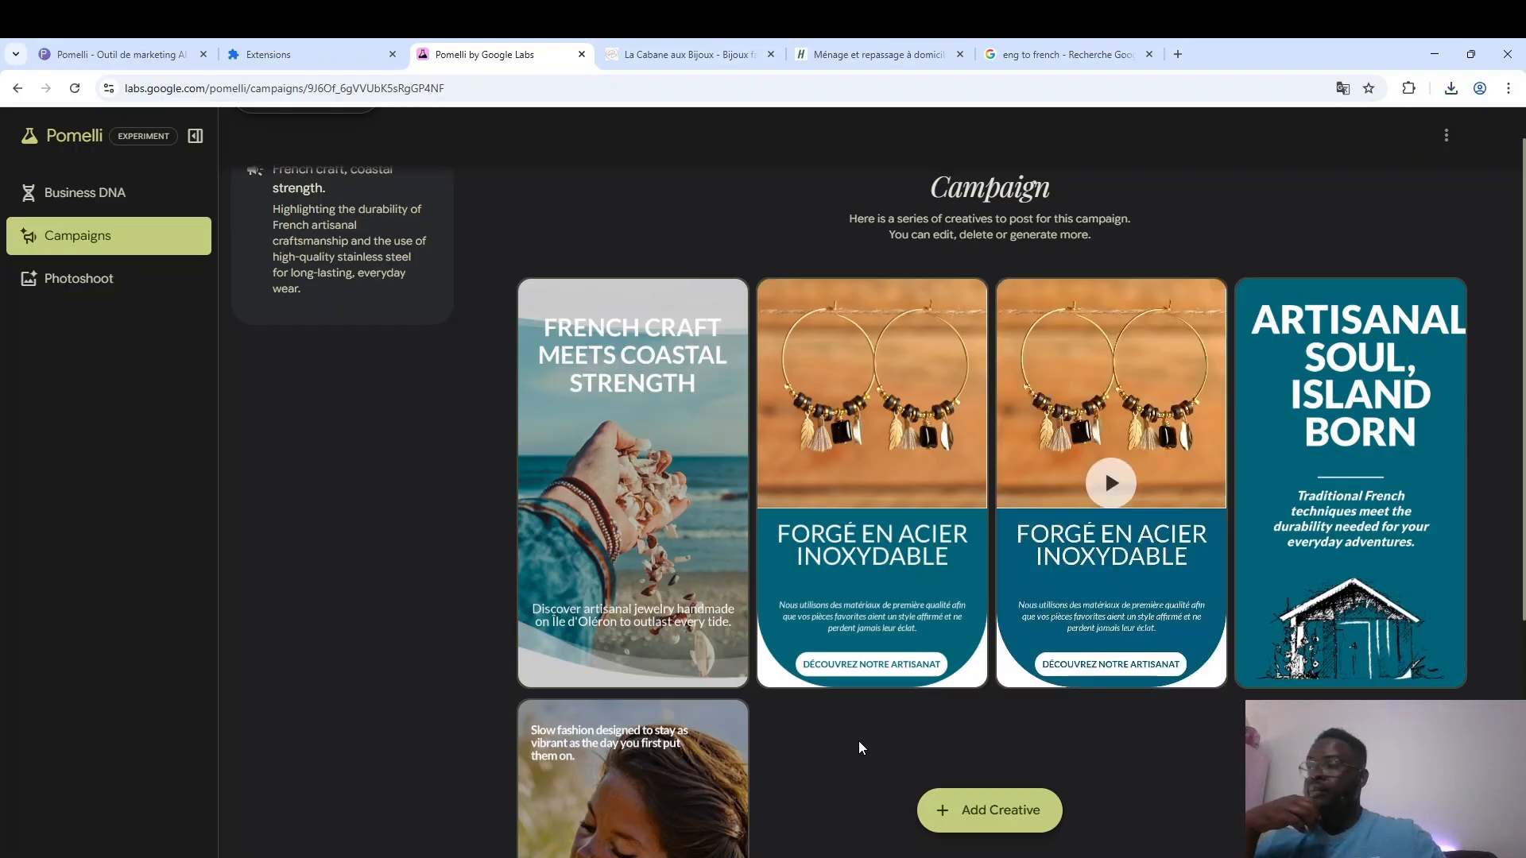
{"action": "mouse_move", "coordinate": [911, 636]}
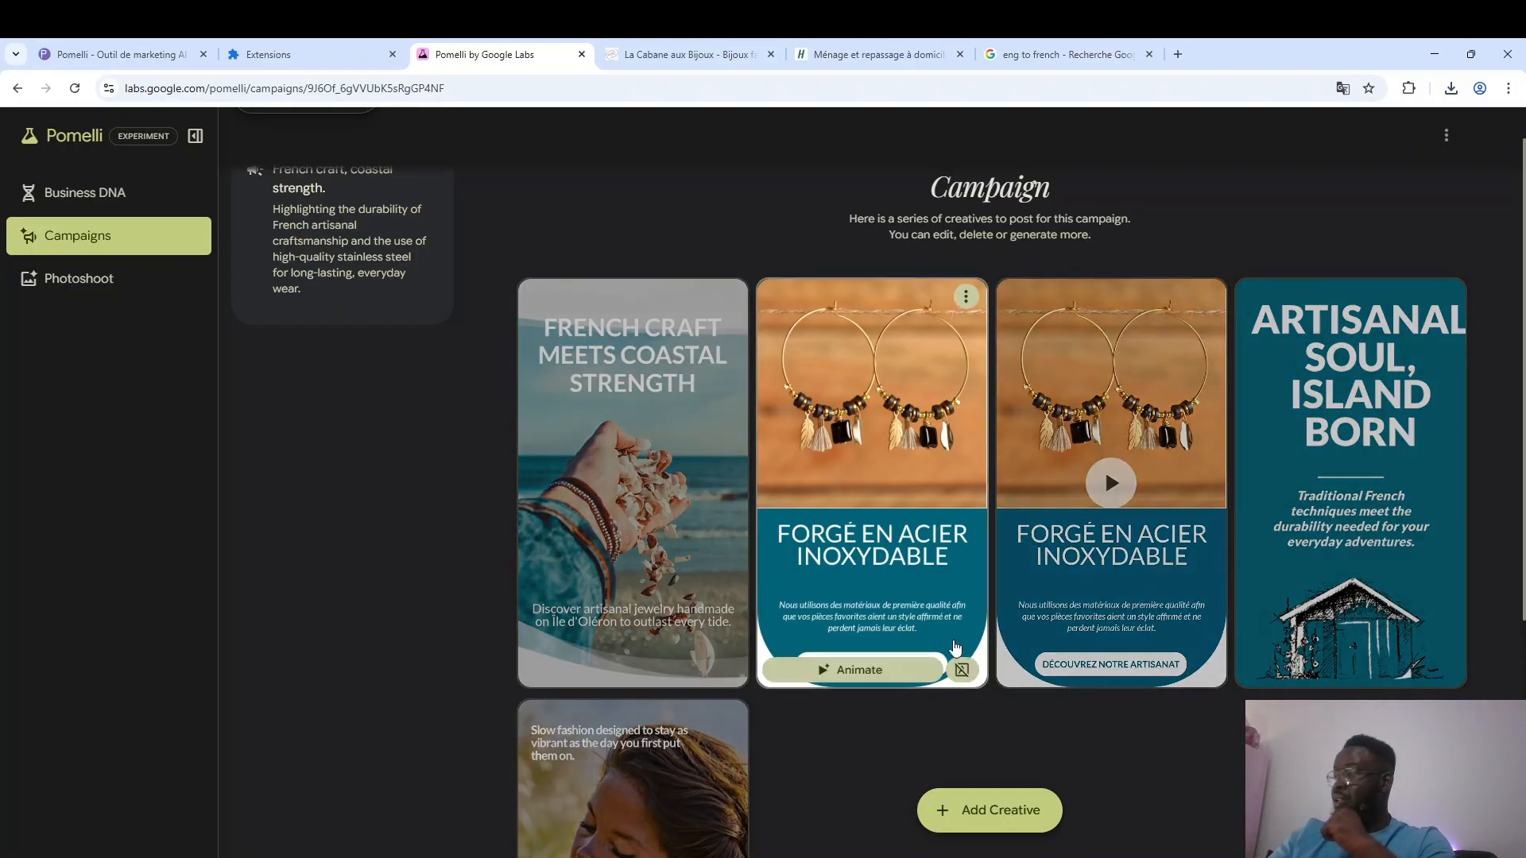
{"action": "mouse_move", "coordinate": [1104, 477]}
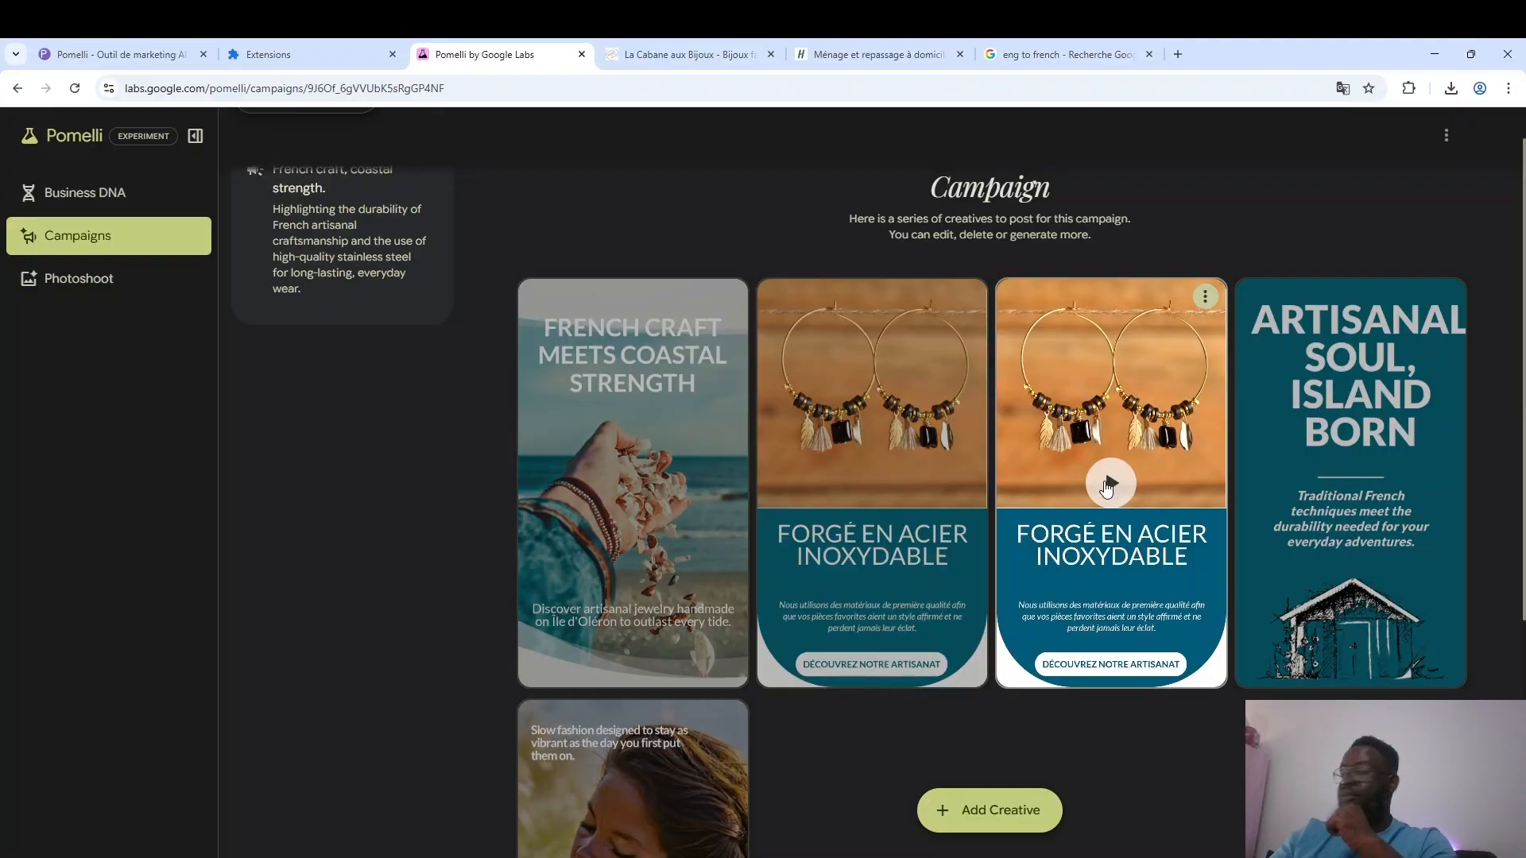
{"action": "left_click", "coordinate": [1110, 484]}
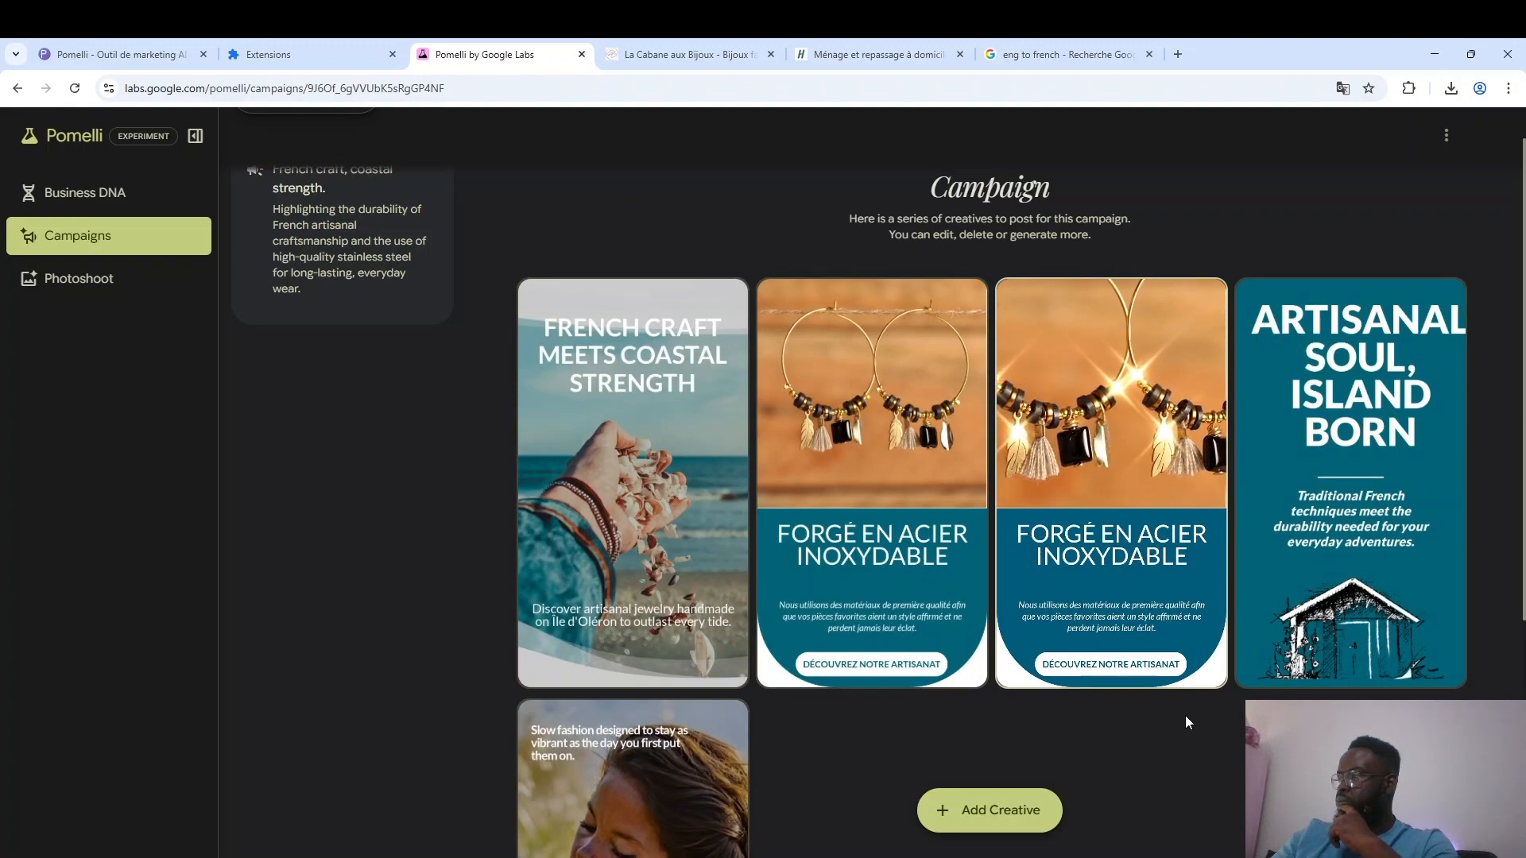
Check the options available for the animated "Forgé en acier inoxydable" creative without choosing any.
{"action": "mouse_move", "coordinate": [1141, 479]}
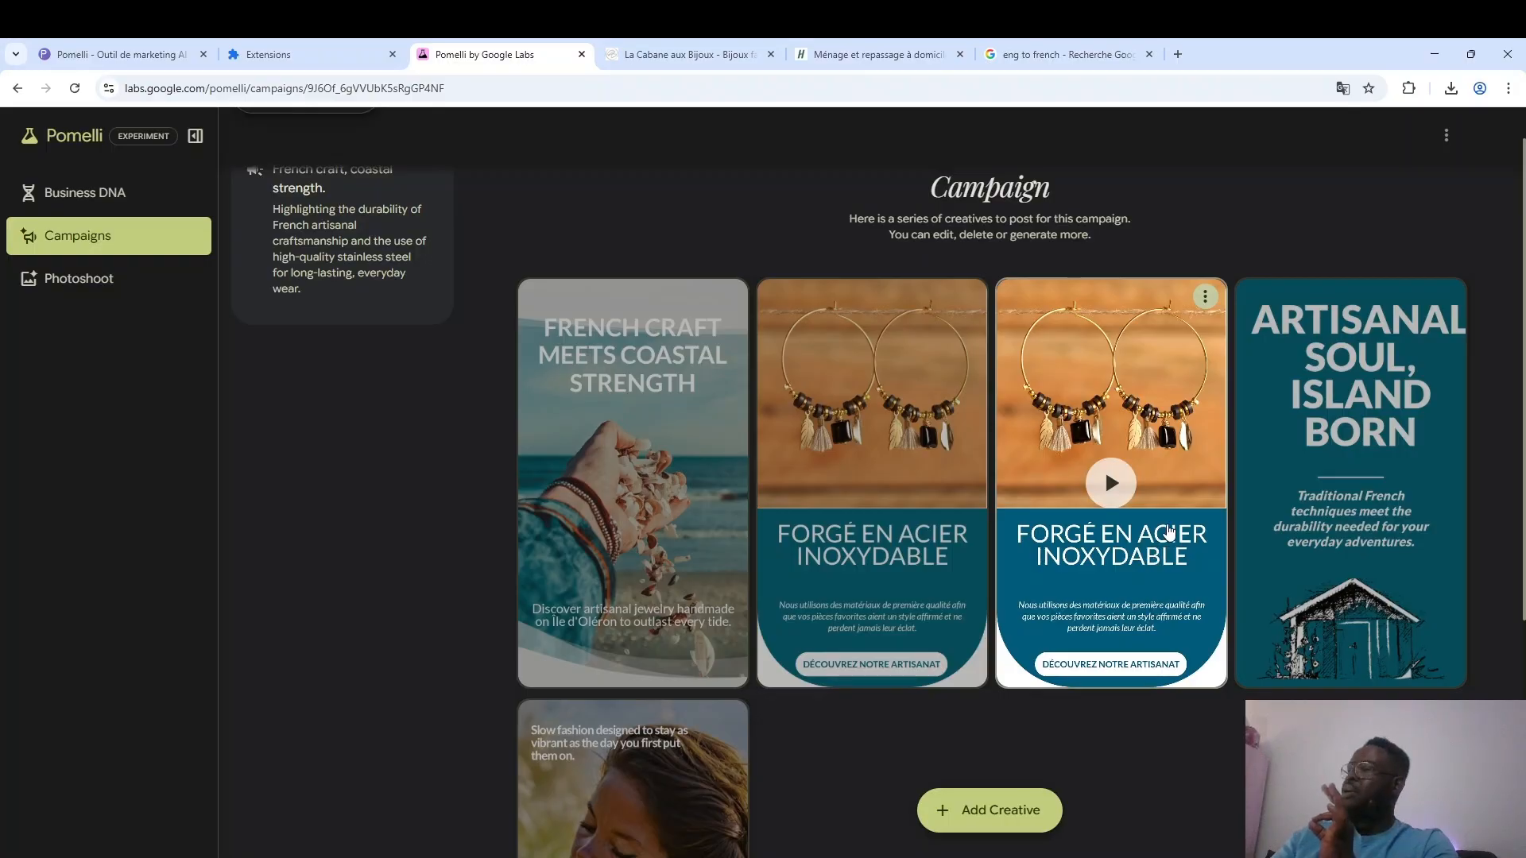
{"action": "left_click", "coordinate": [1205, 297]}
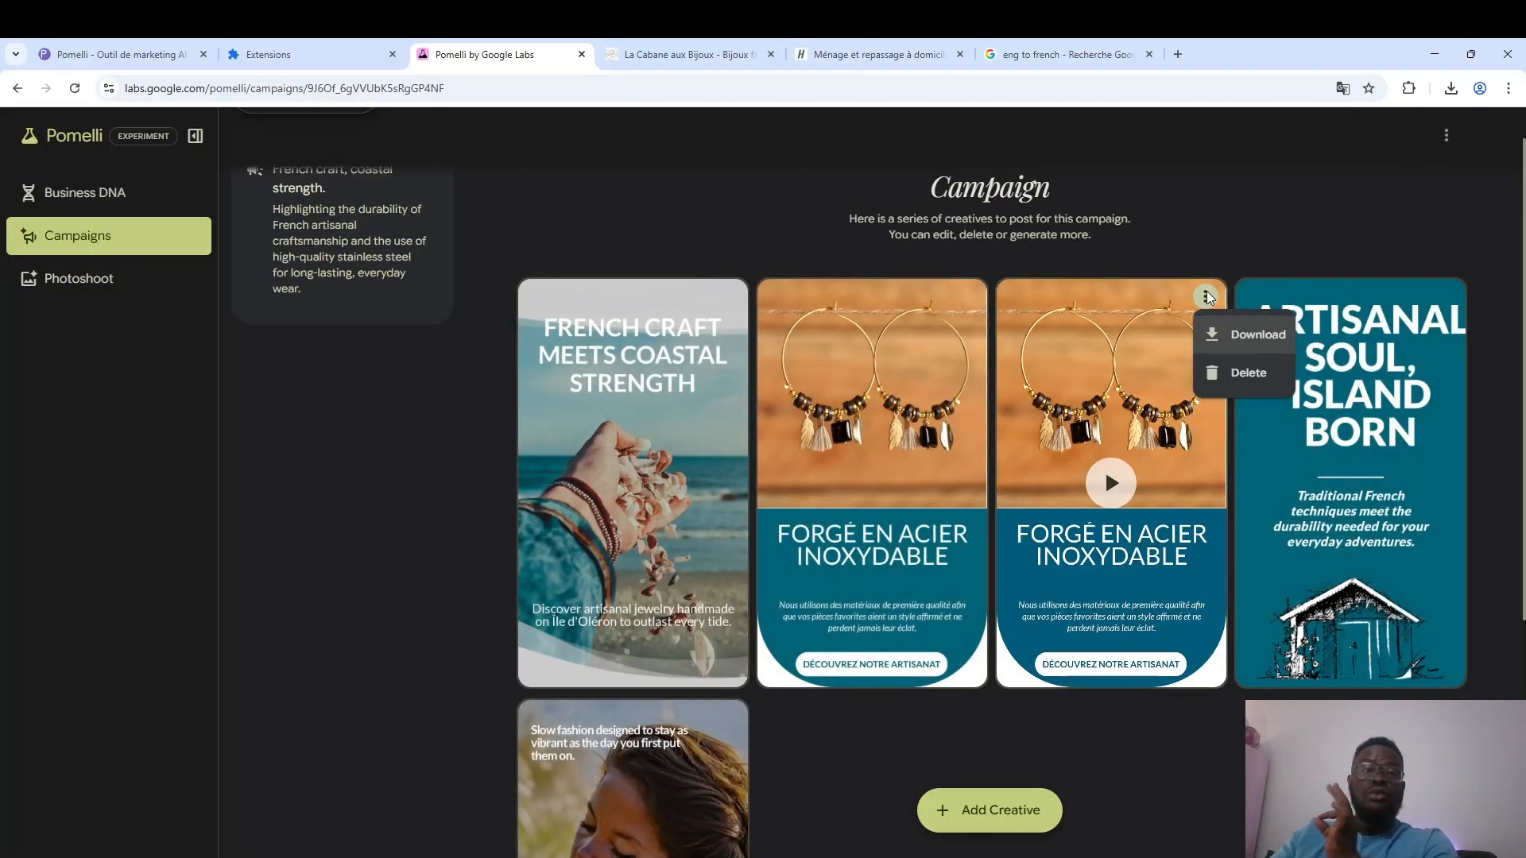
{"action": "left_click", "coordinate": [1214, 233]}
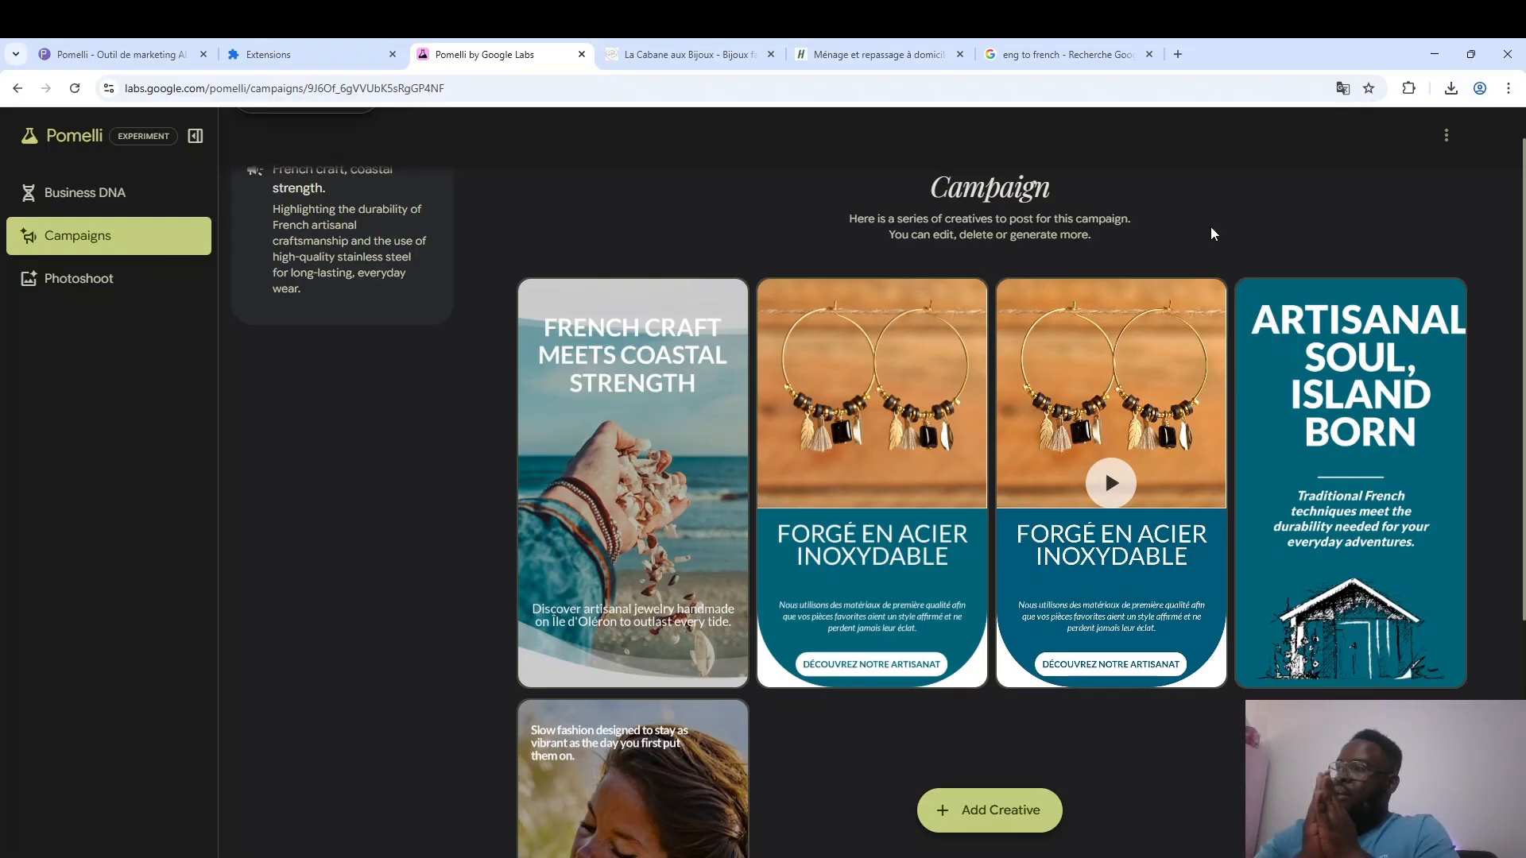
{"action": "mouse_move", "coordinate": [1135, 476]}
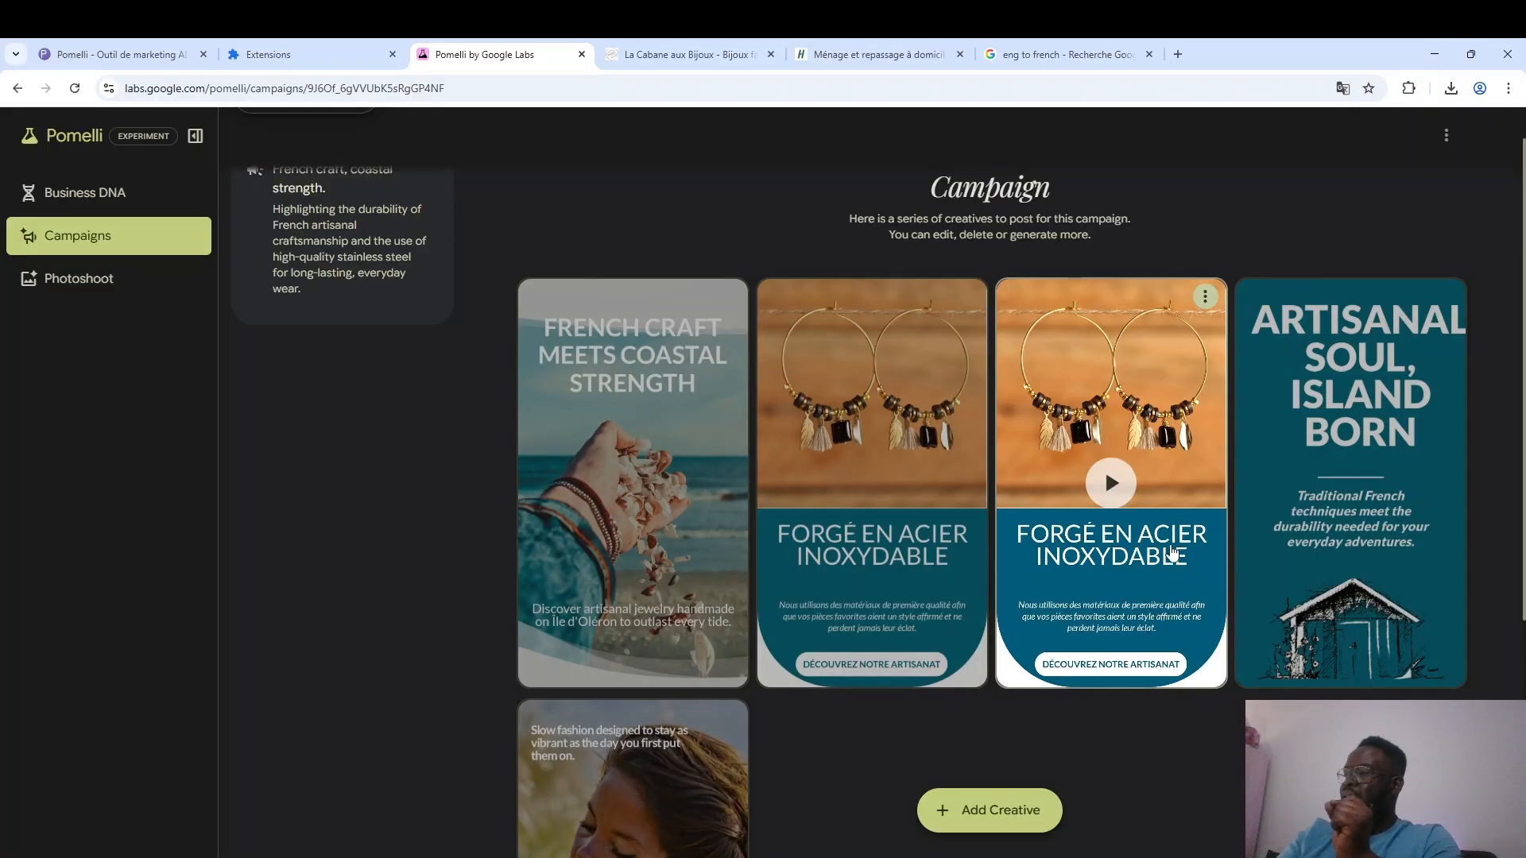
Replay the animated "Forgé en acier inoxydable" creative and pause it.
{"action": "left_click", "coordinate": [1121, 482]}
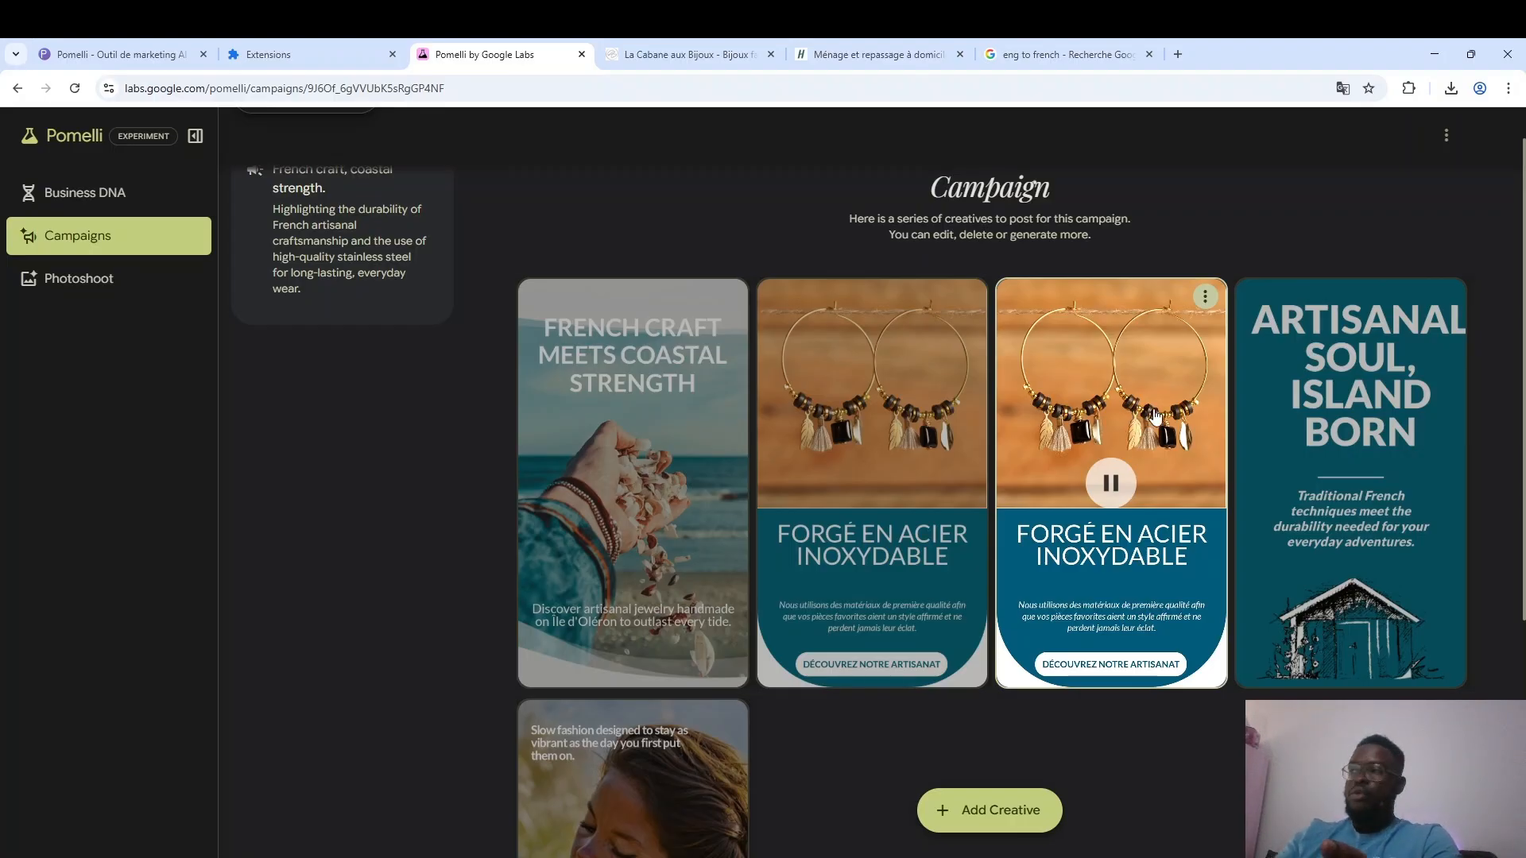
{"action": "left_click", "coordinate": [1111, 482]}
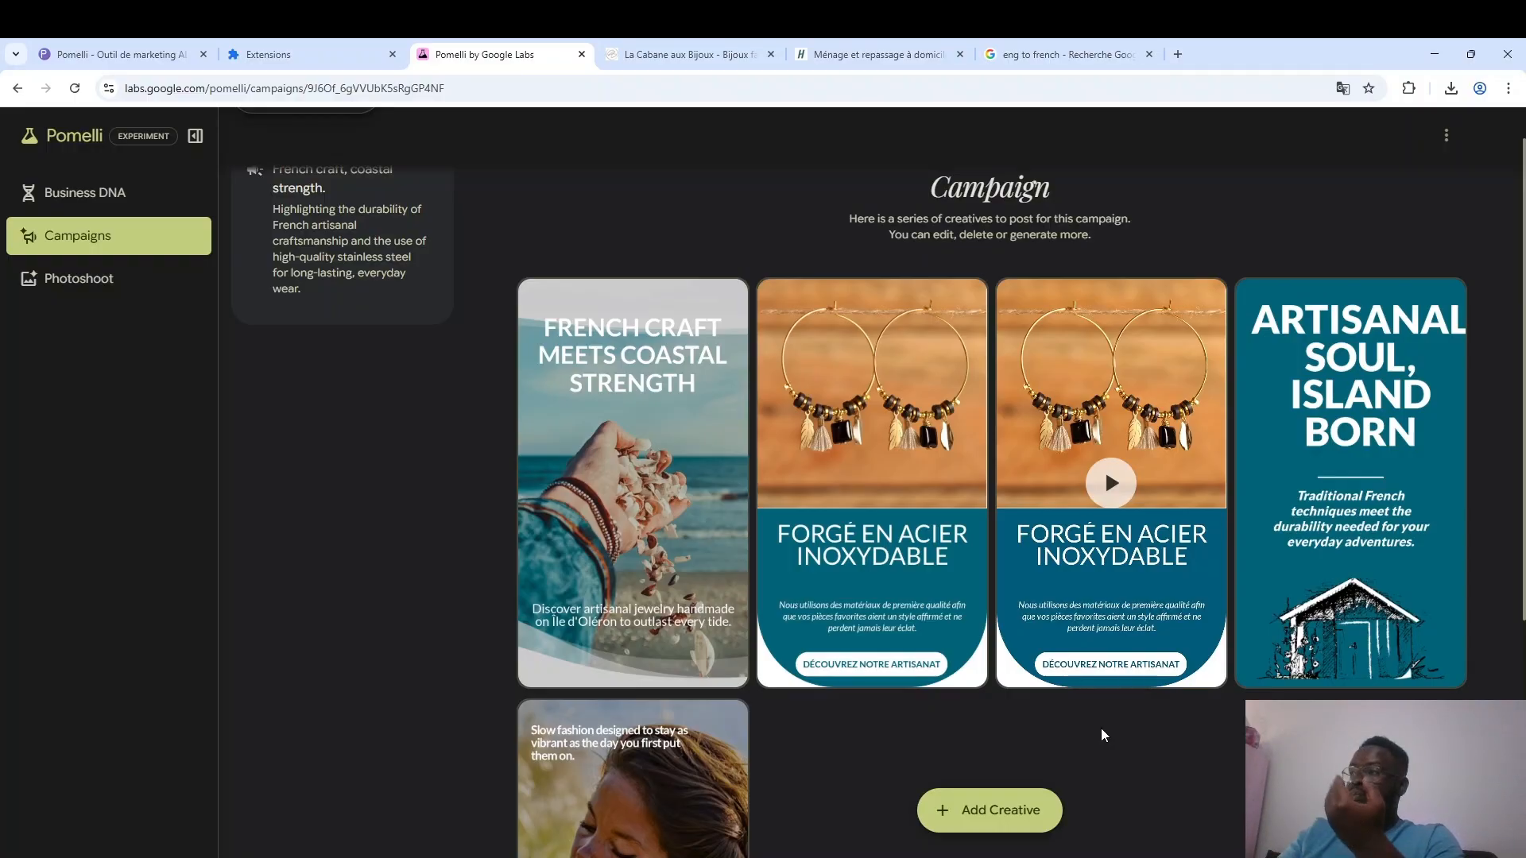
Open the "French Craft Meets Coastal Strength" creative and replace its header with the Google translation "L'artisanat français rencontre la force côtière".
{"action": "mouse_move", "coordinate": [668, 525]}
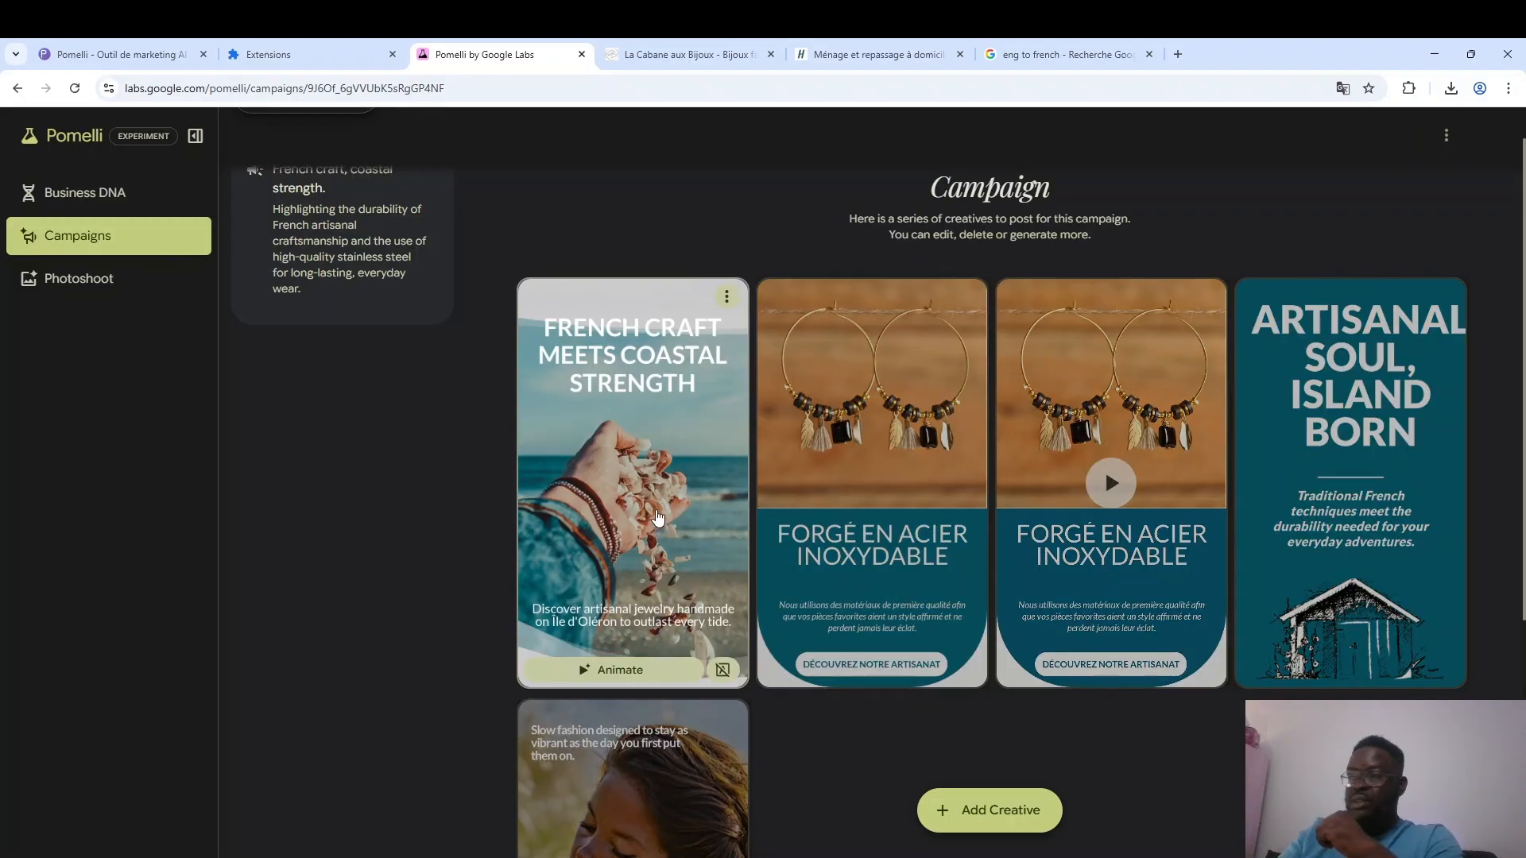
{"action": "left_click", "coordinate": [658, 524]}
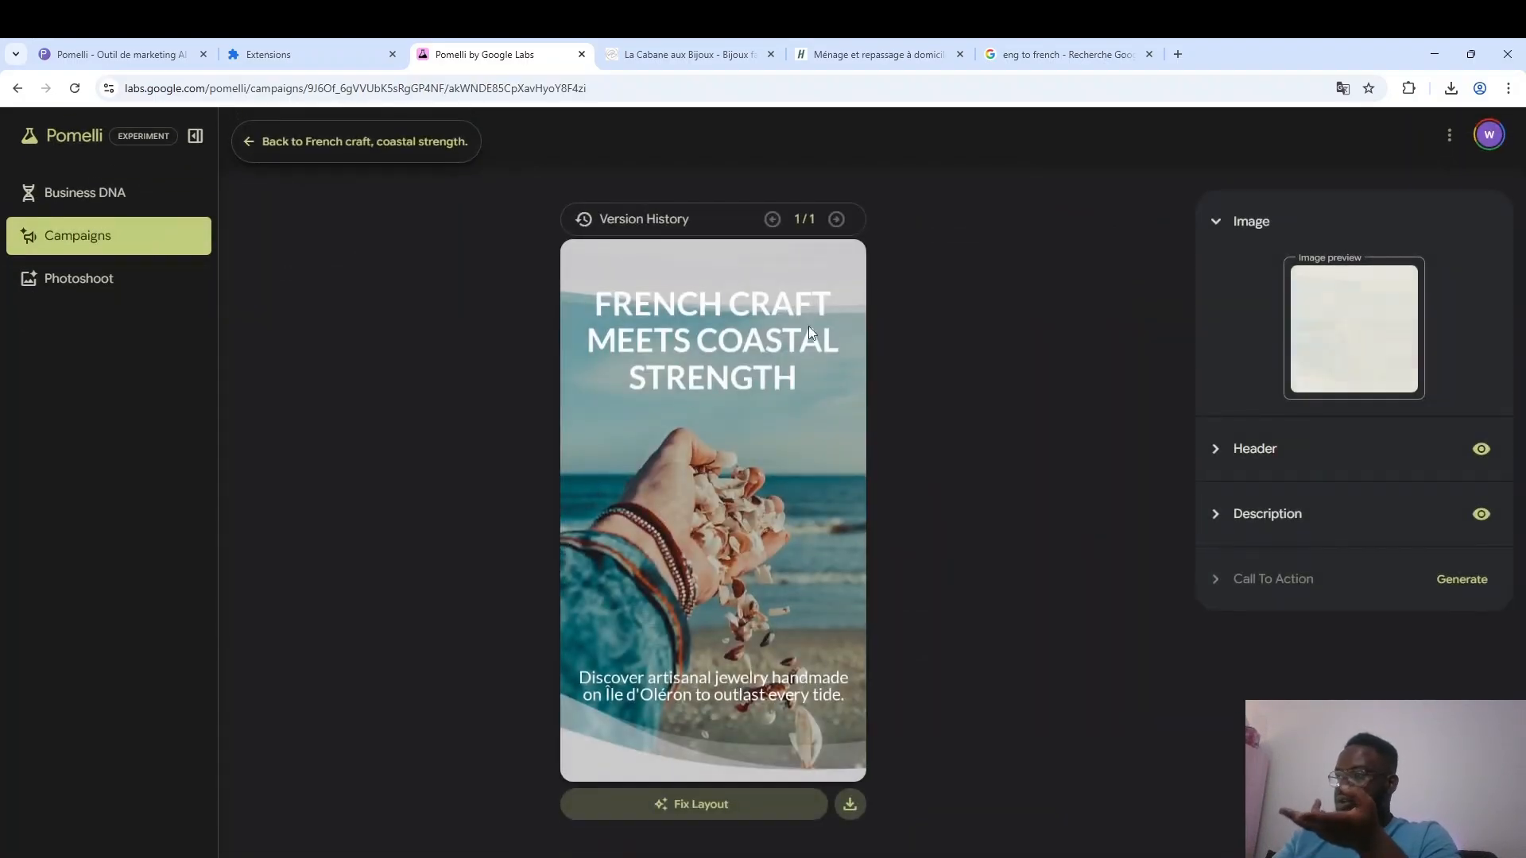
{"action": "left_click", "coordinate": [1233, 475]}
{"action": "triple_click", "coordinate": [1254, 503]}
{"action": "key", "text": "ctrl+c"}
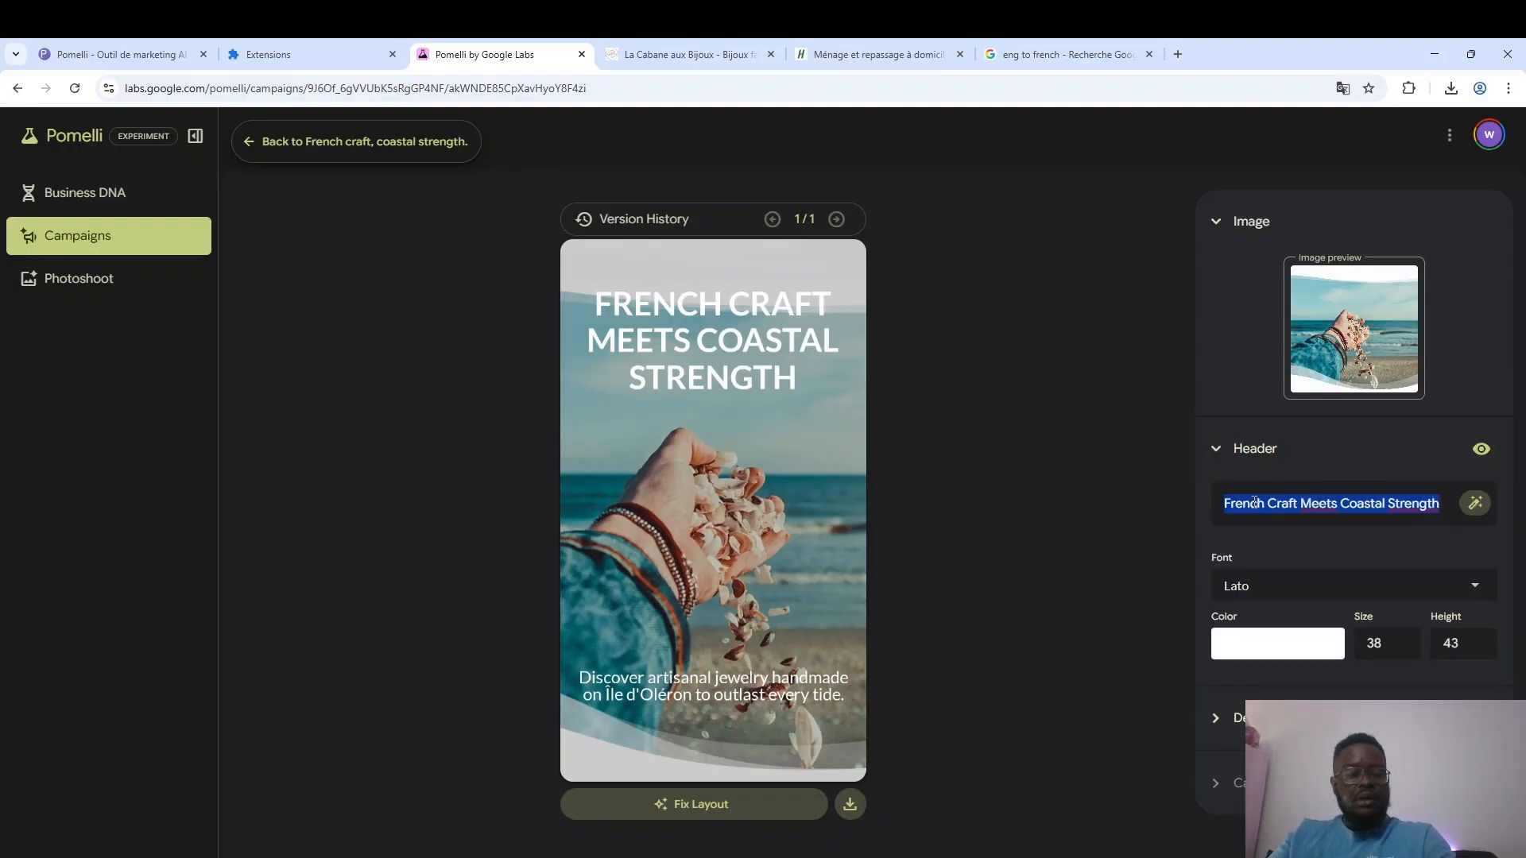
{"action": "left_click", "coordinate": [1065, 54]}
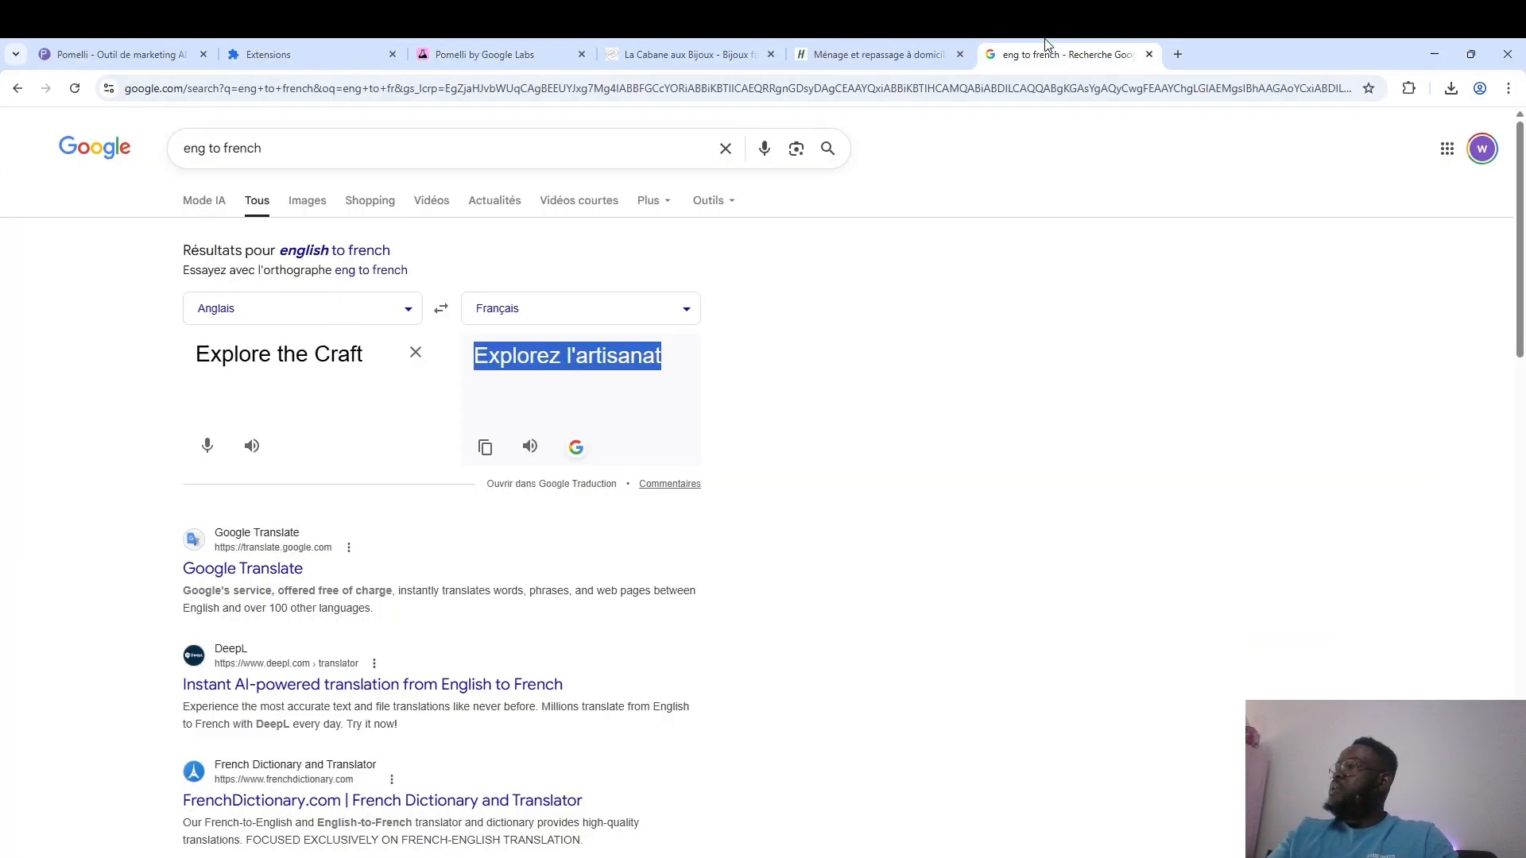
{"action": "triple_click", "coordinate": [340, 353]}
{"action": "key", "text": "ctrl+v"}
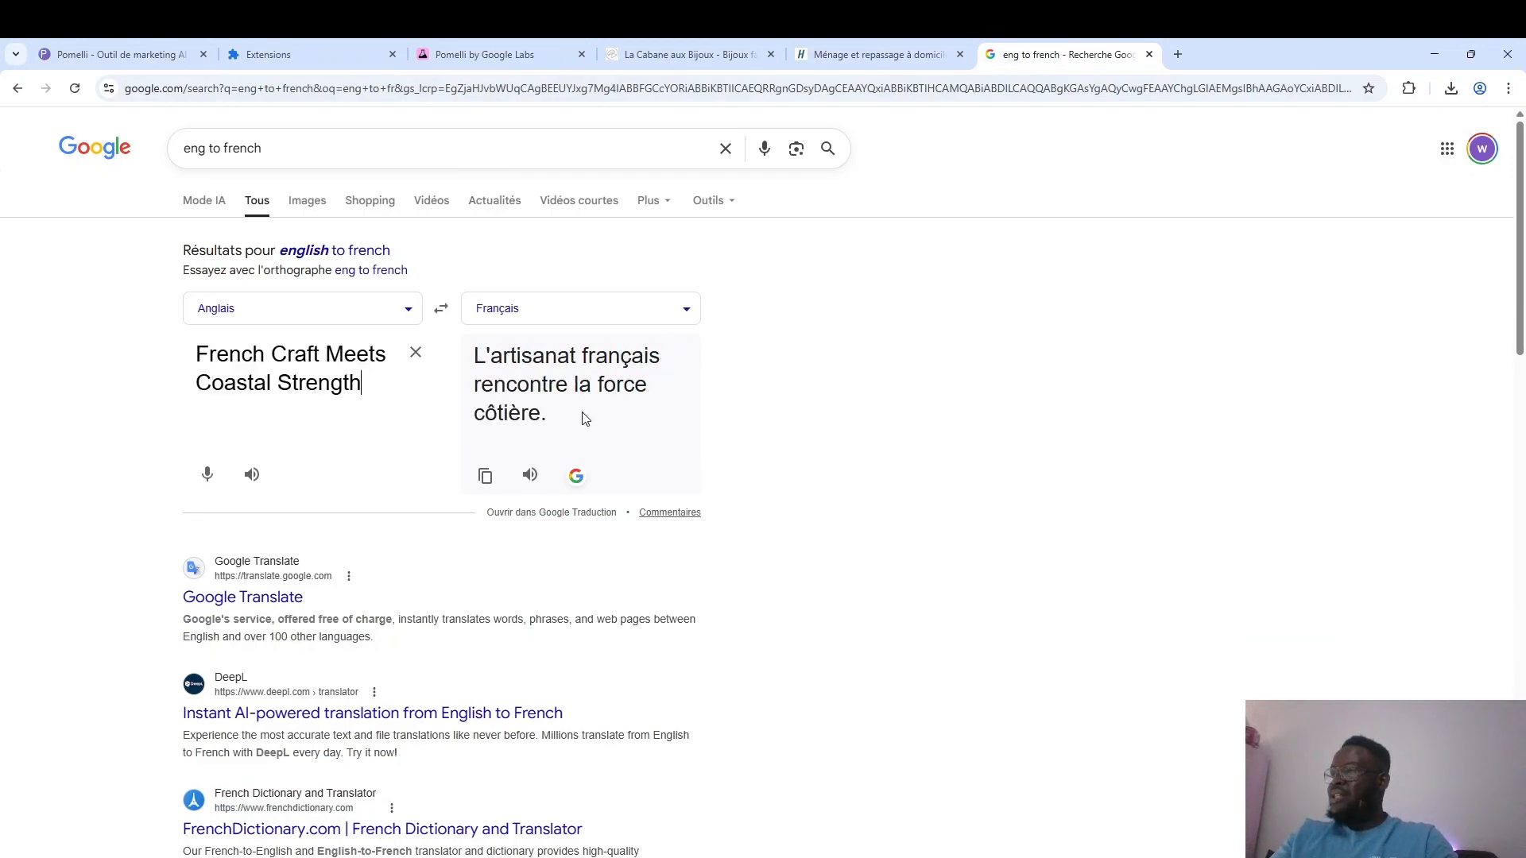
{"action": "left_click", "coordinate": [485, 476]}
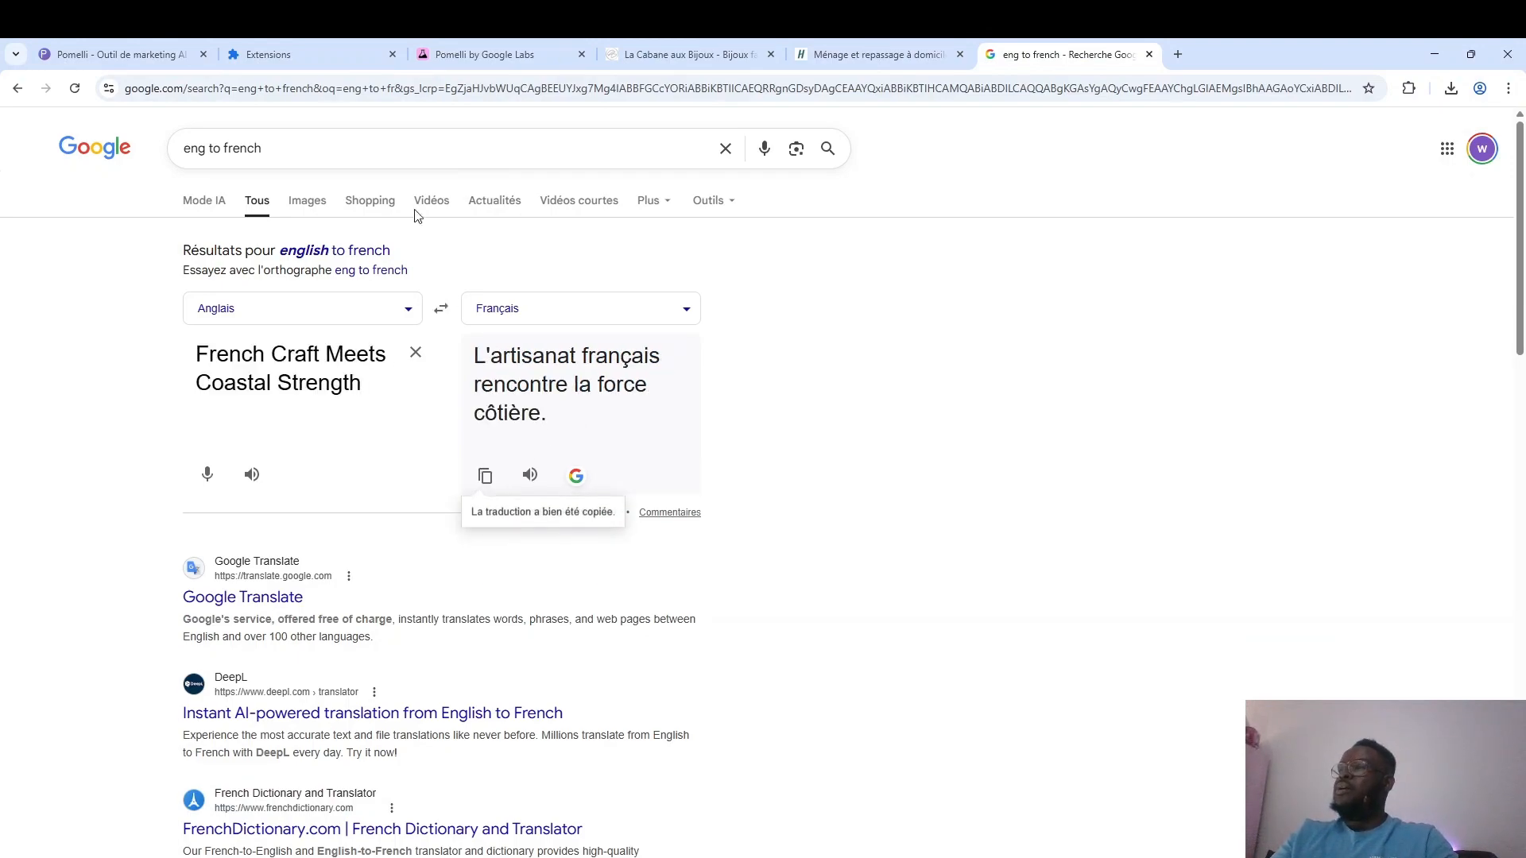
{"action": "left_click", "coordinate": [434, 54]}
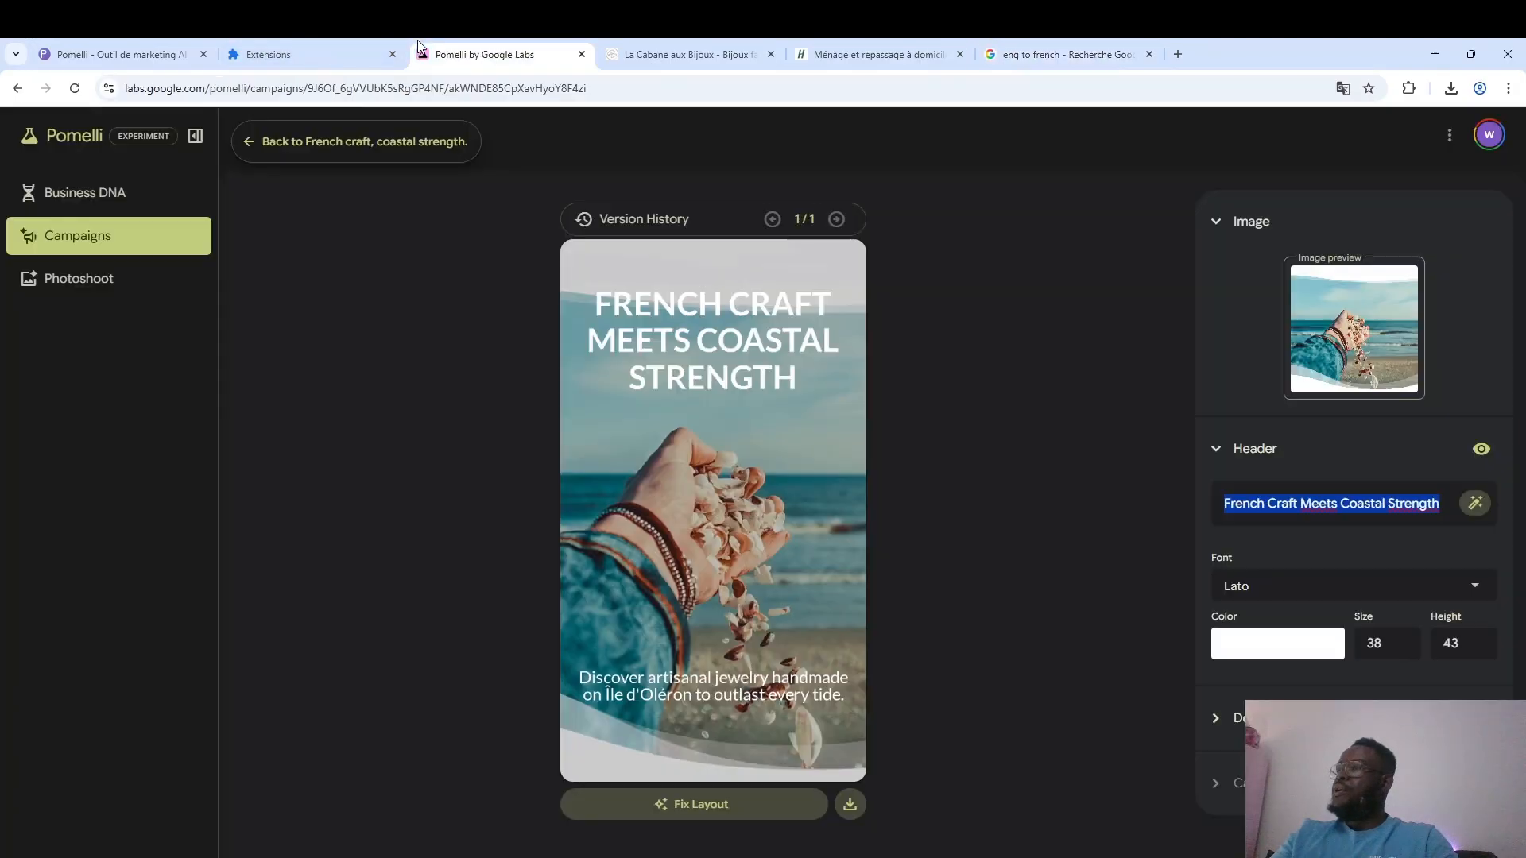
{"action": "key", "text": "ctrl+v"}
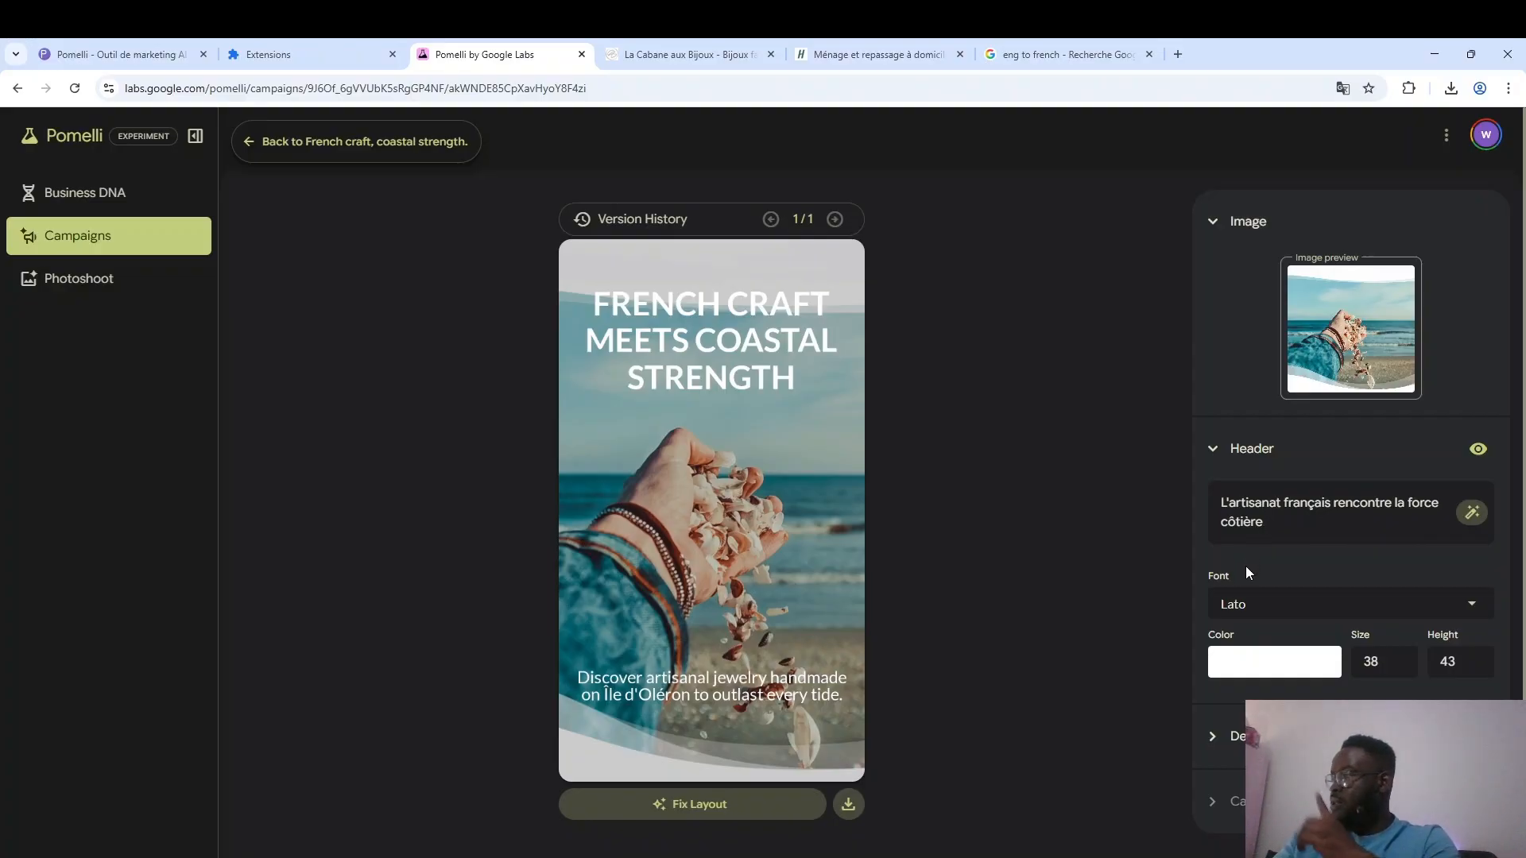
{"action": "left_click", "coordinate": [1233, 450]}
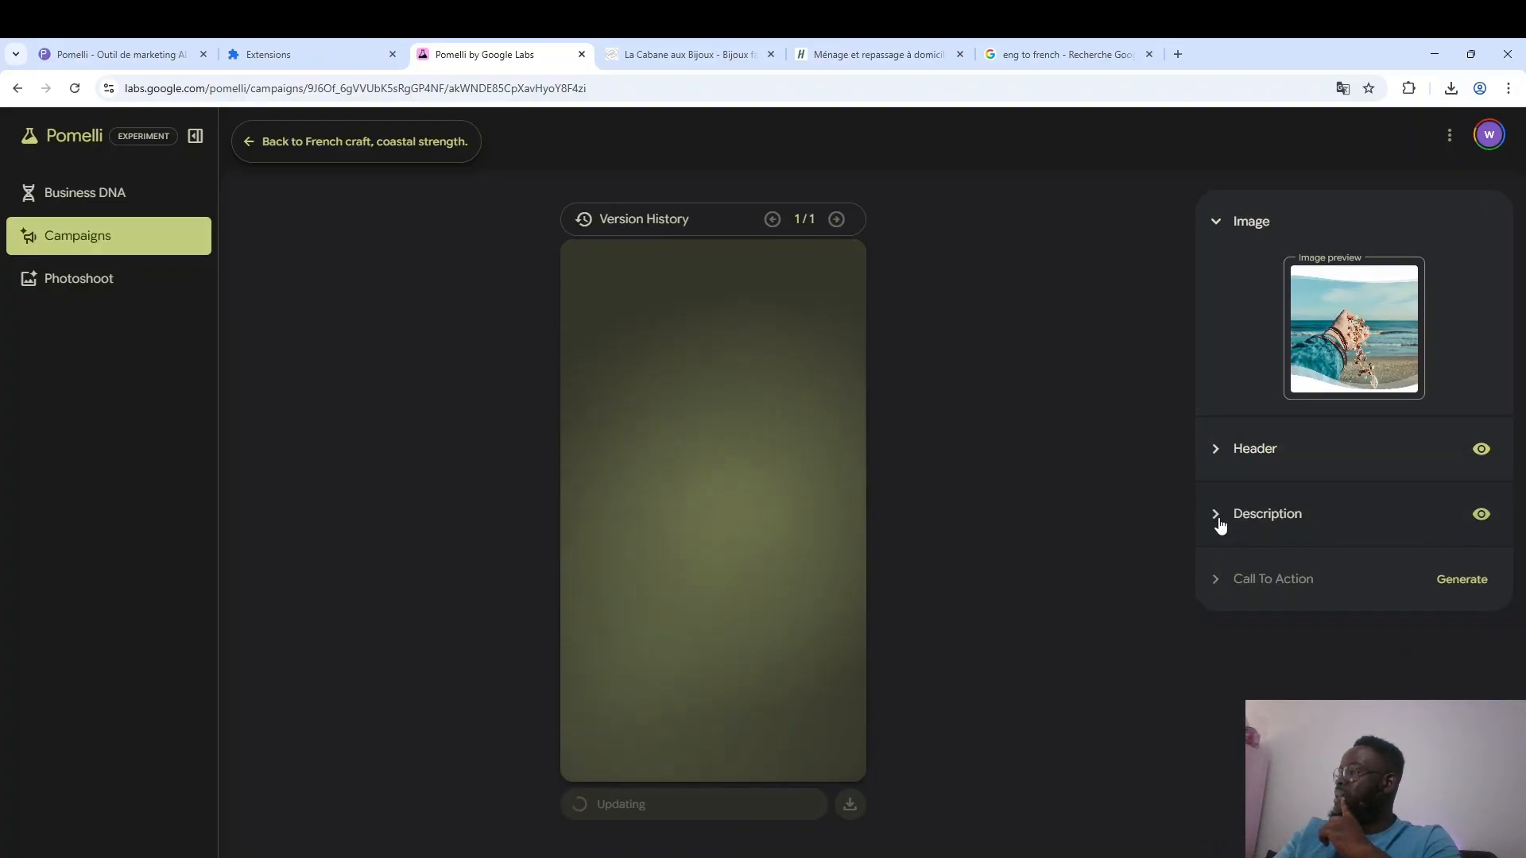
Replace the description with its Google translation, "Découvrez des bijoux artisanaux, faits main sur l'île d'Oléron, conçus pour résister à toutes les marées".
{"action": "left_click", "coordinate": [1220, 525]}
{"action": "triple_click", "coordinate": [1242, 565]}
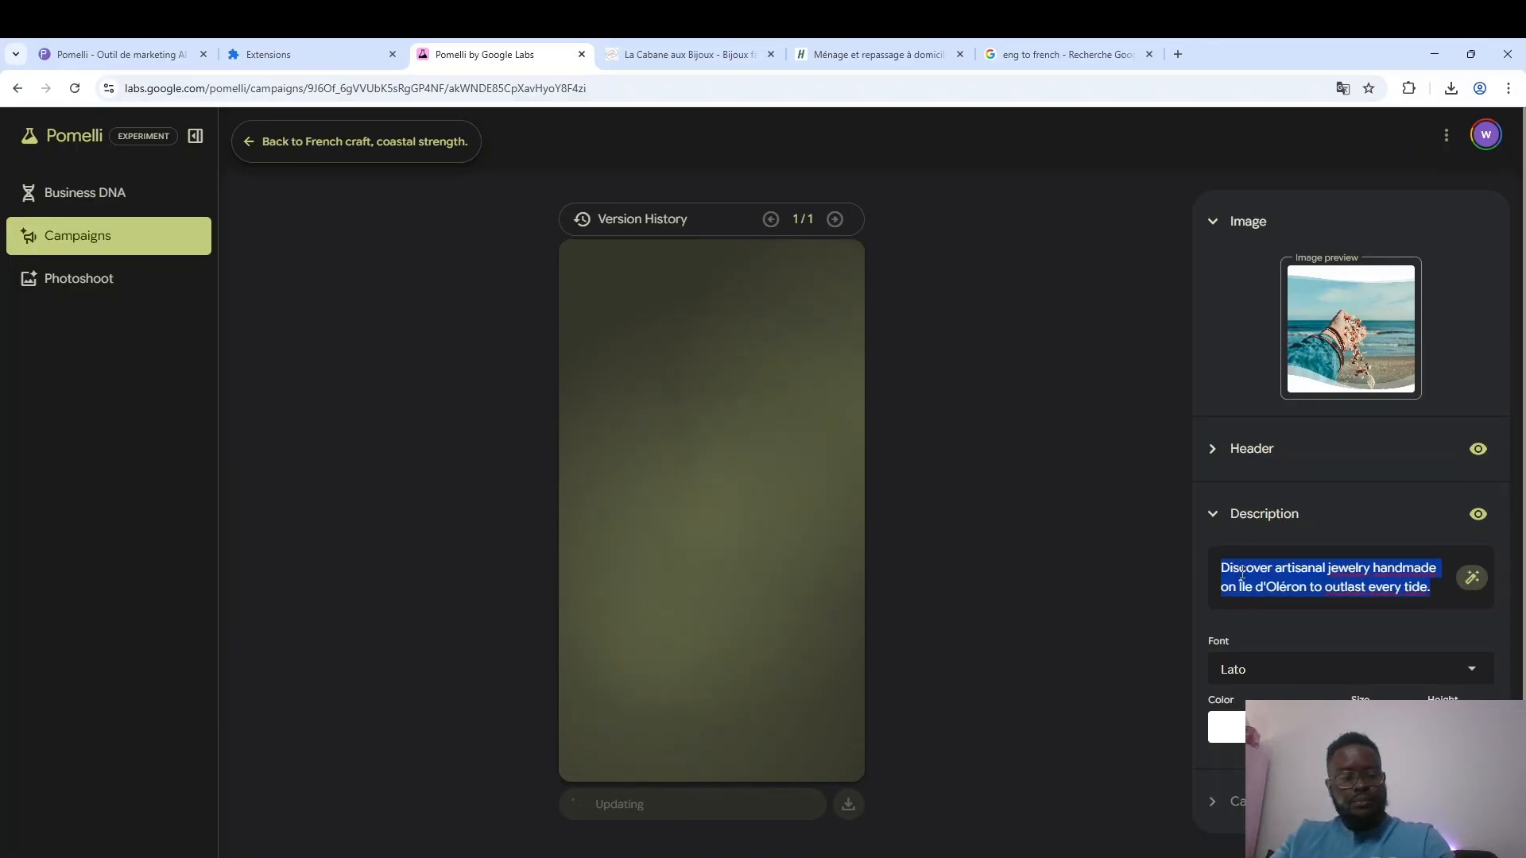
{"action": "left_click", "coordinate": [1045, 49]}
{"action": "triple_click", "coordinate": [337, 356]}
{"action": "key", "text": "ctrl+v"}
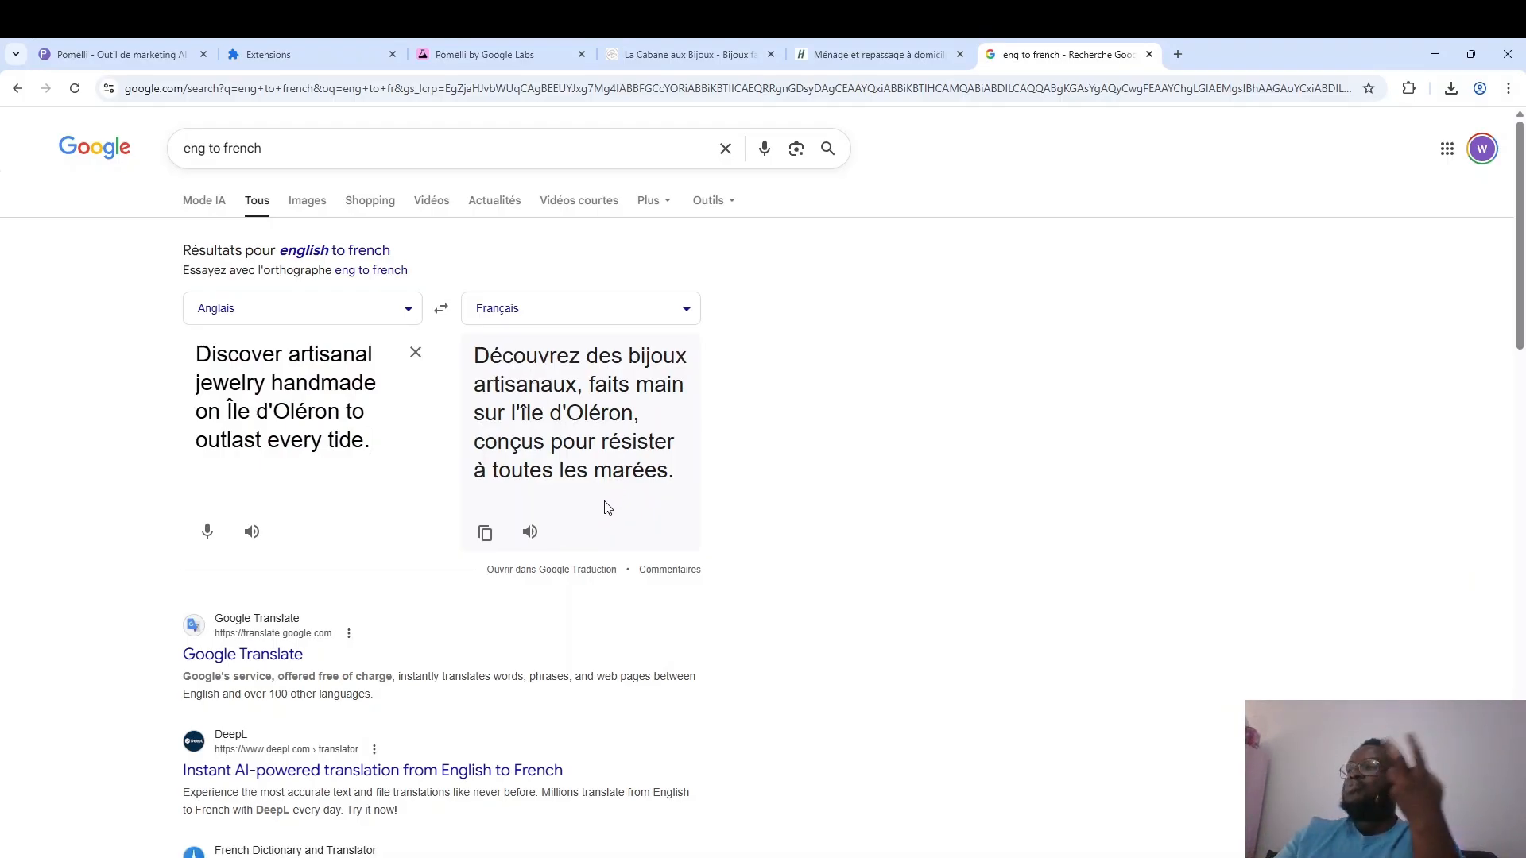
{"action": "left_click", "coordinate": [485, 532]}
{"action": "left_click", "coordinate": [499, 54]}
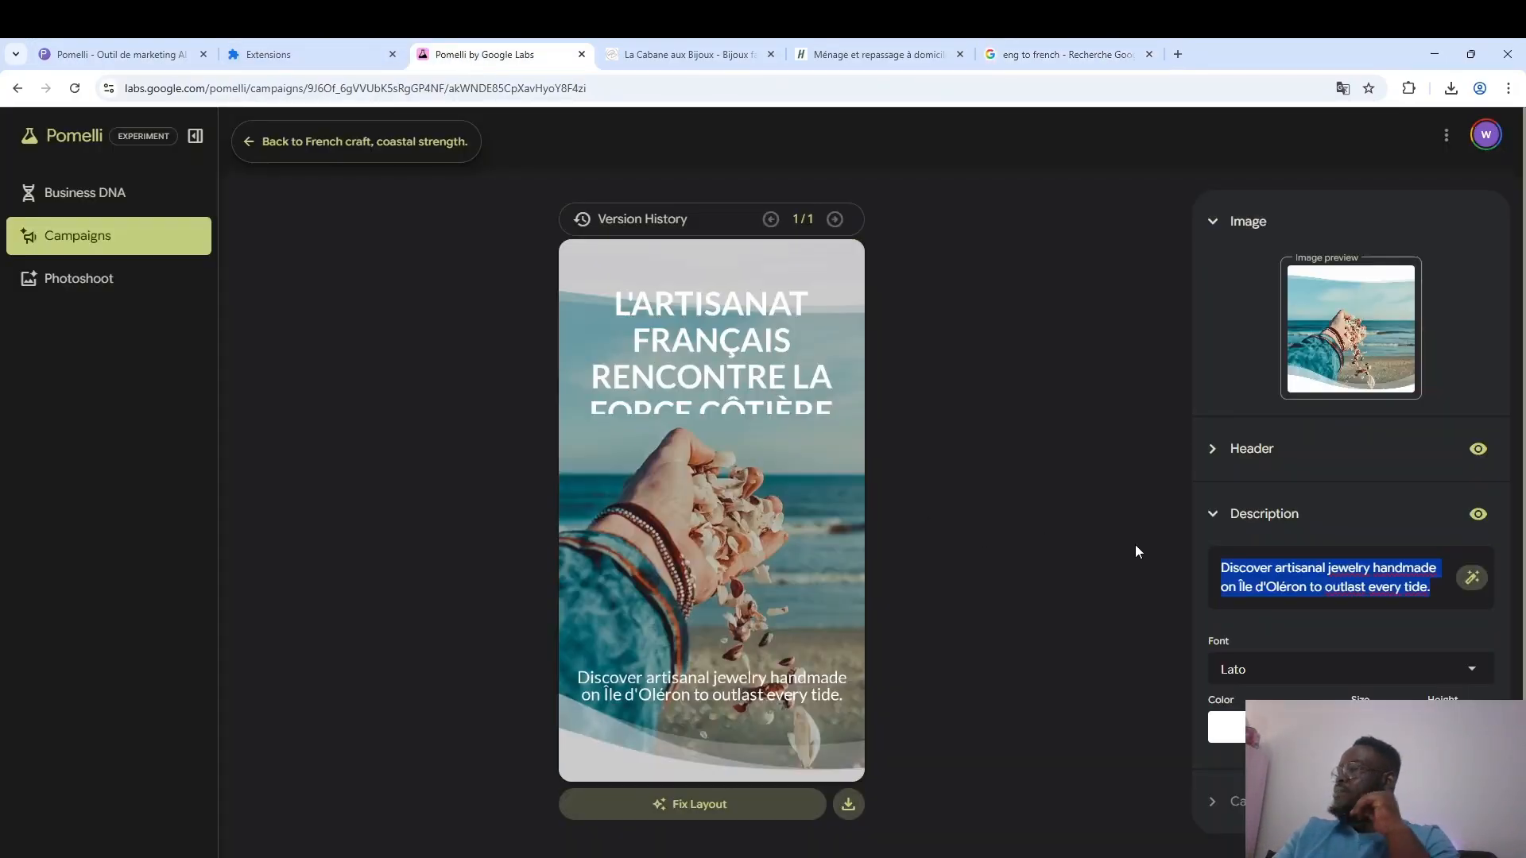
{"action": "key", "text": "ctrl+v"}
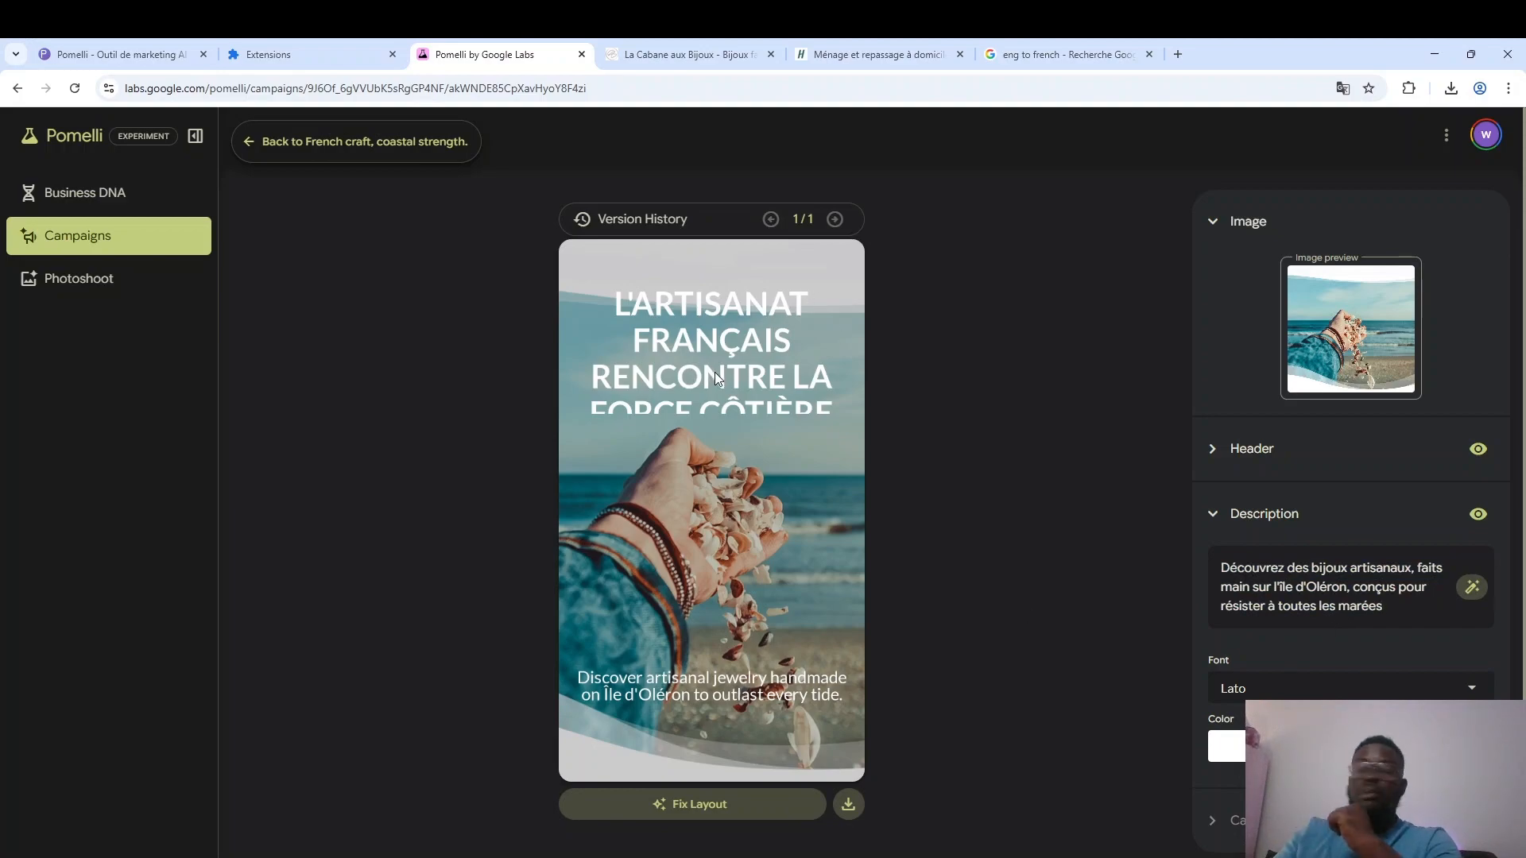
Set the header's line height to 38 so the whole French title fits above the hand.
{"action": "left_click", "coordinate": [1229, 469]}
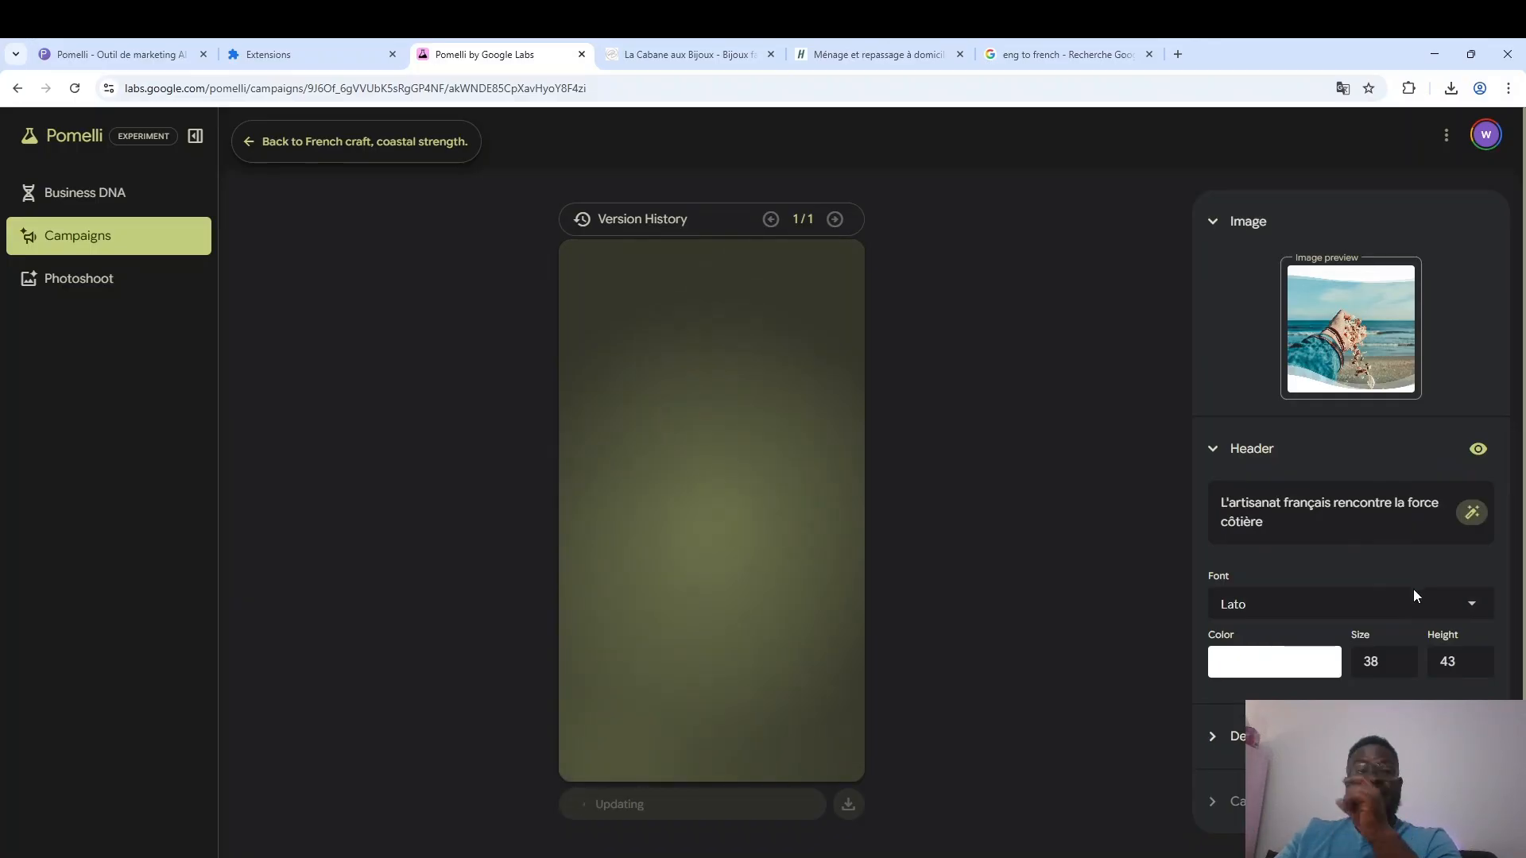
{"action": "double_click", "coordinate": [1476, 666]}
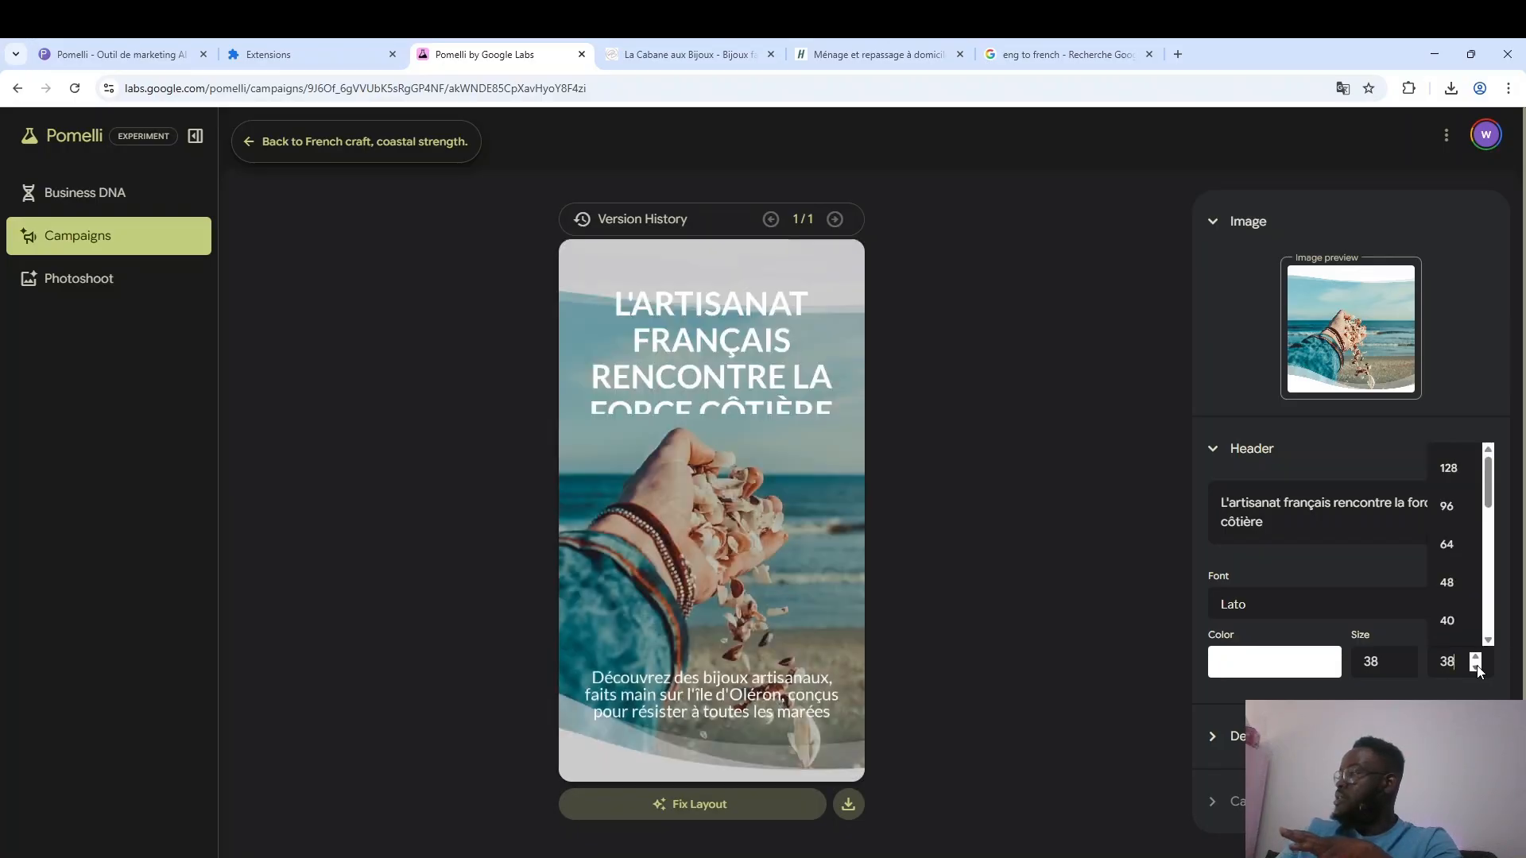
{"action": "left_click", "coordinate": [1354, 566]}
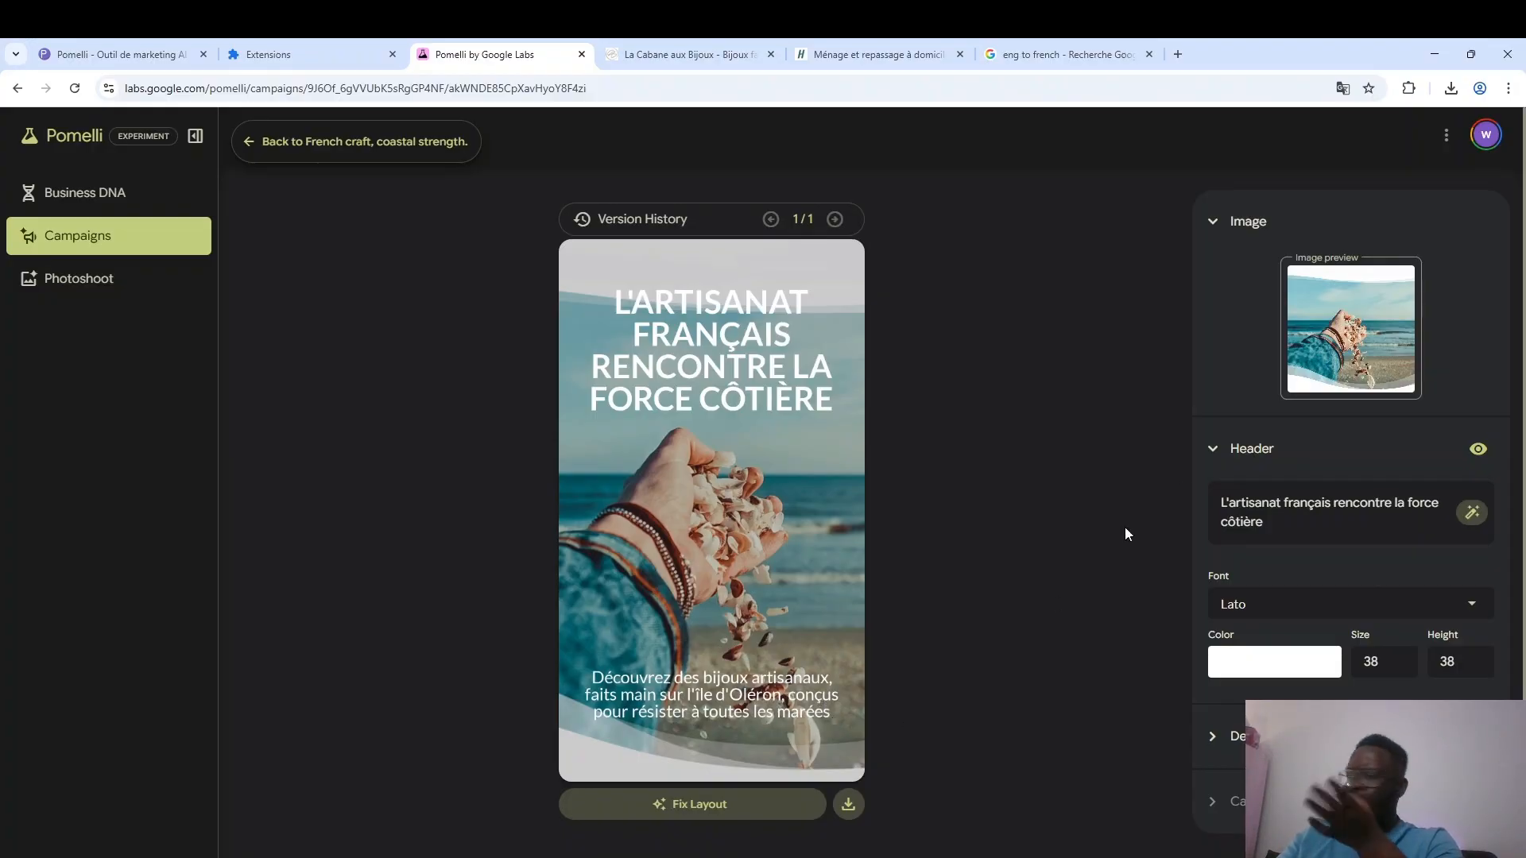
{"action": "left_click", "coordinate": [1216, 450]}
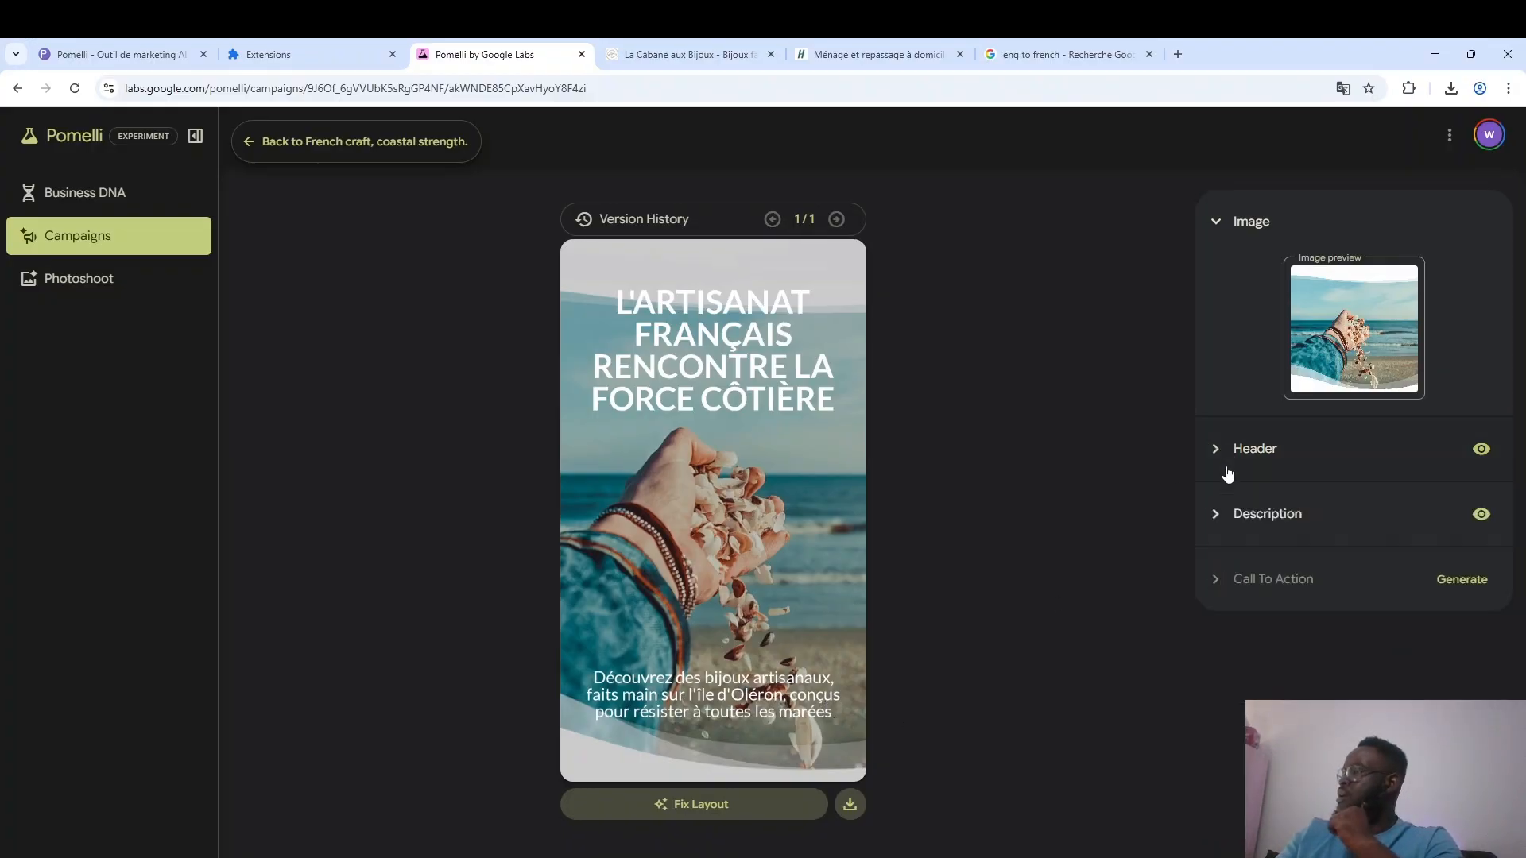
Generate a call to action for the creative and replace its text with the Google translation "Découvrez l'histoire", without the extra blank line.
{"action": "left_click", "coordinate": [1476, 587]}
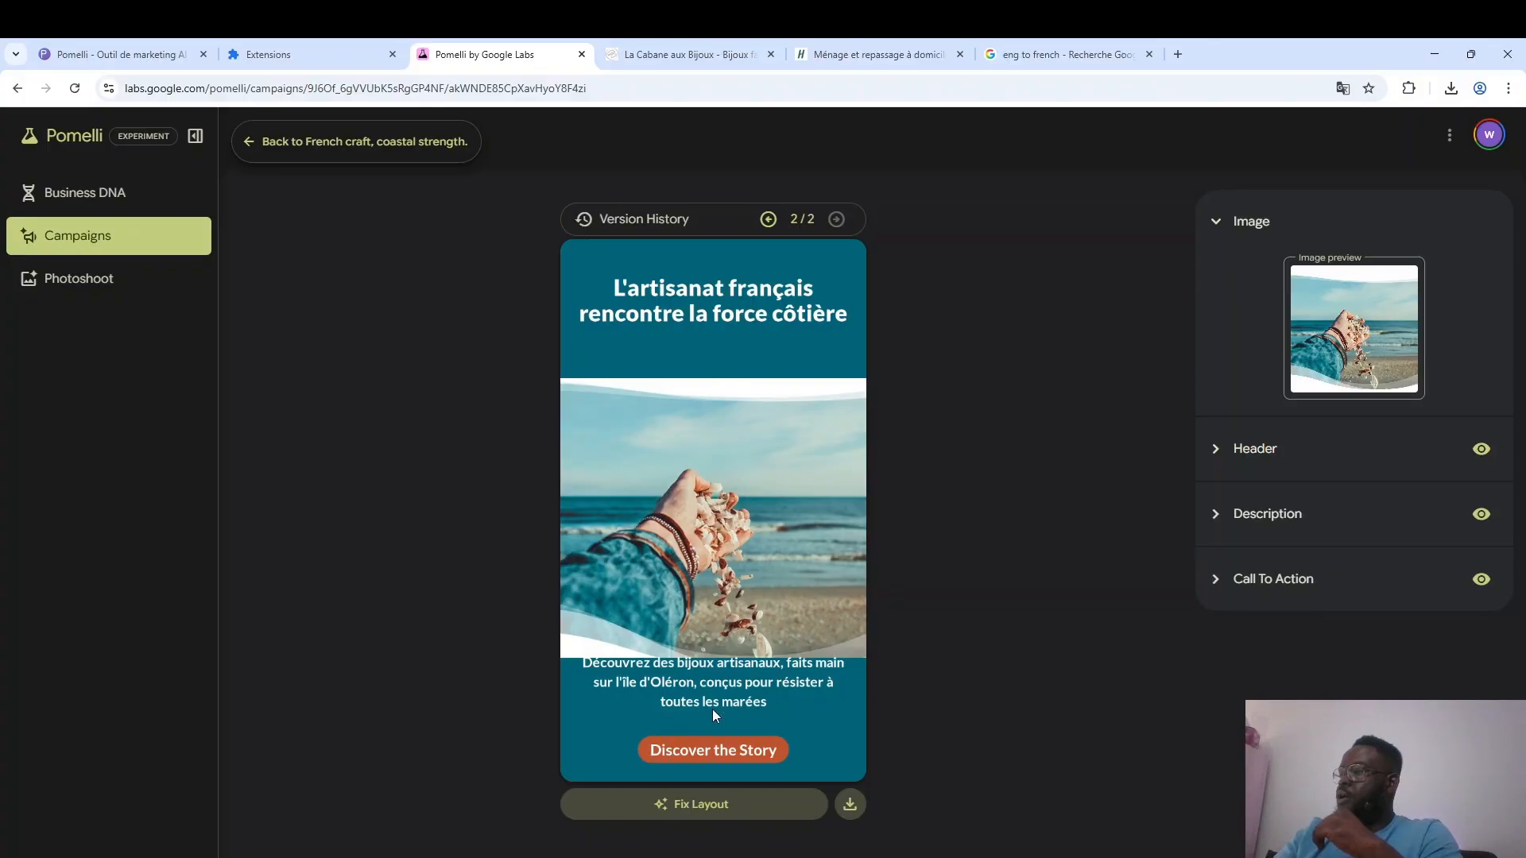
{"action": "left_click", "coordinate": [1254, 587]}
{"action": "left_click_drag", "start_coordinate": [1351, 636], "coordinate": [1194, 643]}
{"action": "key", "text": "ctrl+c"}
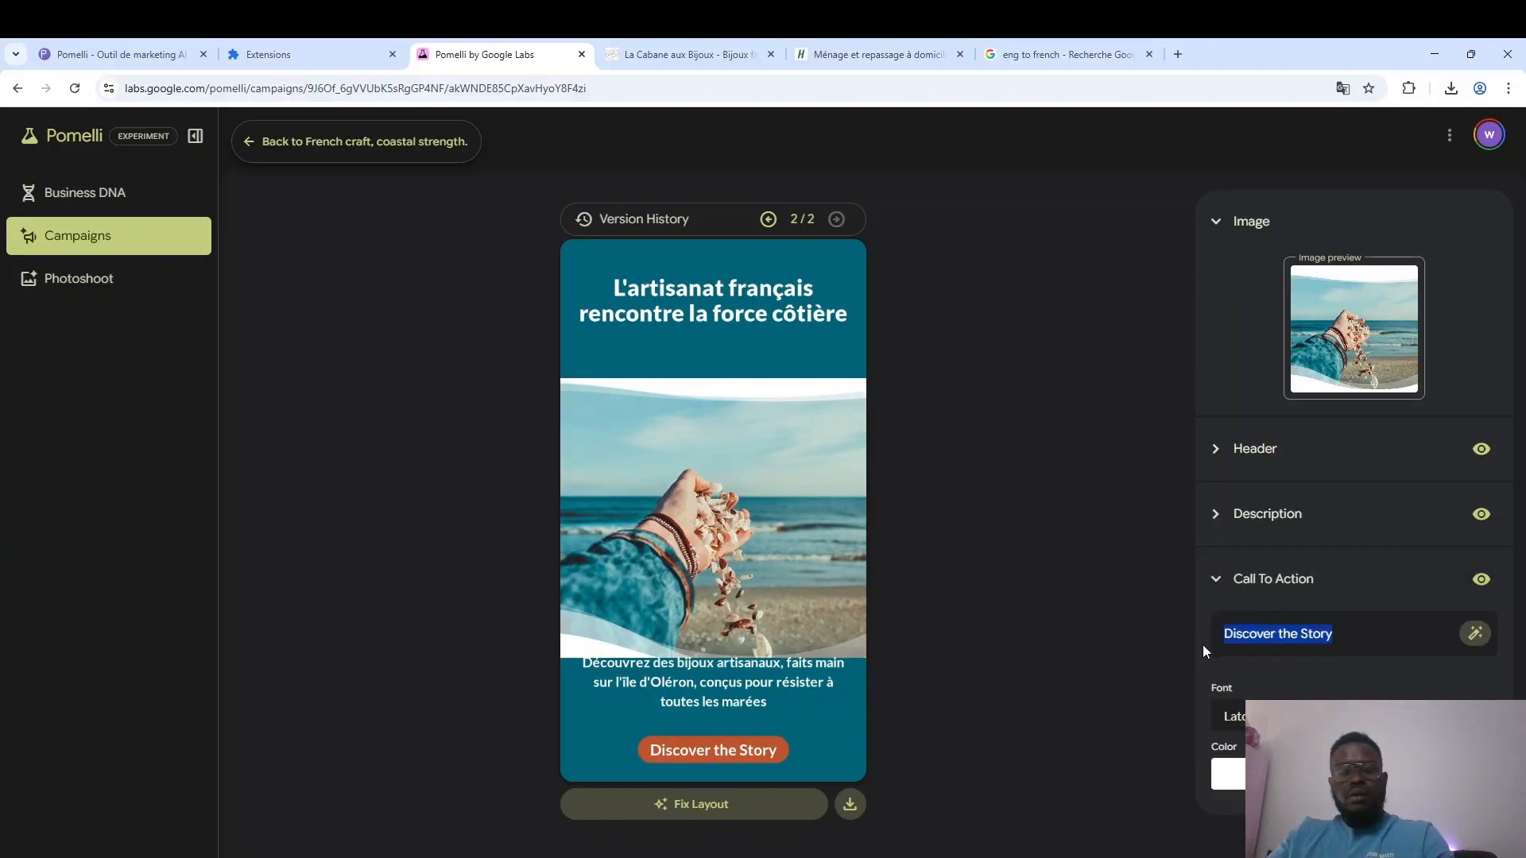
{"action": "left_click", "coordinate": [1065, 54]}
{"action": "triple_click", "coordinate": [326, 386]}
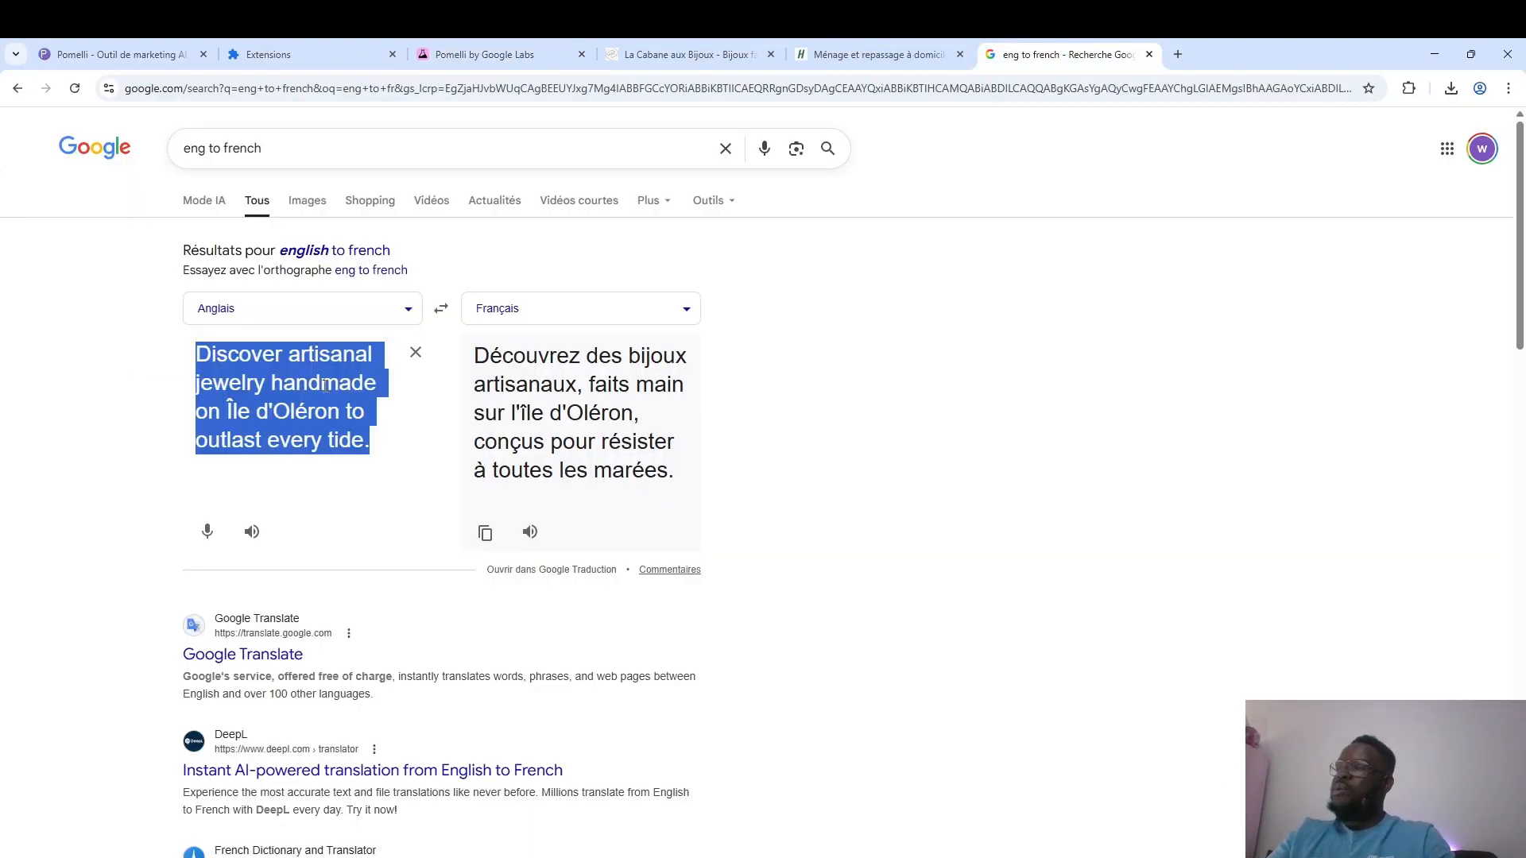
{"action": "key", "text": "ctrl+v"}
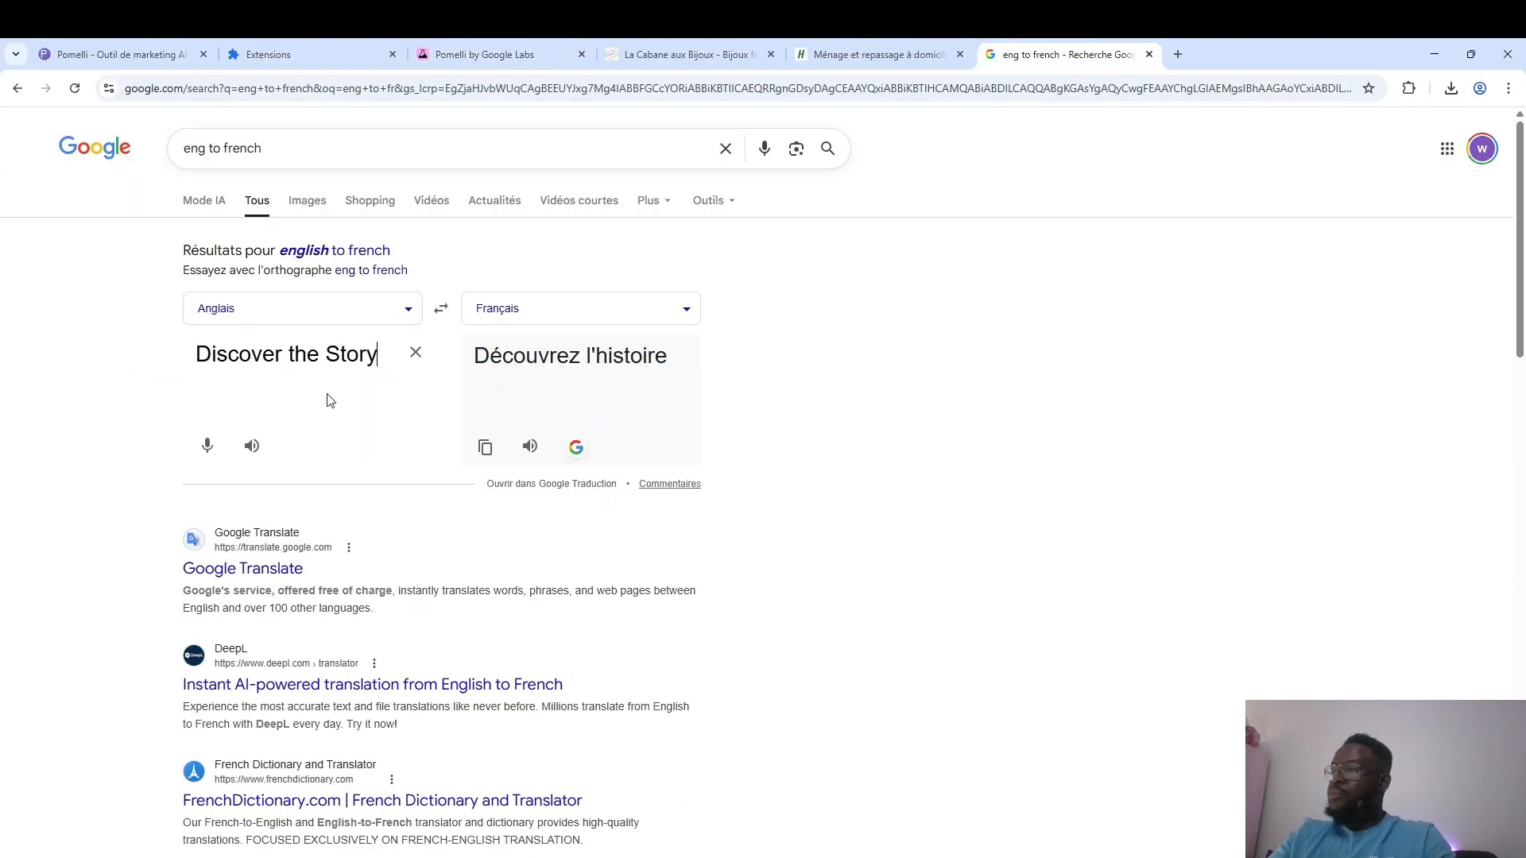
{"action": "triple_click", "coordinate": [670, 365]}
{"action": "key", "text": "ctrl+c"}
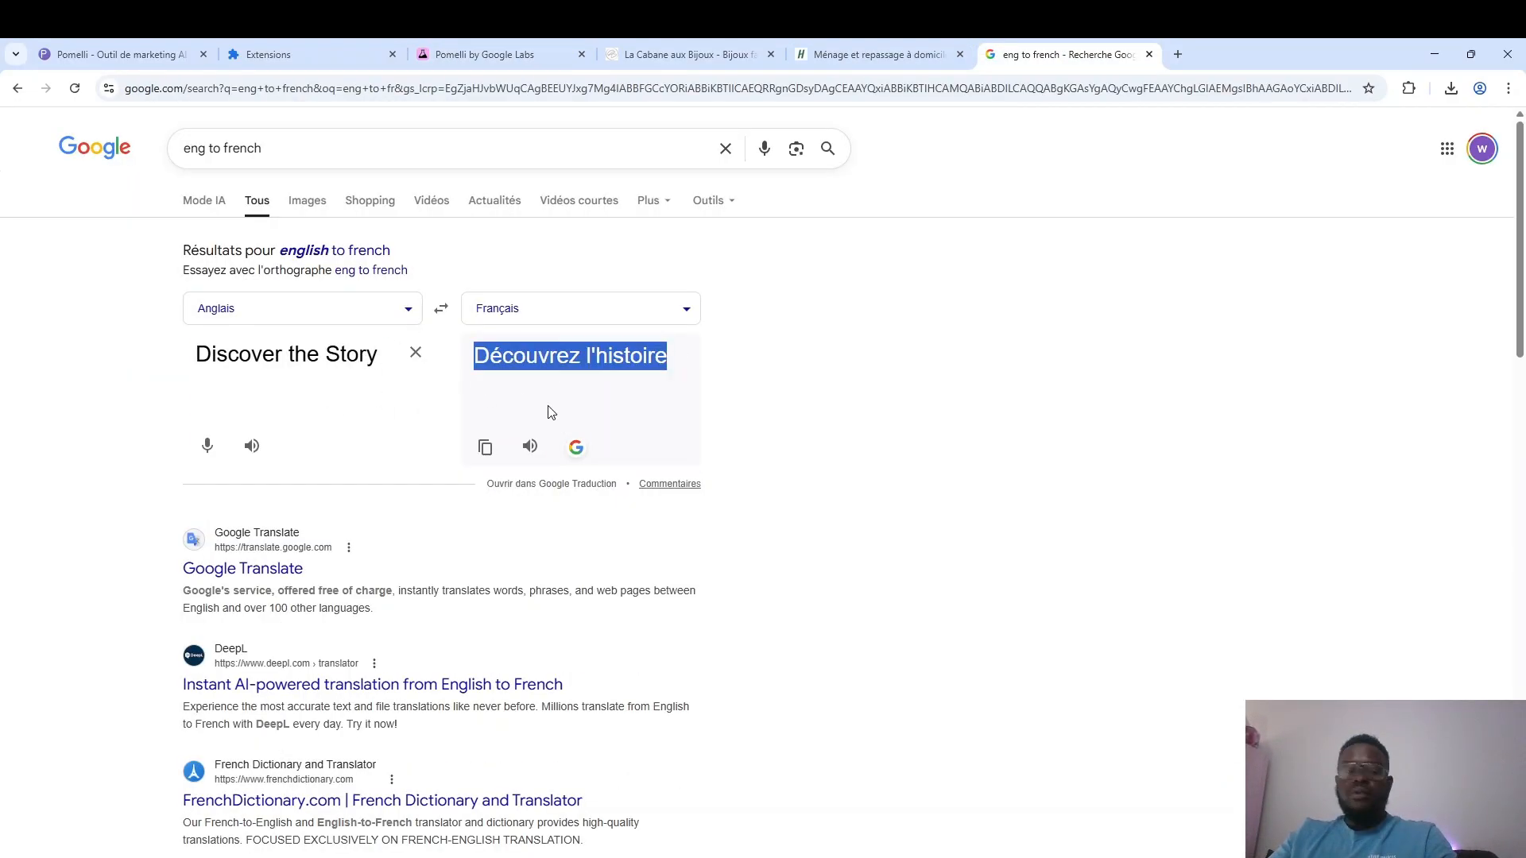
{"action": "left_click", "coordinate": [461, 46]}
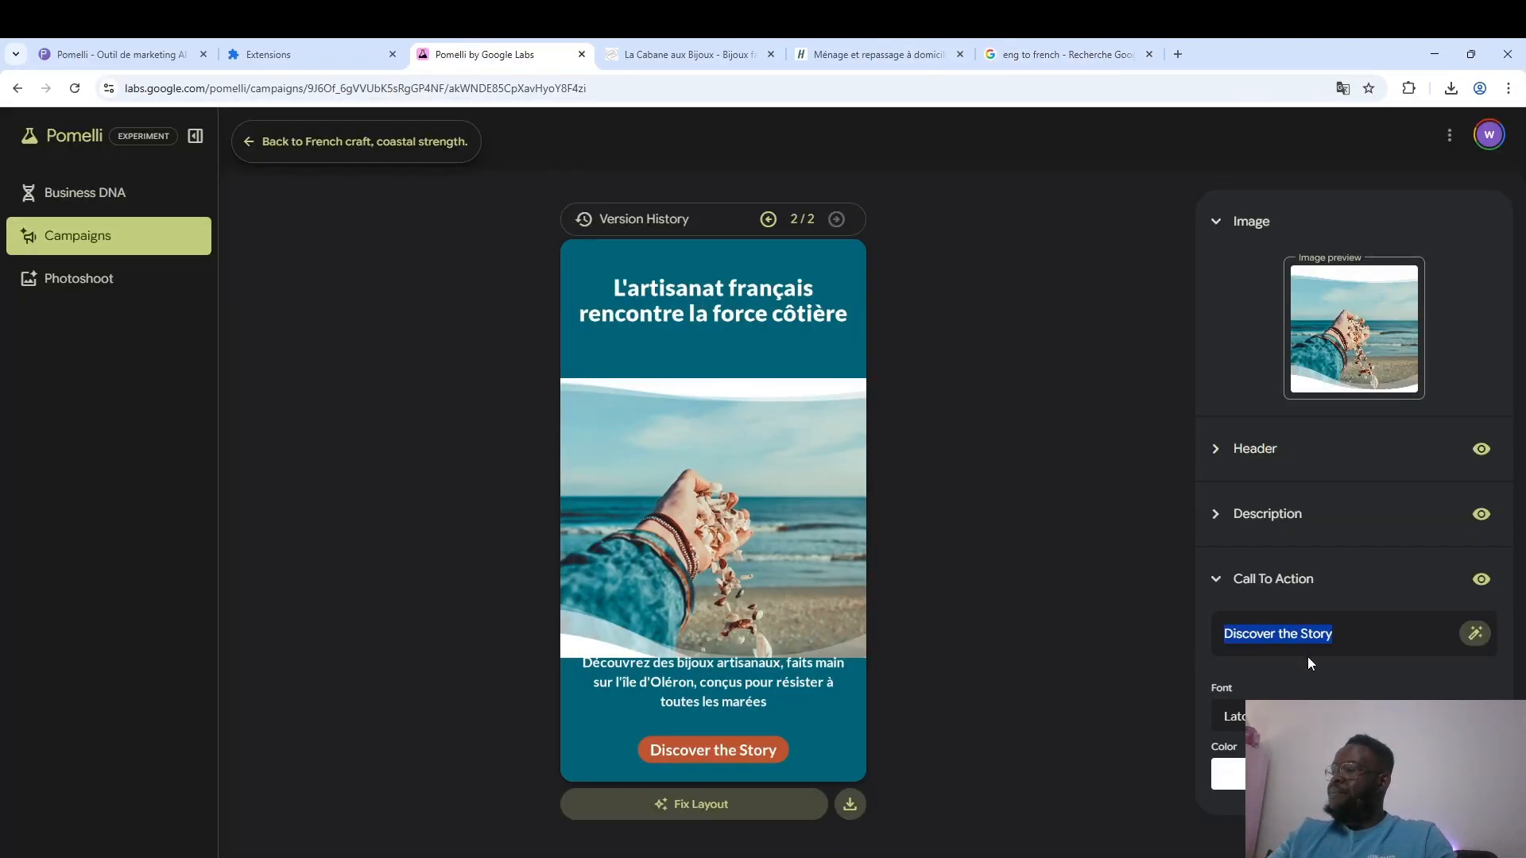
{"action": "key", "text": "ctrl+v"}
{"action": "left_click", "coordinate": [1222, 652]}
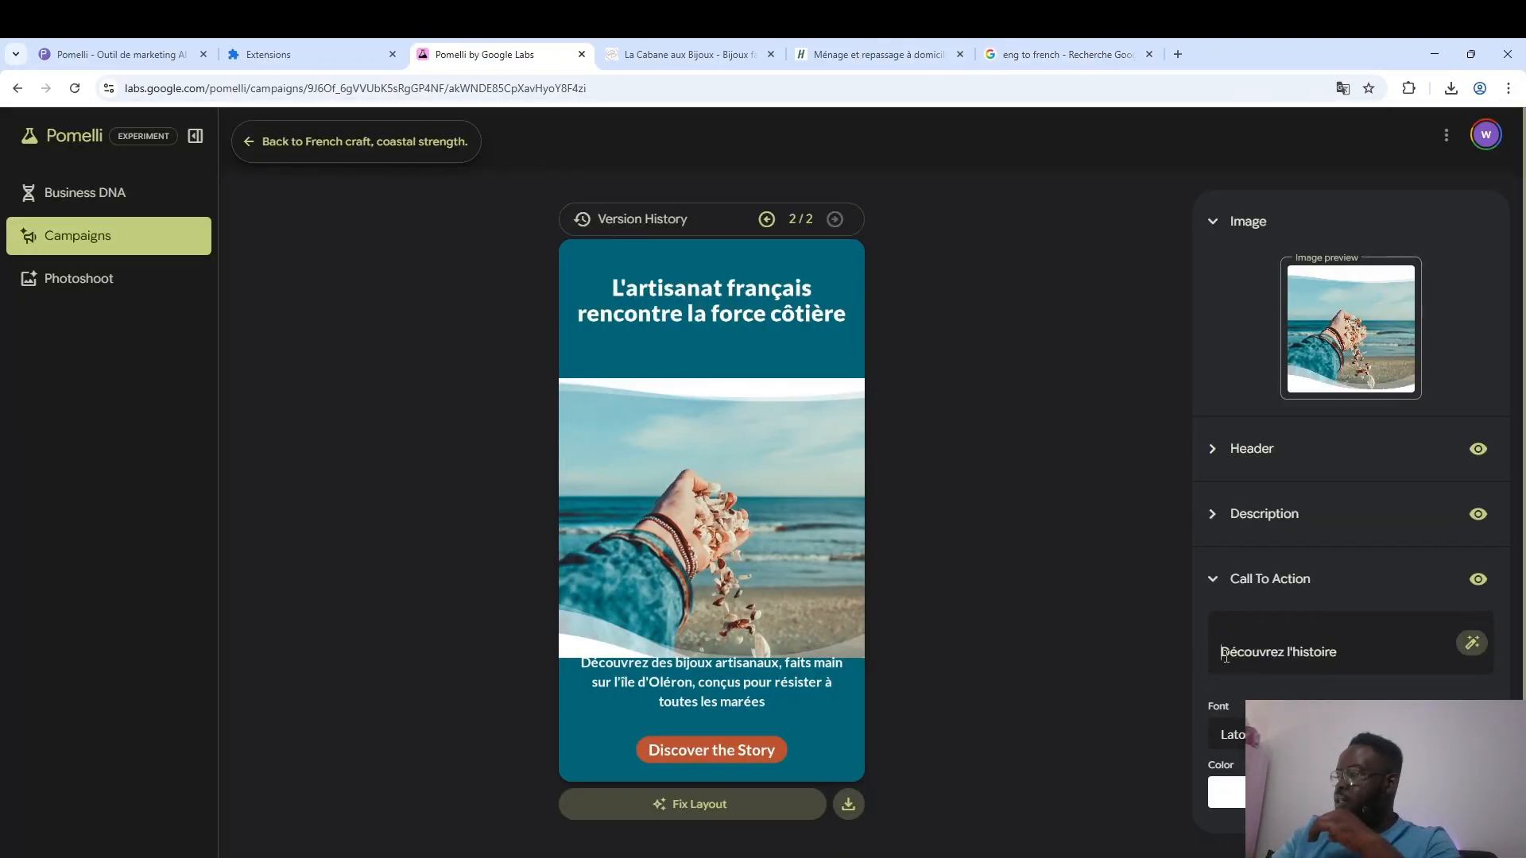
{"action": "key", "text": "BackSpace"}
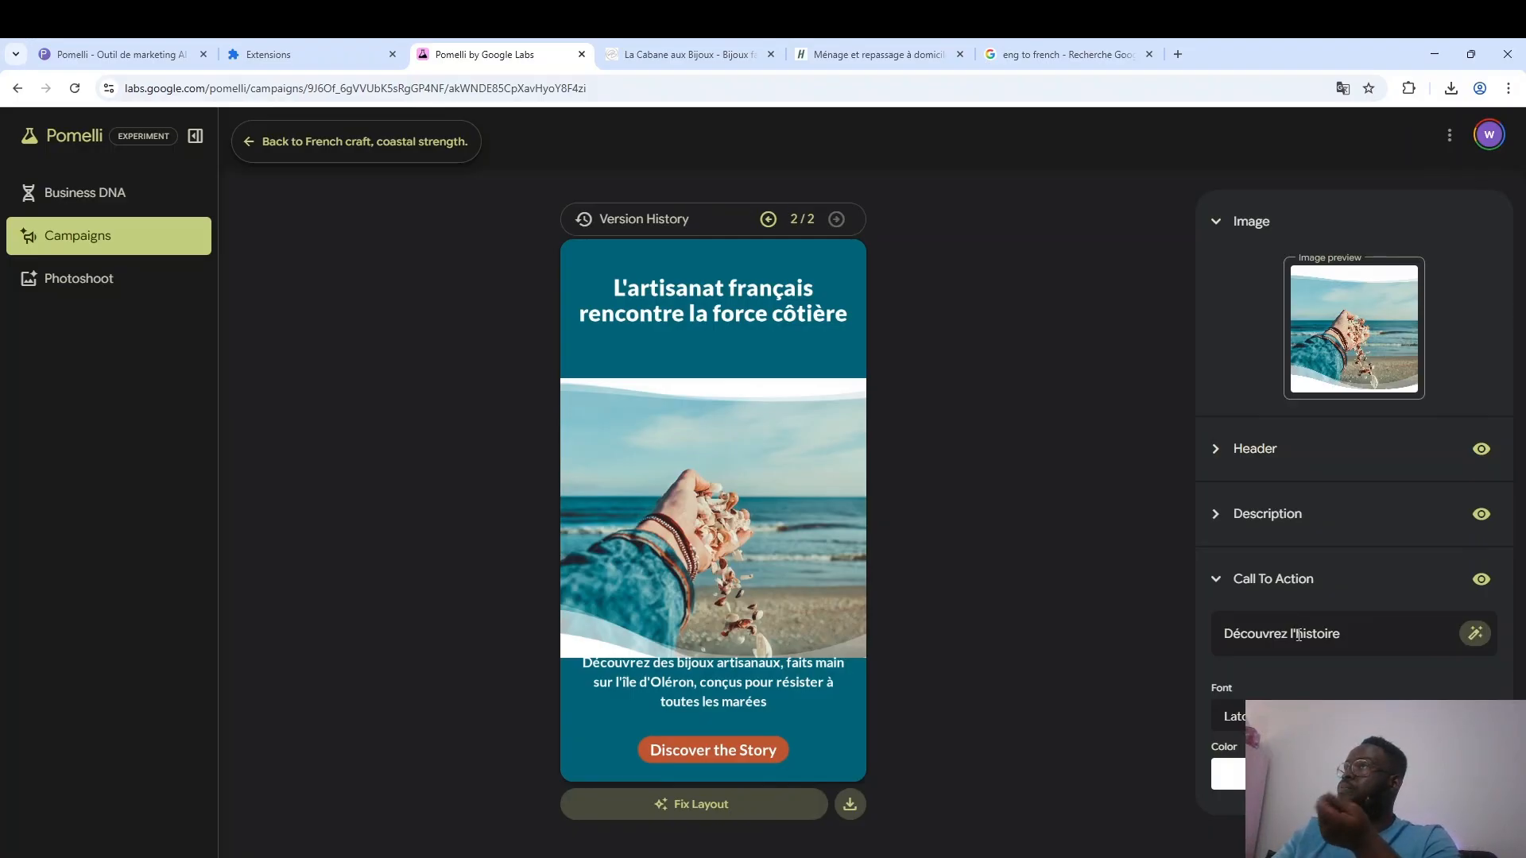
Reword the call to action as "Découvrez notre marque".
{"action": "left_click_drag", "start_coordinate": [1342, 634], "coordinate": [1293, 636]}
{"action": "type", "text": "ce qui nous"}
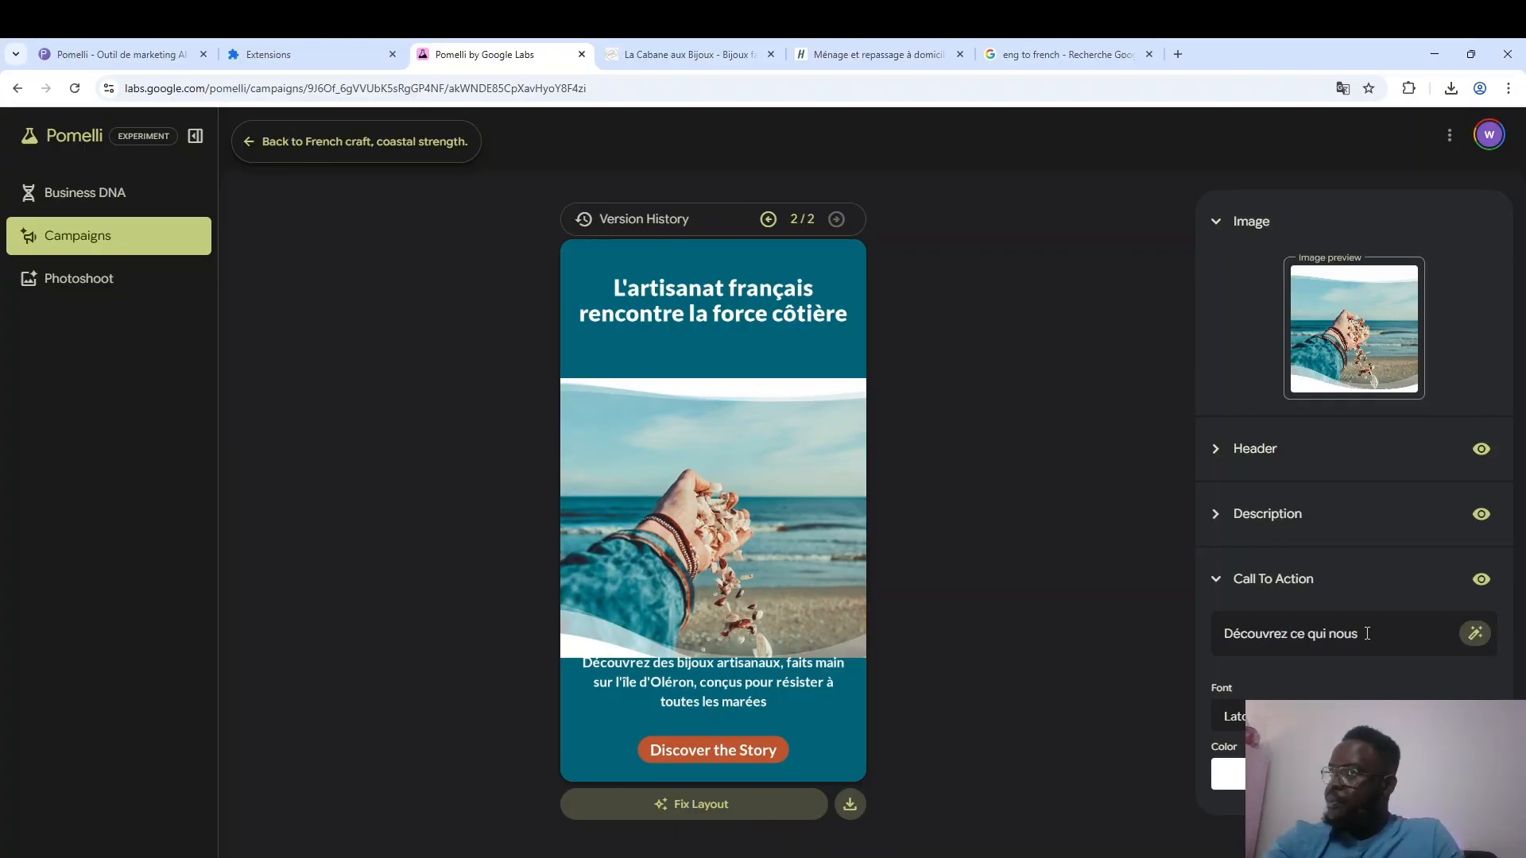
{"action": "key", "text": "BackSpace"}
{"action": "key", "text": "BackSpace"}
{"action": "key", "text": "BackSpace"}
{"action": "key", "text": "BackSpace"}
{"action": "key", "text": "BackSpace"}
{"action": "key", "text": "BackSpace"}
{"action": "key", "text": "BackSpace"}
{"action": "key", "text": "BackSpace"}
{"action": "key", "text": "BackSpace"}
{"action": "key", "text": "BackSpace"}
{"action": "key", "text": "BackSpace"}
{"action": "type", "text": "notre marque"}
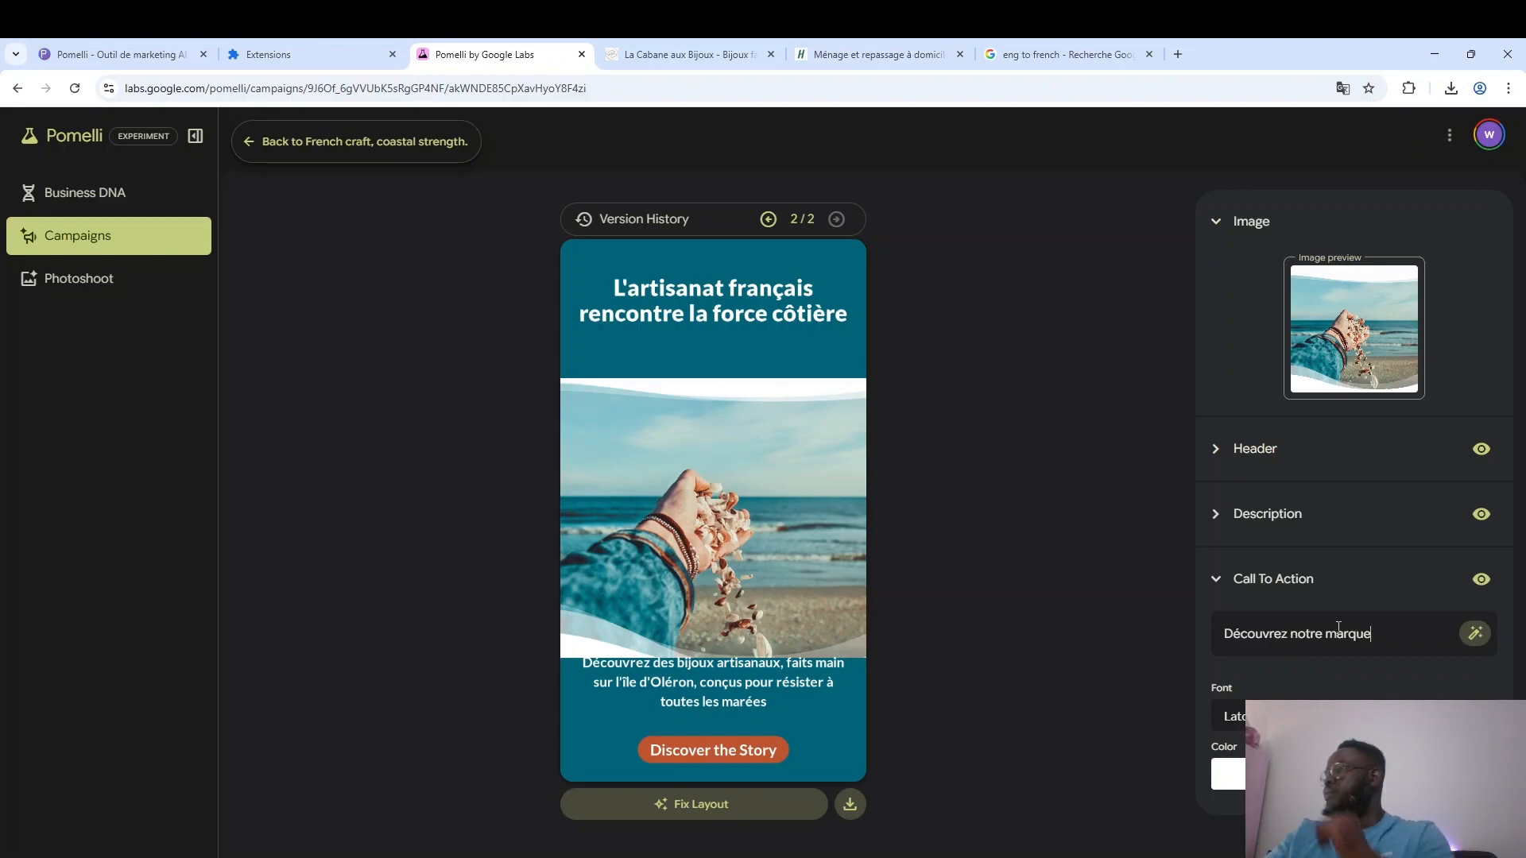
{"action": "left_click", "coordinate": [1349, 675]}
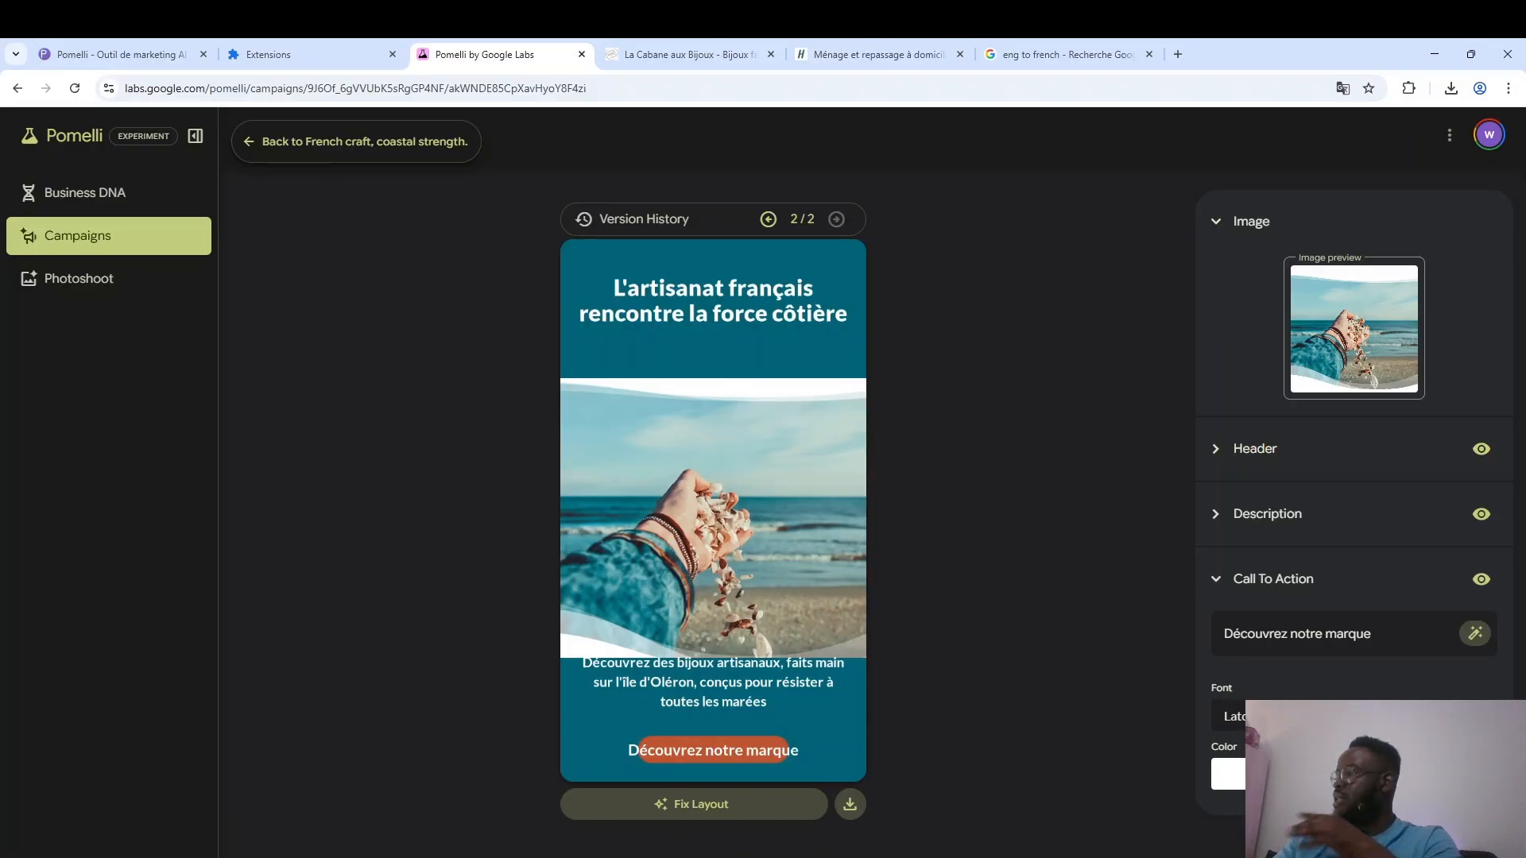
Reduce the call to action's font size so the text fits inside its orange button.
{"action": "left_click", "coordinate": [1388, 717]}
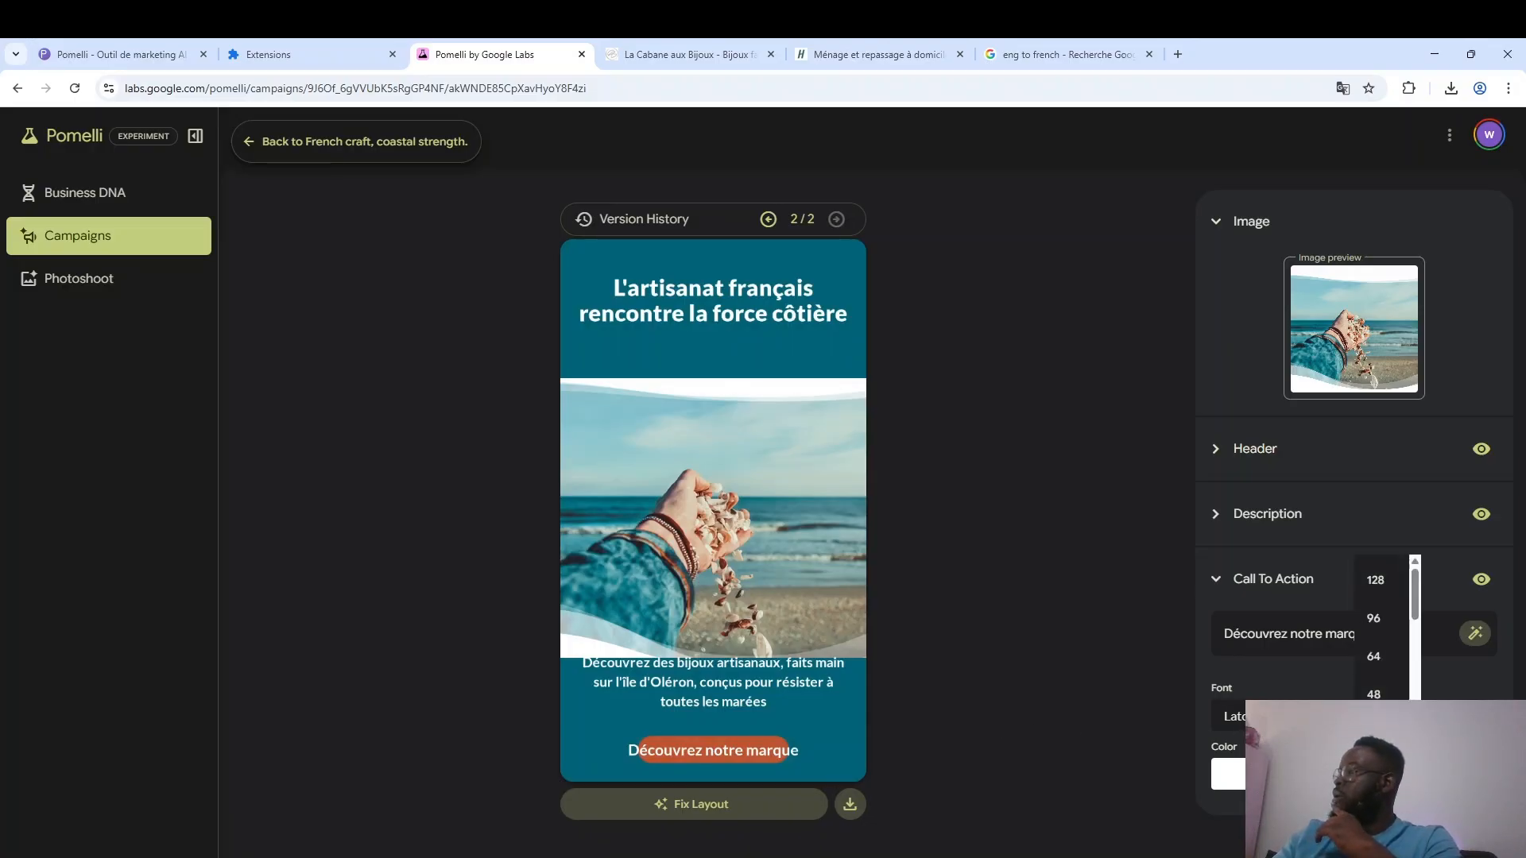
{"action": "left_click", "coordinate": [1264, 670]}
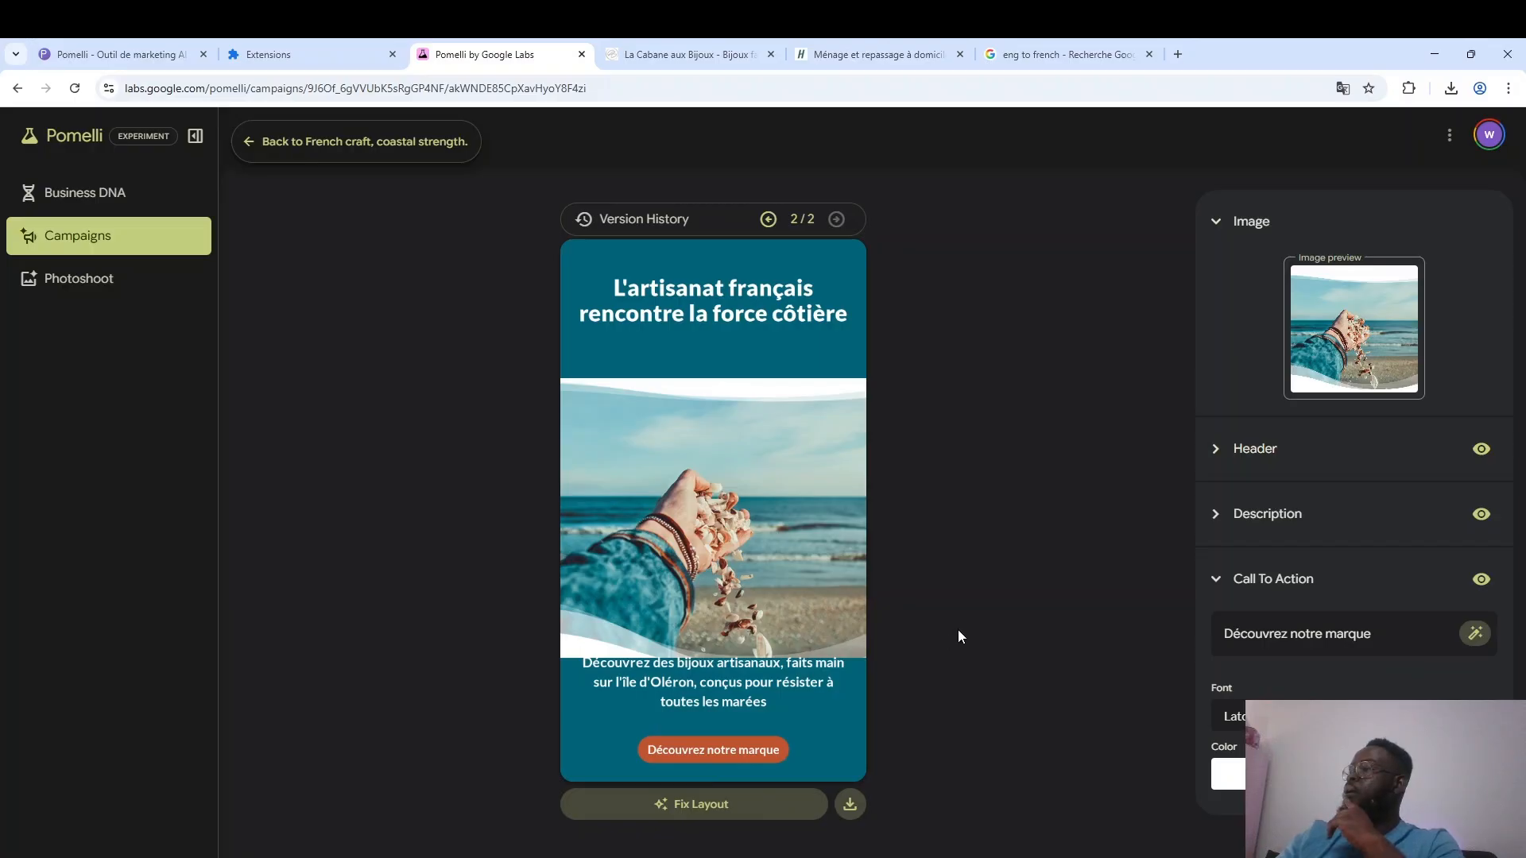
{"action": "left_click", "coordinate": [1222, 585]}
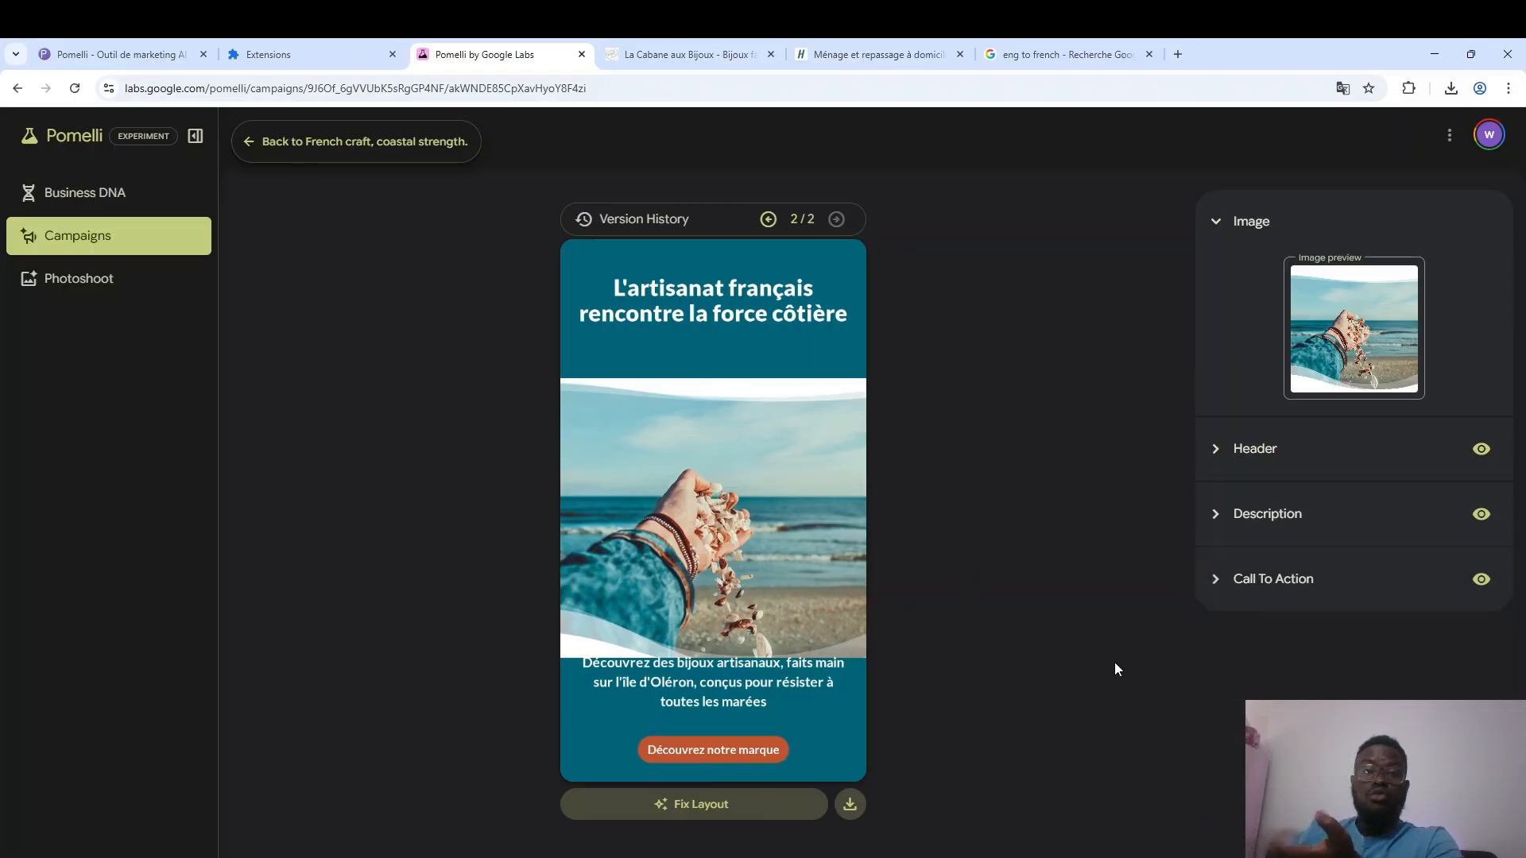
Compare the creative's first version in the version history, and download the second version with the "Découvrez notre marque" button.
{"action": "left_click", "coordinate": [767, 219]}
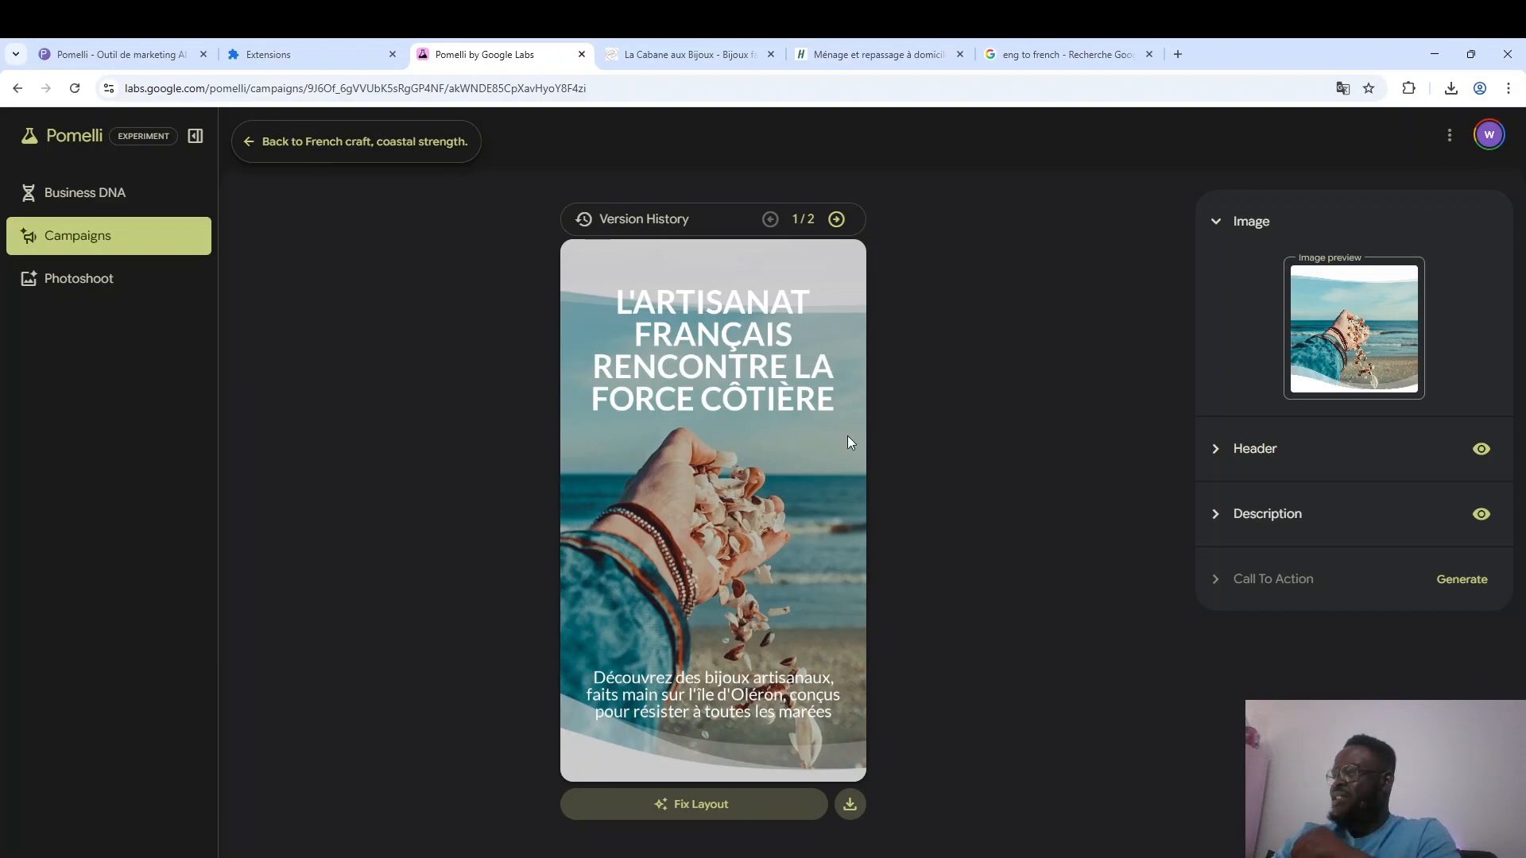
{"action": "left_click", "coordinate": [852, 818]}
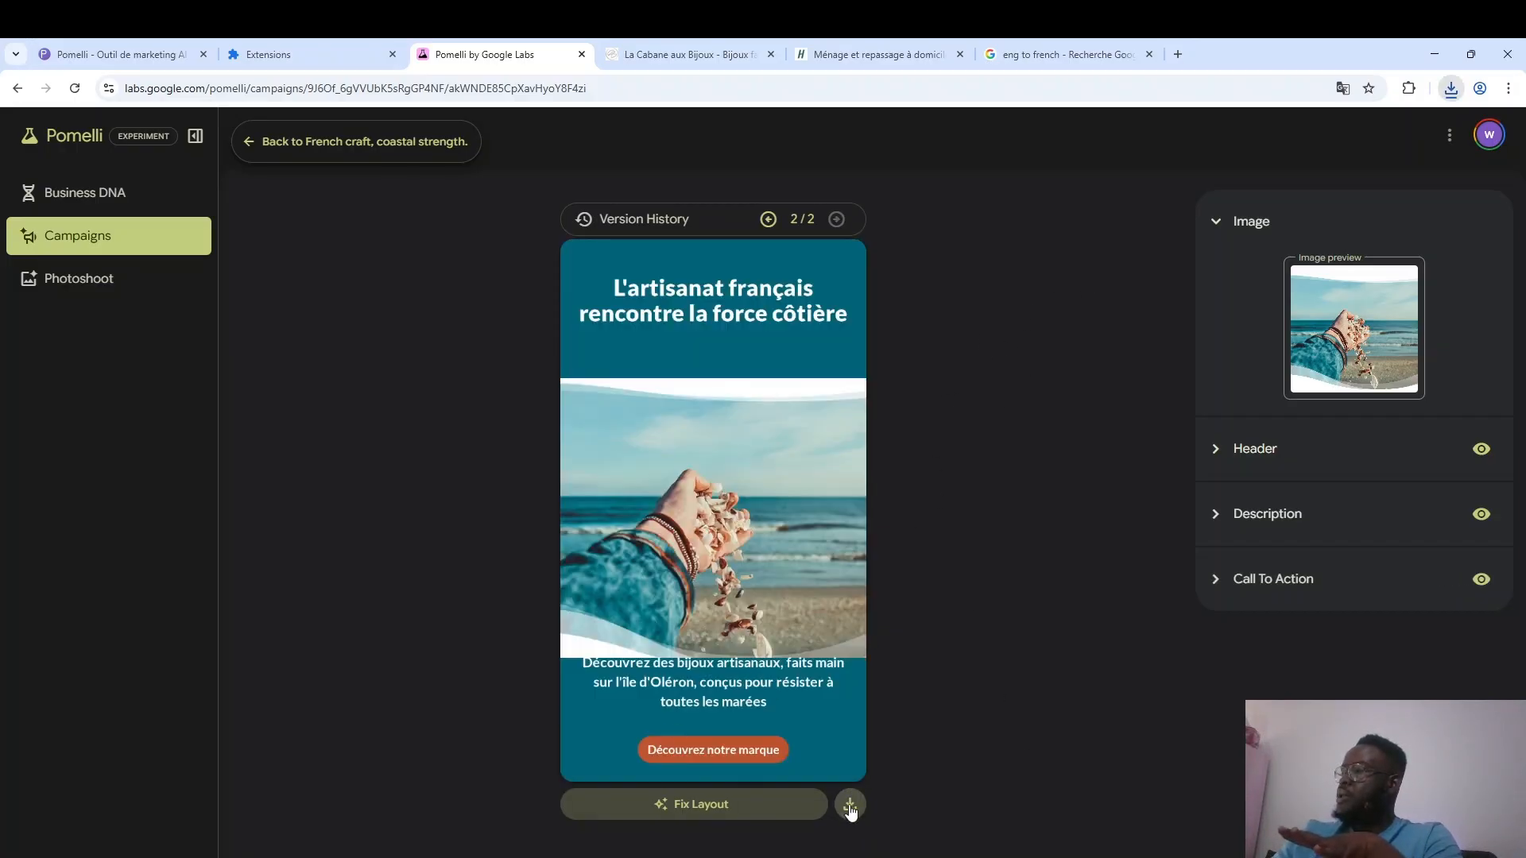
Compare the creative's two versions in the version history, and return to the "French craft, coastal strength." campaign.
{"action": "left_click", "coordinate": [768, 220]}
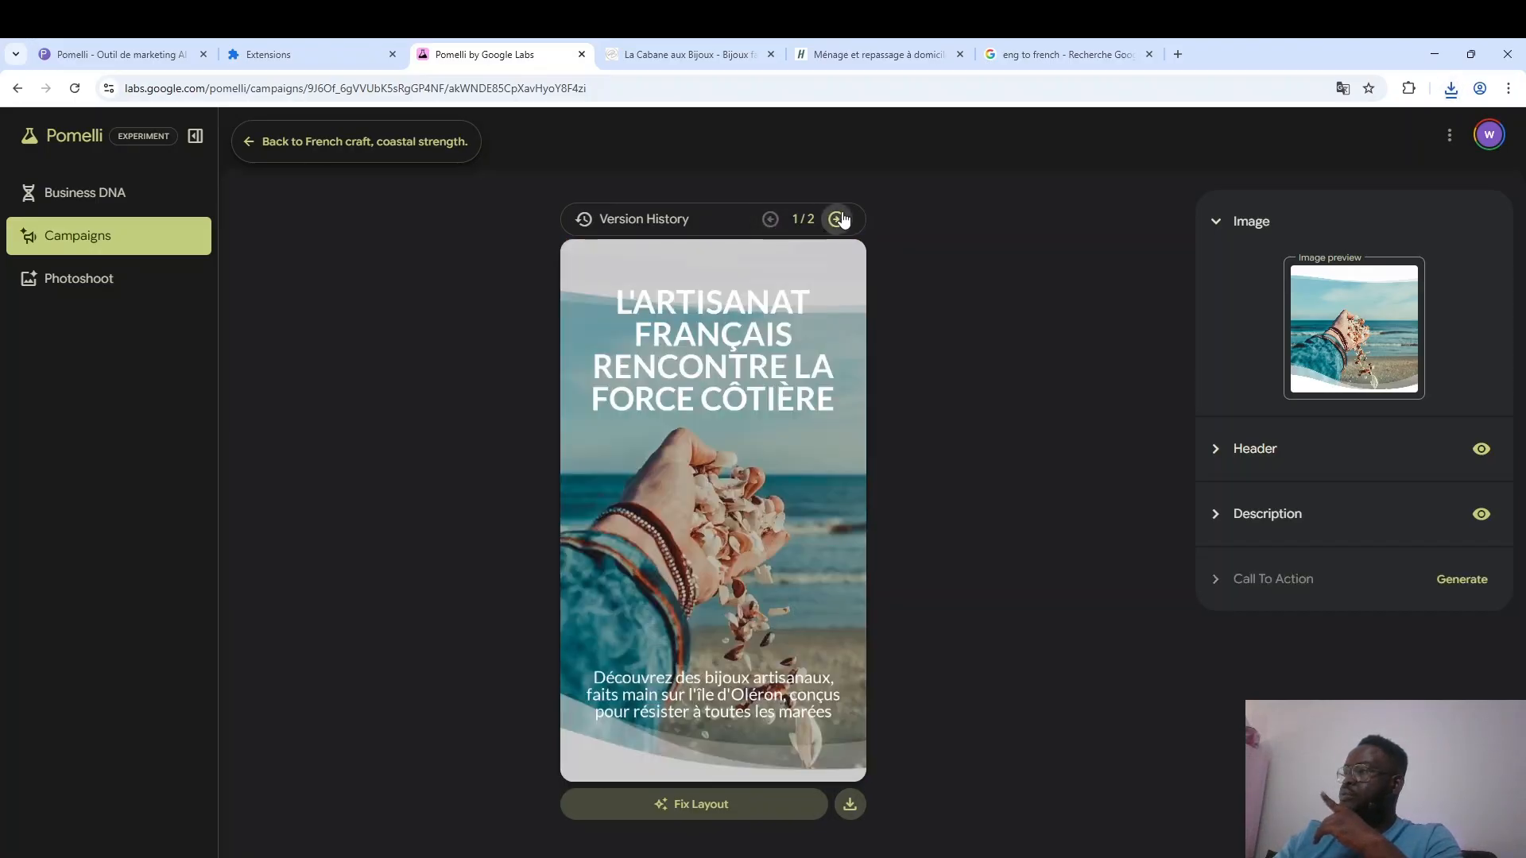
{"action": "left_click", "coordinate": [836, 220]}
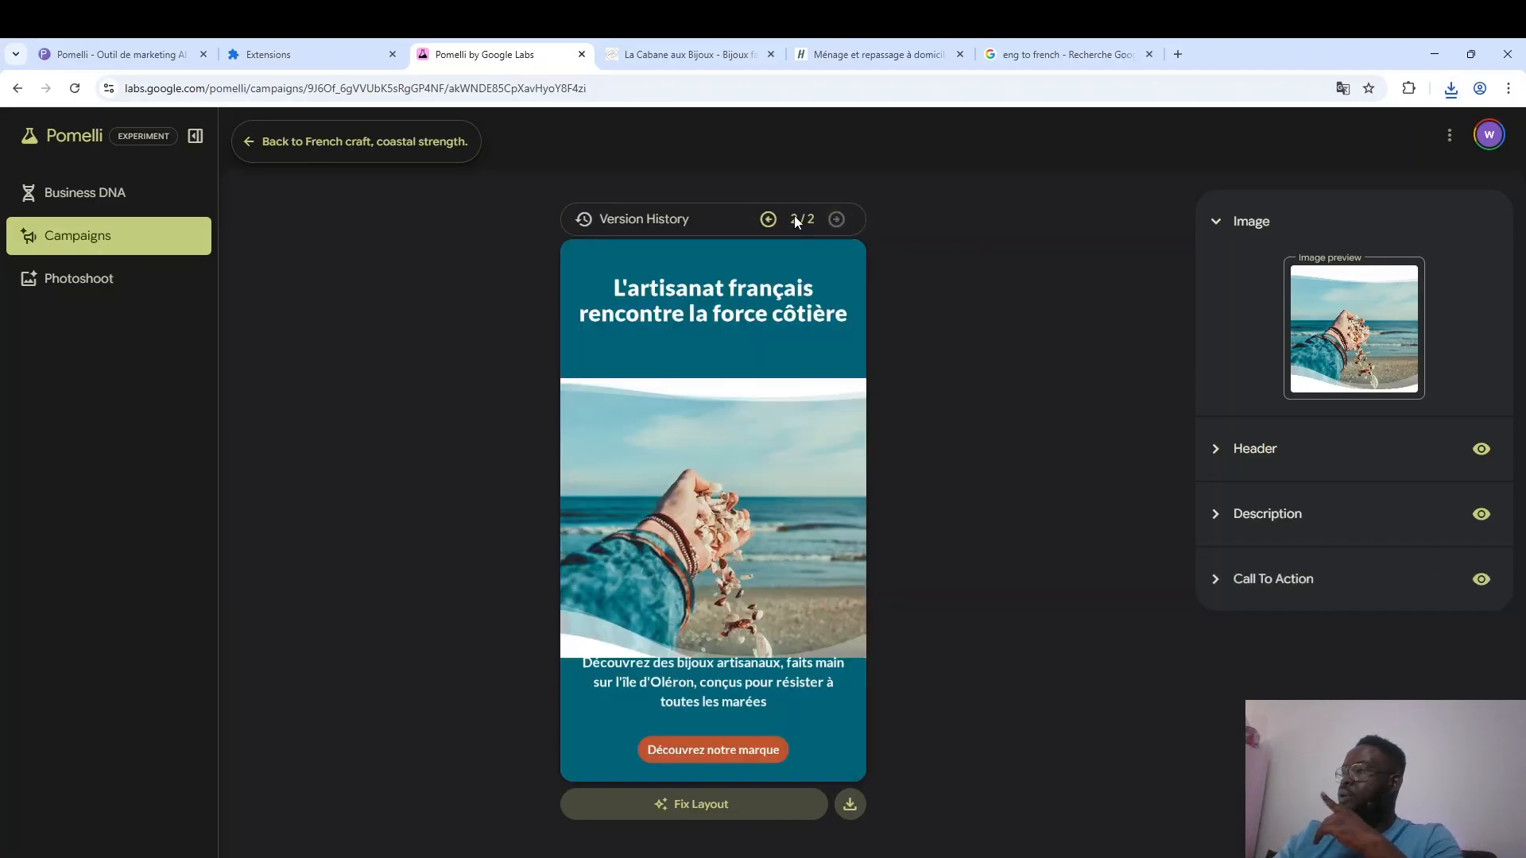
{"action": "left_click", "coordinate": [405, 143]}
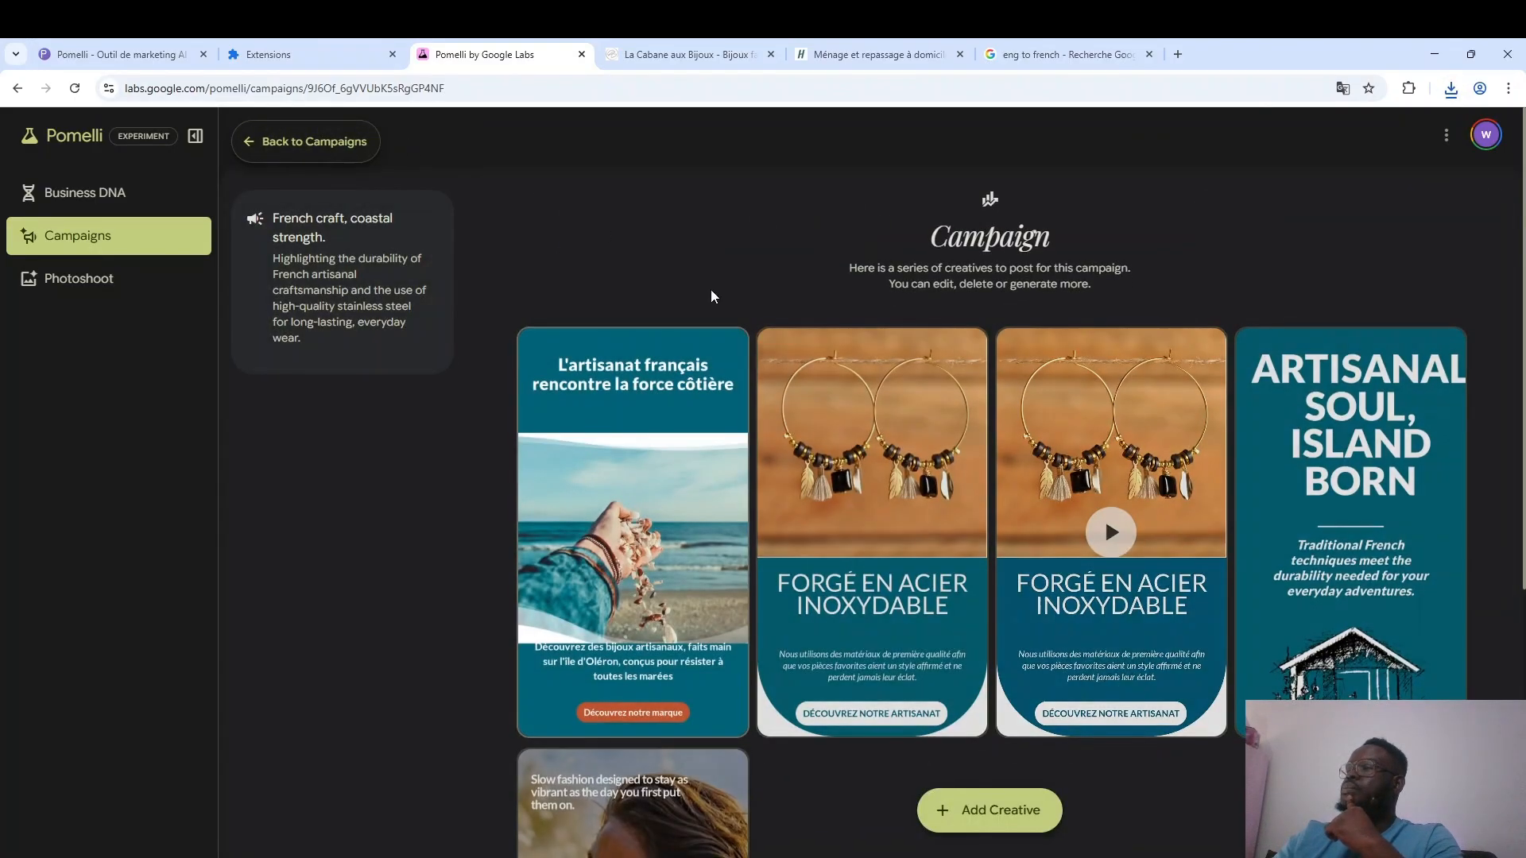
{"action": "left_click", "coordinate": [663, 545]}
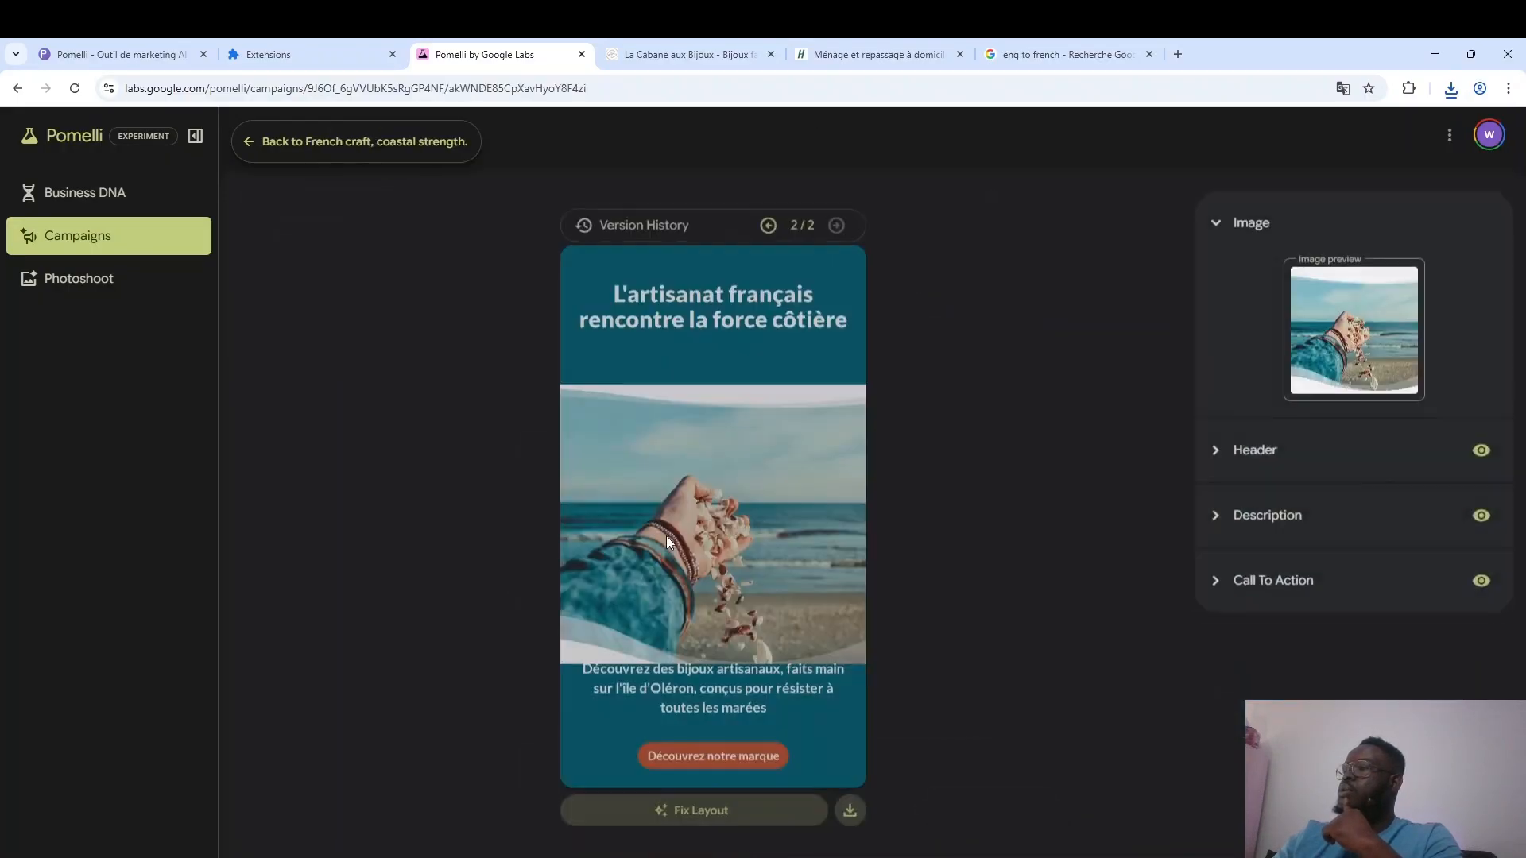
{"action": "left_click", "coordinate": [768, 219]}
{"action": "left_click", "coordinate": [837, 219]}
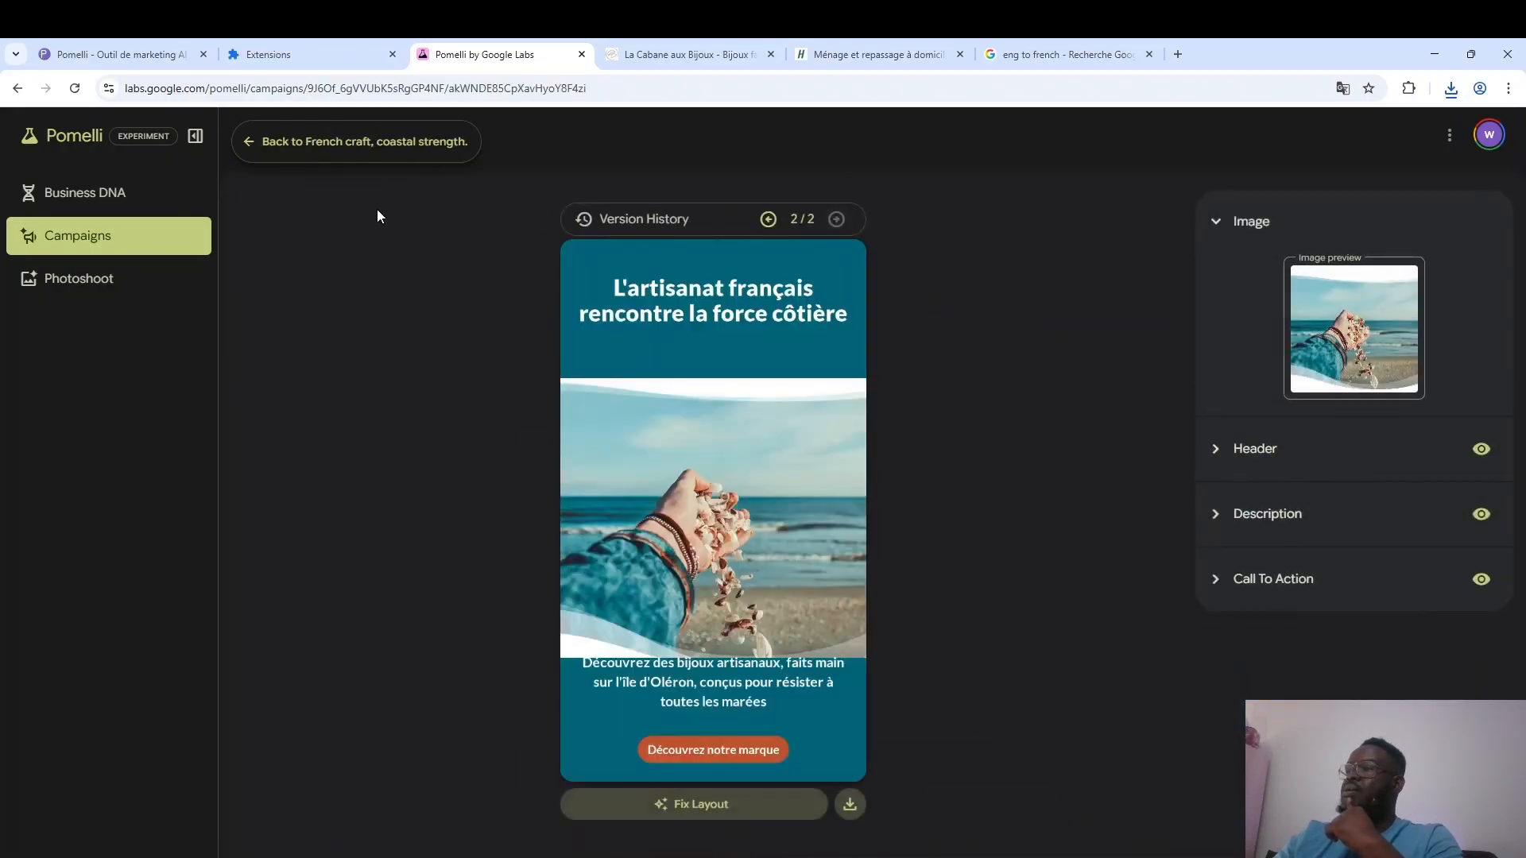
{"action": "left_click", "coordinate": [313, 143]}
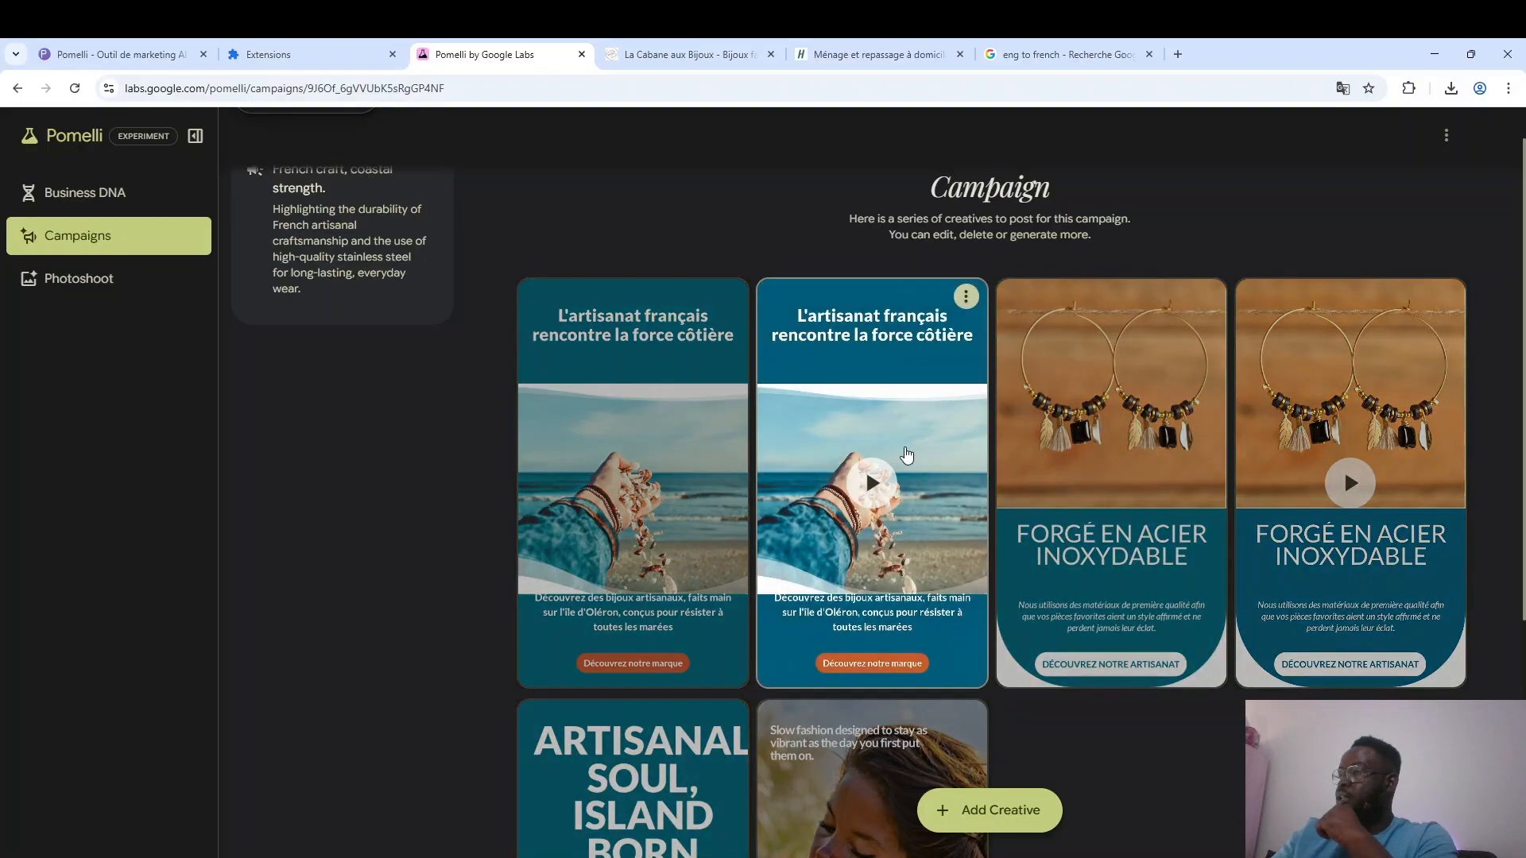
Play the animated version of the "L'artisanat français rencontre la force côtière" creative and look over the campaign's other creatives.
{"action": "left_click", "coordinate": [874, 485]}
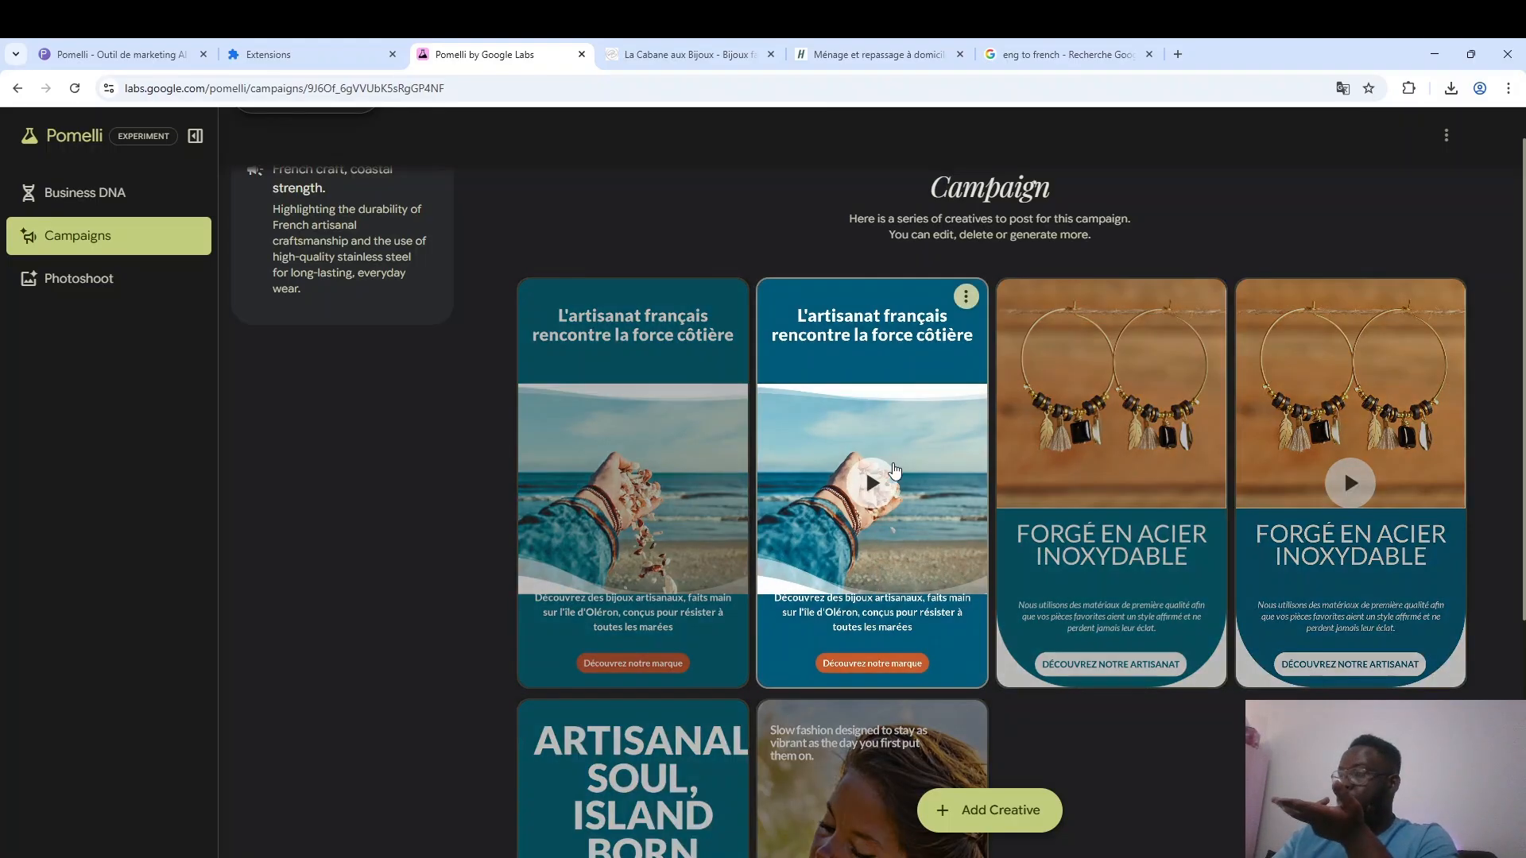
{"action": "scroll", "coordinate": [1034, 572], "scroll_direction": "down", "scroll_amount": 1}
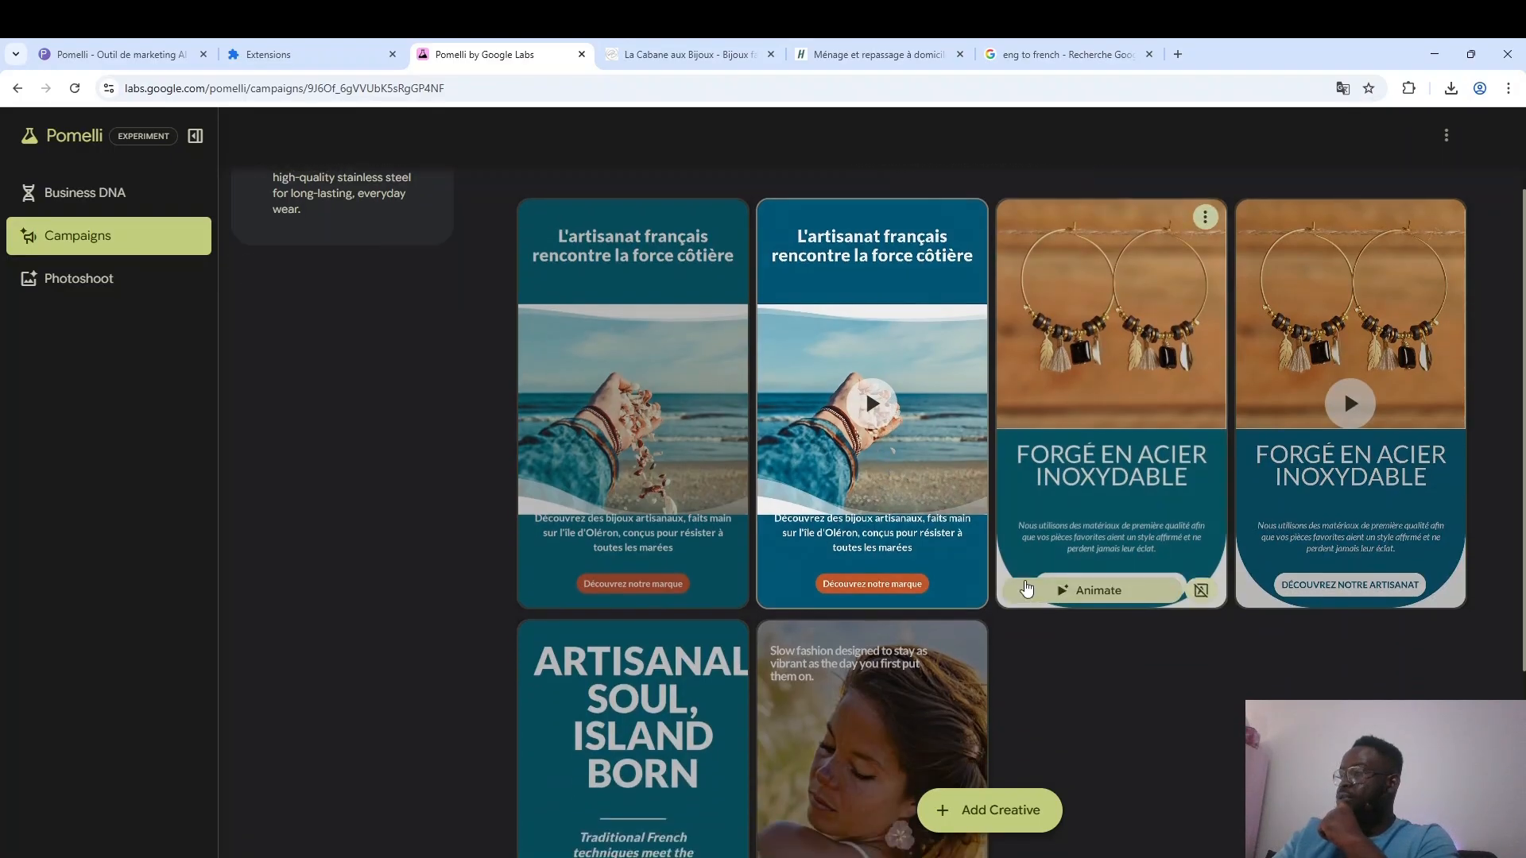
{"action": "scroll", "coordinate": [1013, 641], "scroll_direction": "up", "scroll_amount": 1}
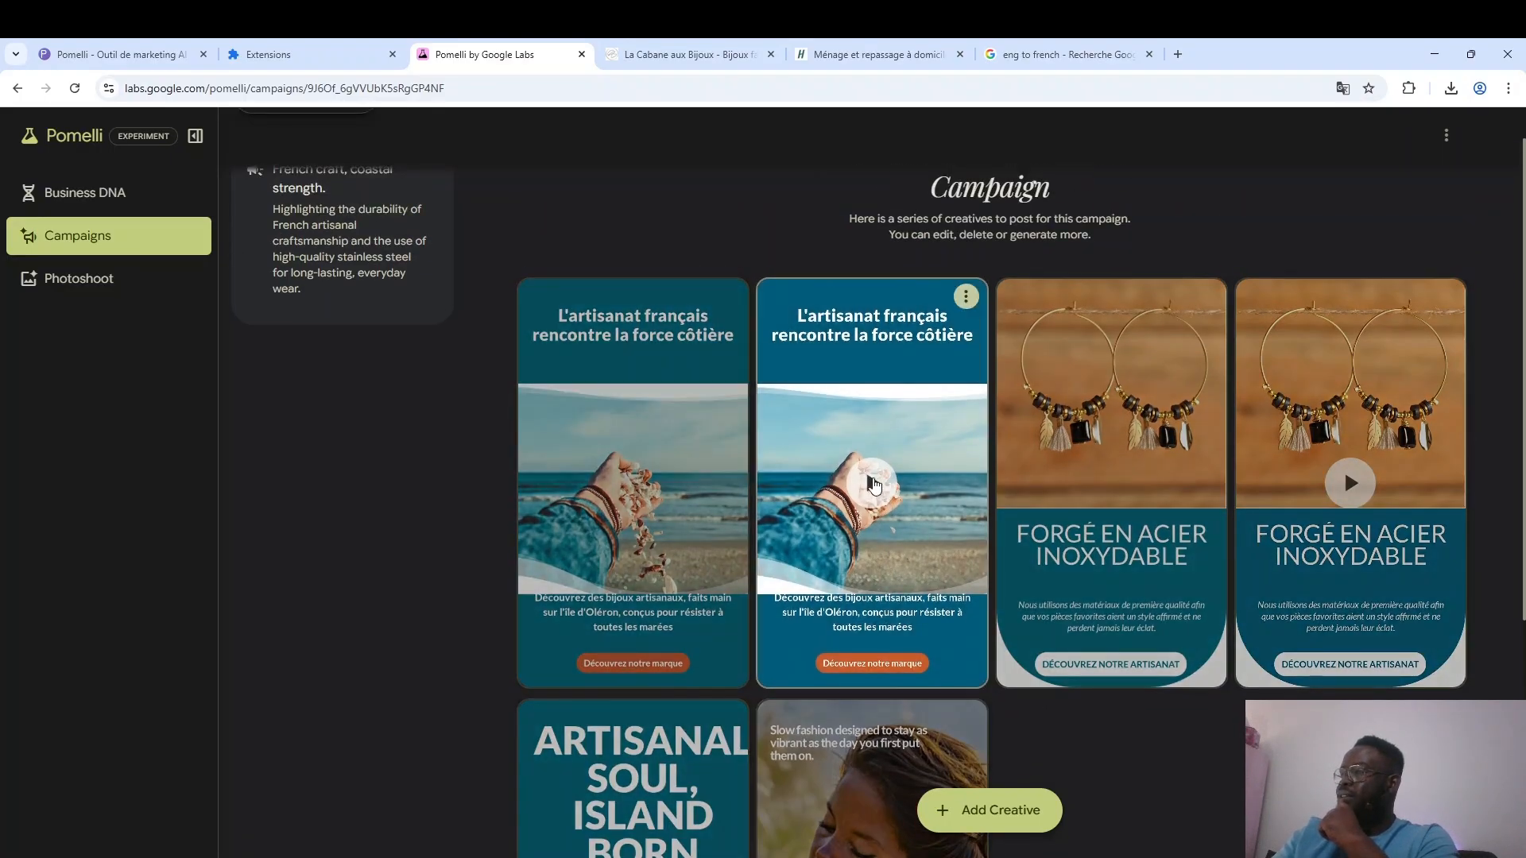
{"action": "left_click", "coordinate": [875, 485]}
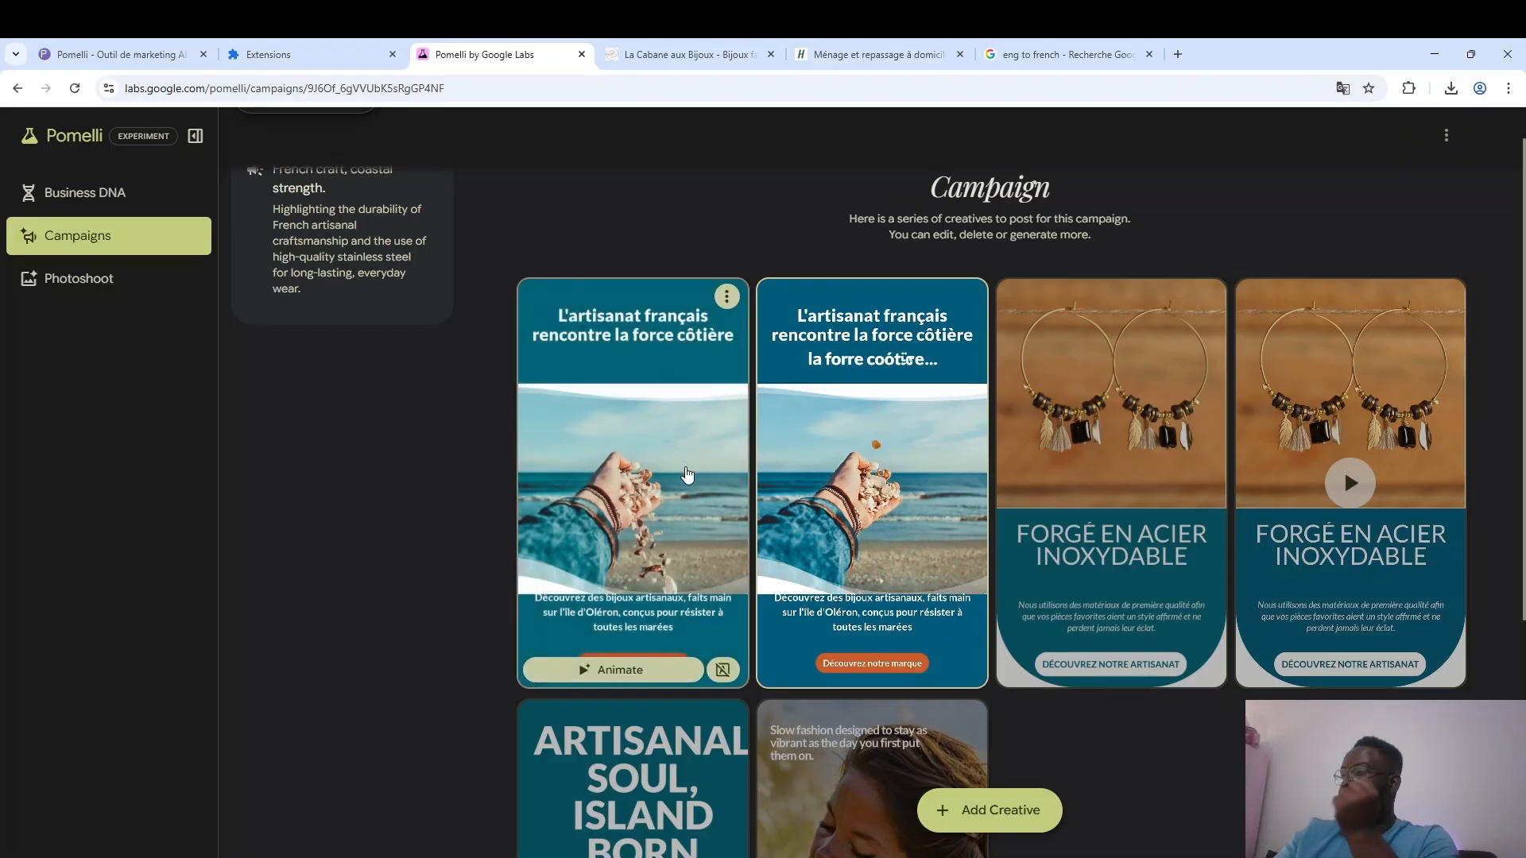
{"action": "scroll", "coordinate": [213, 657], "scroll_direction": "up", "scroll_amount": 1}
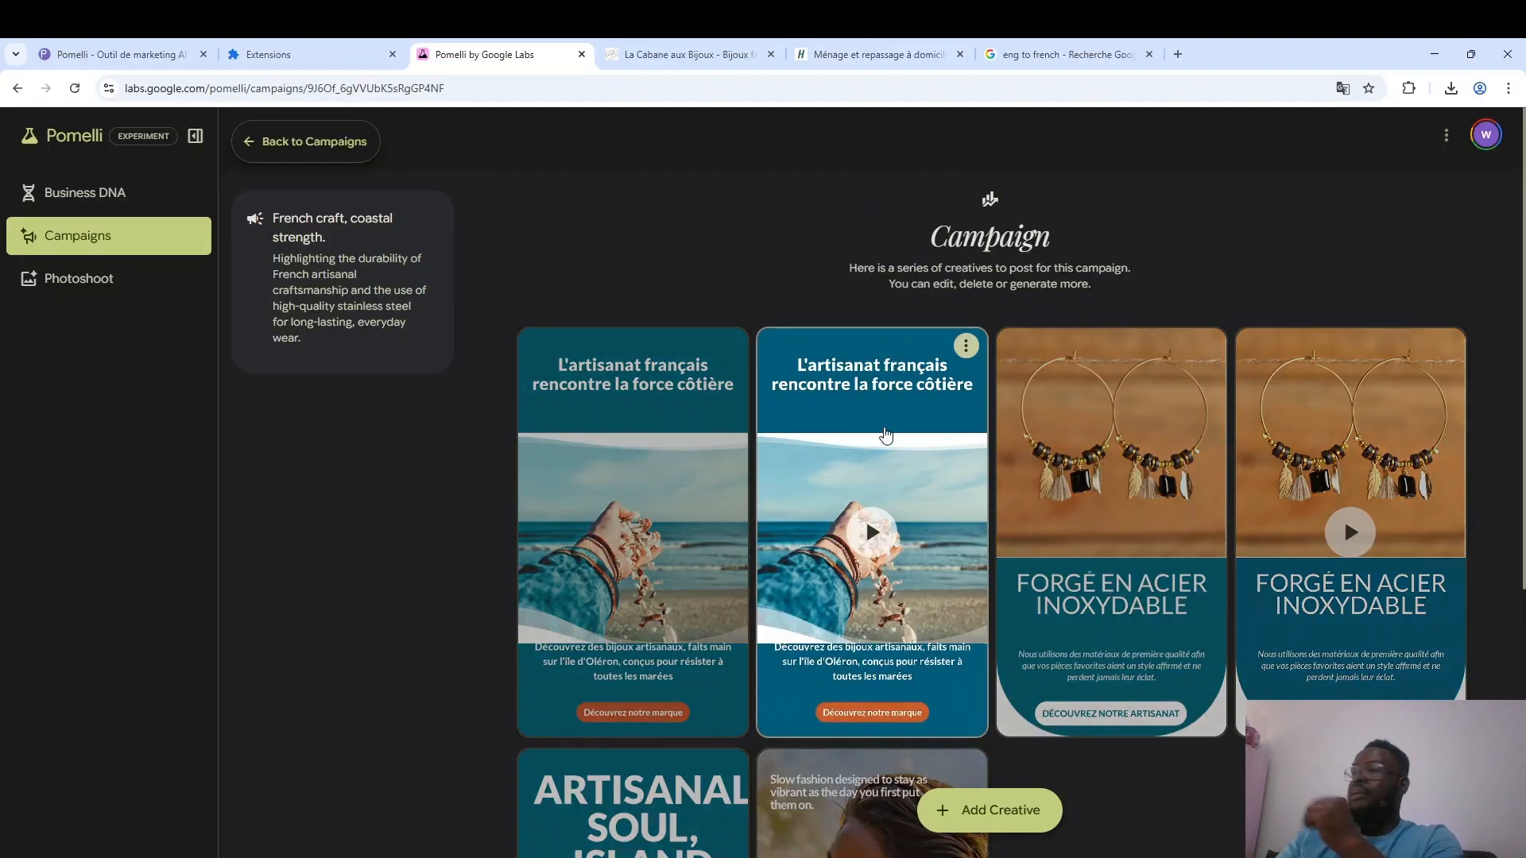
{"action": "left_click", "coordinate": [863, 545]}
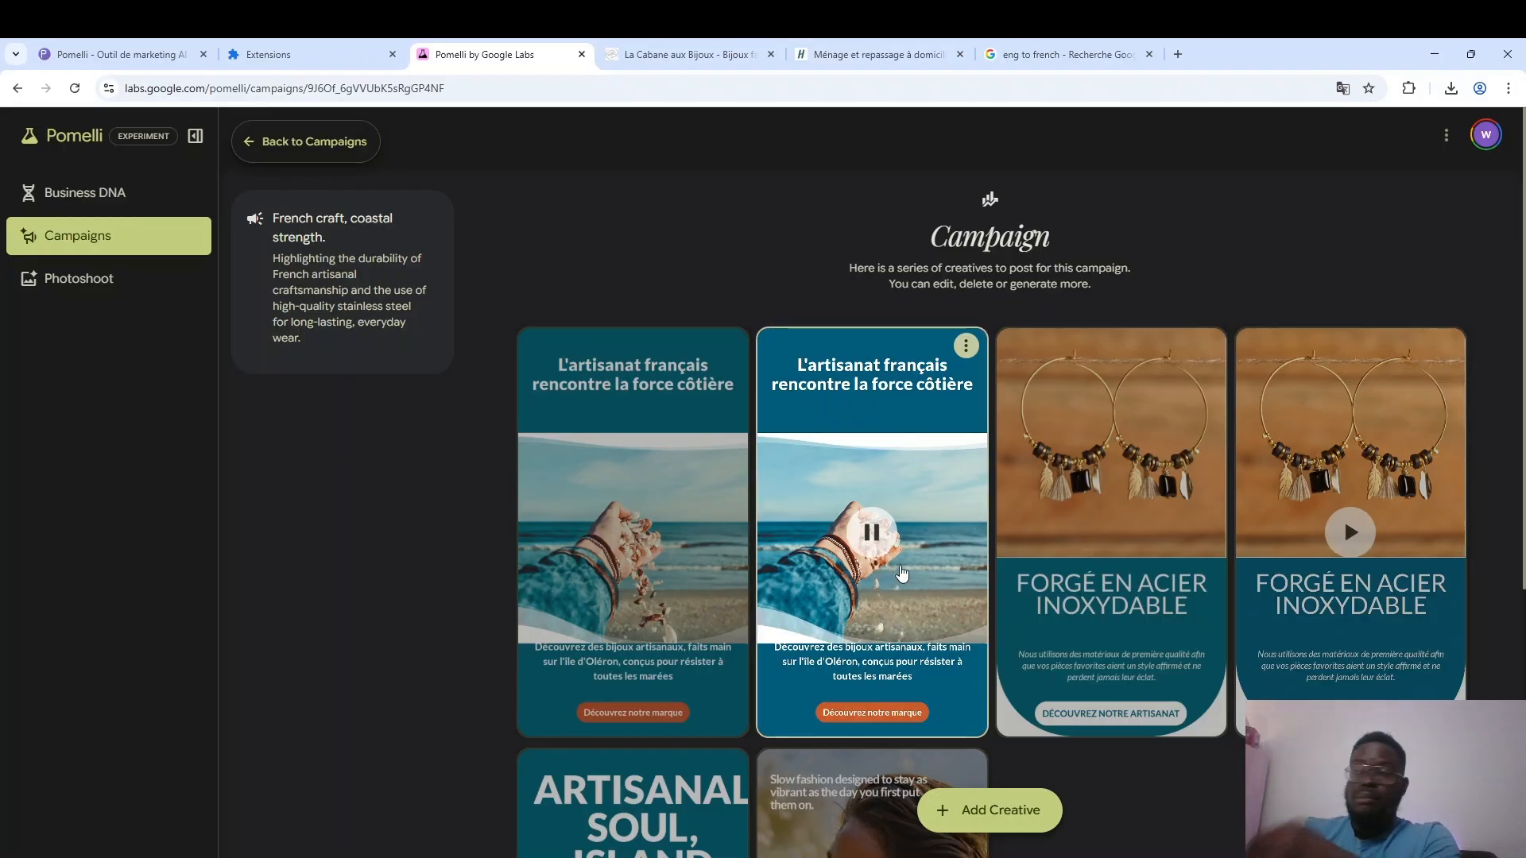
{"action": "scroll", "coordinate": [954, 477], "scroll_direction": "down", "scroll_amount": 5}
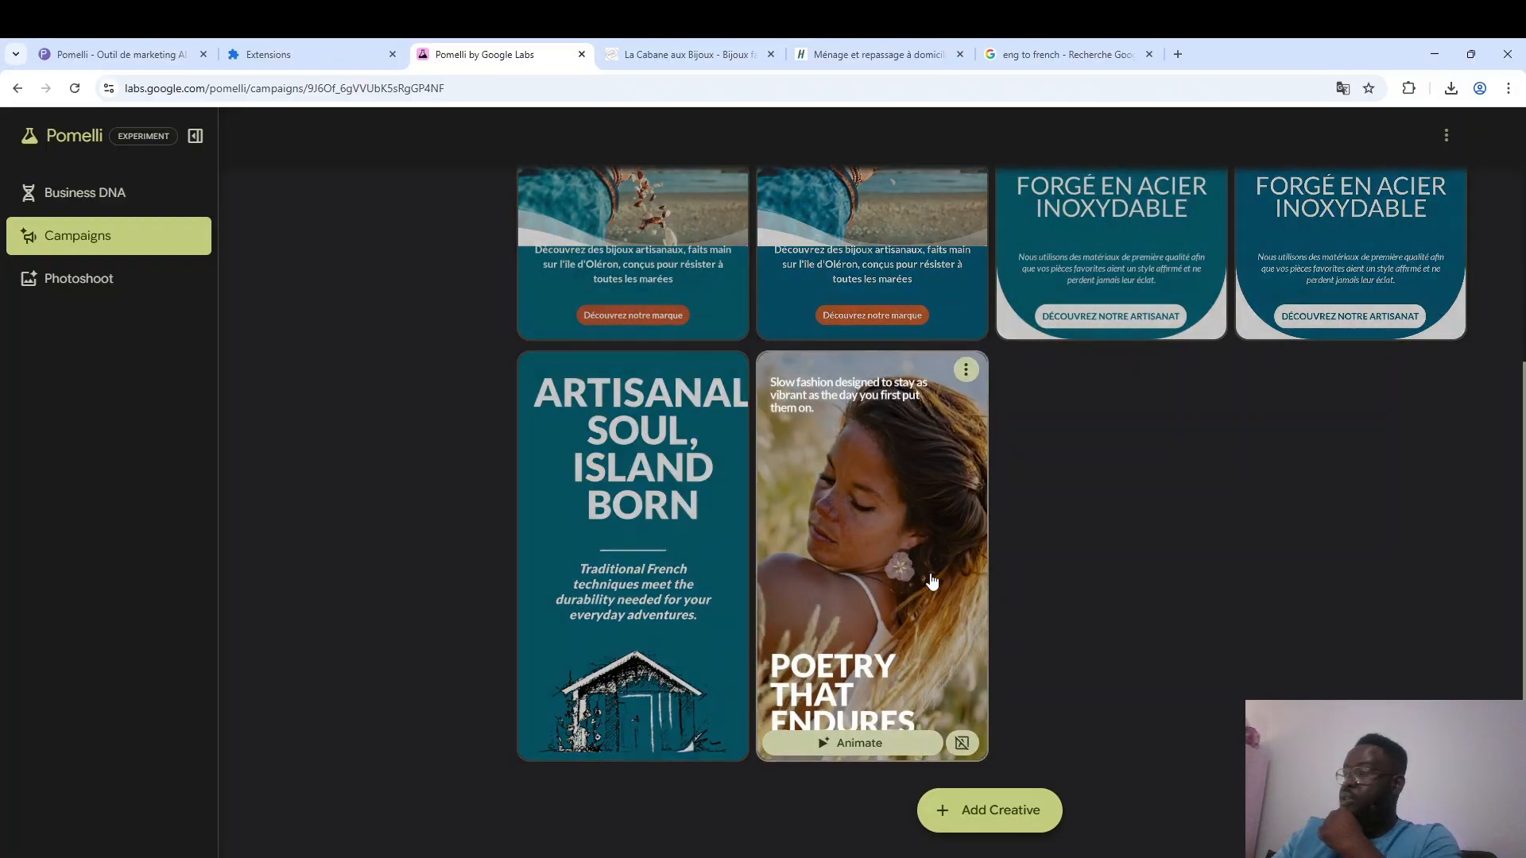
{"action": "scroll", "coordinate": [954, 580], "scroll_direction": "up", "scroll_amount": 5}
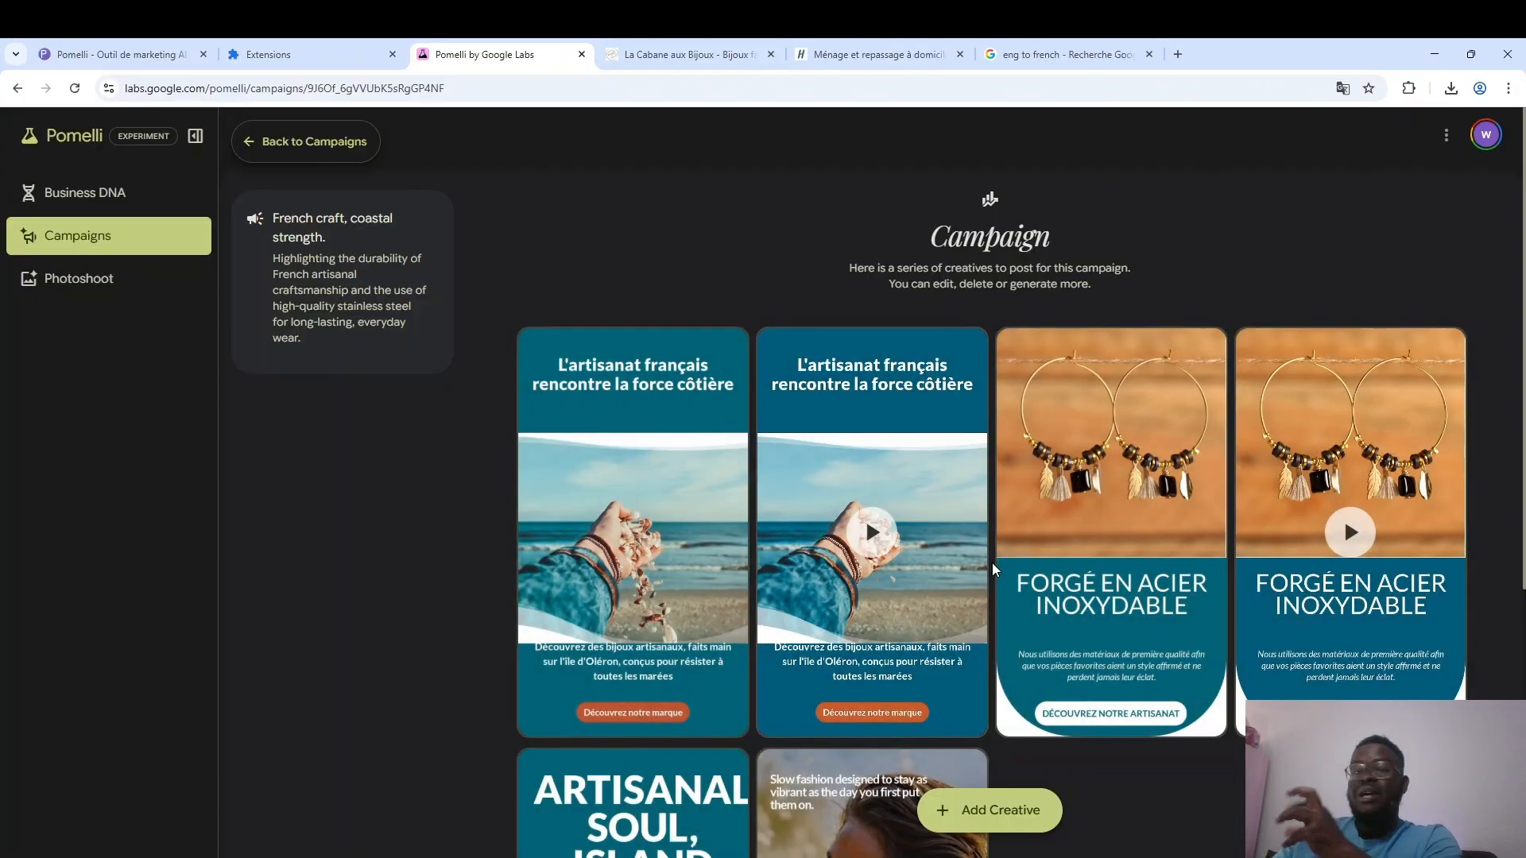
Reopen the static "L'artisanat français rencontre la force côtière" creative and compare its first version with the second.
{"action": "left_click", "coordinate": [688, 509]}
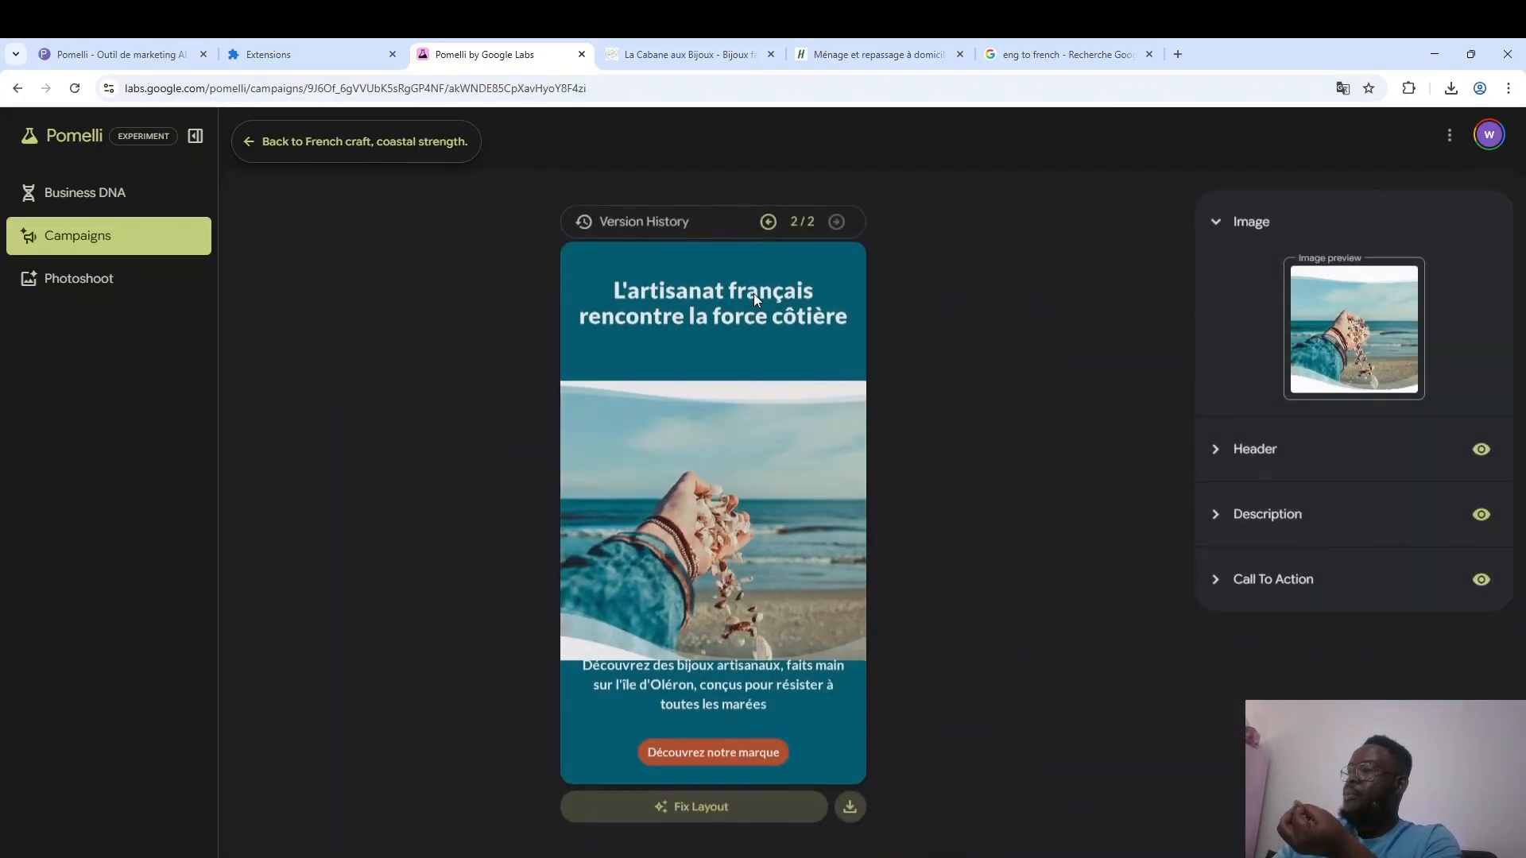
{"action": "left_click", "coordinate": [767, 224]}
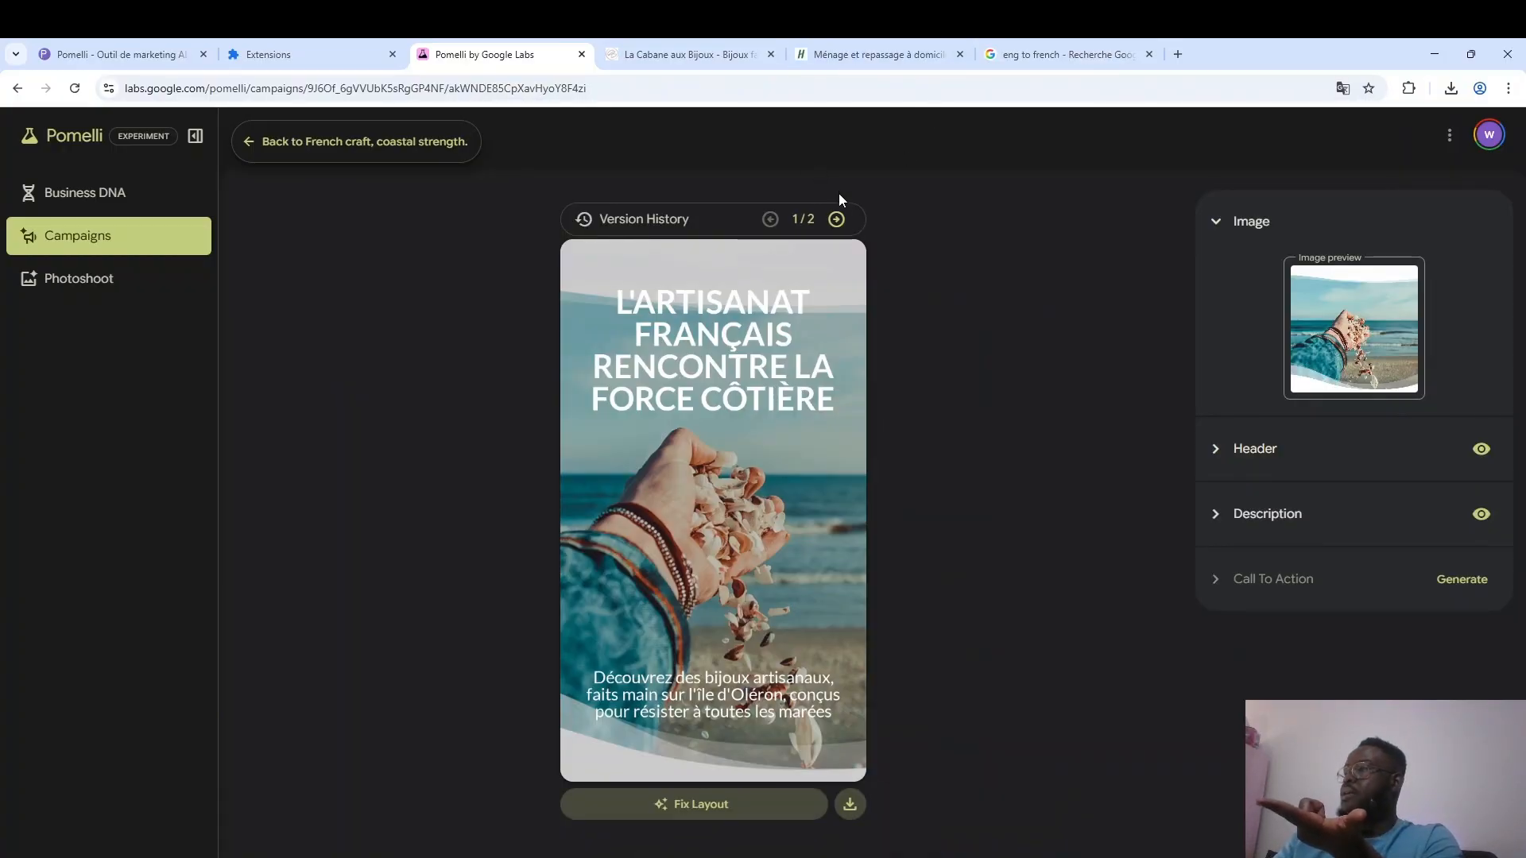
{"action": "left_click", "coordinate": [836, 219]}
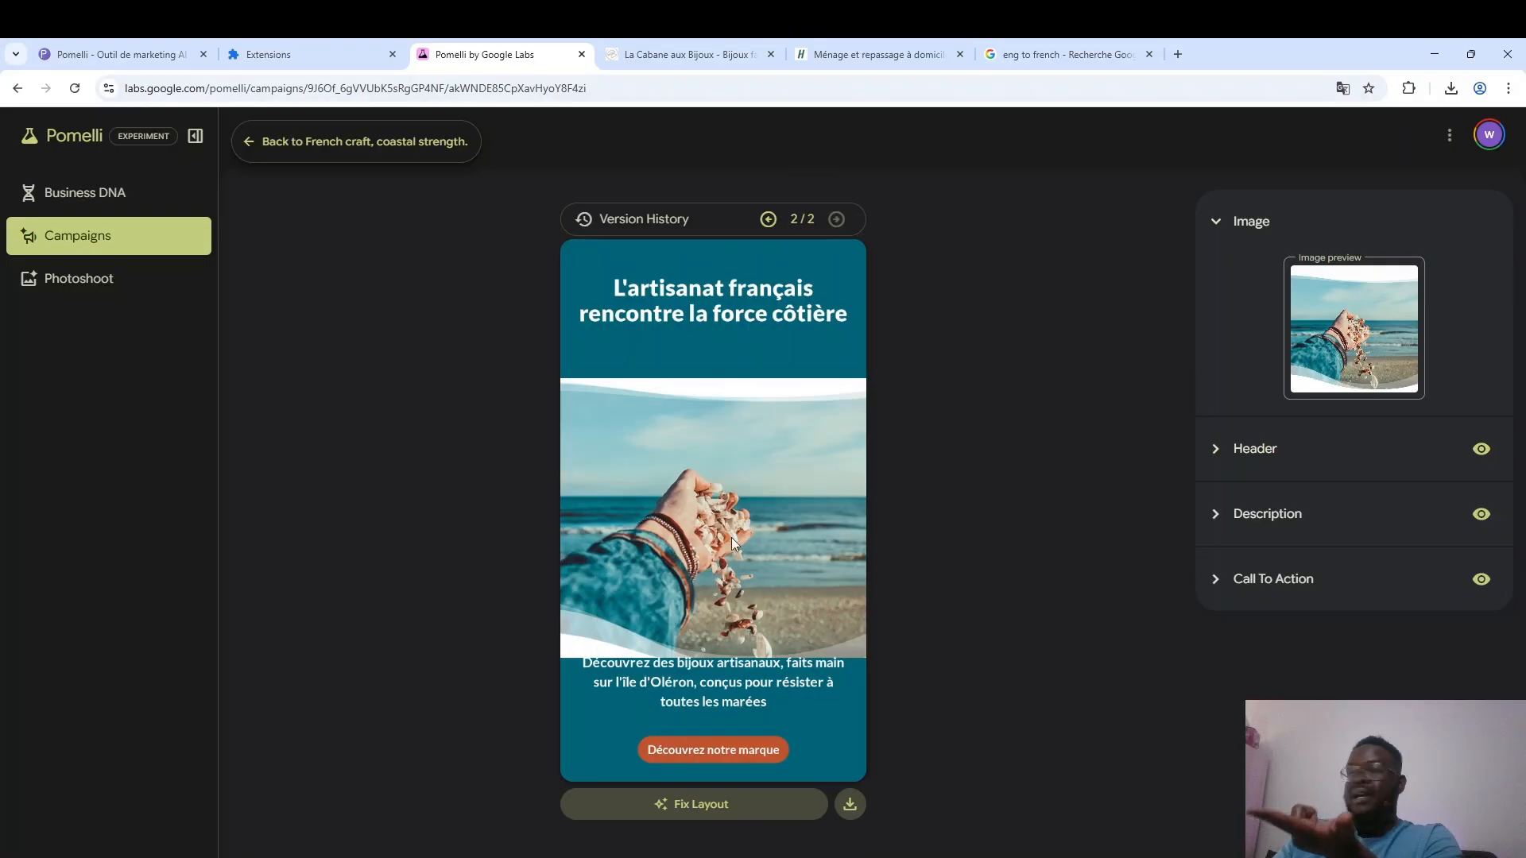
{"action": "left_click", "coordinate": [388, 147]}
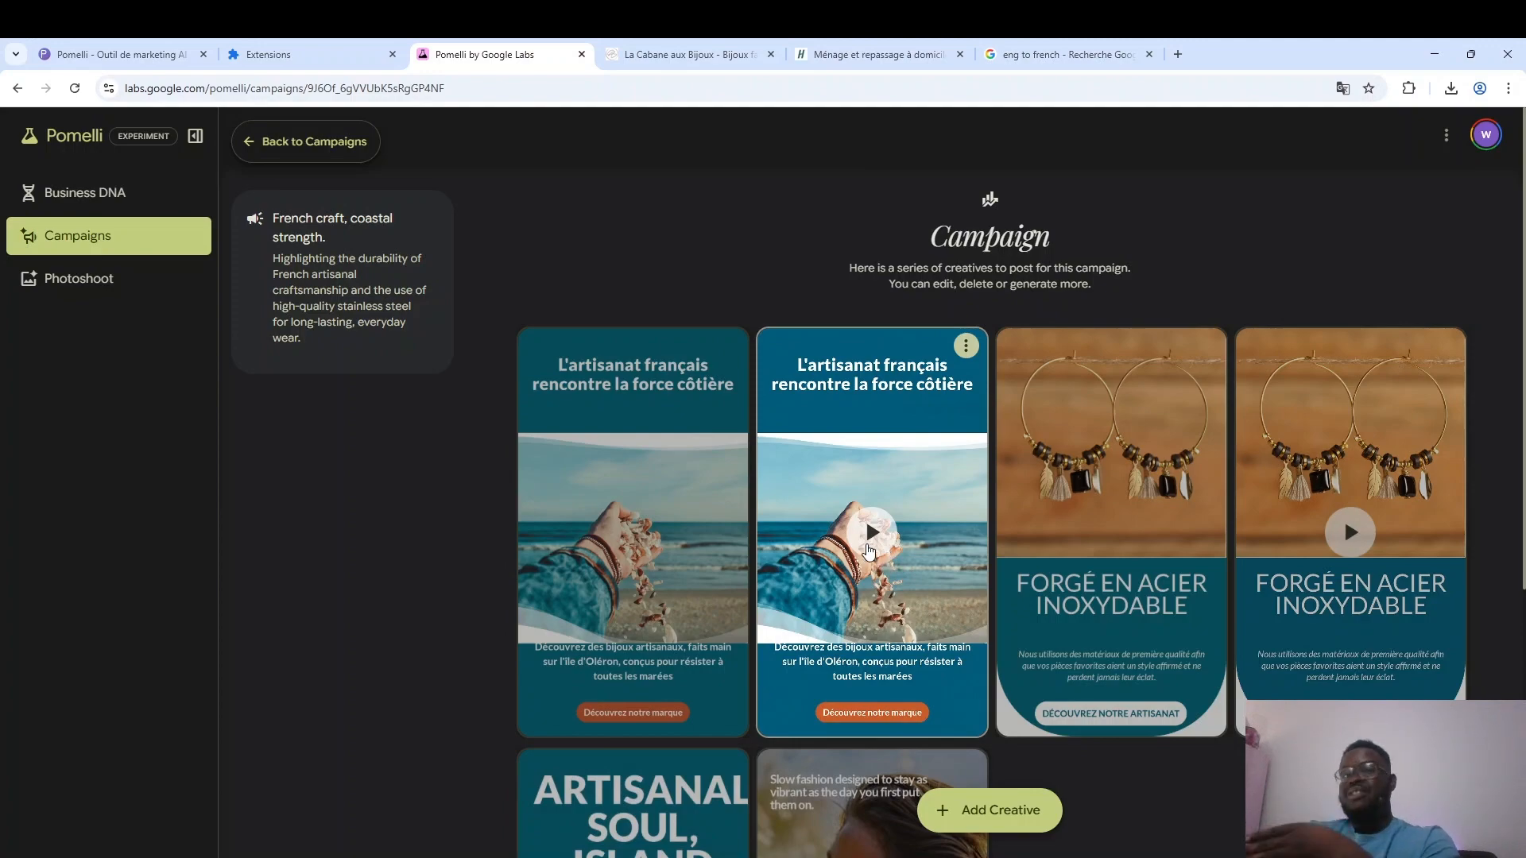
Generate an additional suggested Story (9:16) creative for the campaign without a description.
{"action": "left_click", "coordinate": [1001, 821]}
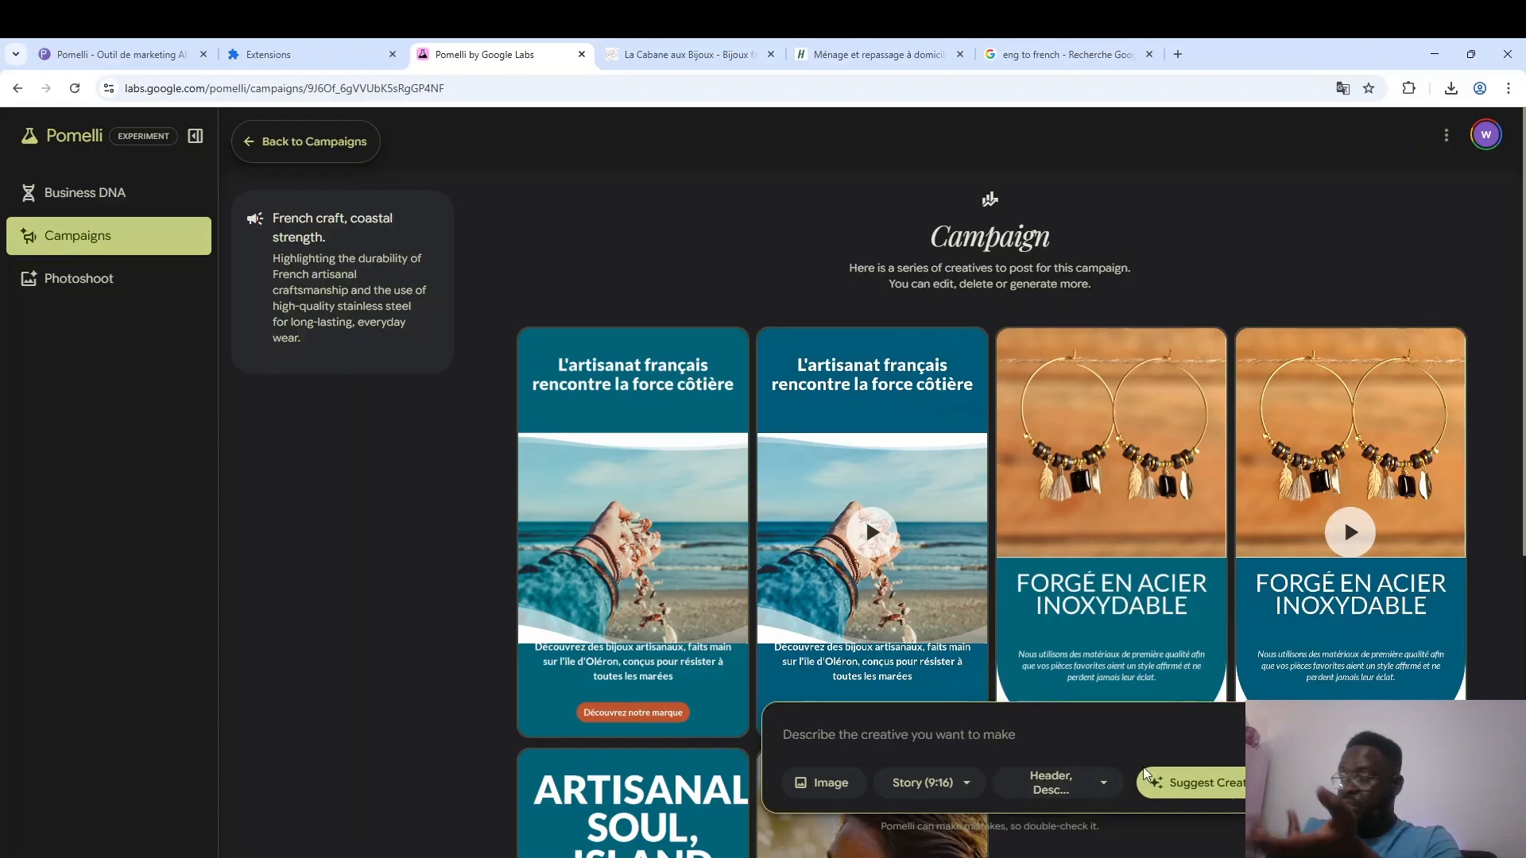
{"action": "left_click", "coordinate": [1189, 783]}
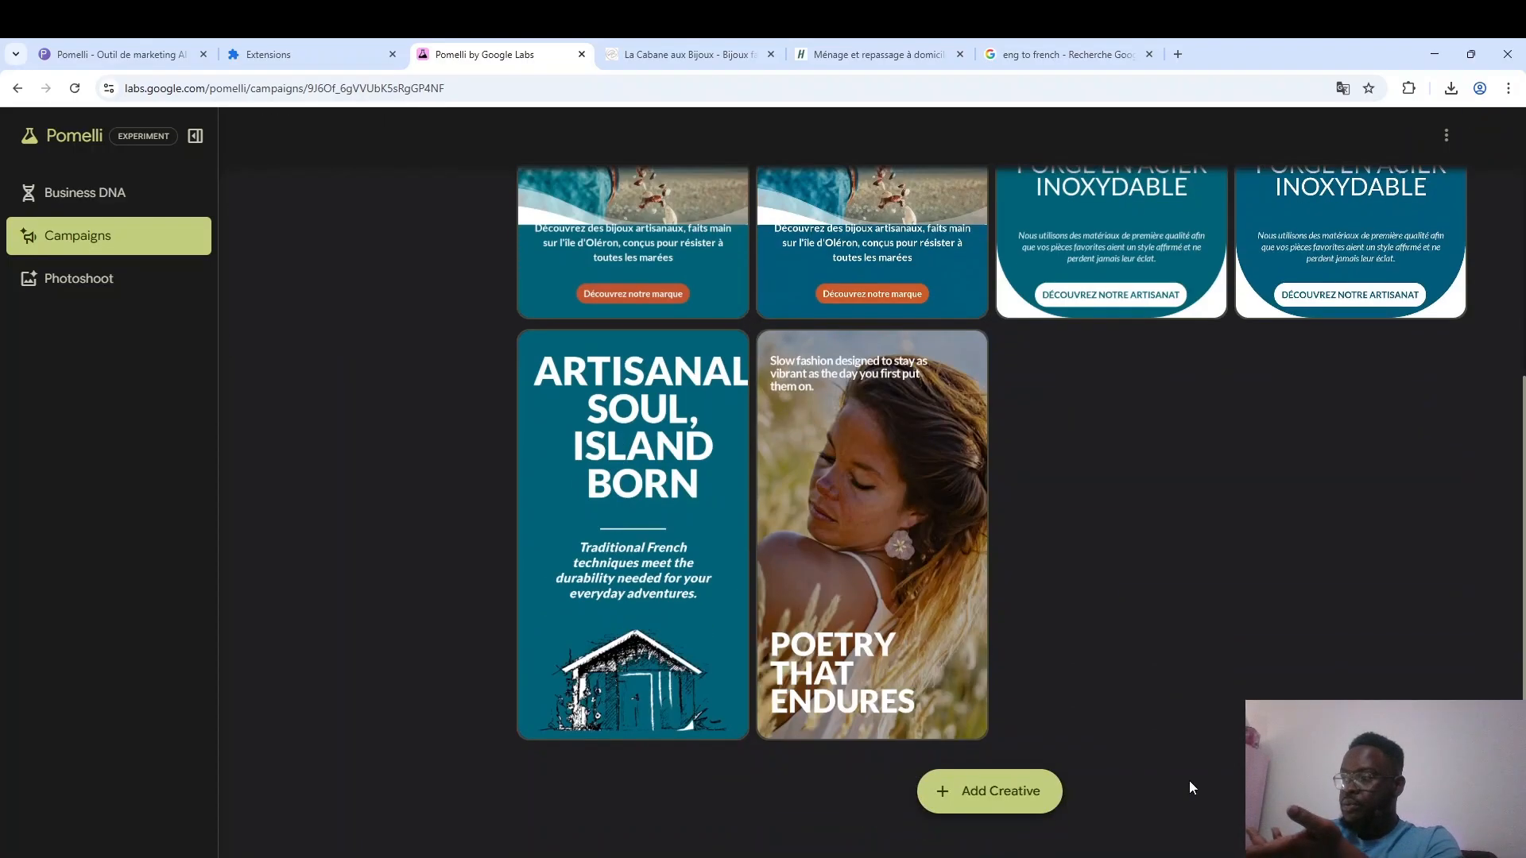
{"action": "scroll", "coordinate": [499, 652], "scroll_direction": "up", "scroll_amount": 5}
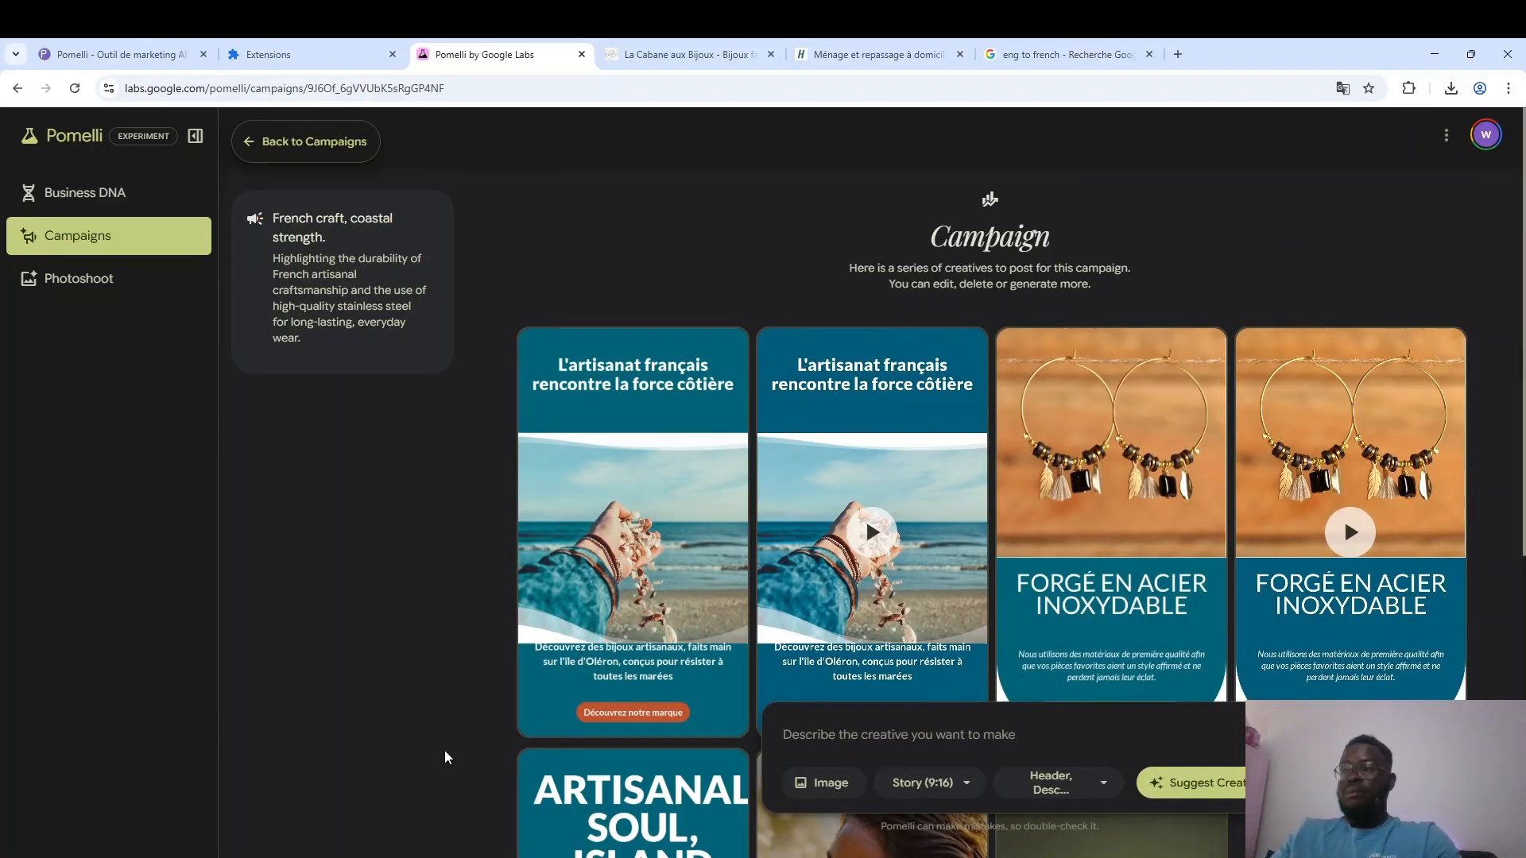
Examine the Photoshoot options for generating or editing an image and for creating a product photoshoot with templates.
{"action": "left_click", "coordinate": [88, 296]}
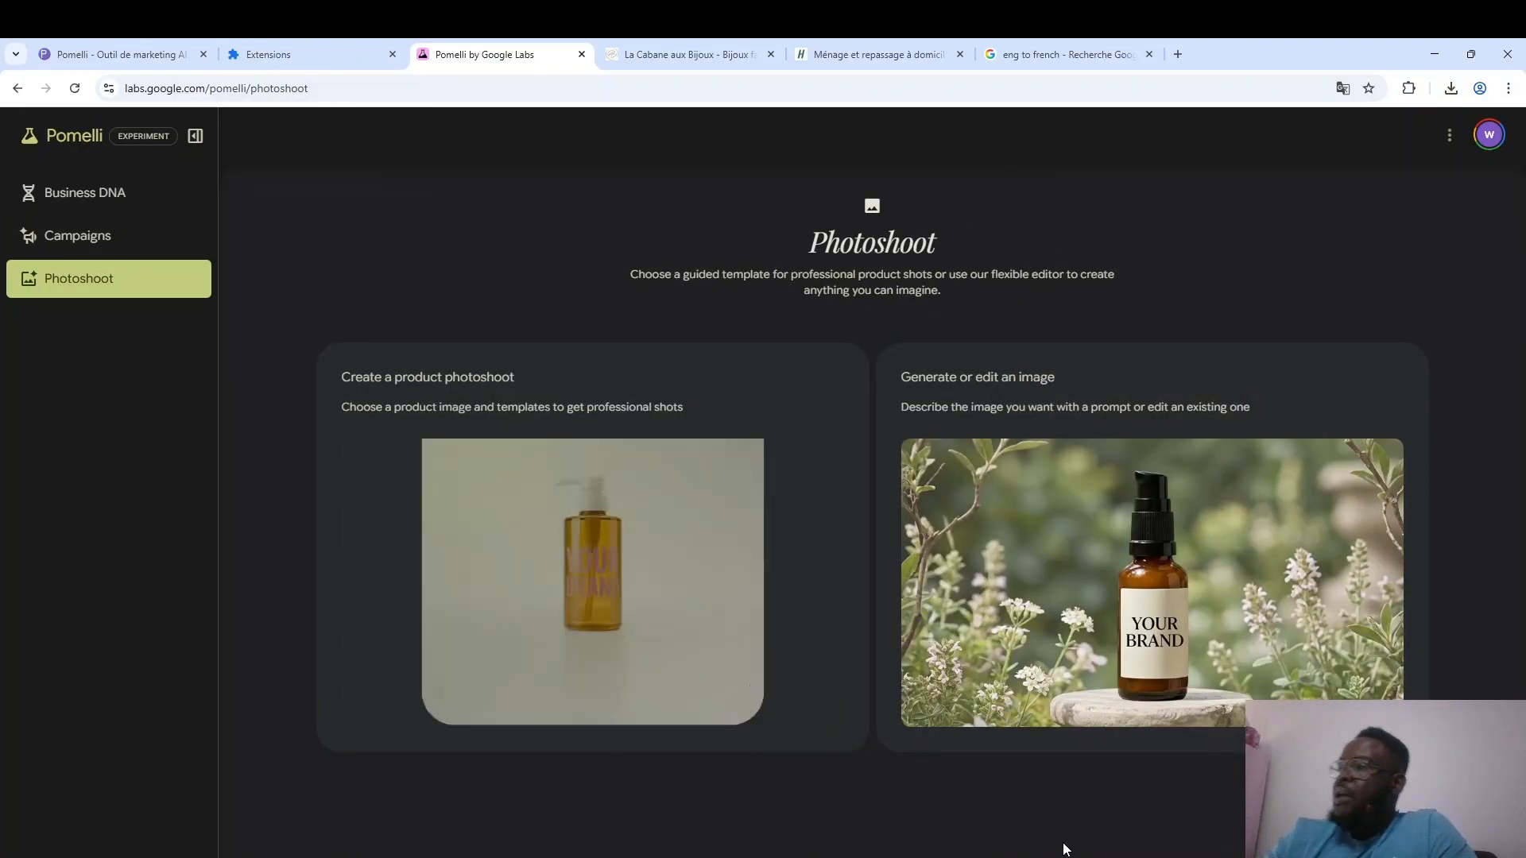
{"action": "left_click", "coordinate": [1065, 569]}
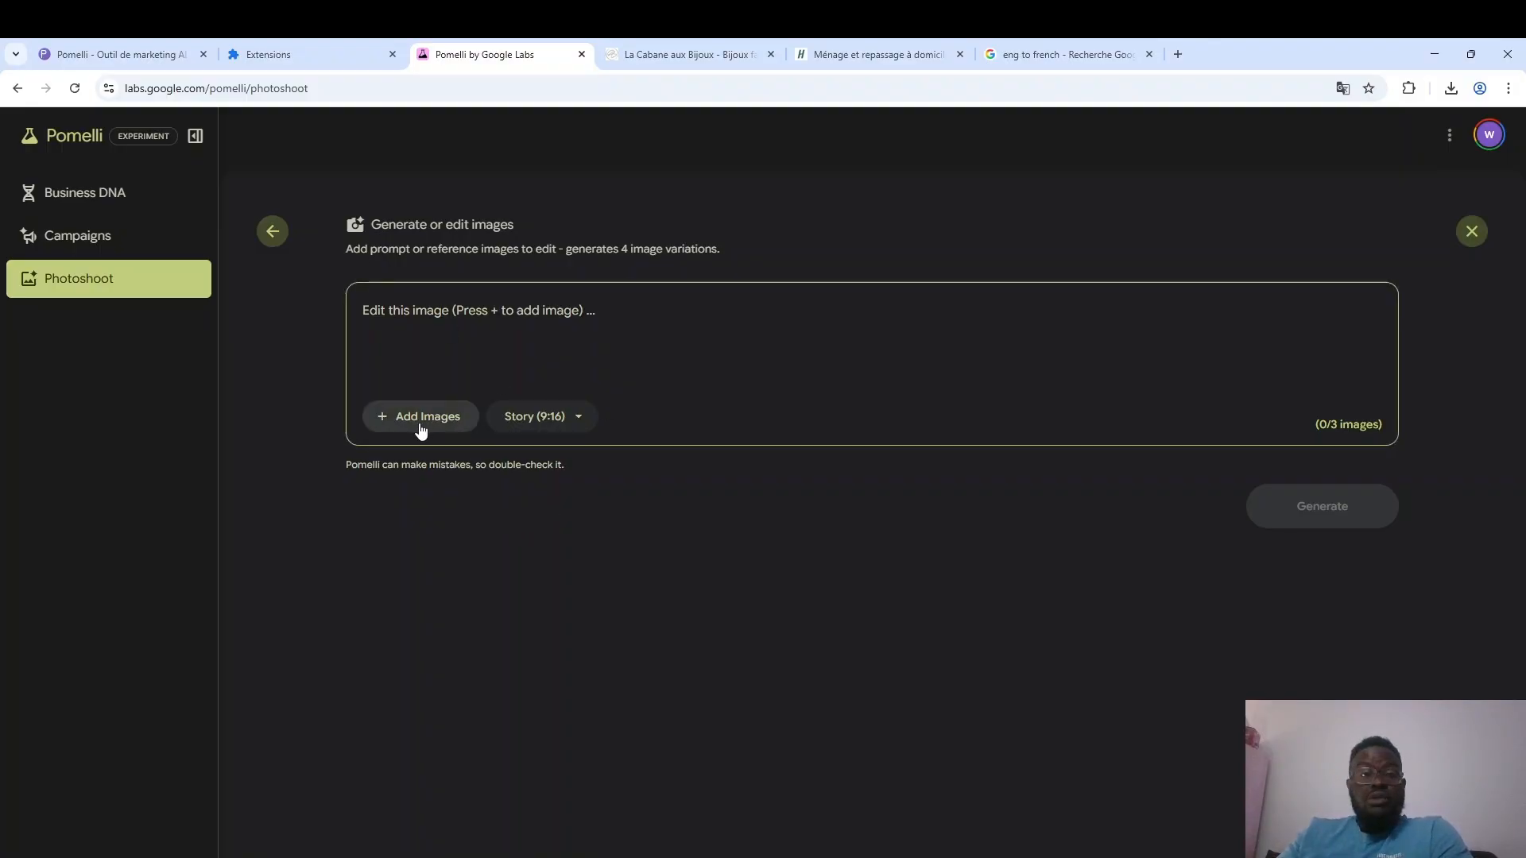
{"action": "left_click", "coordinate": [273, 232]}
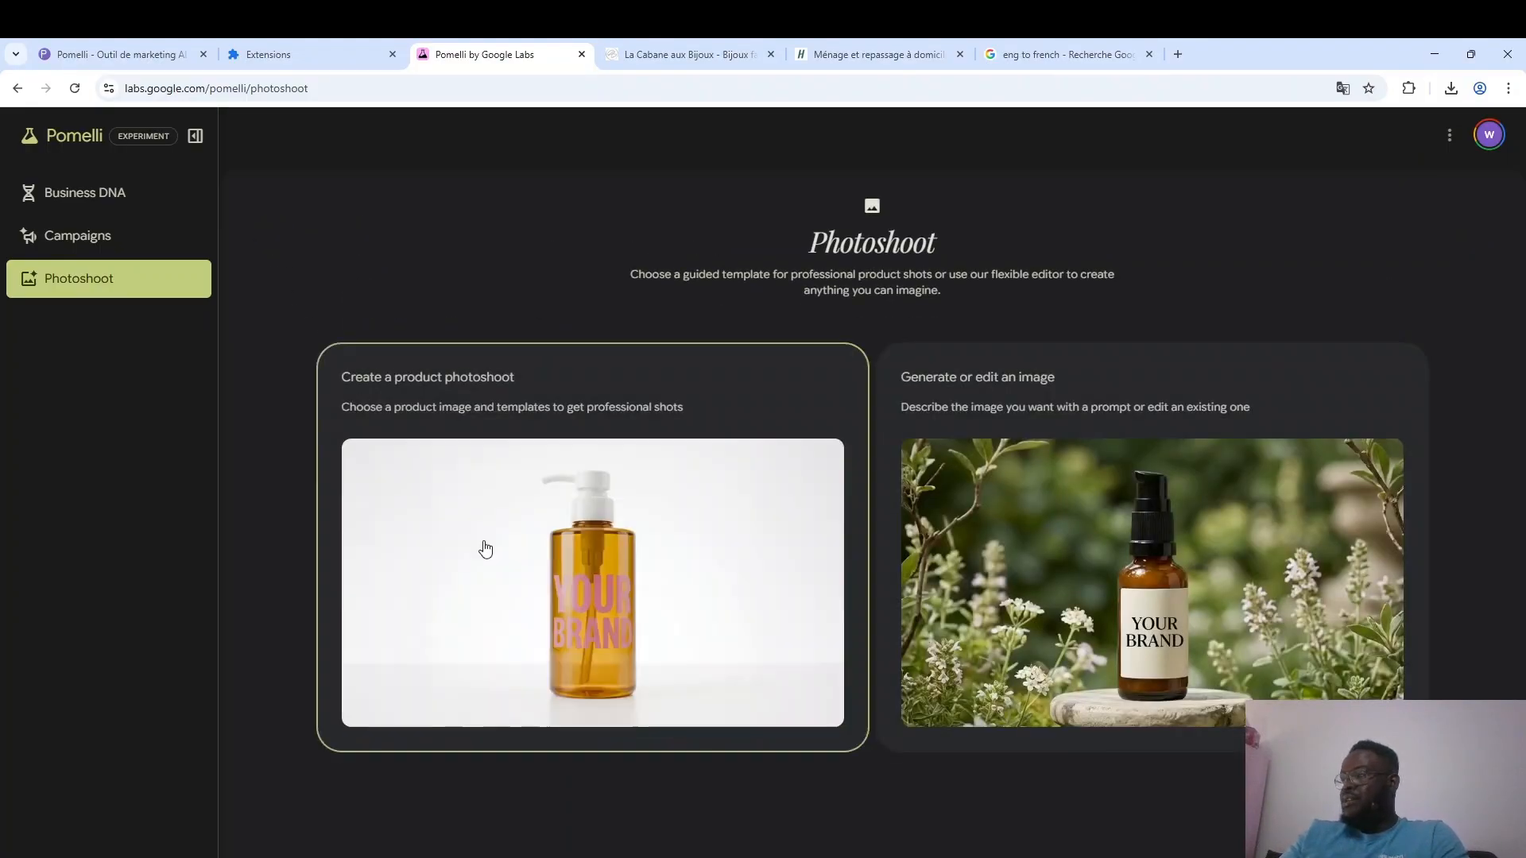
{"action": "left_click", "coordinate": [569, 579]}
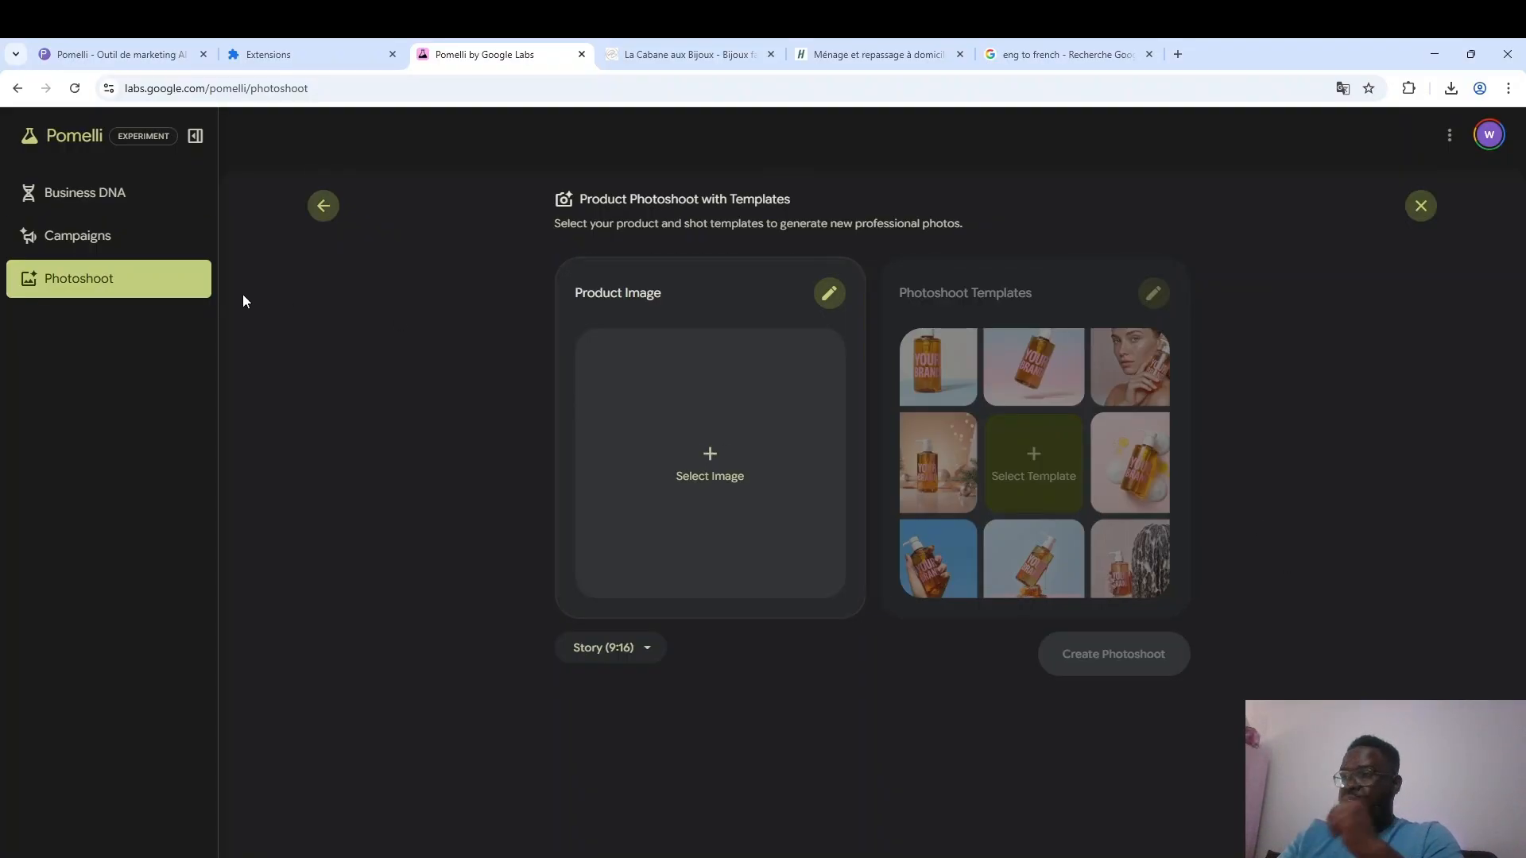
Return to the "French craft, coastal strength." campaign, view the newly generated "Coastal Strength, French Craft" creative, and go back to the campaign's creatives.
{"action": "left_click", "coordinate": [96, 237]}
{"action": "left_click", "coordinate": [1100, 660]}
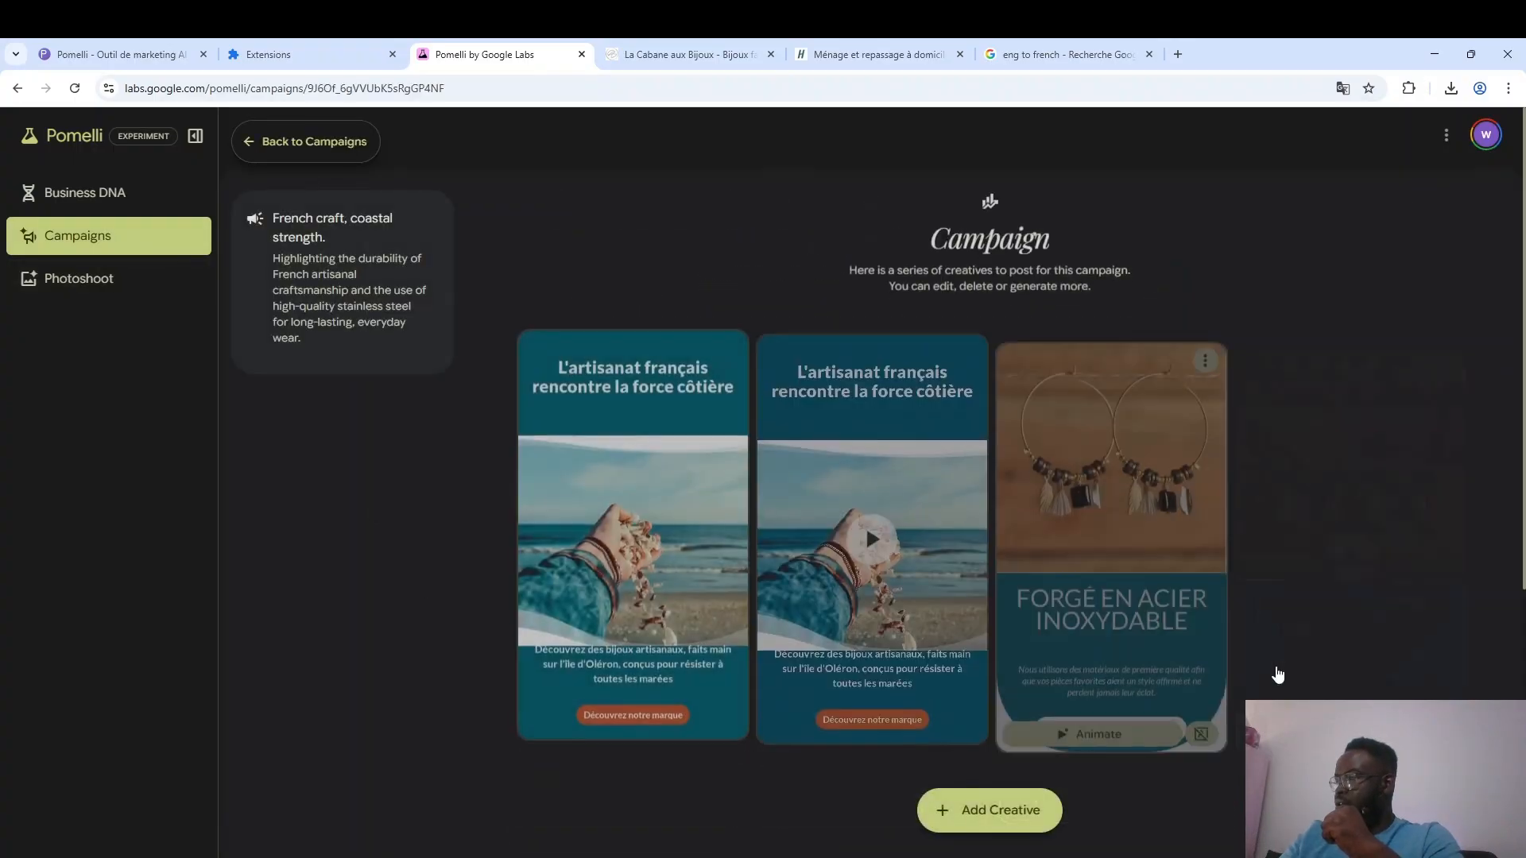
{"action": "scroll", "coordinate": [1152, 660], "scroll_direction": "down", "scroll_amount": 5}
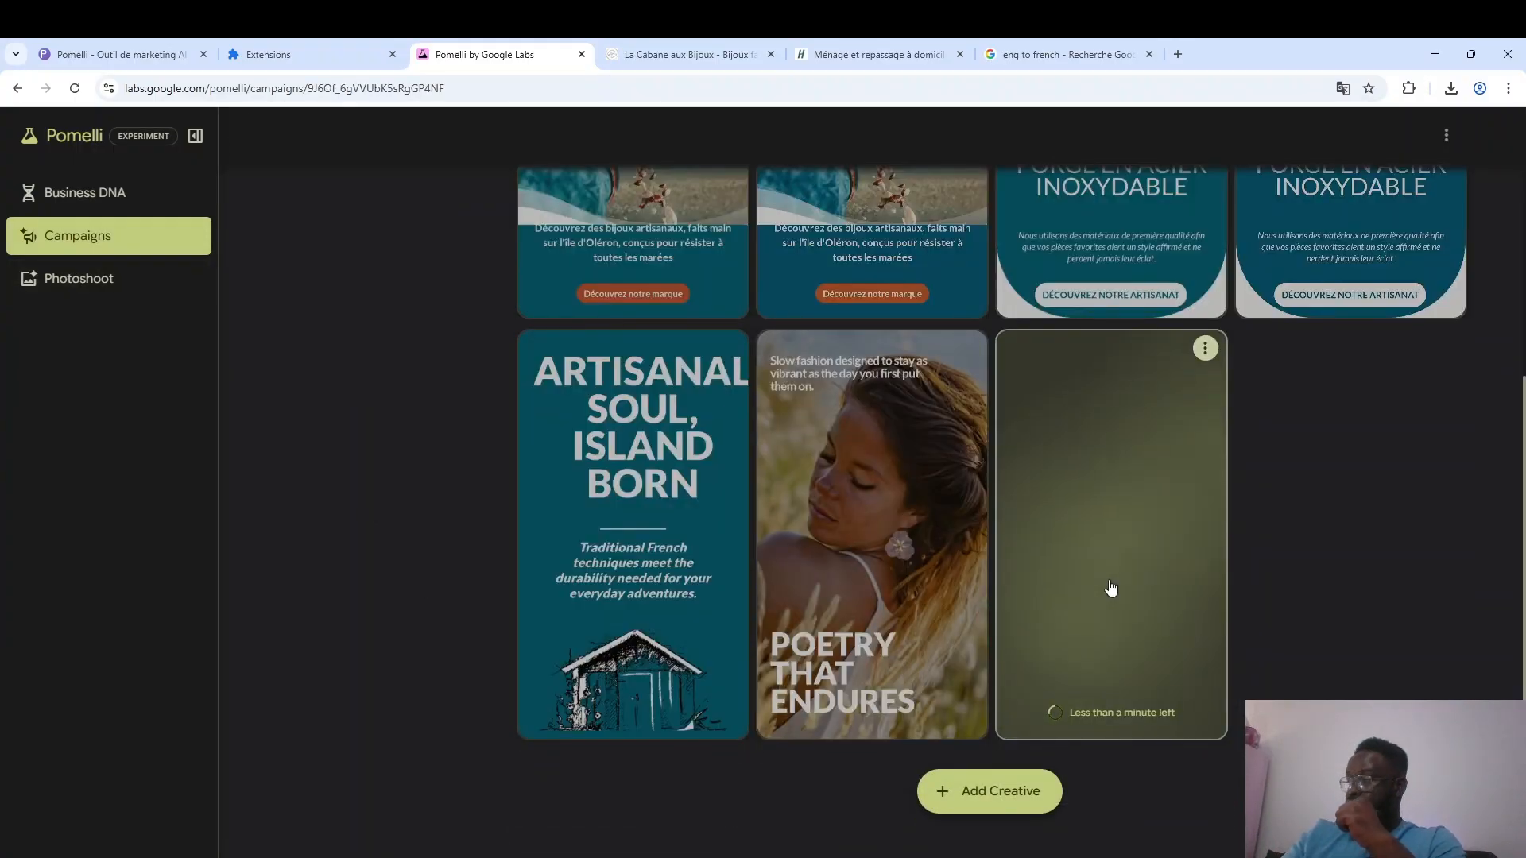
{"action": "left_click", "coordinate": [1109, 585]}
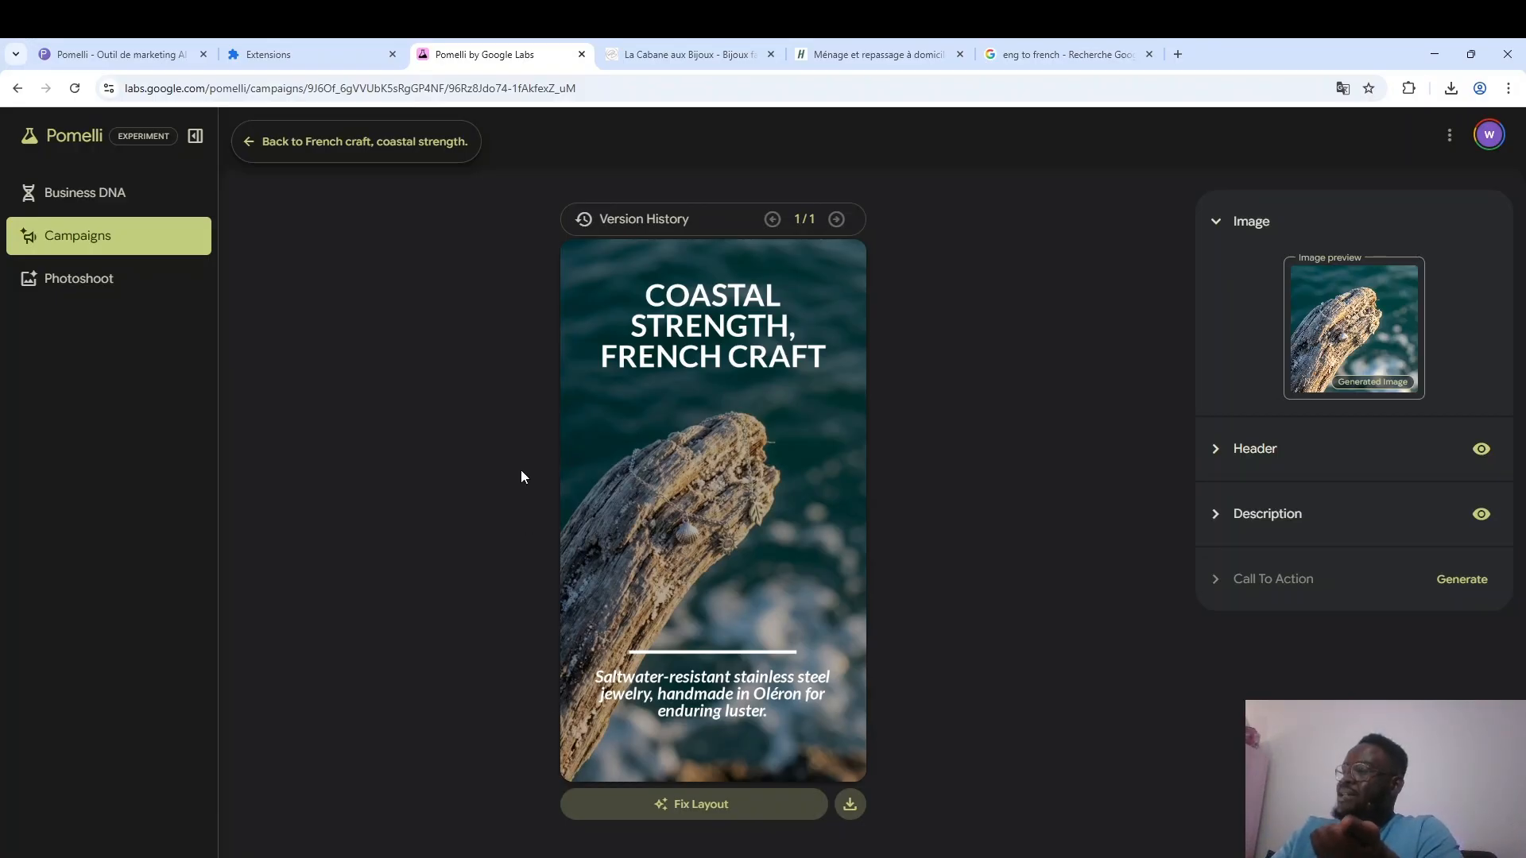
{"action": "key", "text": "alt+Left"}
{"action": "scroll", "coordinate": [1002, 819], "scroll_direction": "down", "scroll_amount": 5}
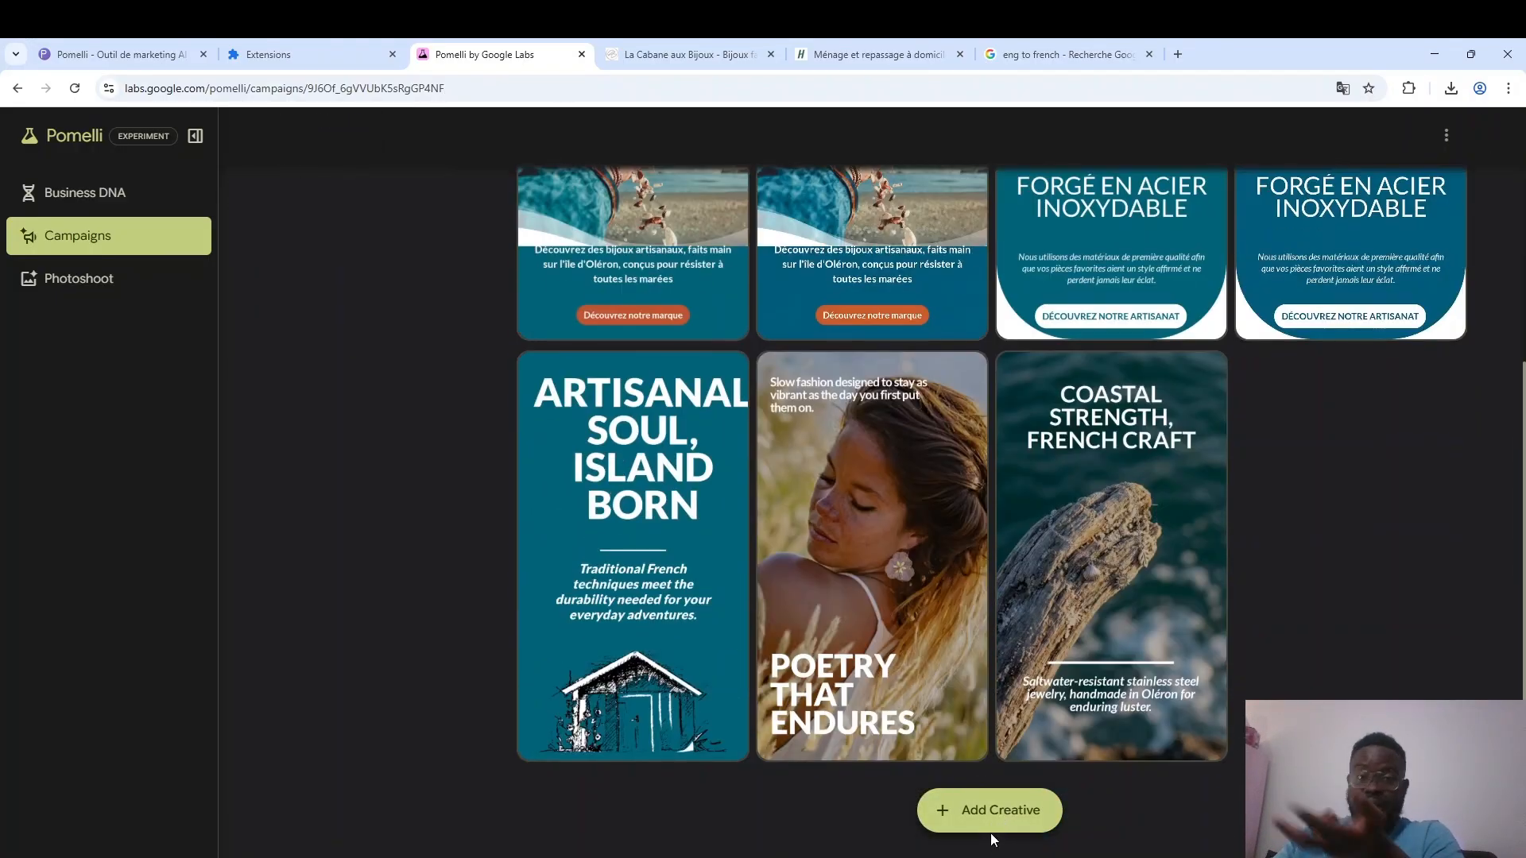
{"action": "scroll", "coordinate": [1322, 613], "scroll_direction": "up", "scroll_amount": 5}
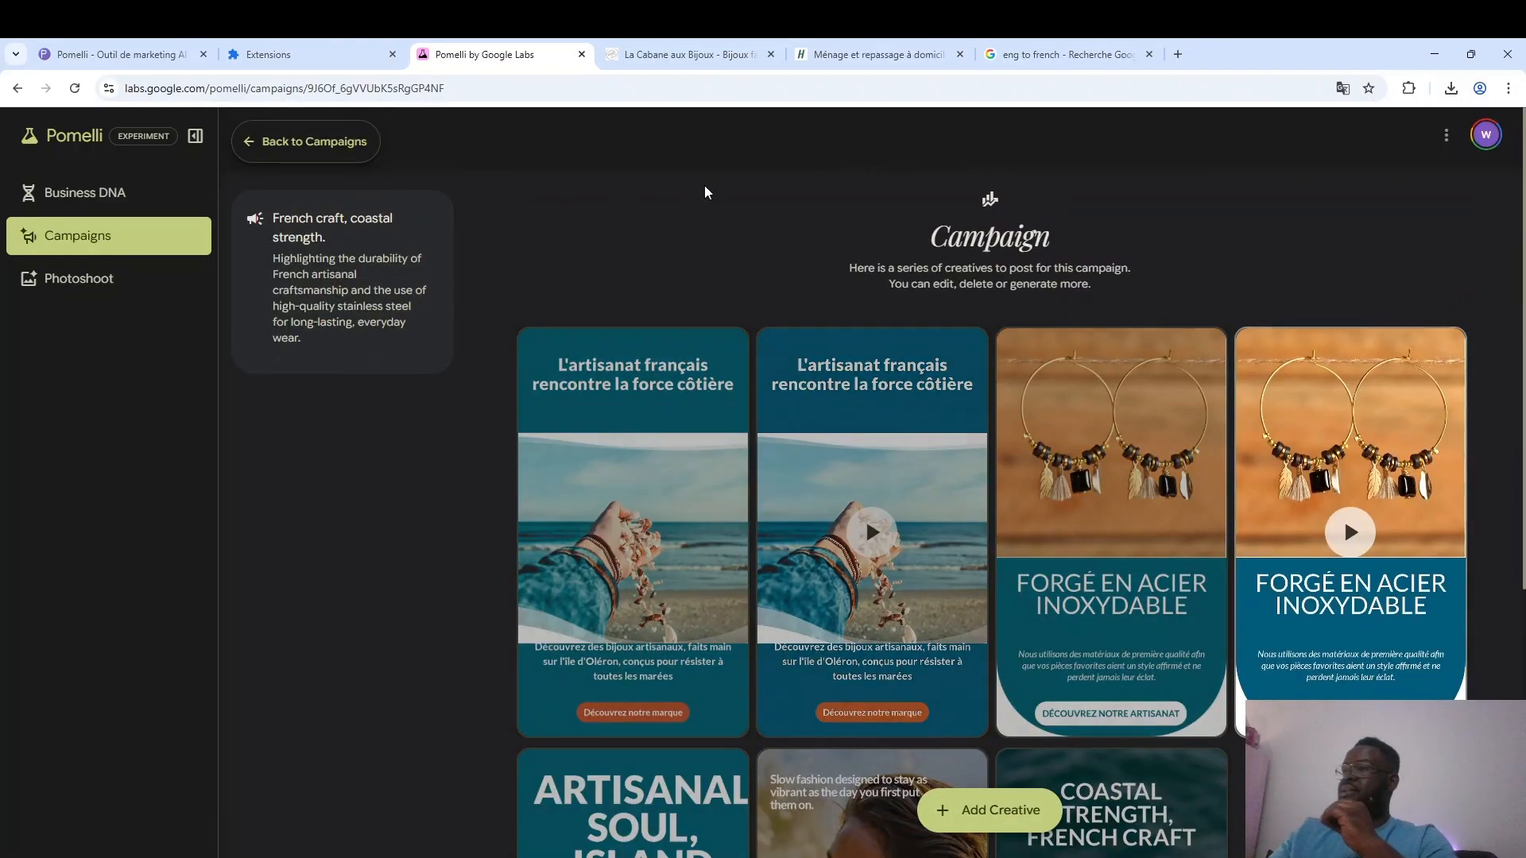
Review the creatives of the "Your spring glow, handcrafted." and "Poetry for her everyday." campaigns.
{"action": "left_click", "coordinate": [335, 144]}
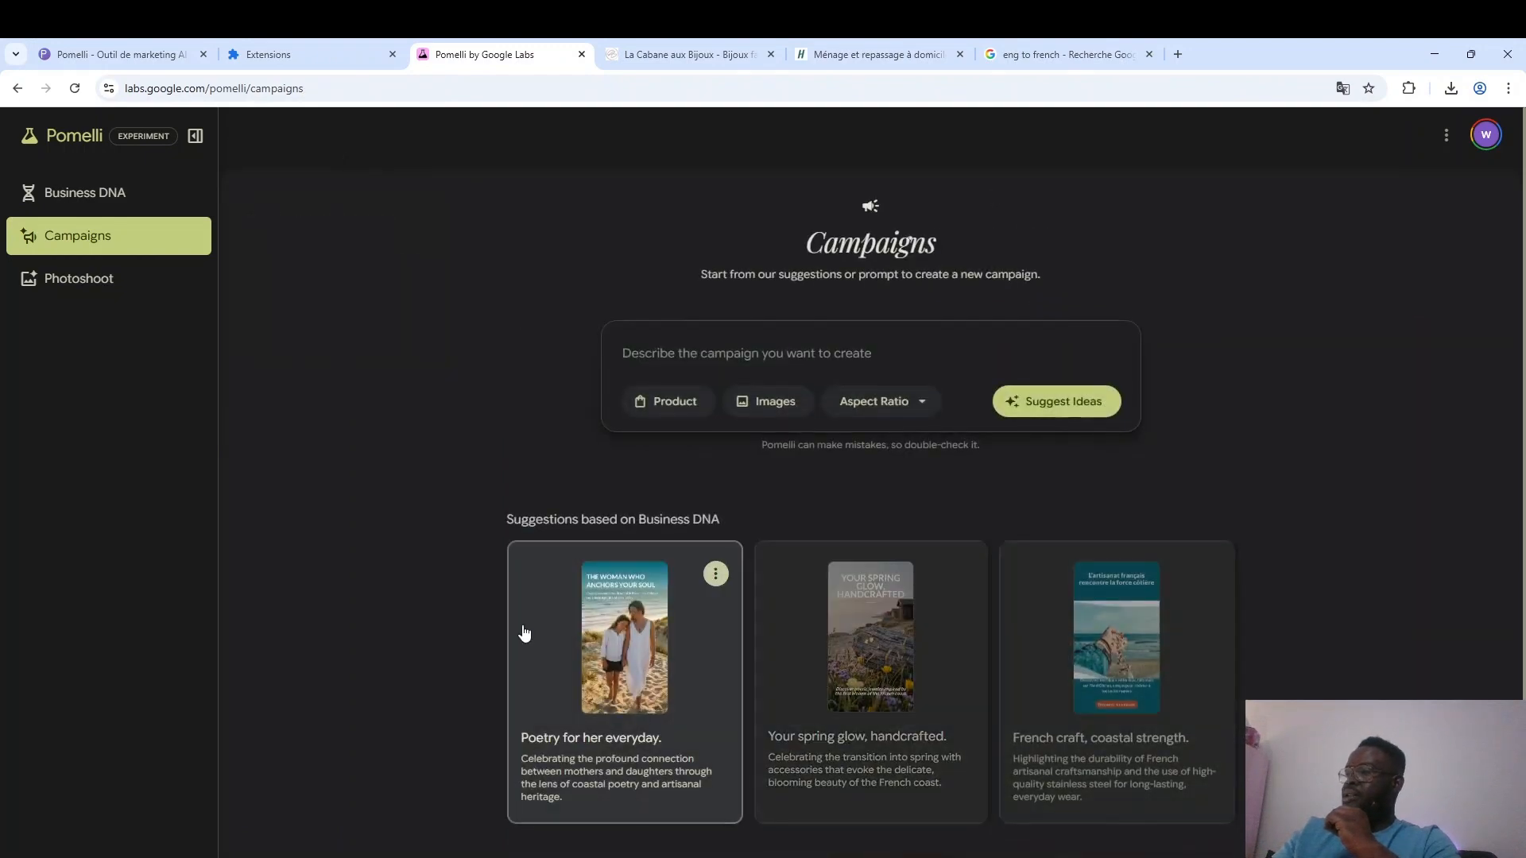
{"action": "left_click", "coordinate": [893, 686]}
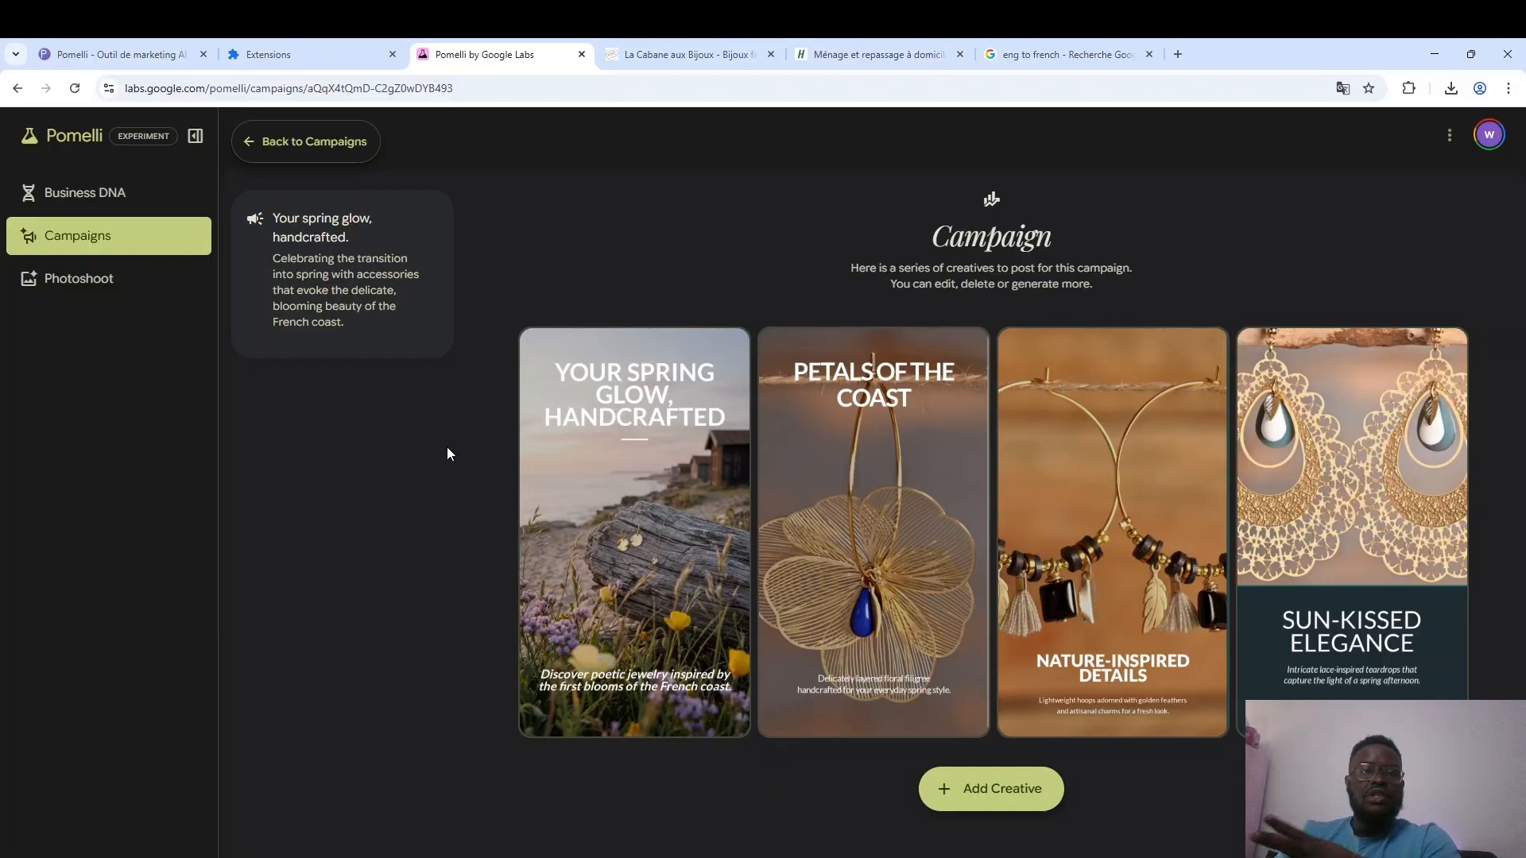
{"action": "left_click", "coordinate": [327, 143]}
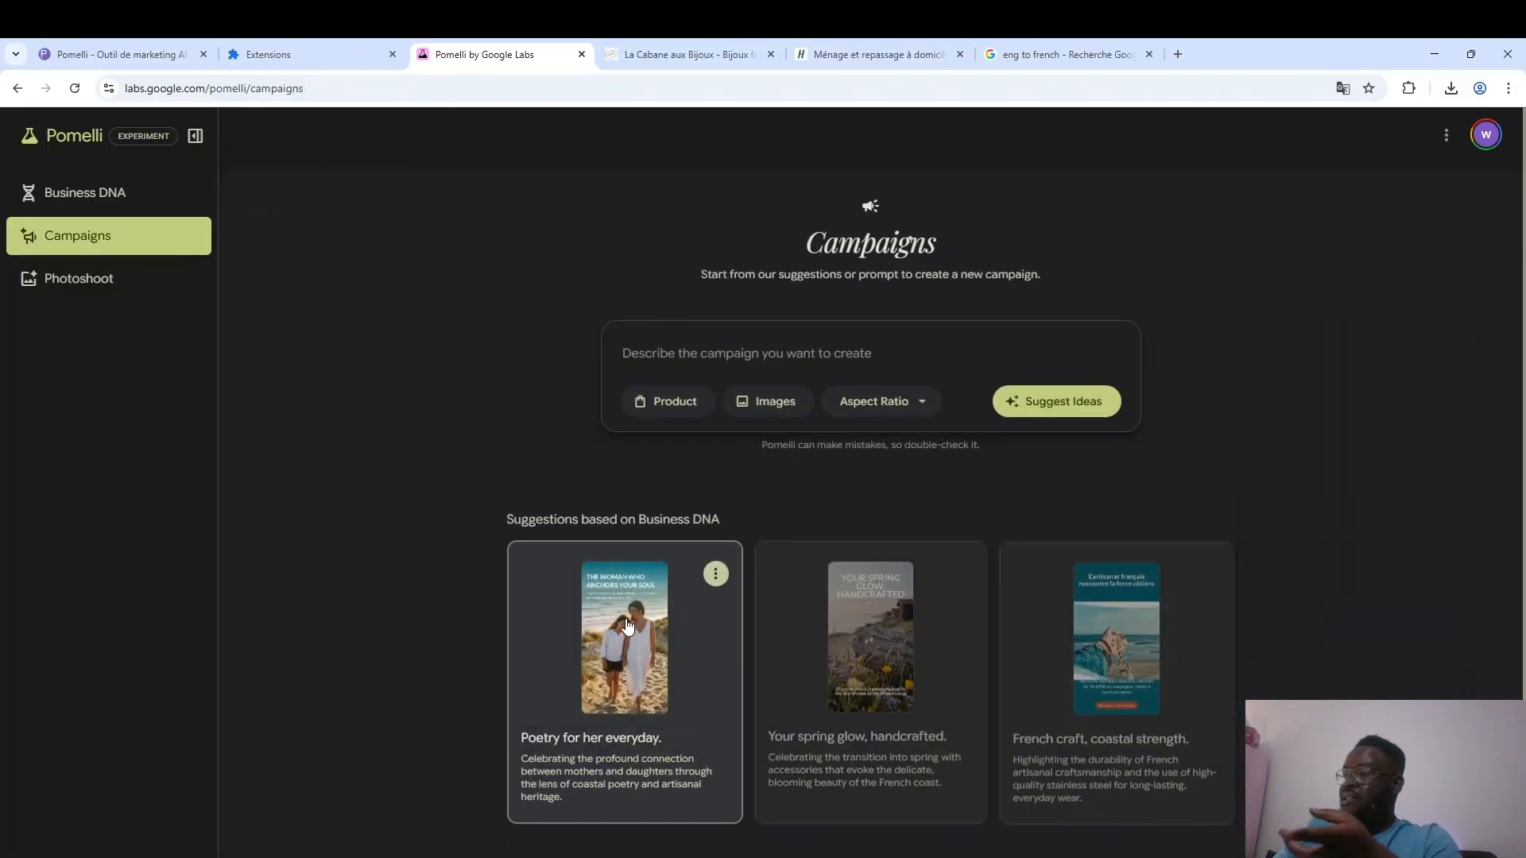
{"action": "left_click", "coordinate": [625, 643]}
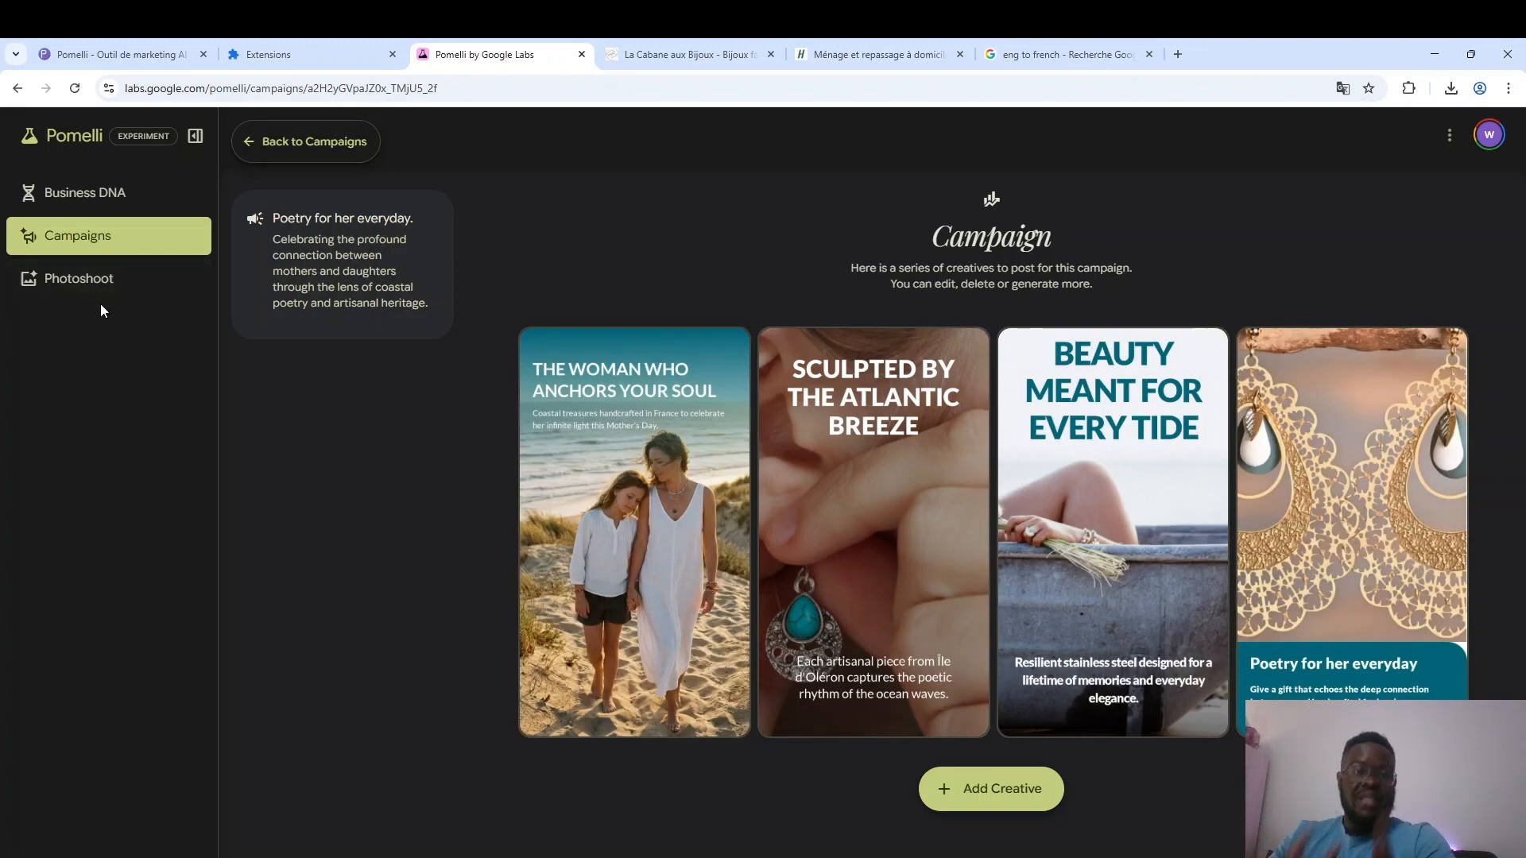
Reset the current Business DNA, confirming the deletion of all campaigns and creatives.
{"action": "left_click", "coordinate": [105, 195]}
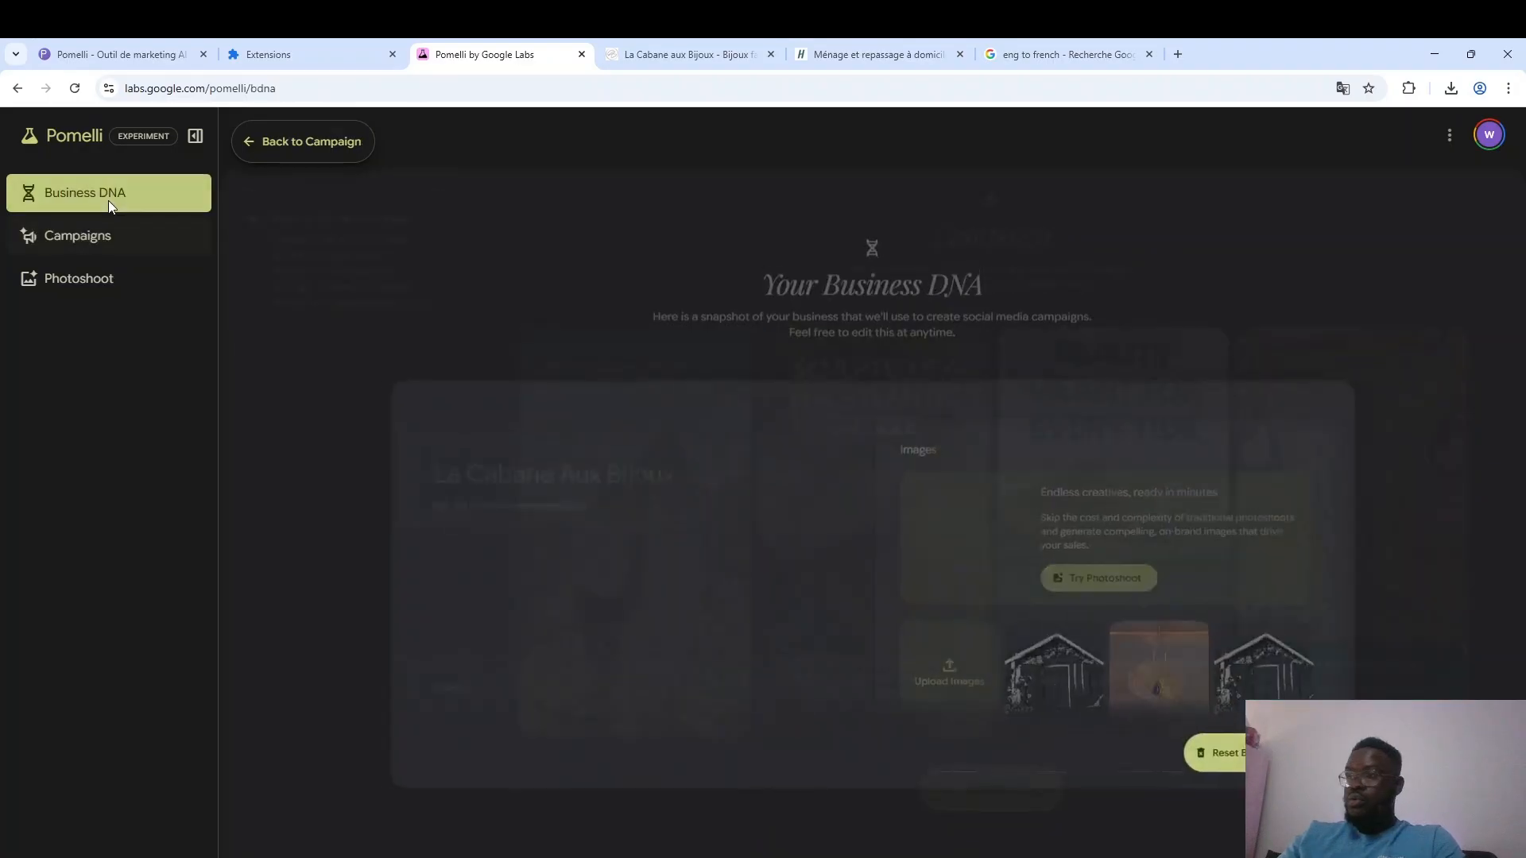
{"action": "scroll", "coordinate": [682, 537], "scroll_direction": "down", "scroll_amount": 8}
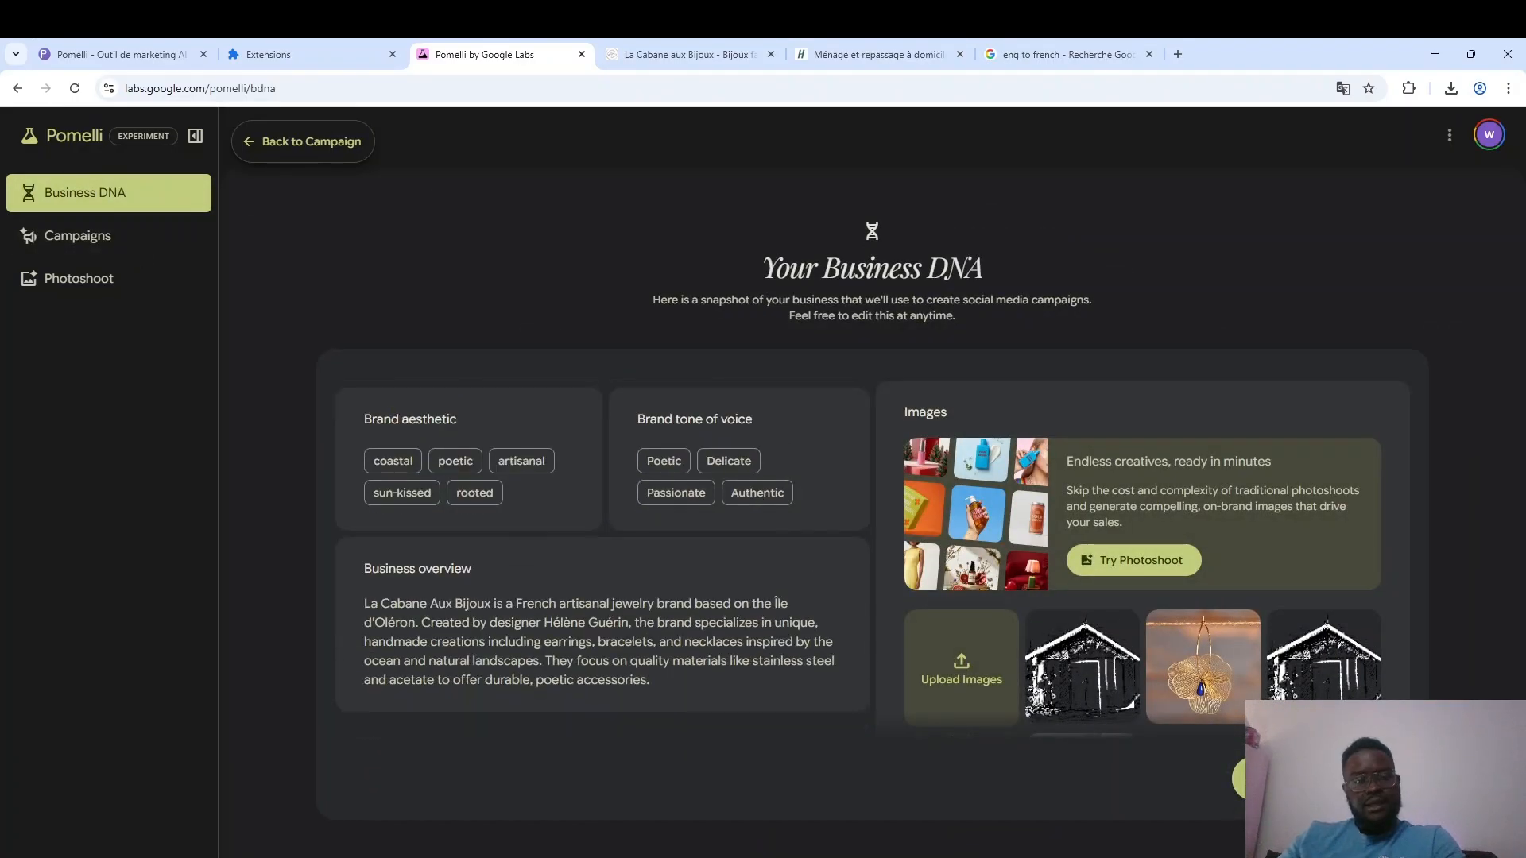
{"action": "left_click", "coordinate": [1320, 779]}
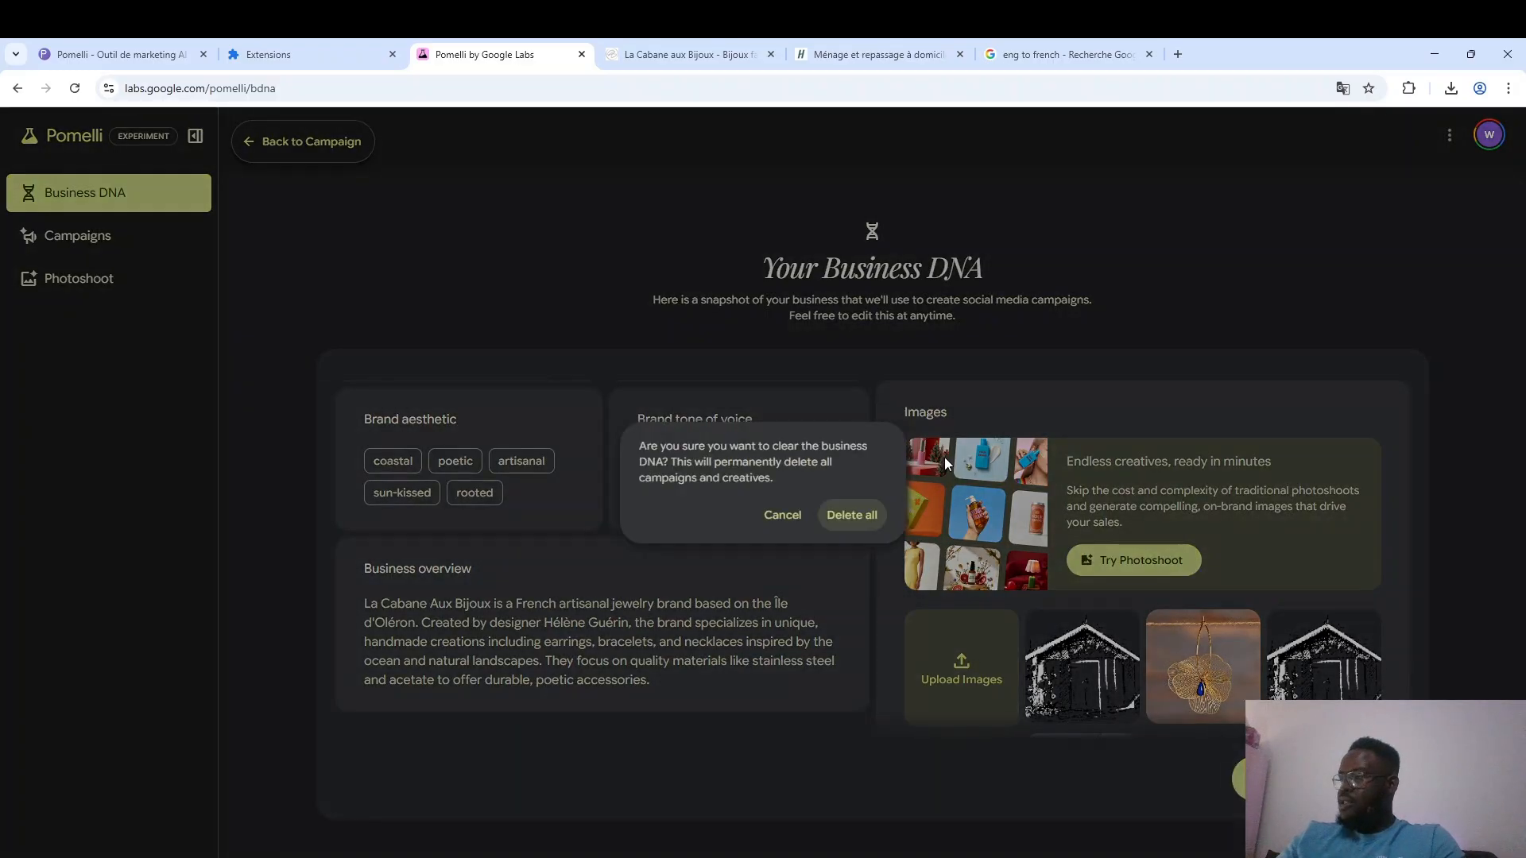
{"action": "left_click", "coordinate": [855, 513]}
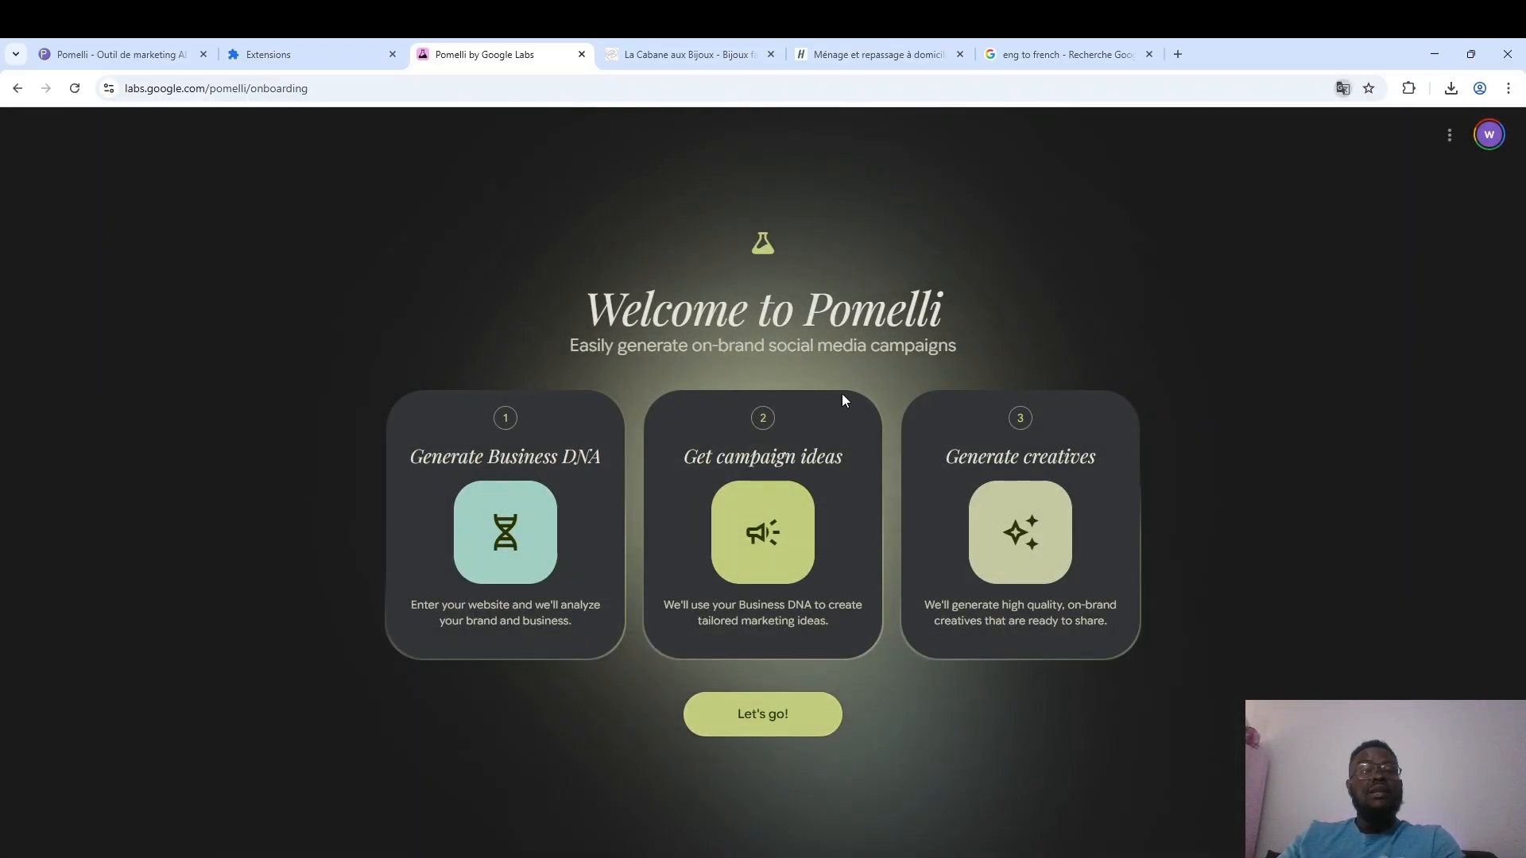
Copy the helpling.fr address from its open page and submit it in Pomelli to generate a new Business DNA.
{"action": "key", "text": "ctrl+5"}
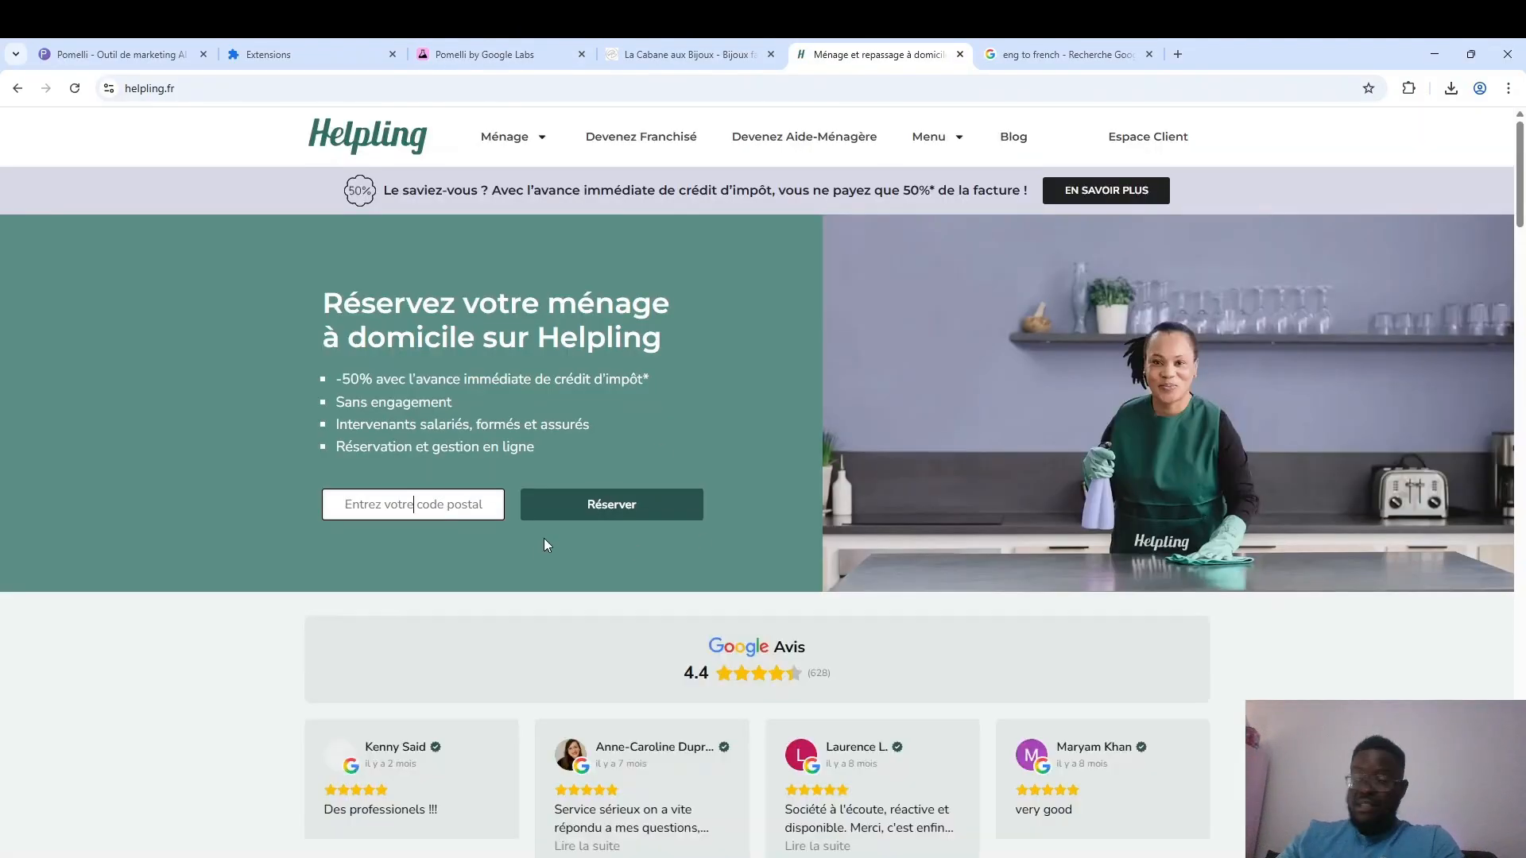
{"action": "left_click", "coordinate": [544, 88]}
{"action": "key", "text": "ctrl+c"}
{"action": "left_click", "coordinate": [515, 50]}
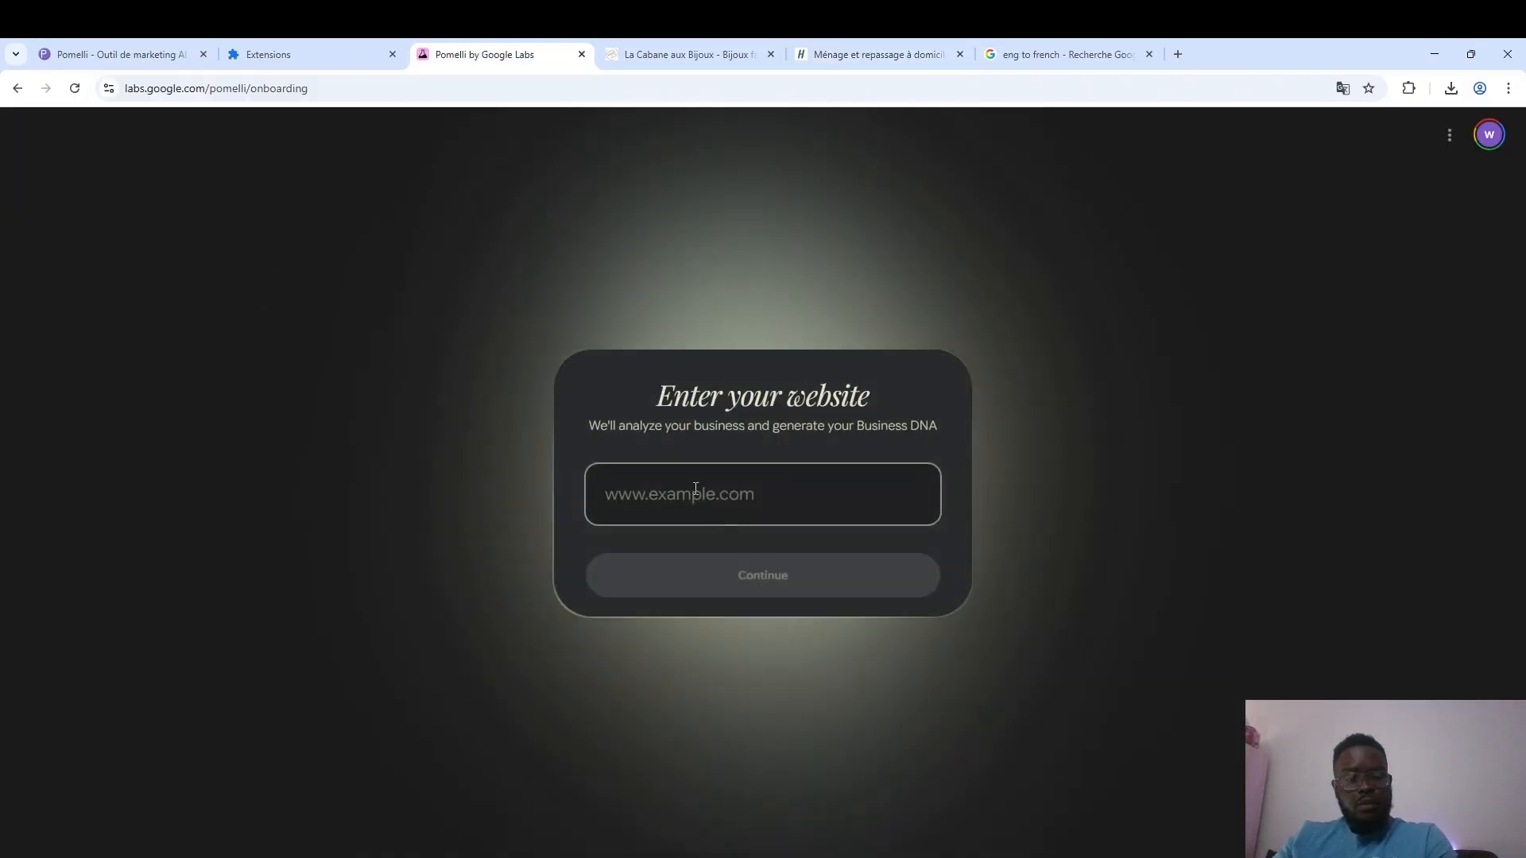
{"action": "key", "text": "ctrl+v"}
{"action": "left_click", "coordinate": [715, 577]}
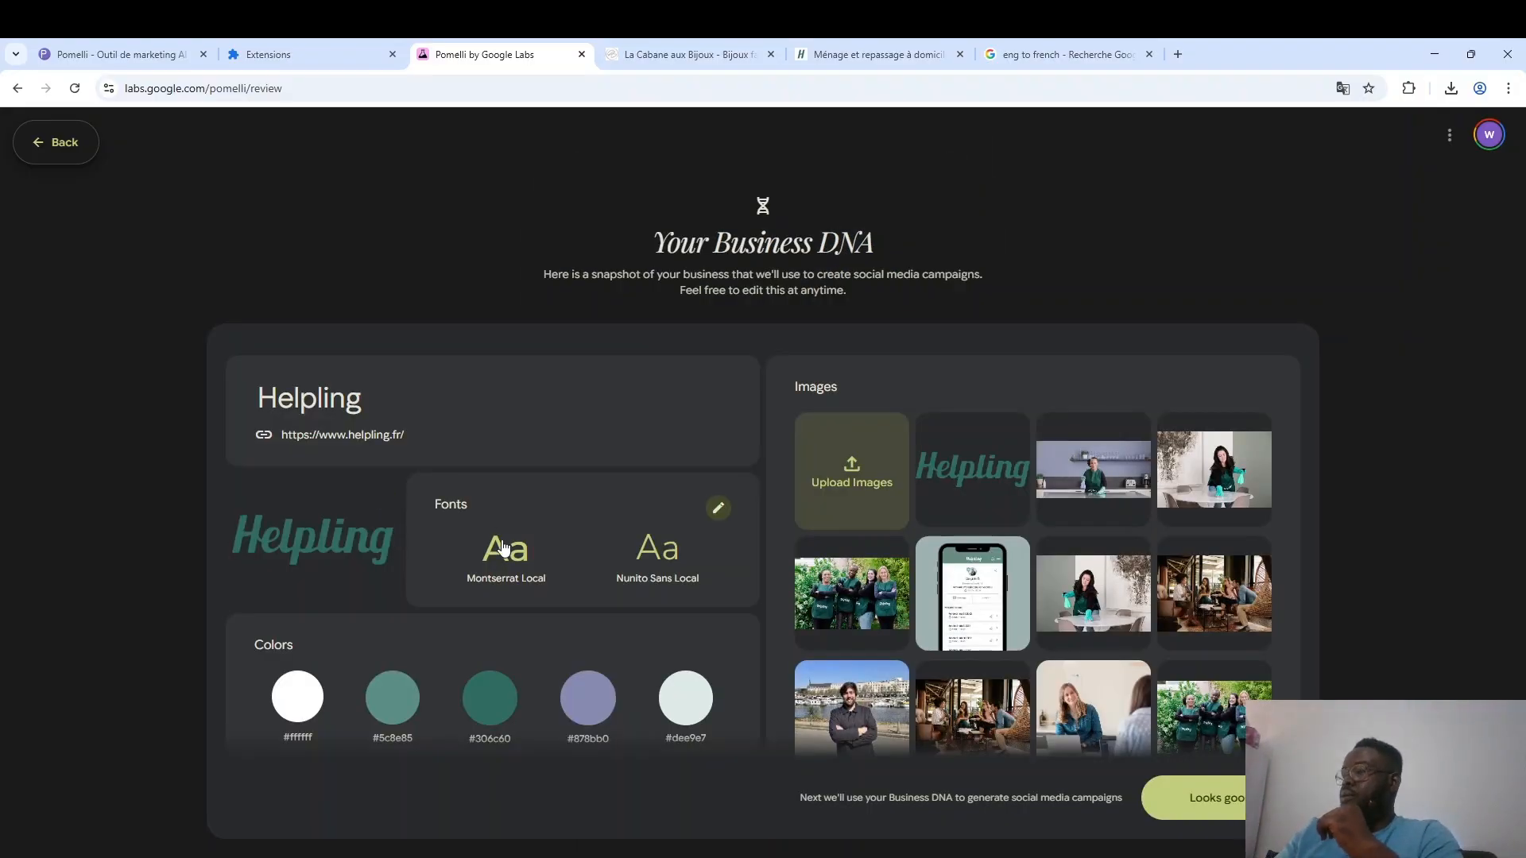
Review Helpling's Business DNA, including fonts, colors, brand aesthetic, tone of voice, overview and images, and accept it for campaign generation.
{"action": "scroll", "coordinate": [502, 540], "scroll_direction": "down", "scroll_amount": 5}
{"action": "scroll", "coordinate": [502, 547], "scroll_direction": "down", "scroll_amount": 1}
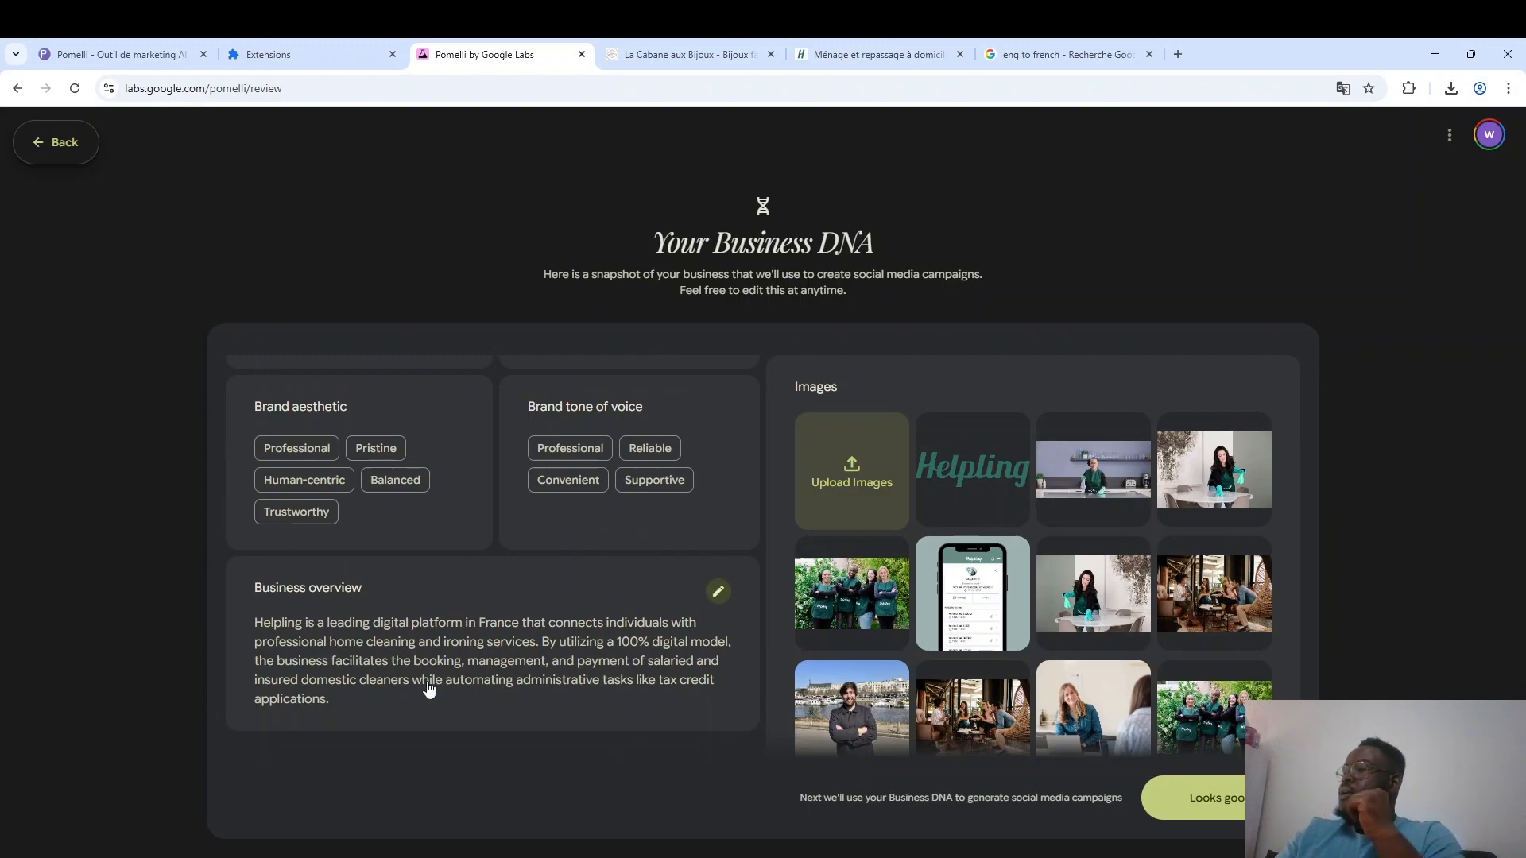
{"action": "scroll", "coordinate": [856, 713], "scroll_direction": "down", "scroll_amount": 5}
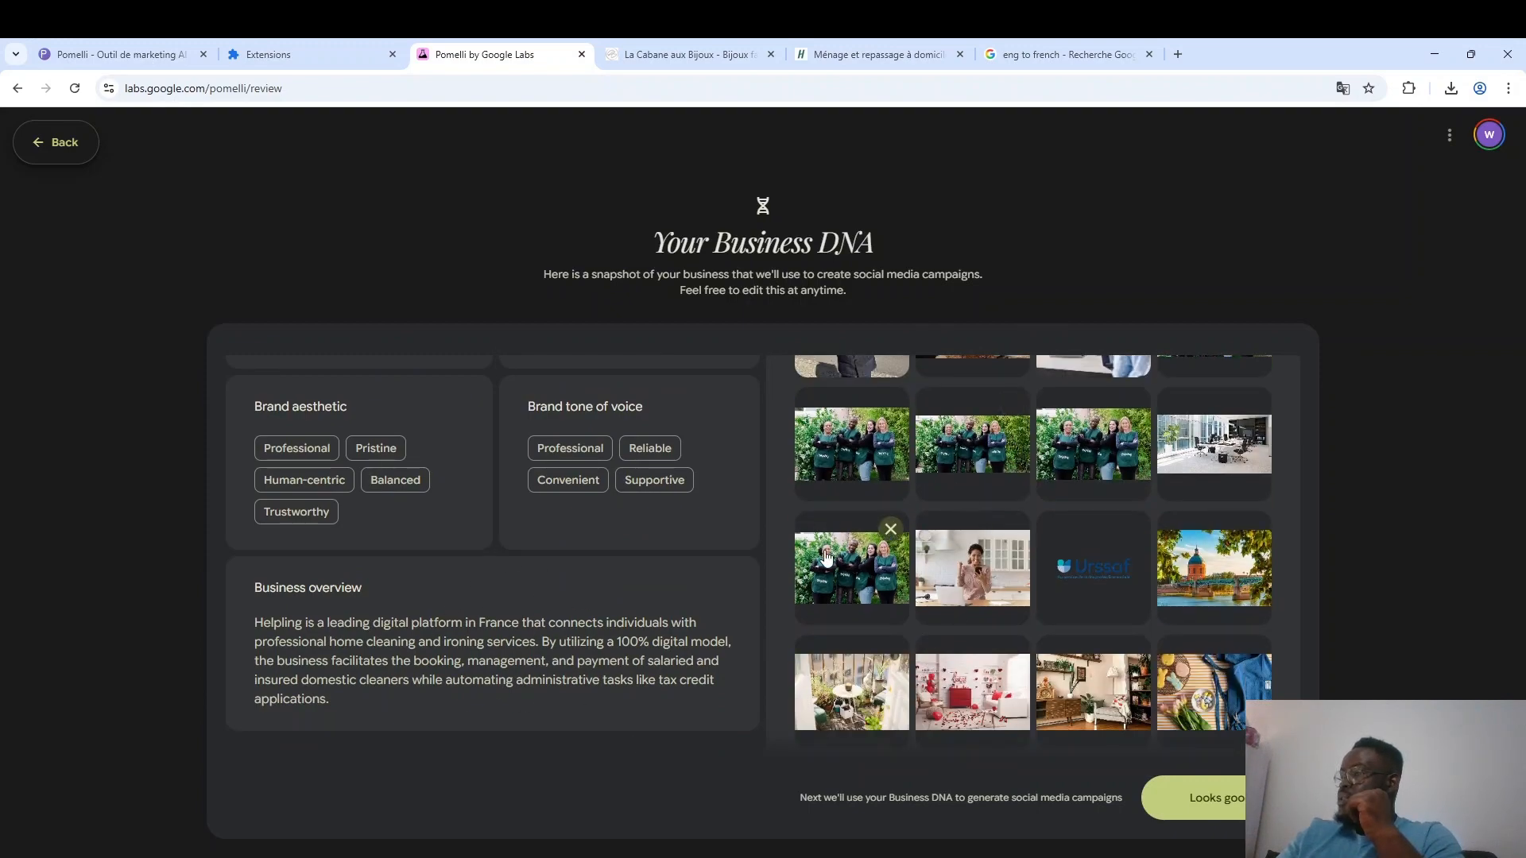
{"action": "scroll", "coordinate": [1114, 617], "scroll_direction": "down", "scroll_amount": 3}
{"action": "scroll", "coordinate": [1113, 617], "scroll_direction": "up", "scroll_amount": 2}
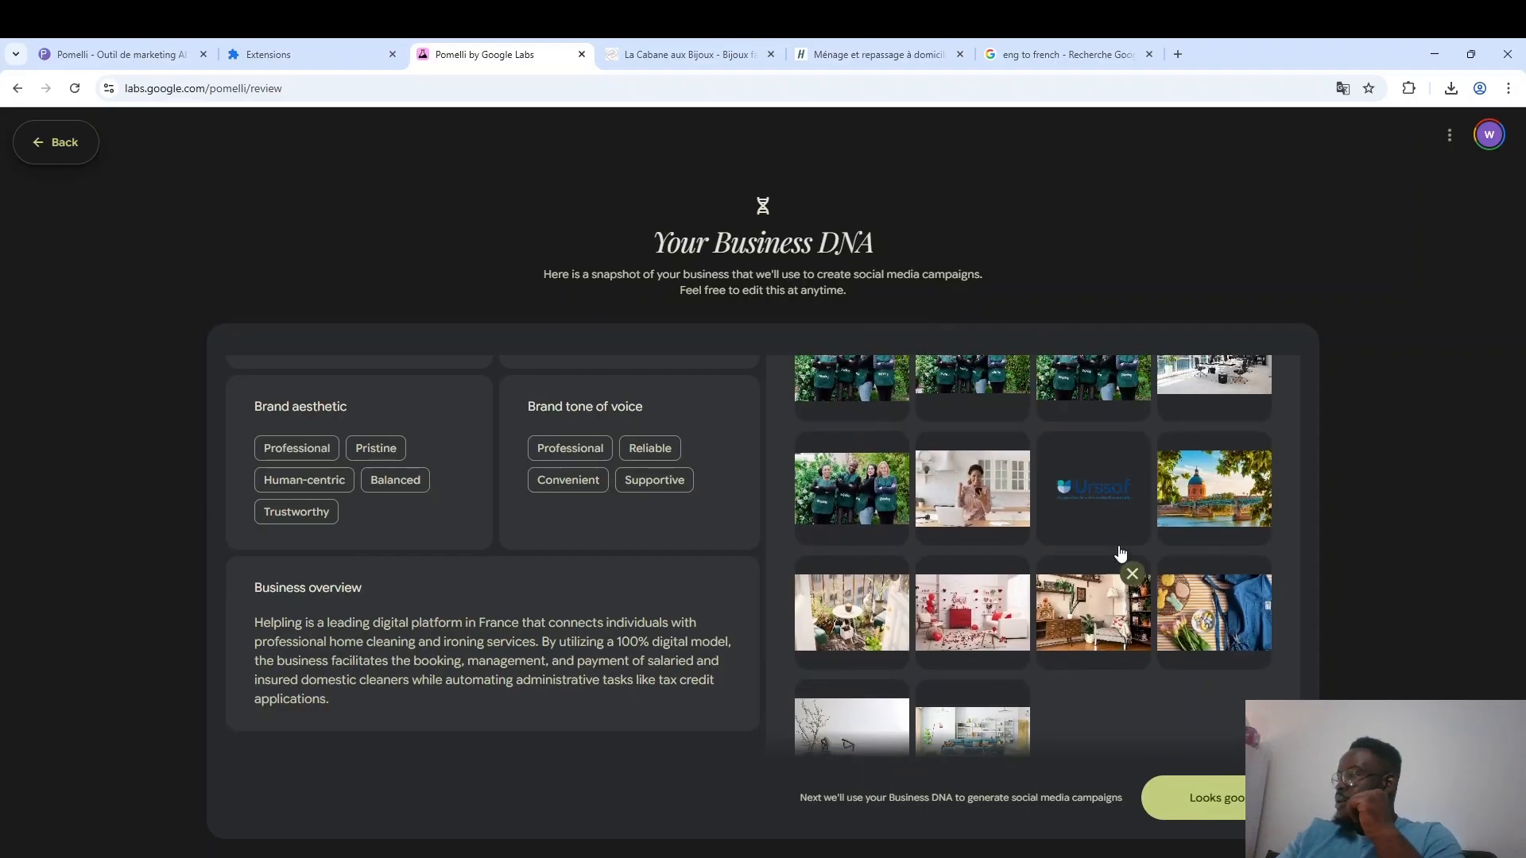
{"action": "scroll", "coordinate": [1058, 668], "scroll_direction": "down", "scroll_amount": 1}
{"action": "scroll", "coordinate": [1059, 668], "scroll_direction": "up", "scroll_amount": 7}
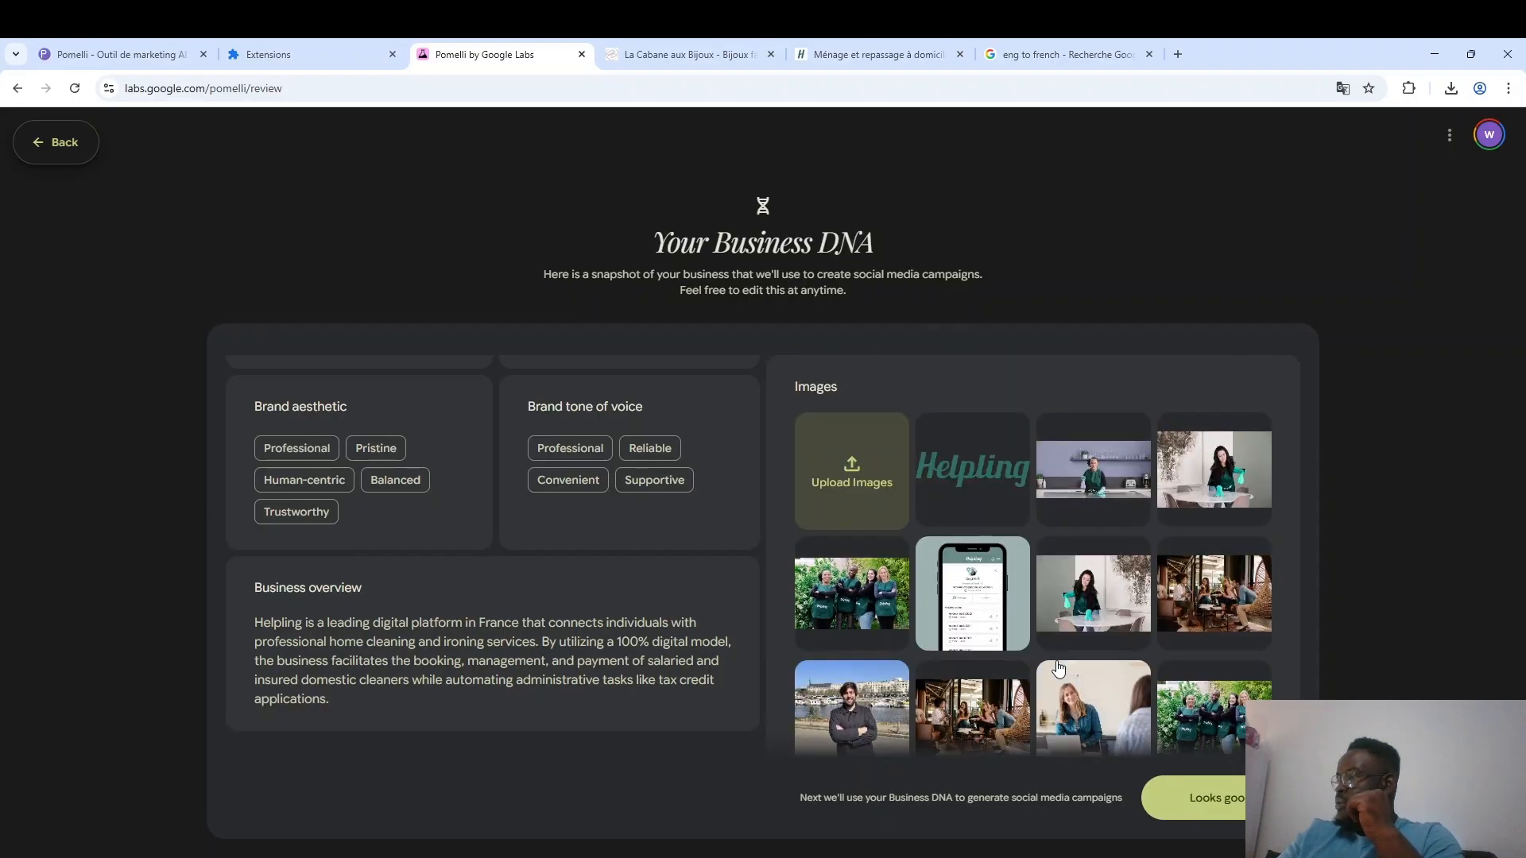
{"action": "scroll", "coordinate": [487, 623], "scroll_direction": "up", "scroll_amount": 5}
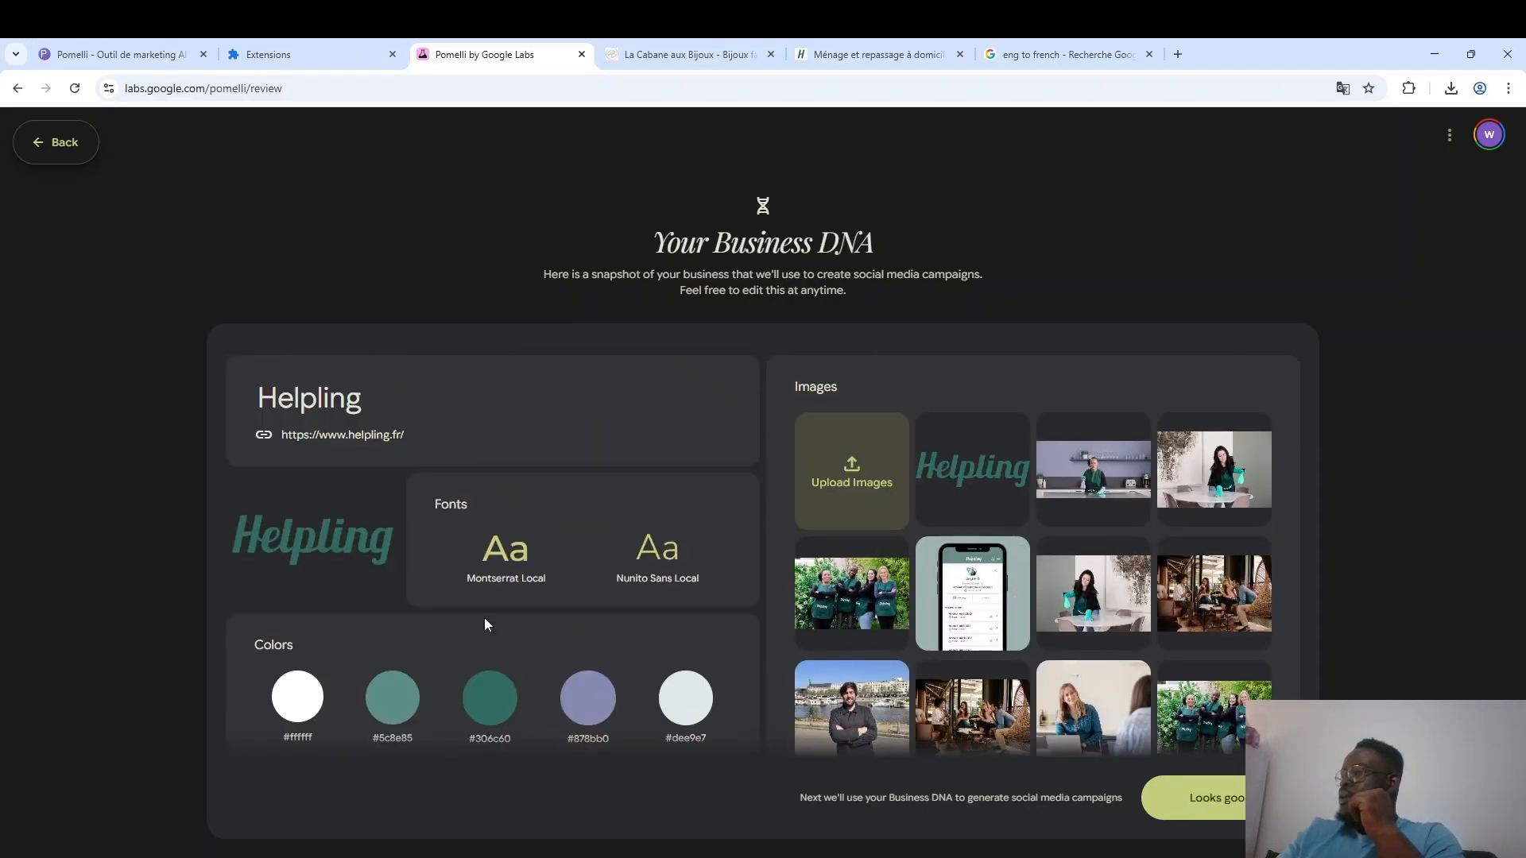
{"action": "left_click", "coordinate": [1196, 797]}
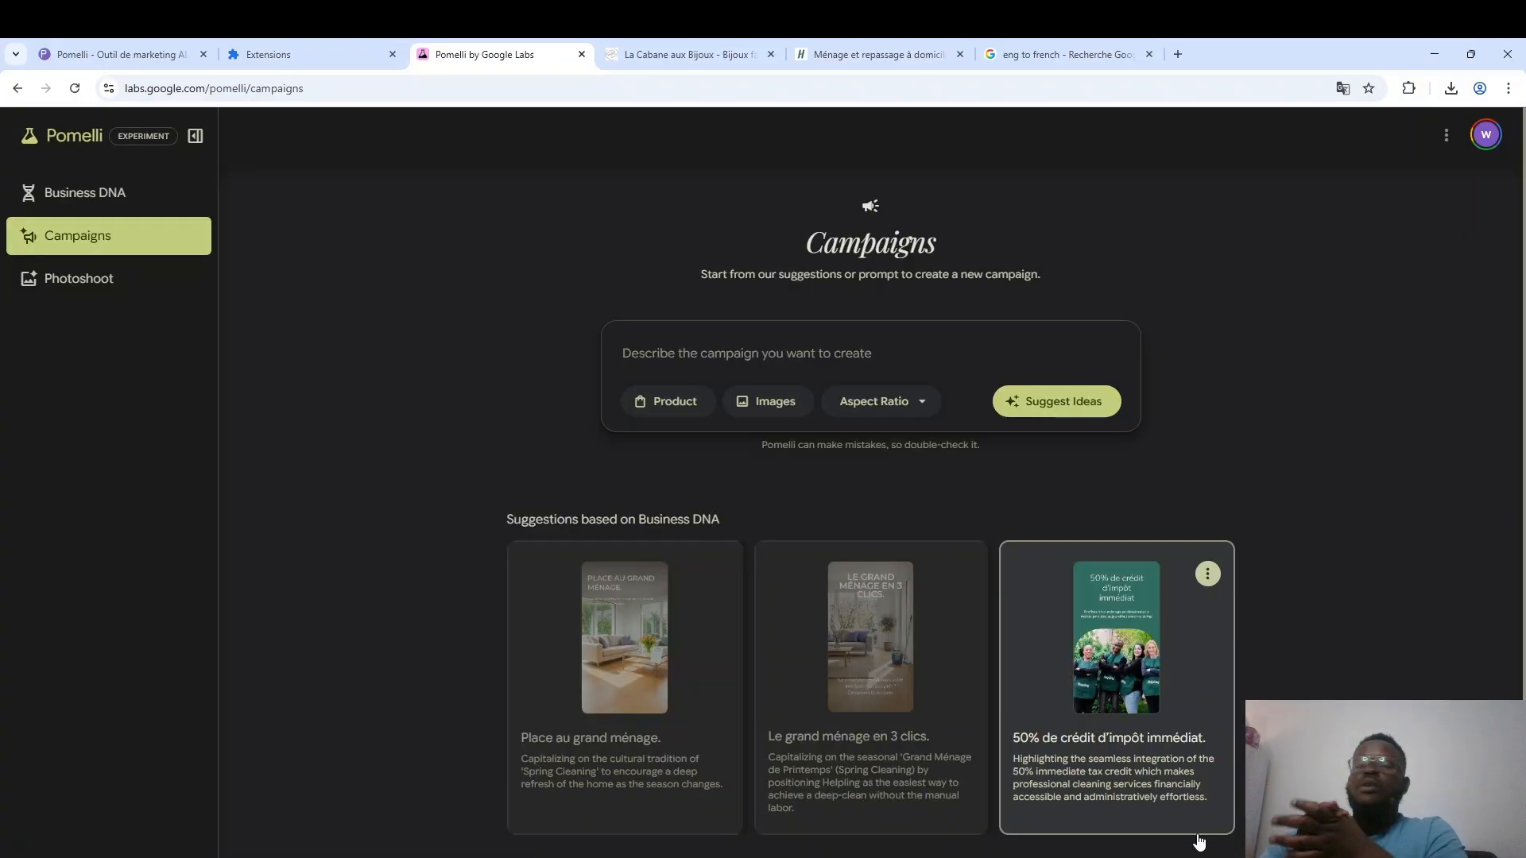
Create the suggested campaign "Le grand ménage en 3 clics.", view its first creative in detail, and return to the campaign's creatives.
{"action": "scroll", "coordinate": [1424, 538], "scroll_direction": "down", "scroll_amount": 1}
{"action": "scroll", "coordinate": [1424, 538], "scroll_direction": "up", "scroll_amount": 1}
{"action": "scroll", "coordinate": [1428, 556], "scroll_direction": "down", "scroll_amount": 1}
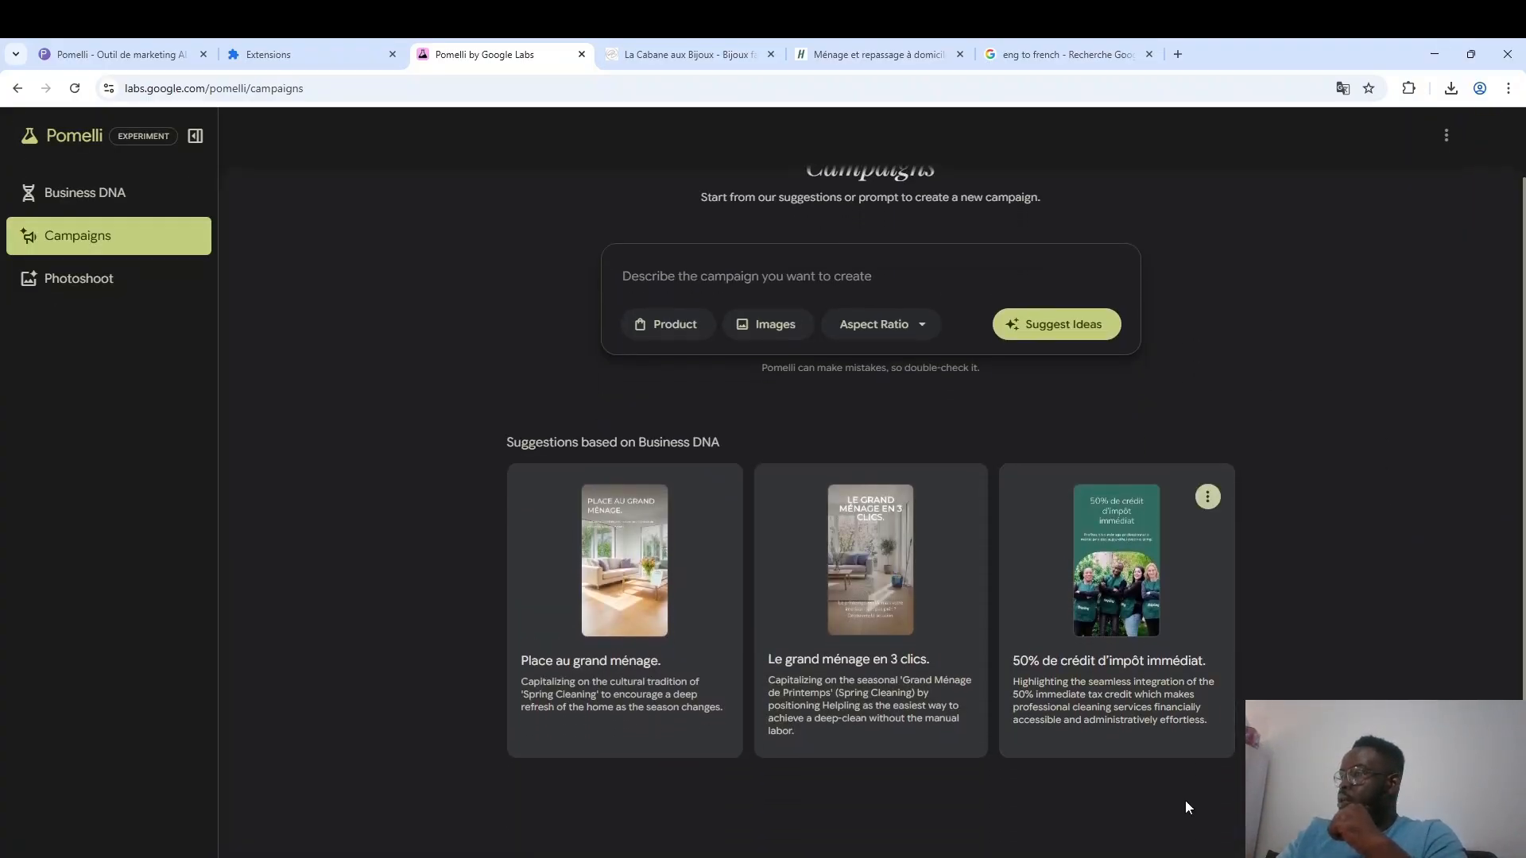
{"action": "left_click", "coordinate": [885, 599]}
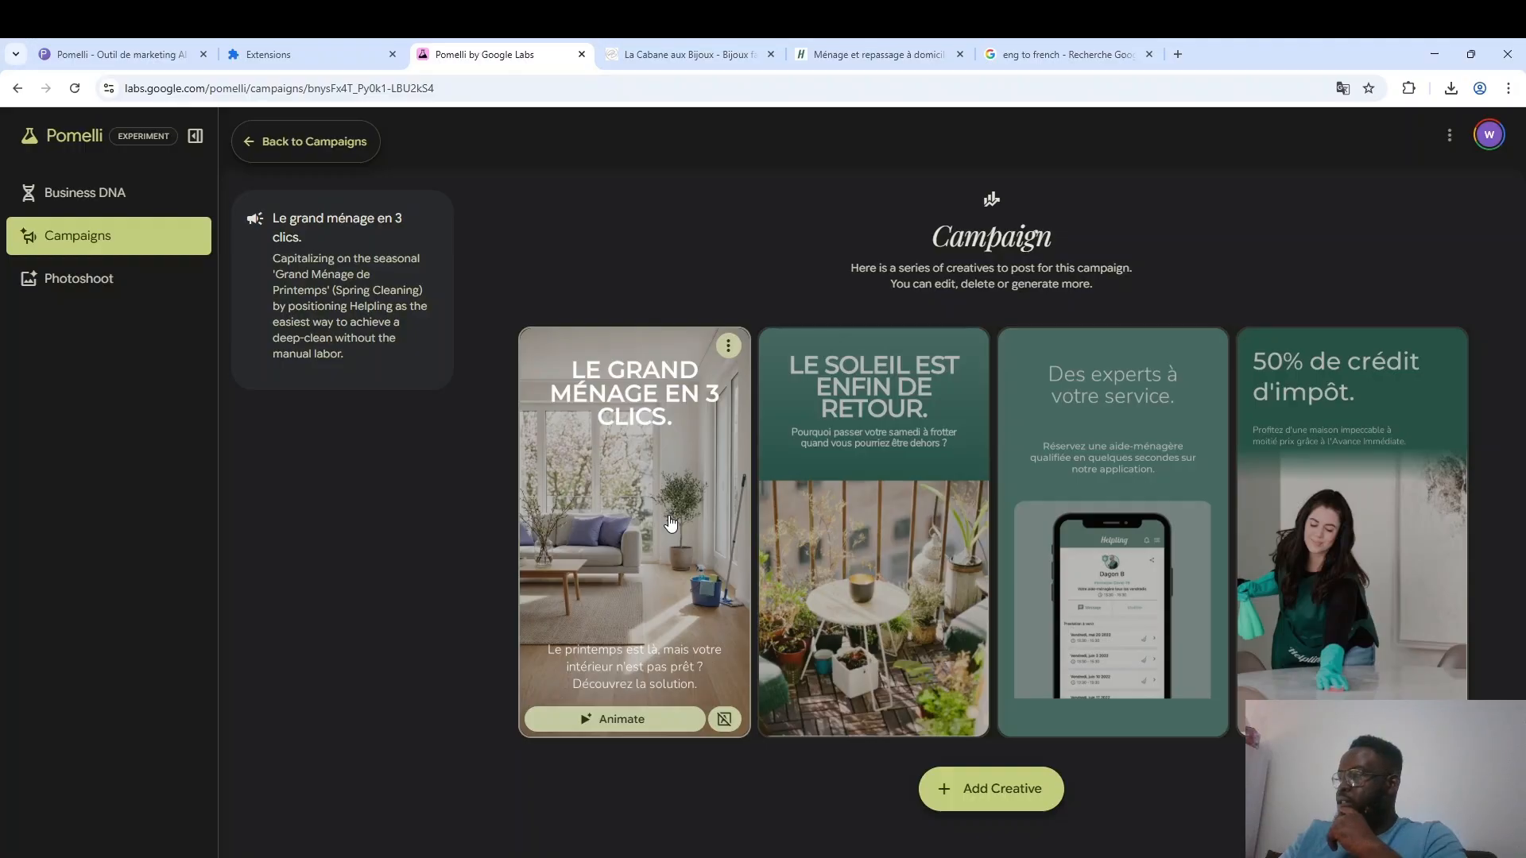
{"action": "left_click", "coordinate": [670, 522]}
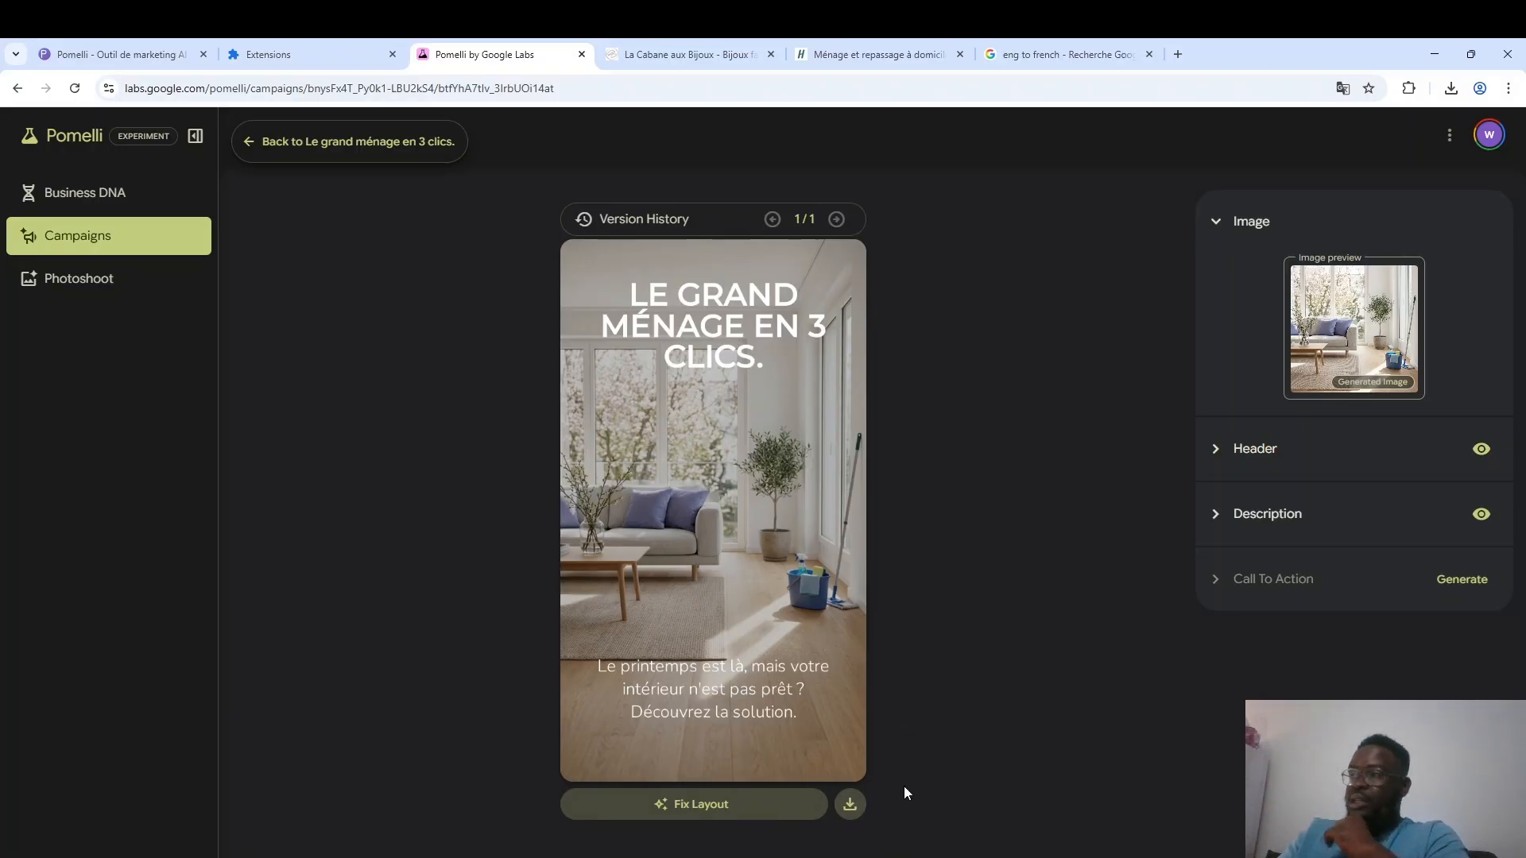
{"action": "left_click", "coordinate": [331, 143]}
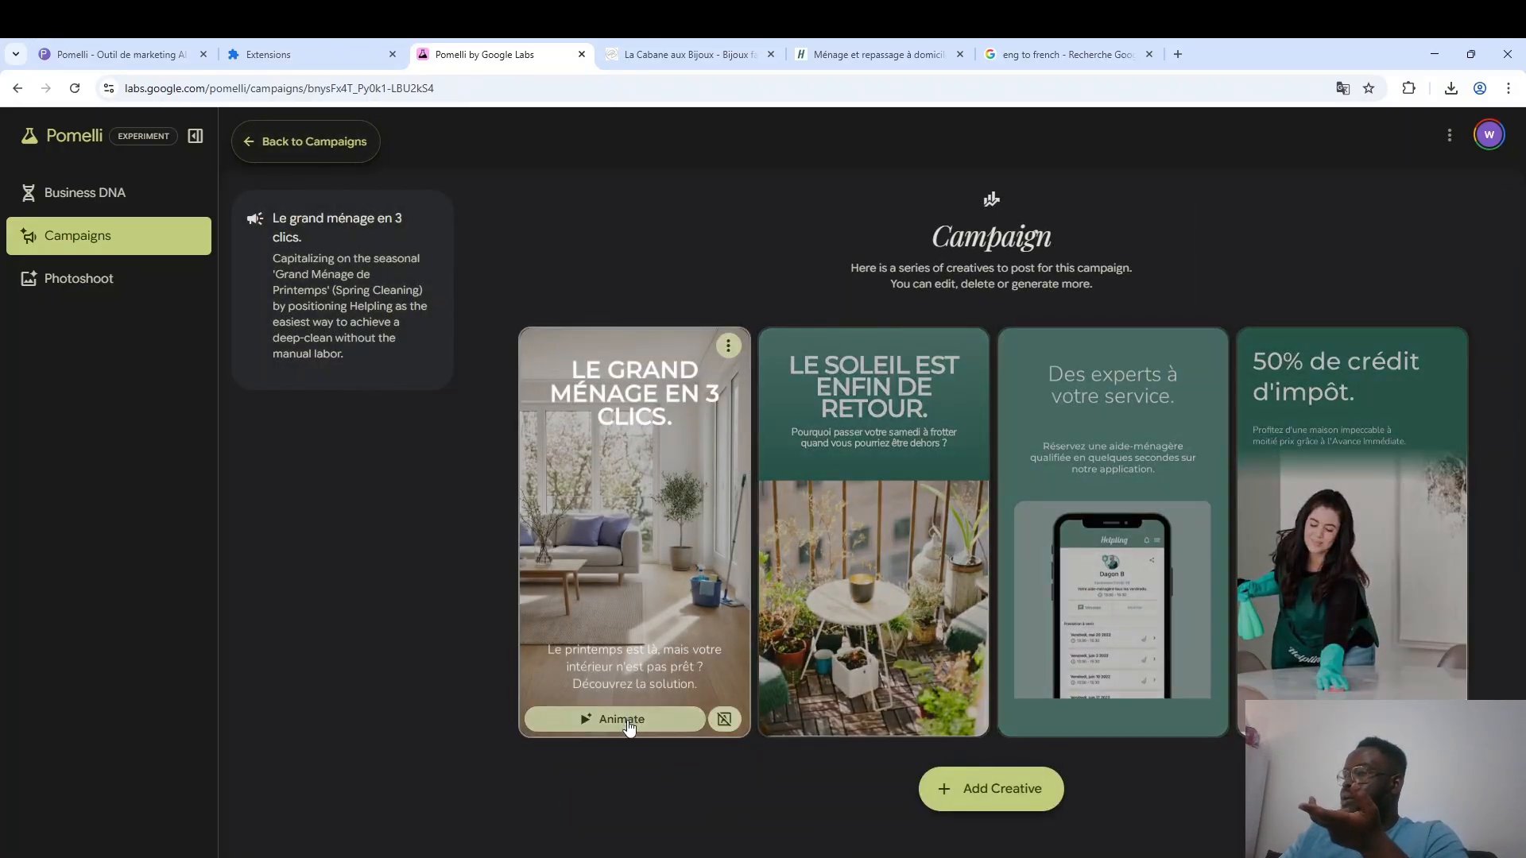
Animate the "Le grand ménage en 3 clics." creative and play the finished animation.
{"action": "left_click", "coordinate": [619, 720]}
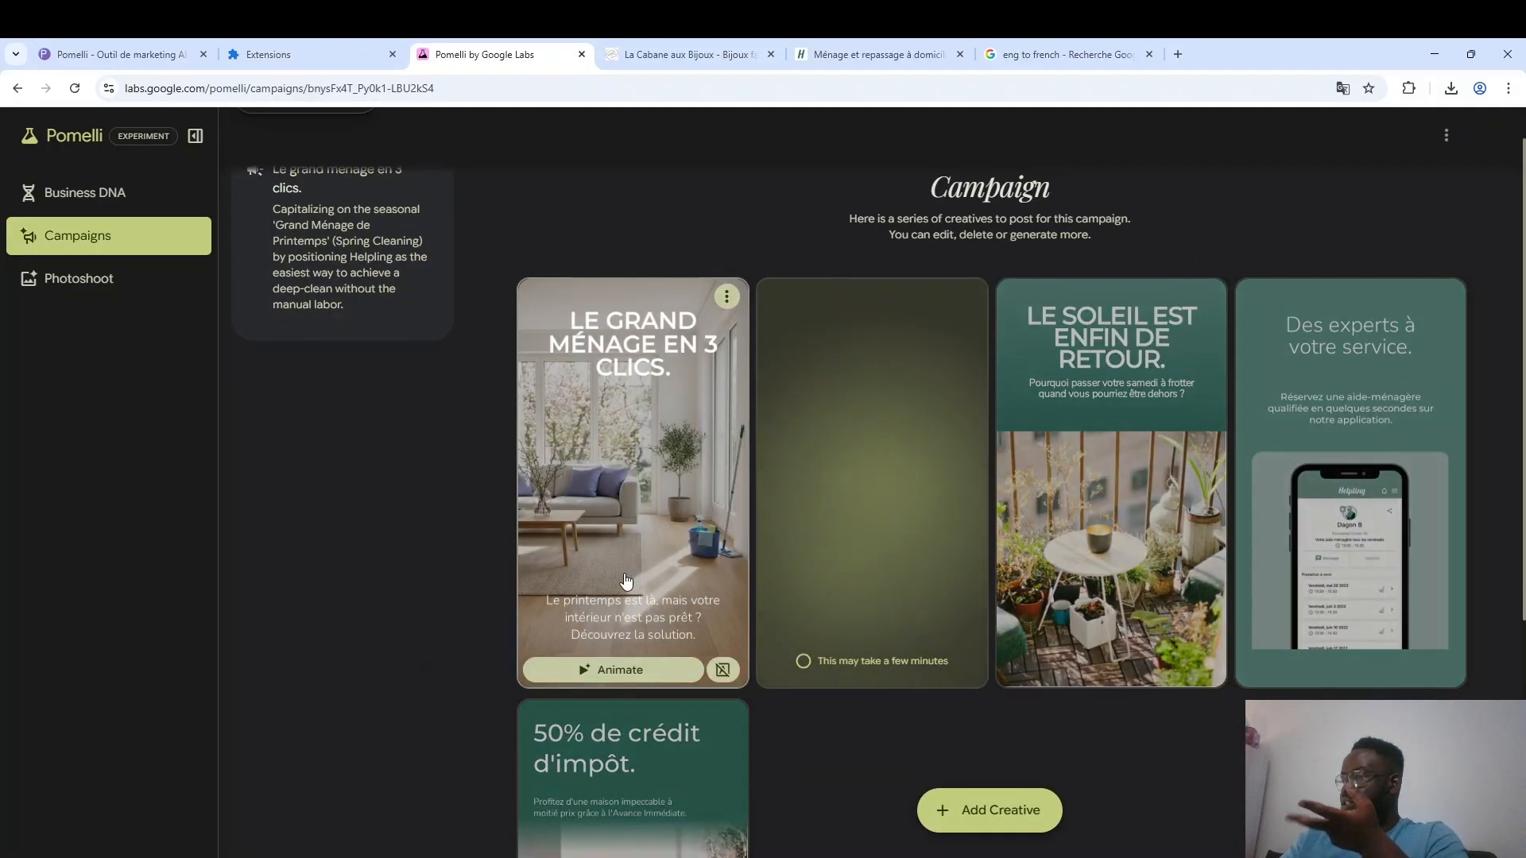
{"action": "mouse_move", "coordinate": [1119, 381]}
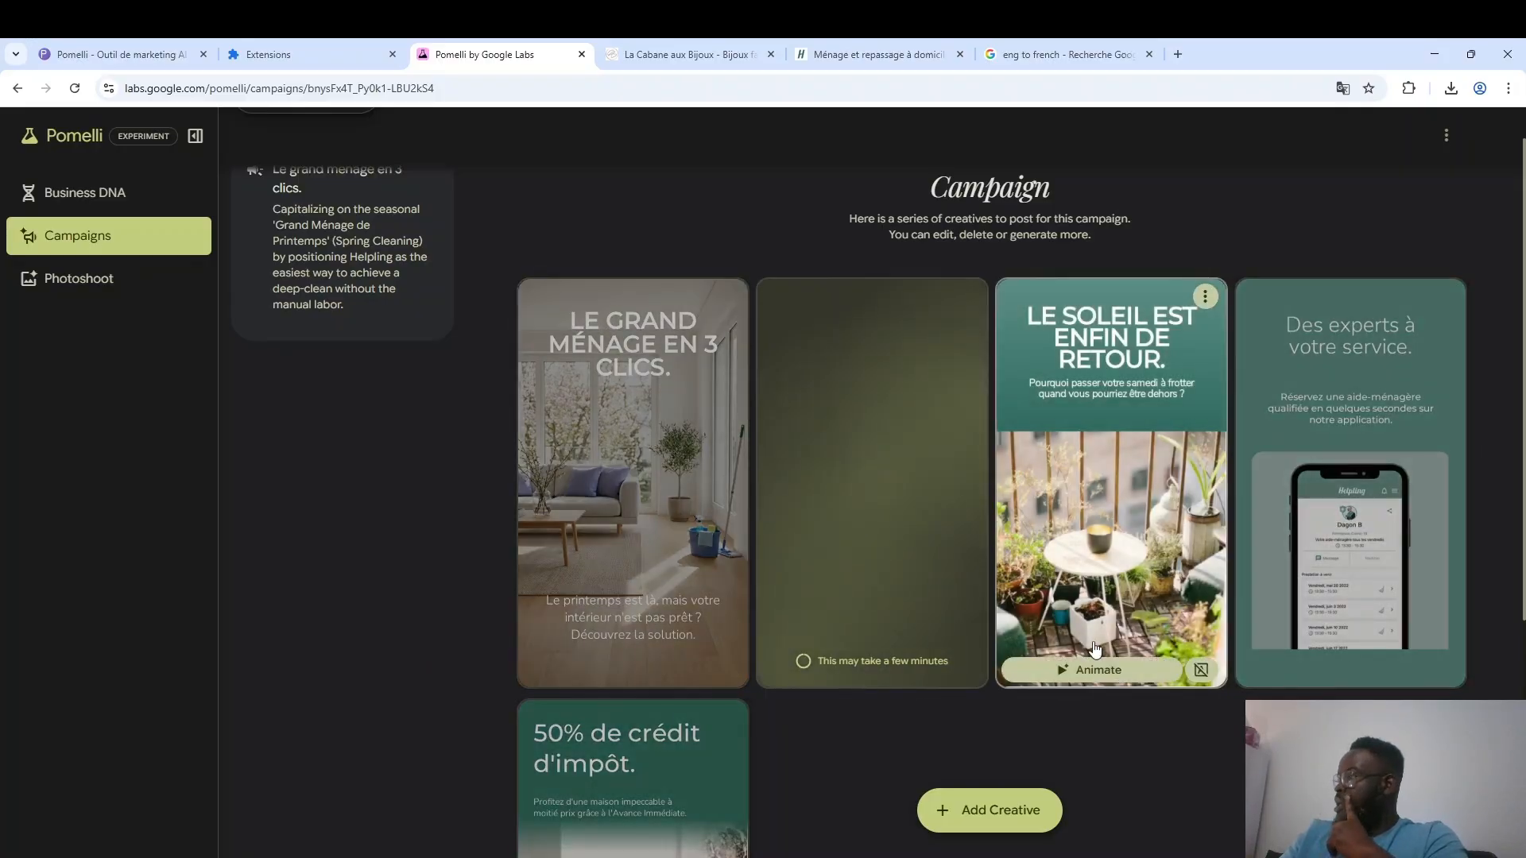
{"action": "scroll", "coordinate": [1113, 620], "scroll_direction": "down", "scroll_amount": 5}
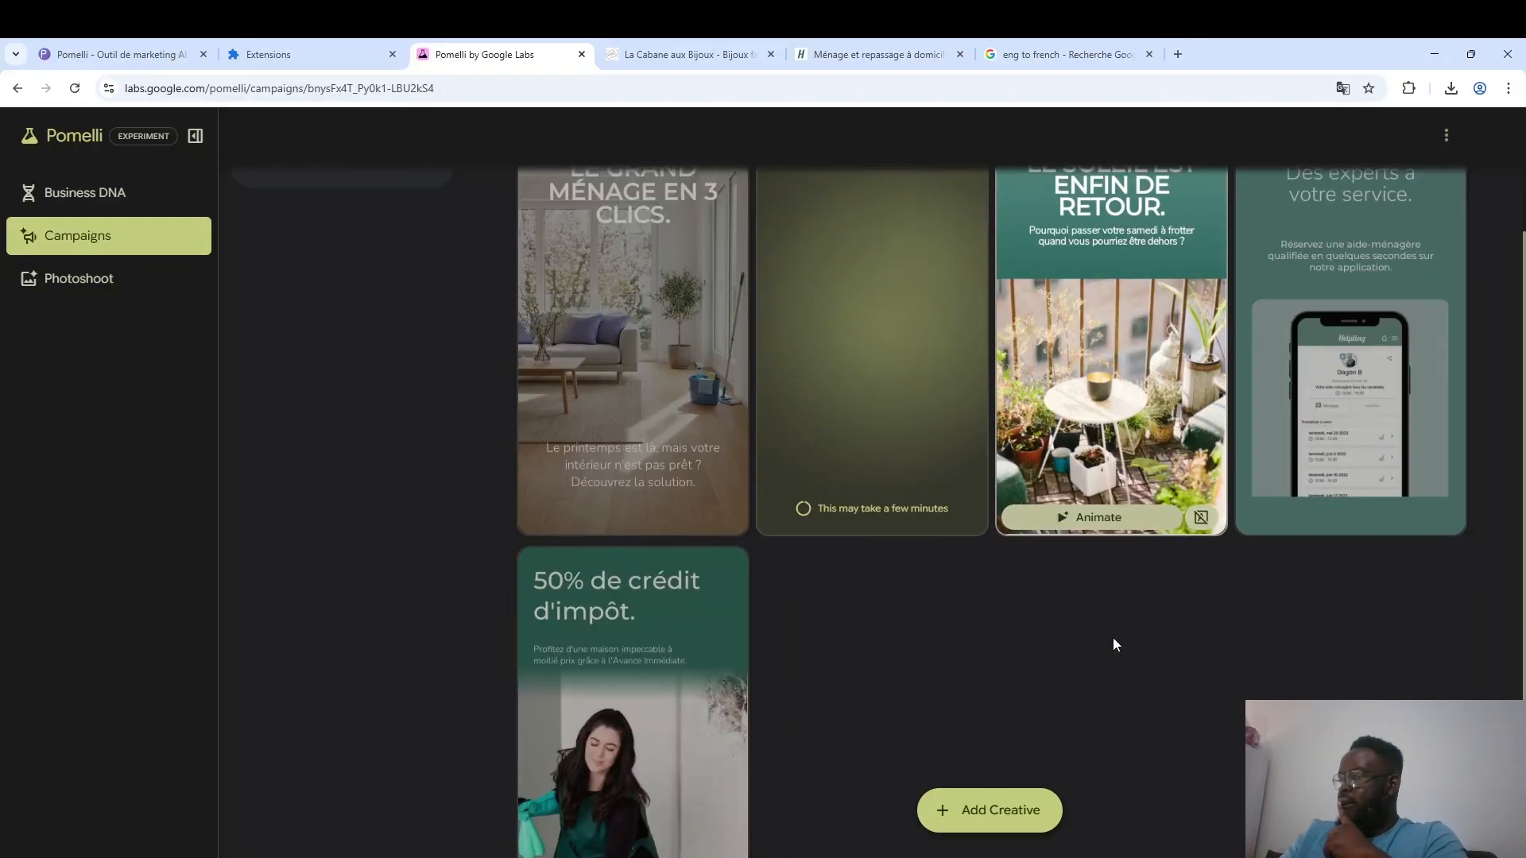
{"action": "mouse_move", "coordinate": [709, 599]}
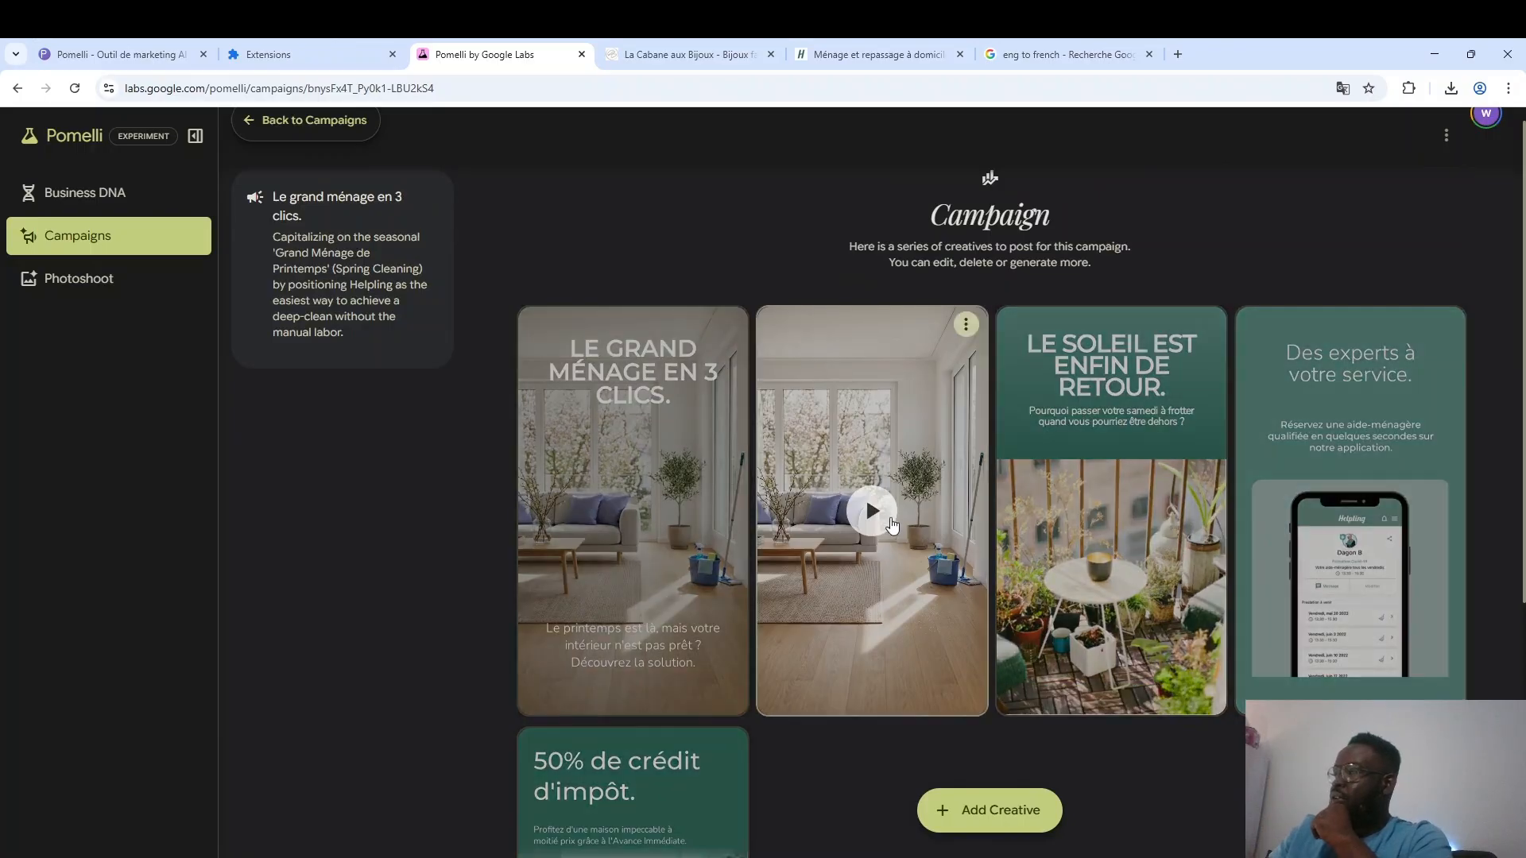
{"action": "left_click", "coordinate": [889, 526]}
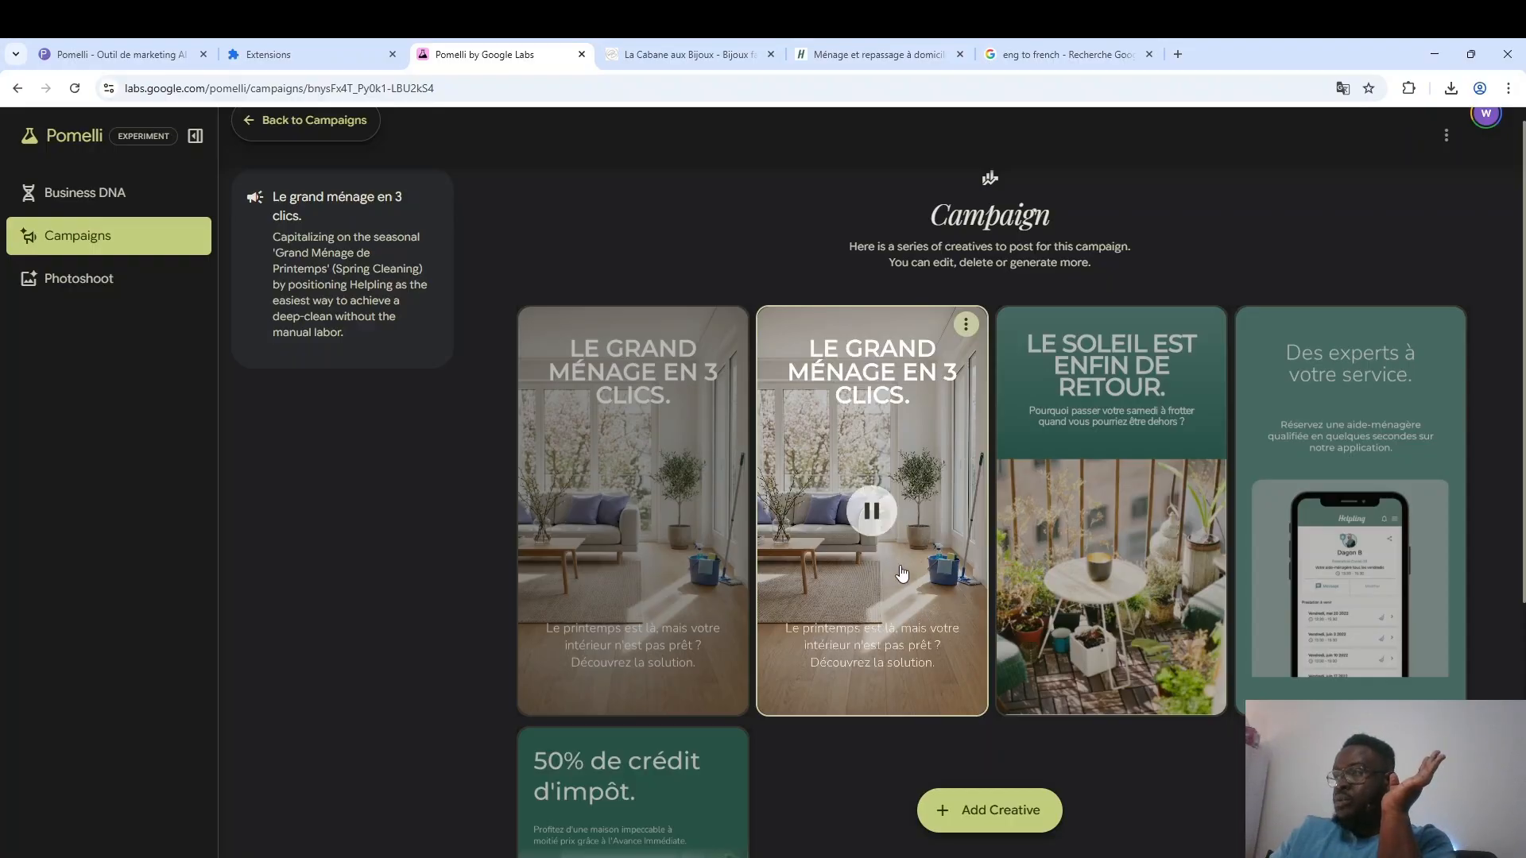
{"action": "left_click", "coordinate": [871, 510]}
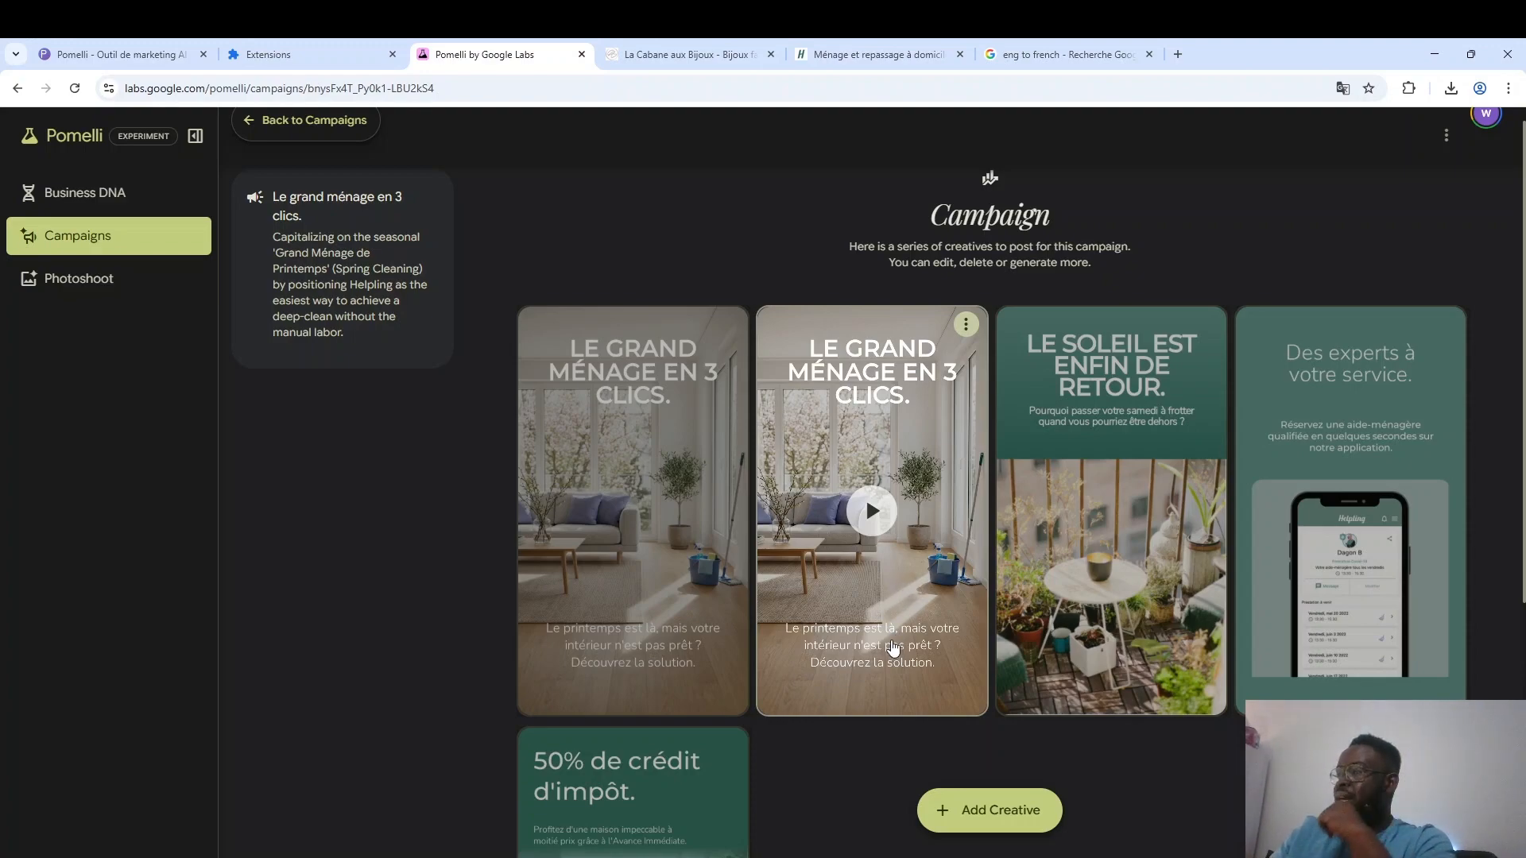
Start animating the "50% de crédit d'impôt." creative.
{"action": "scroll", "coordinate": [894, 648], "scroll_direction": "down", "scroll_amount": 5}
{"action": "mouse_move", "coordinate": [604, 723]}
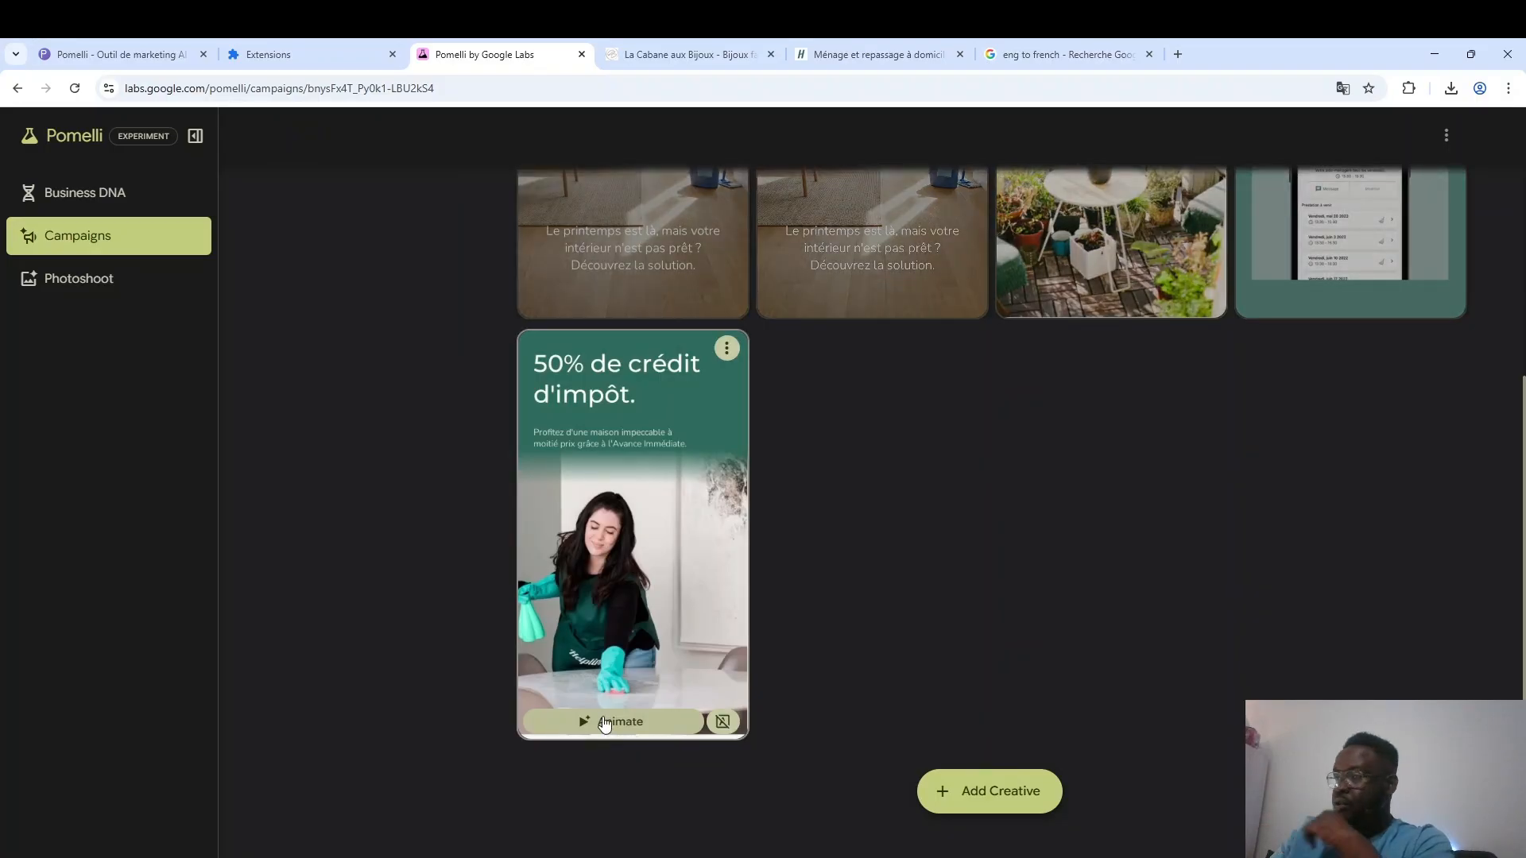
{"action": "left_click", "coordinate": [604, 721]}
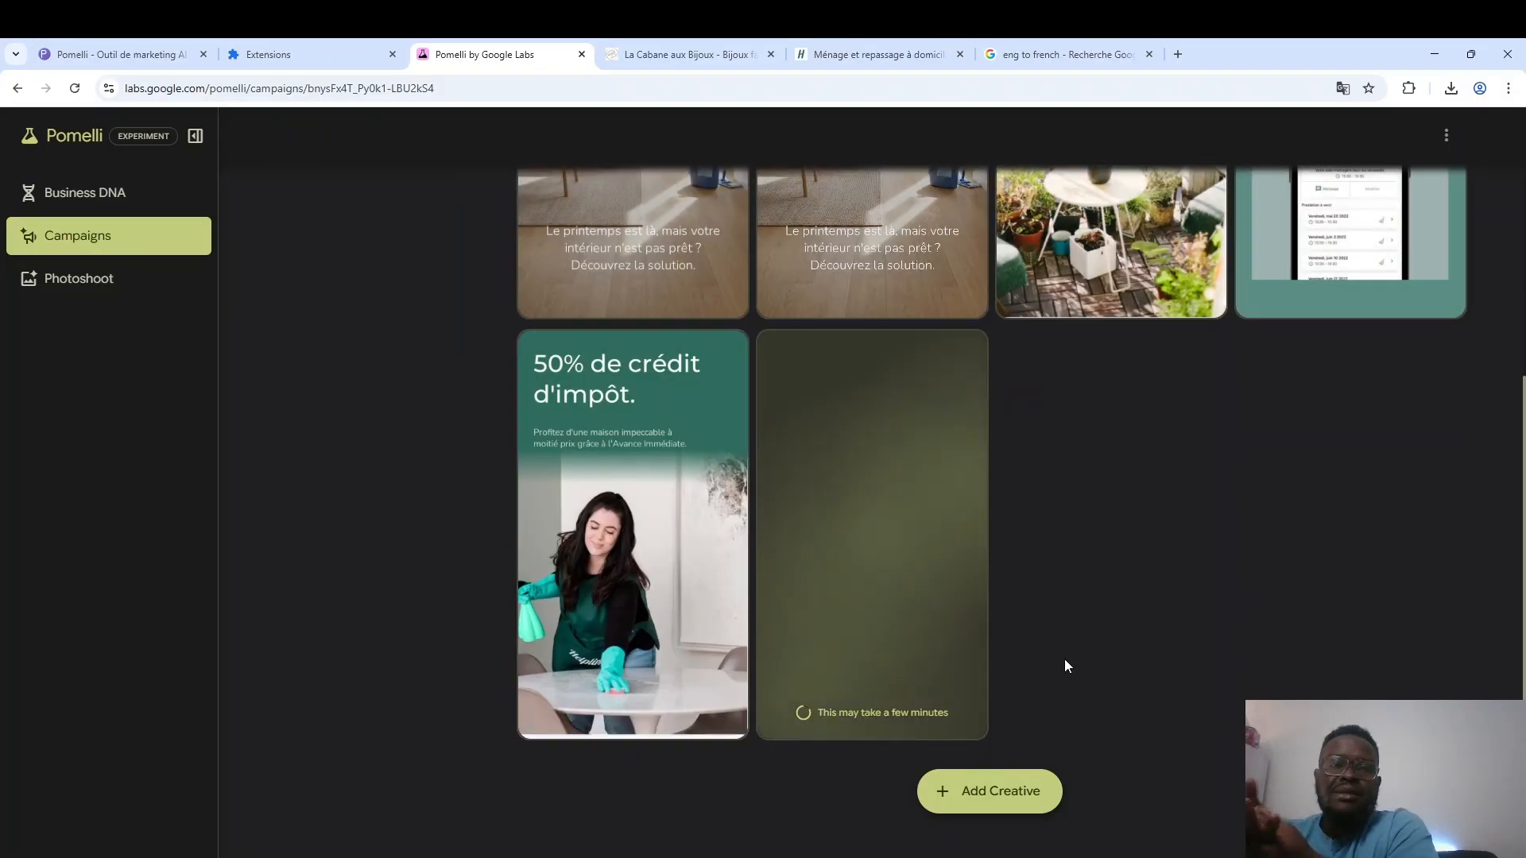